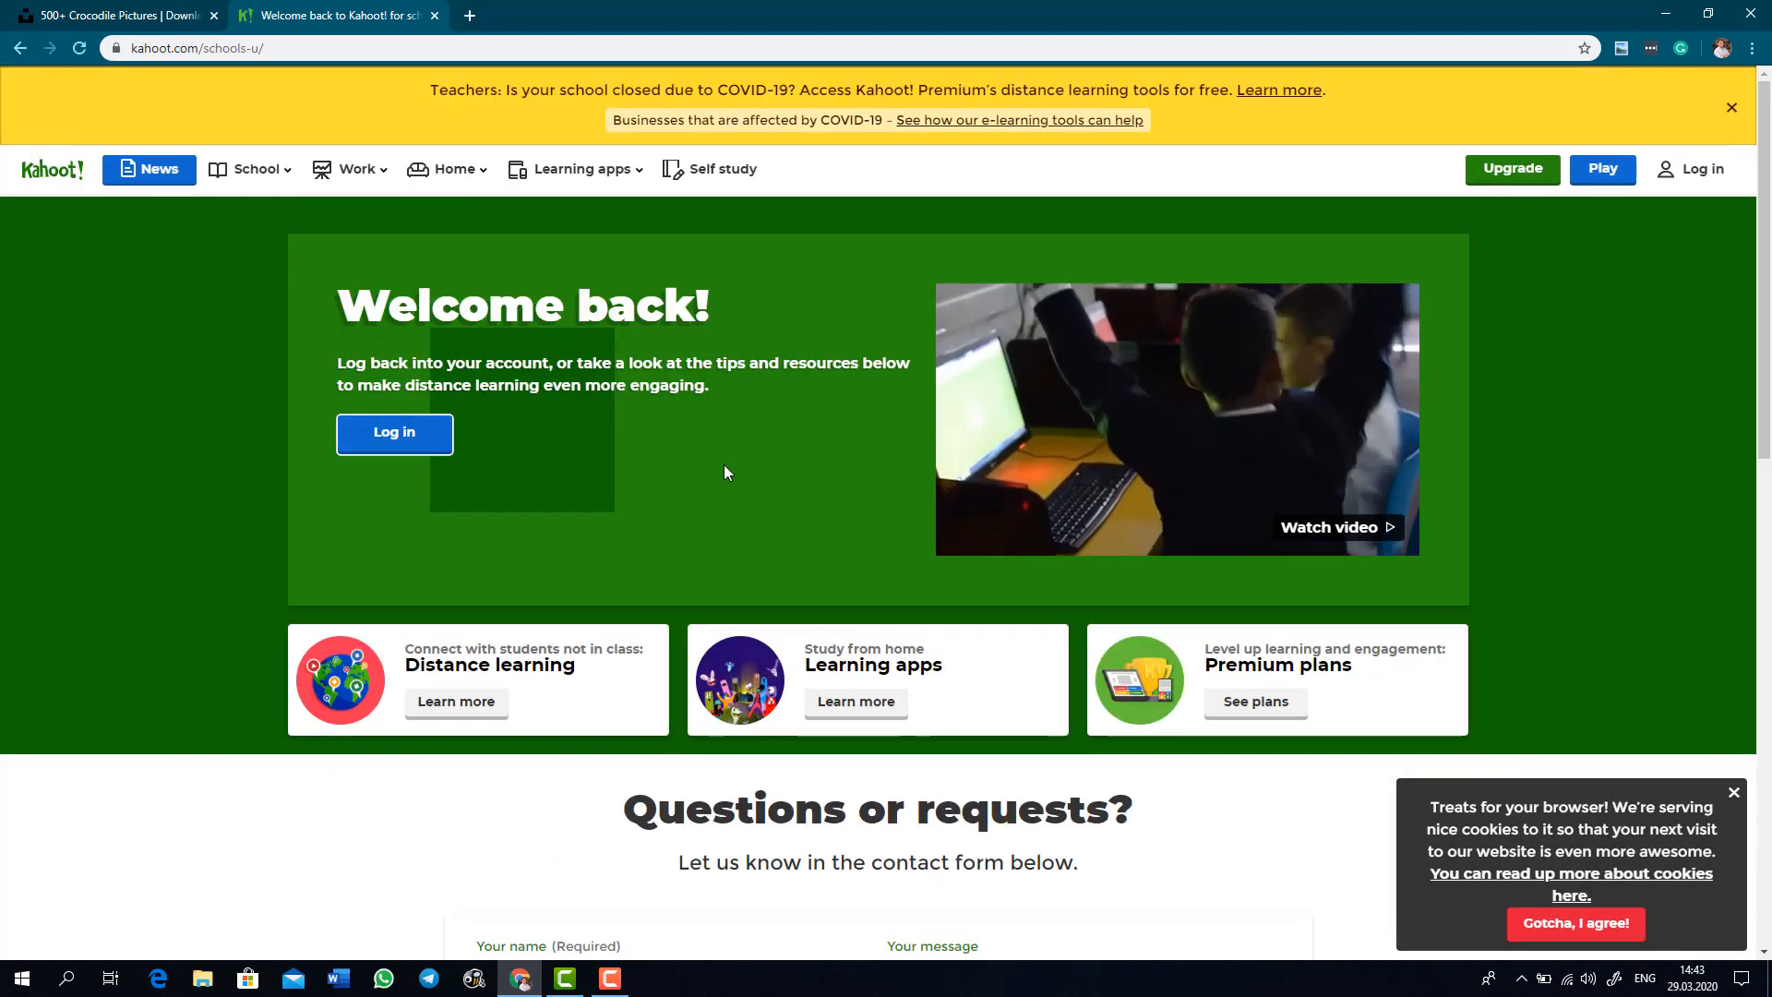
# Log in to Kahoot and create a new blank kahoot.
pyautogui.click(409, 438)
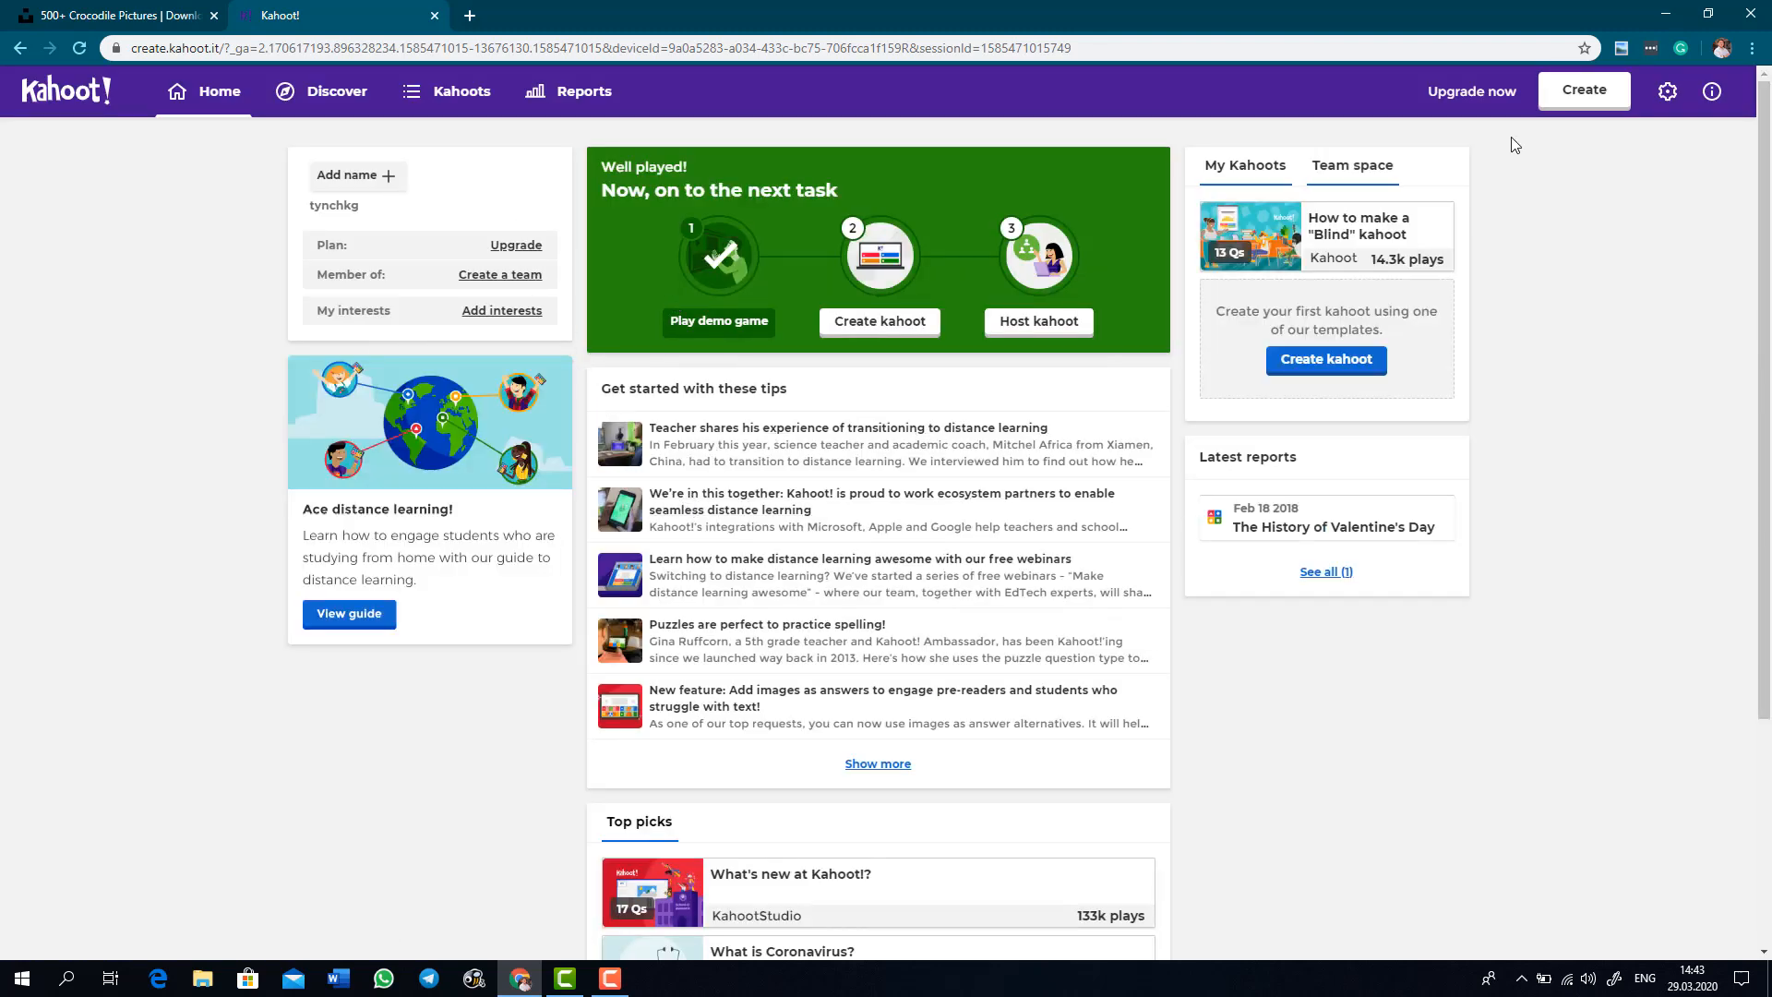
pyautogui.click(1571, 95)
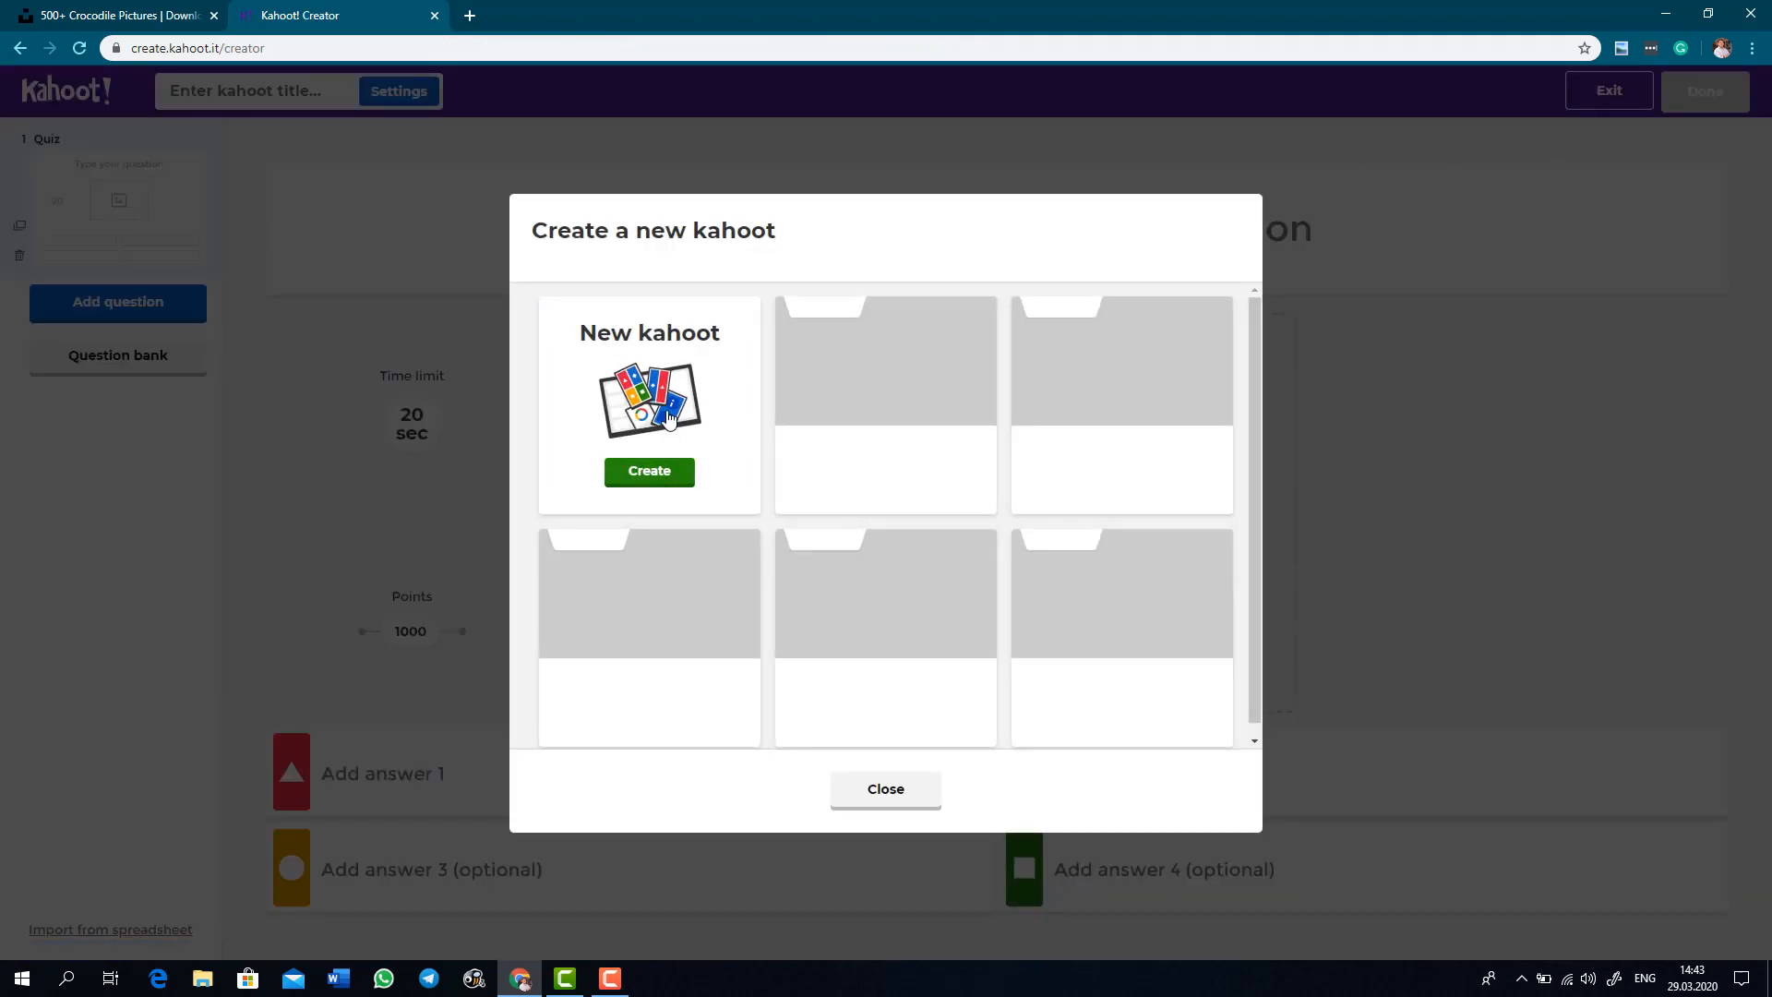
pyautogui.click(669, 418)
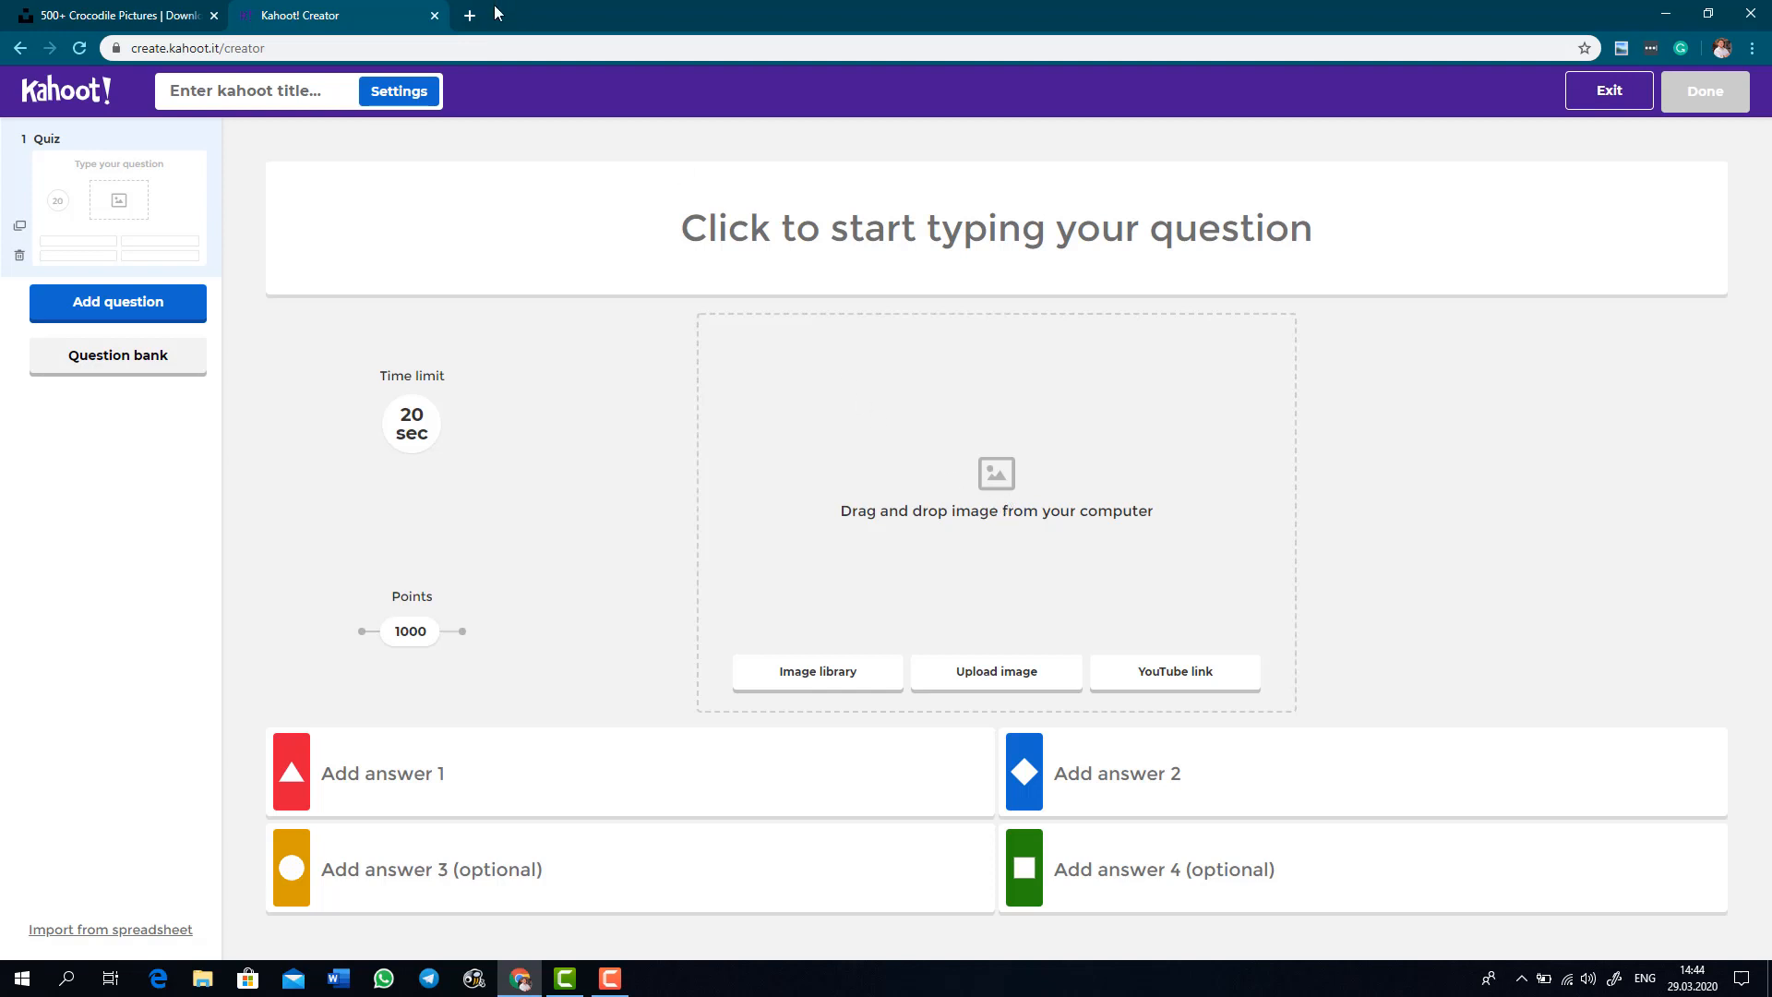
# Open unsplash.com and search its photos for "crocodile".
pyautogui.click(470, 15)
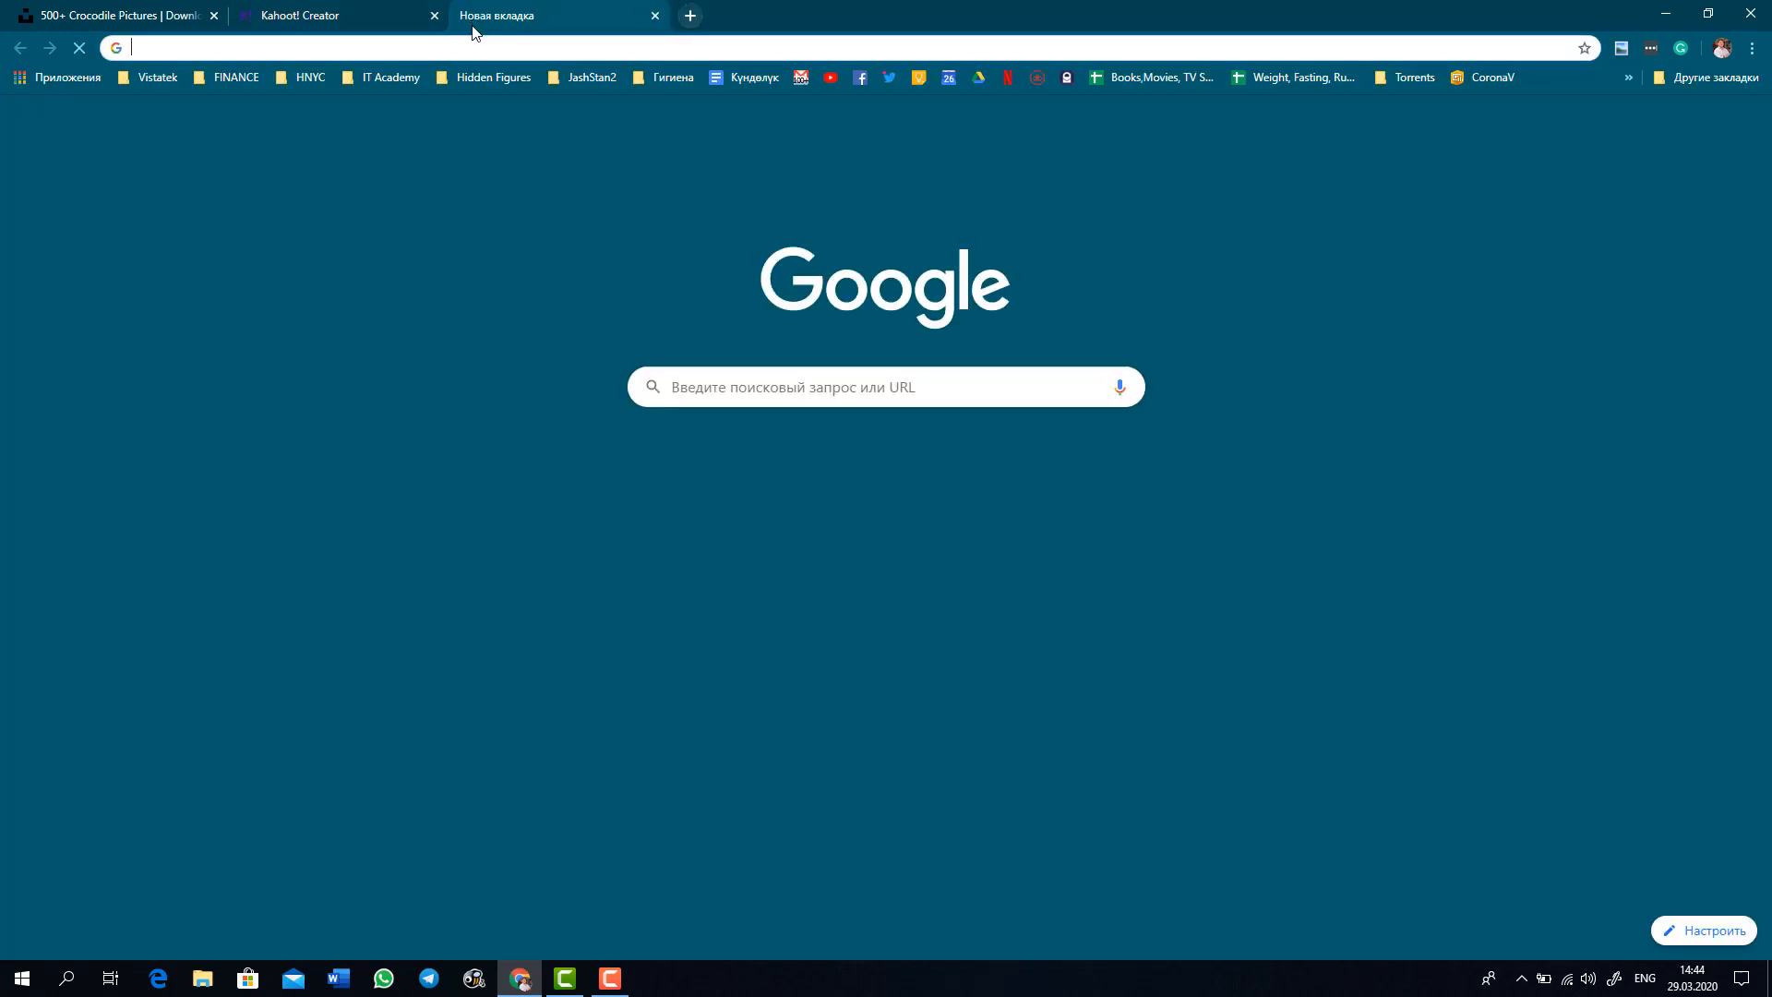
pyautogui.write('https://unsplash.com/')
pyautogui.click(487, 82)
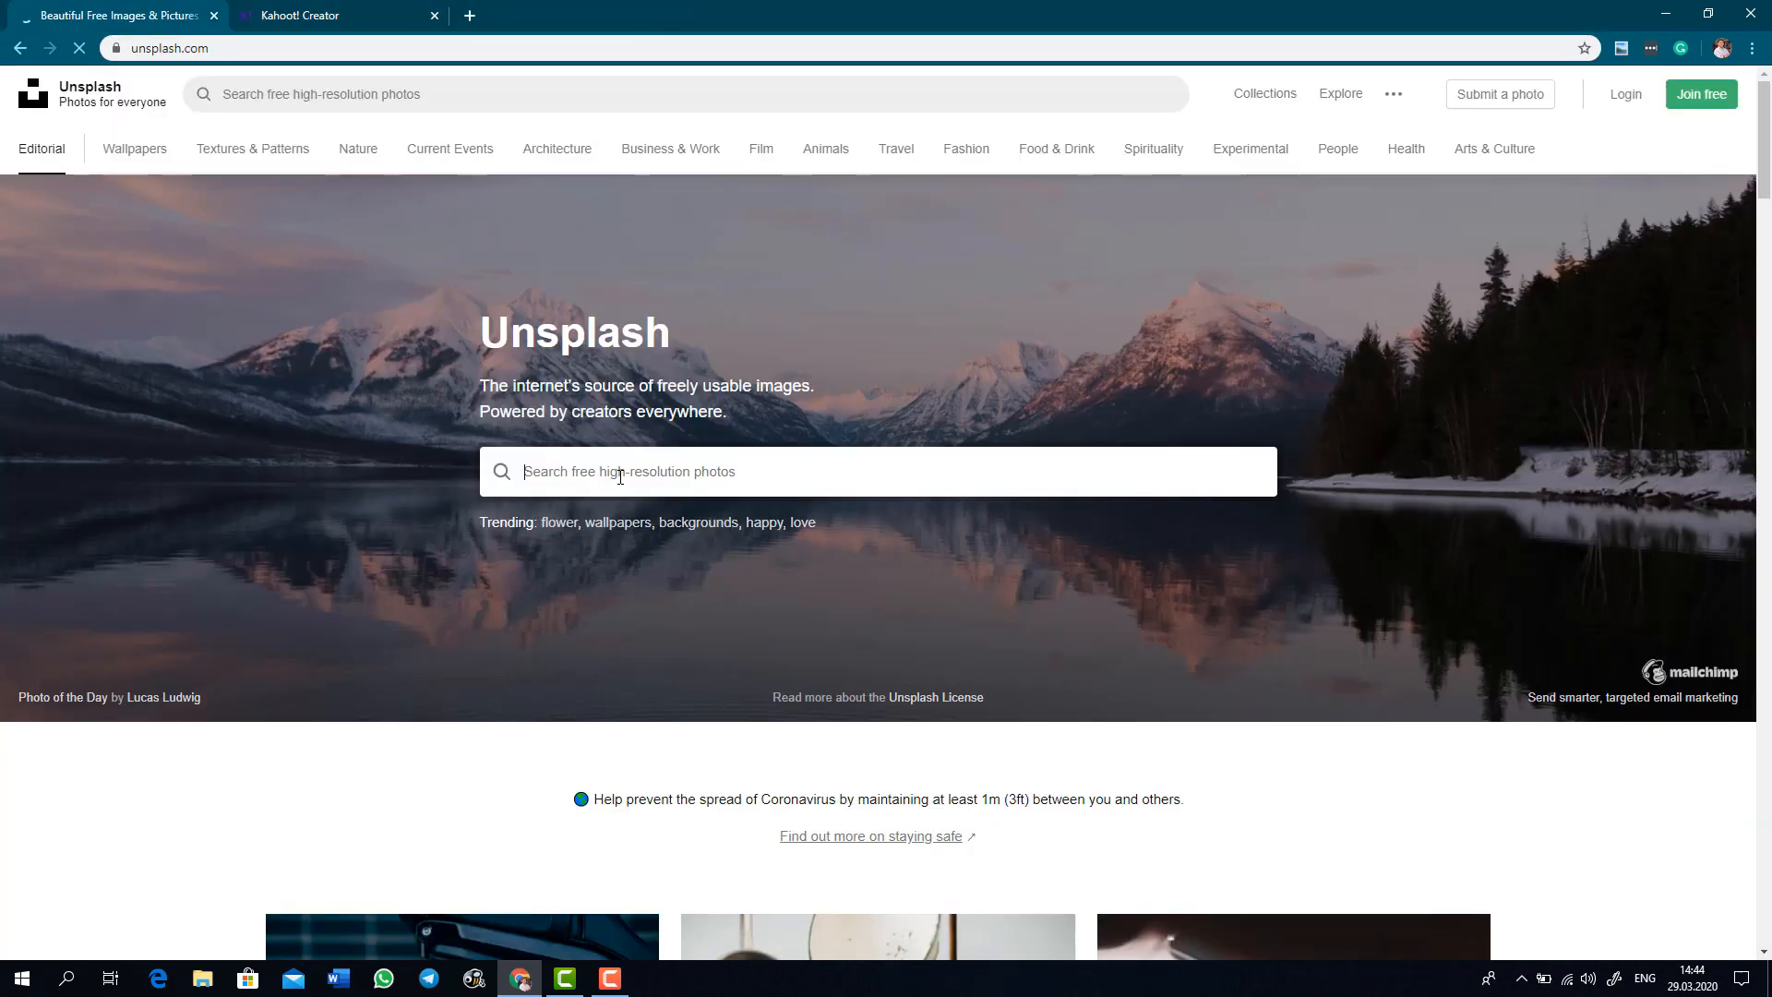
pyautogui.click(620, 477)
pyautogui.write('c')
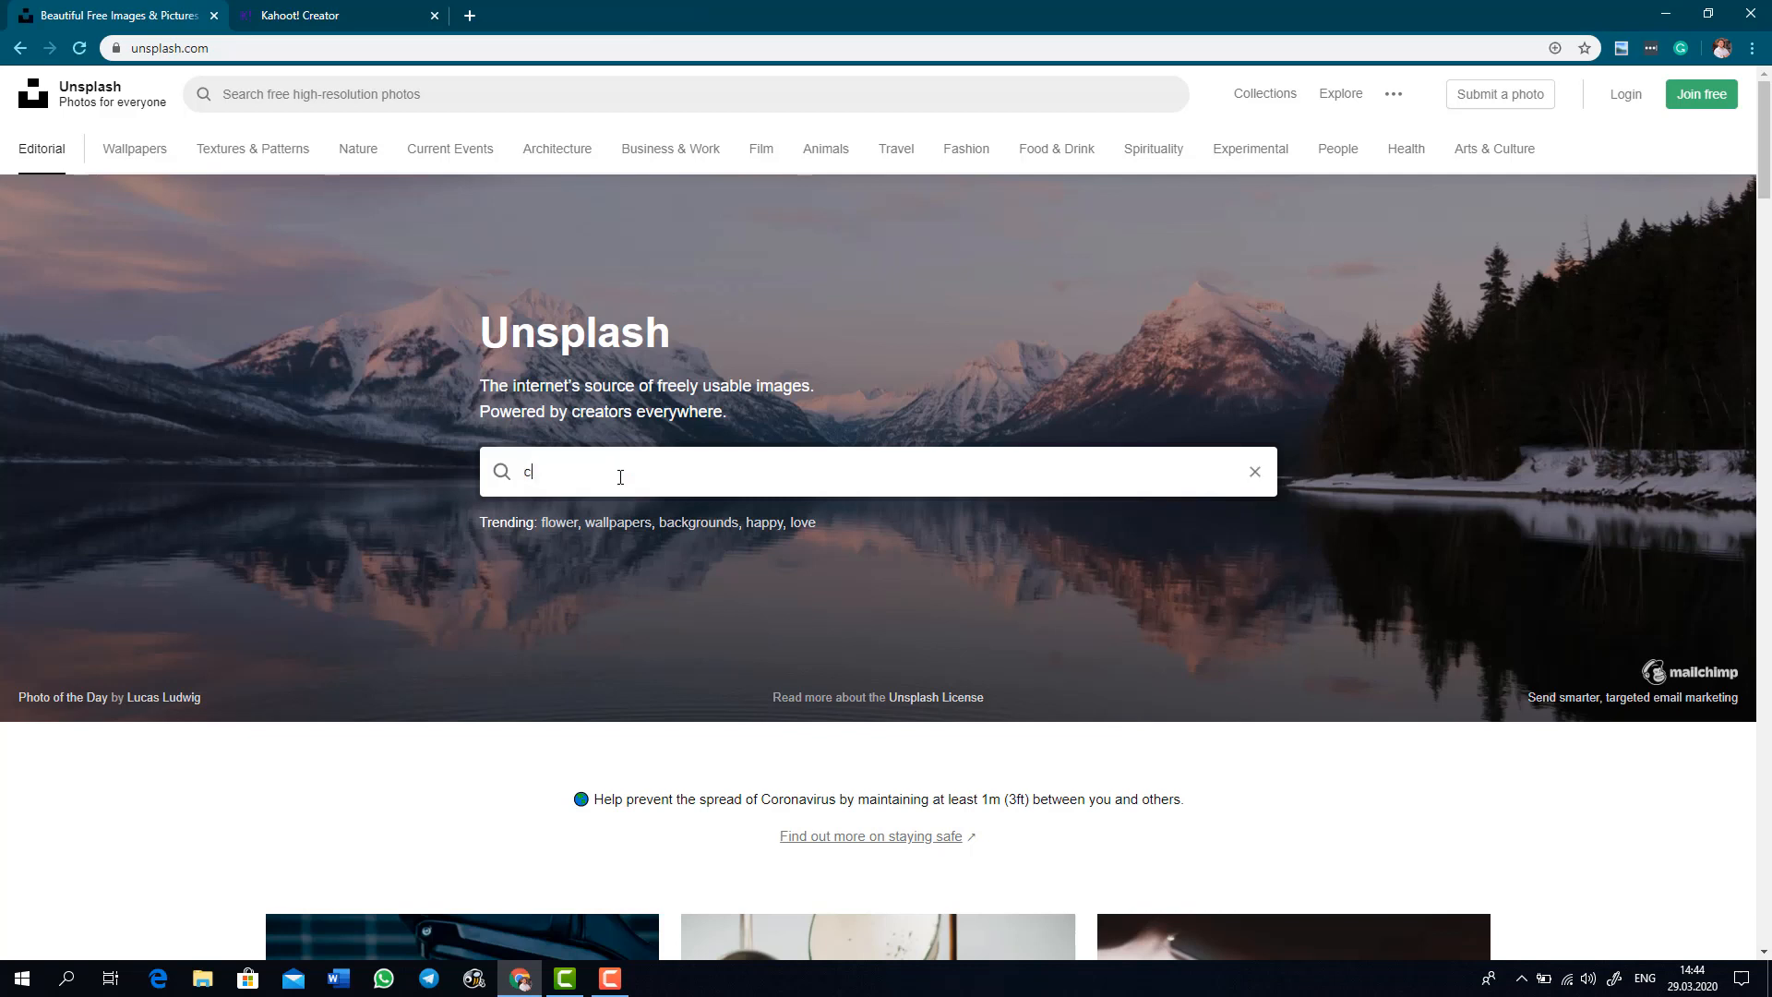
pyautogui.write('roco')
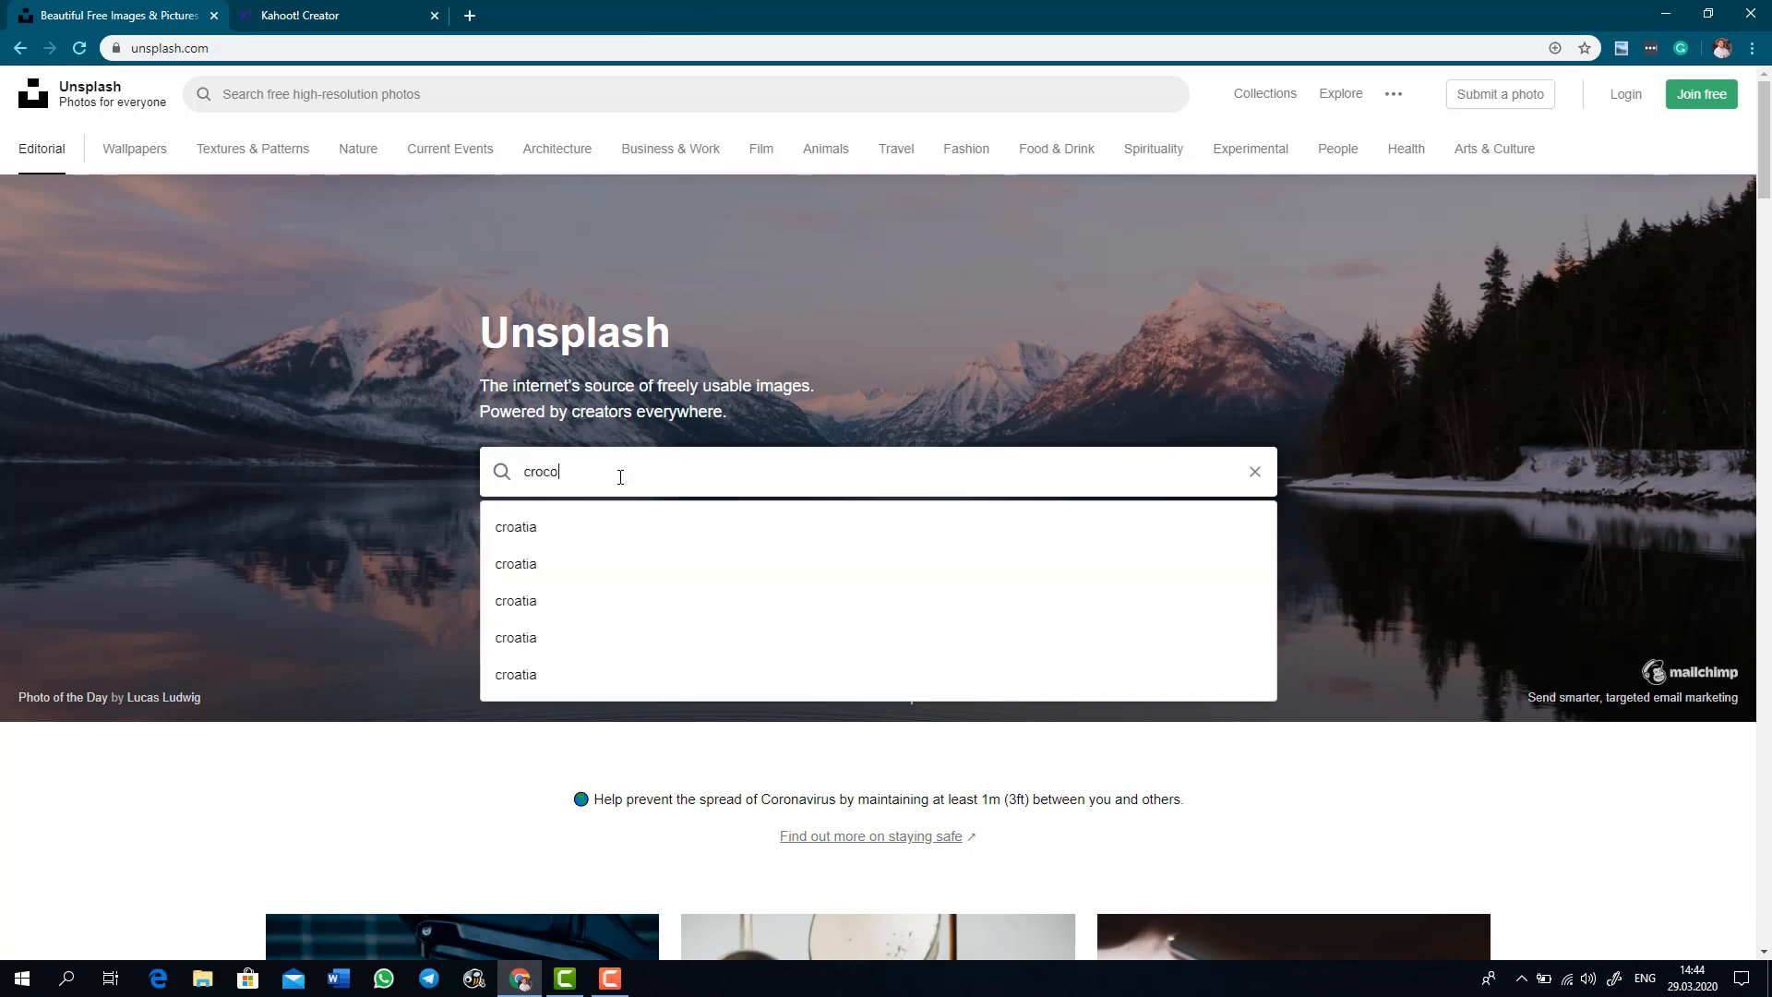
pyautogui.write('dile')
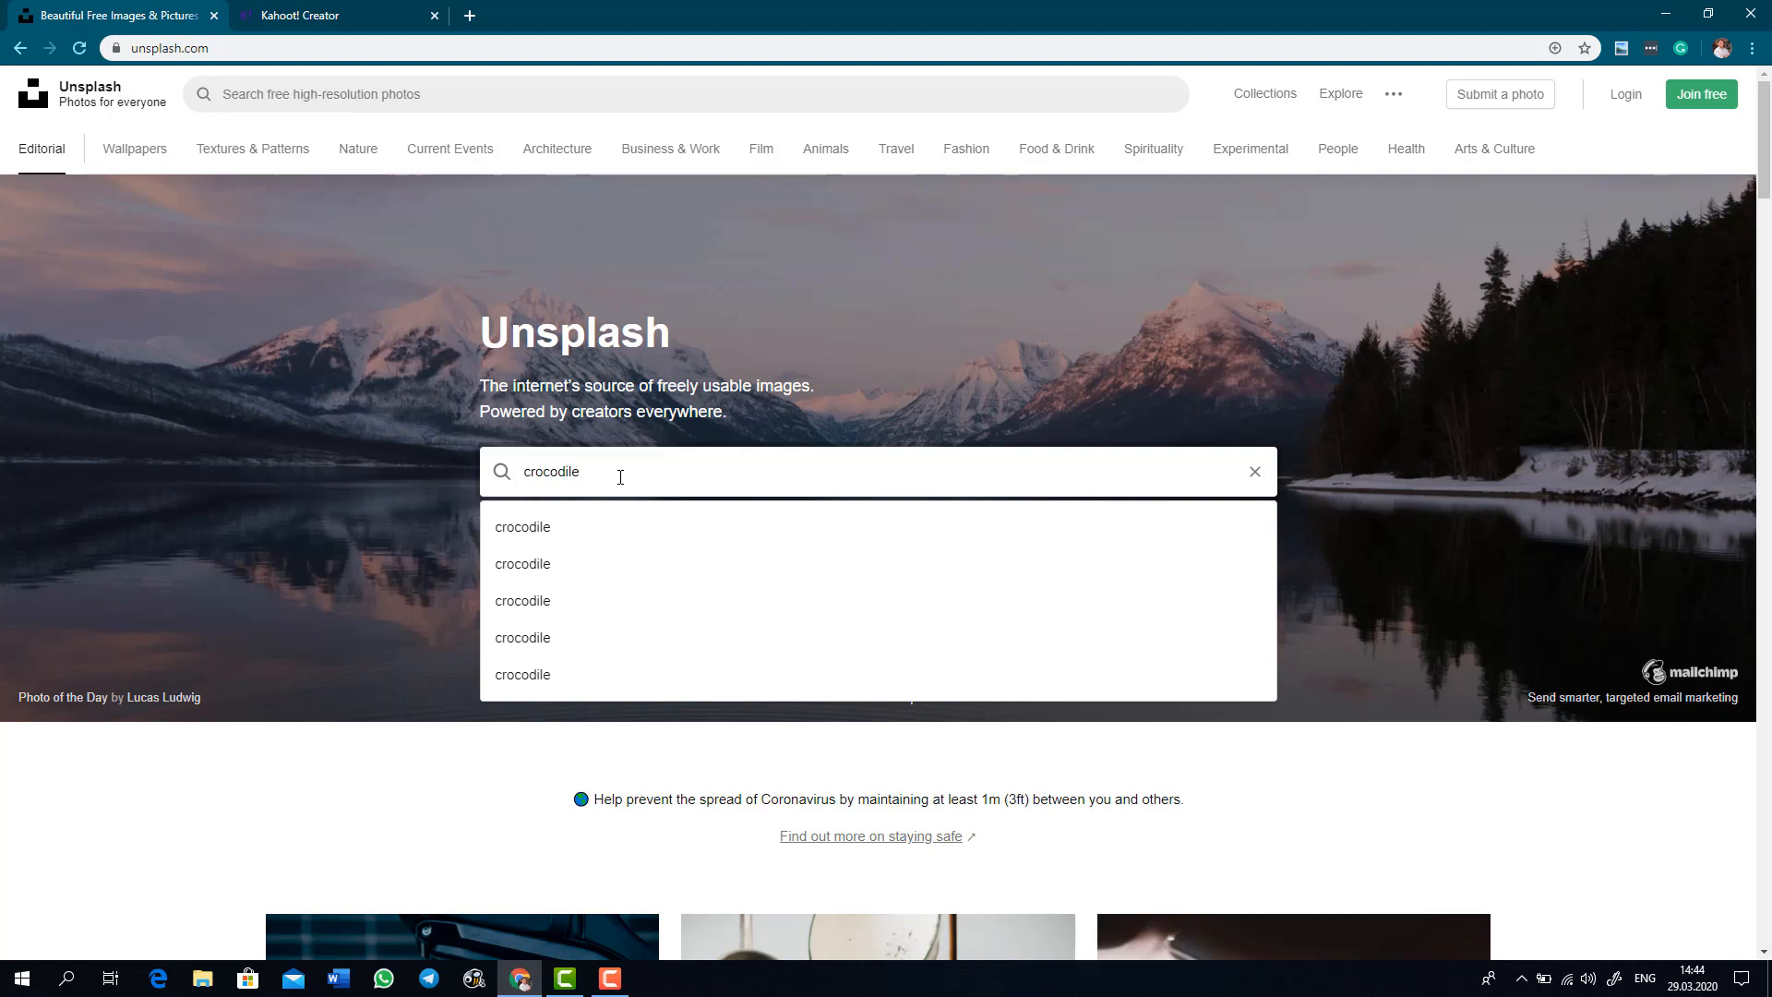
pyautogui.press('Return')
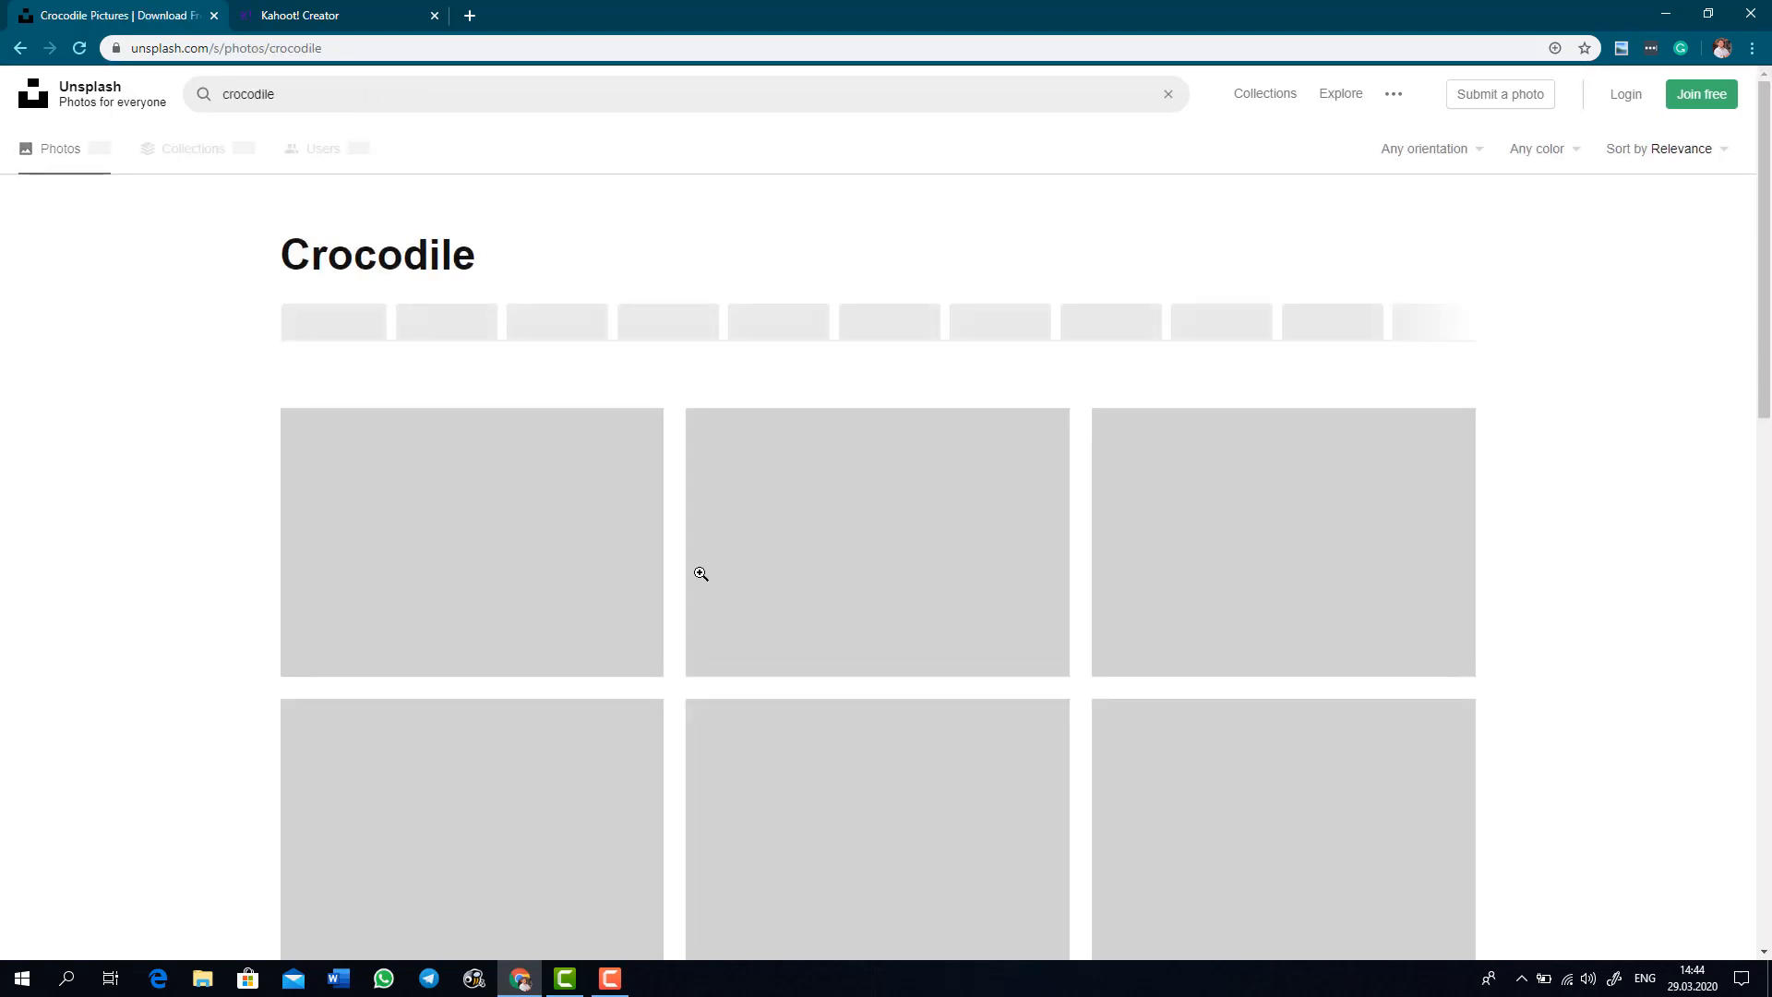
# Find the "alligator on lake" photo among the crocodile results, open it and download it.
pyautogui.scroll(-2, 915, 685)
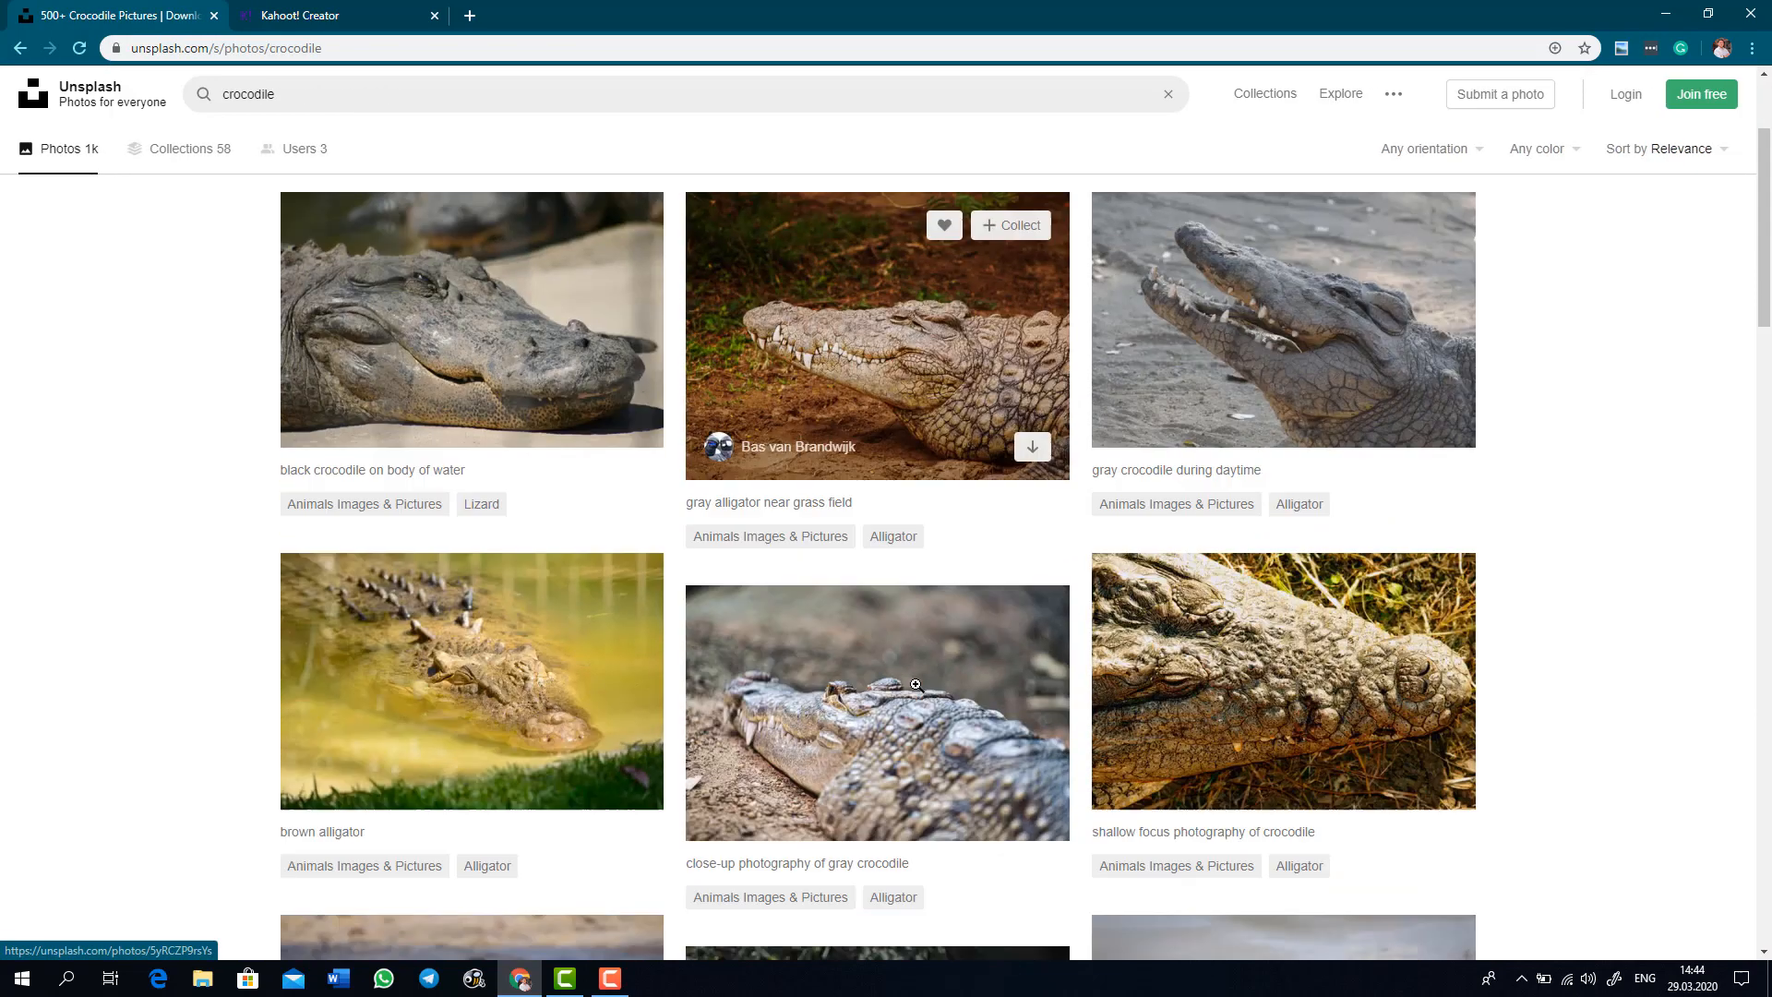
pyautogui.scroll(-5, 916, 685)
pyautogui.scroll(-3, 834, 681)
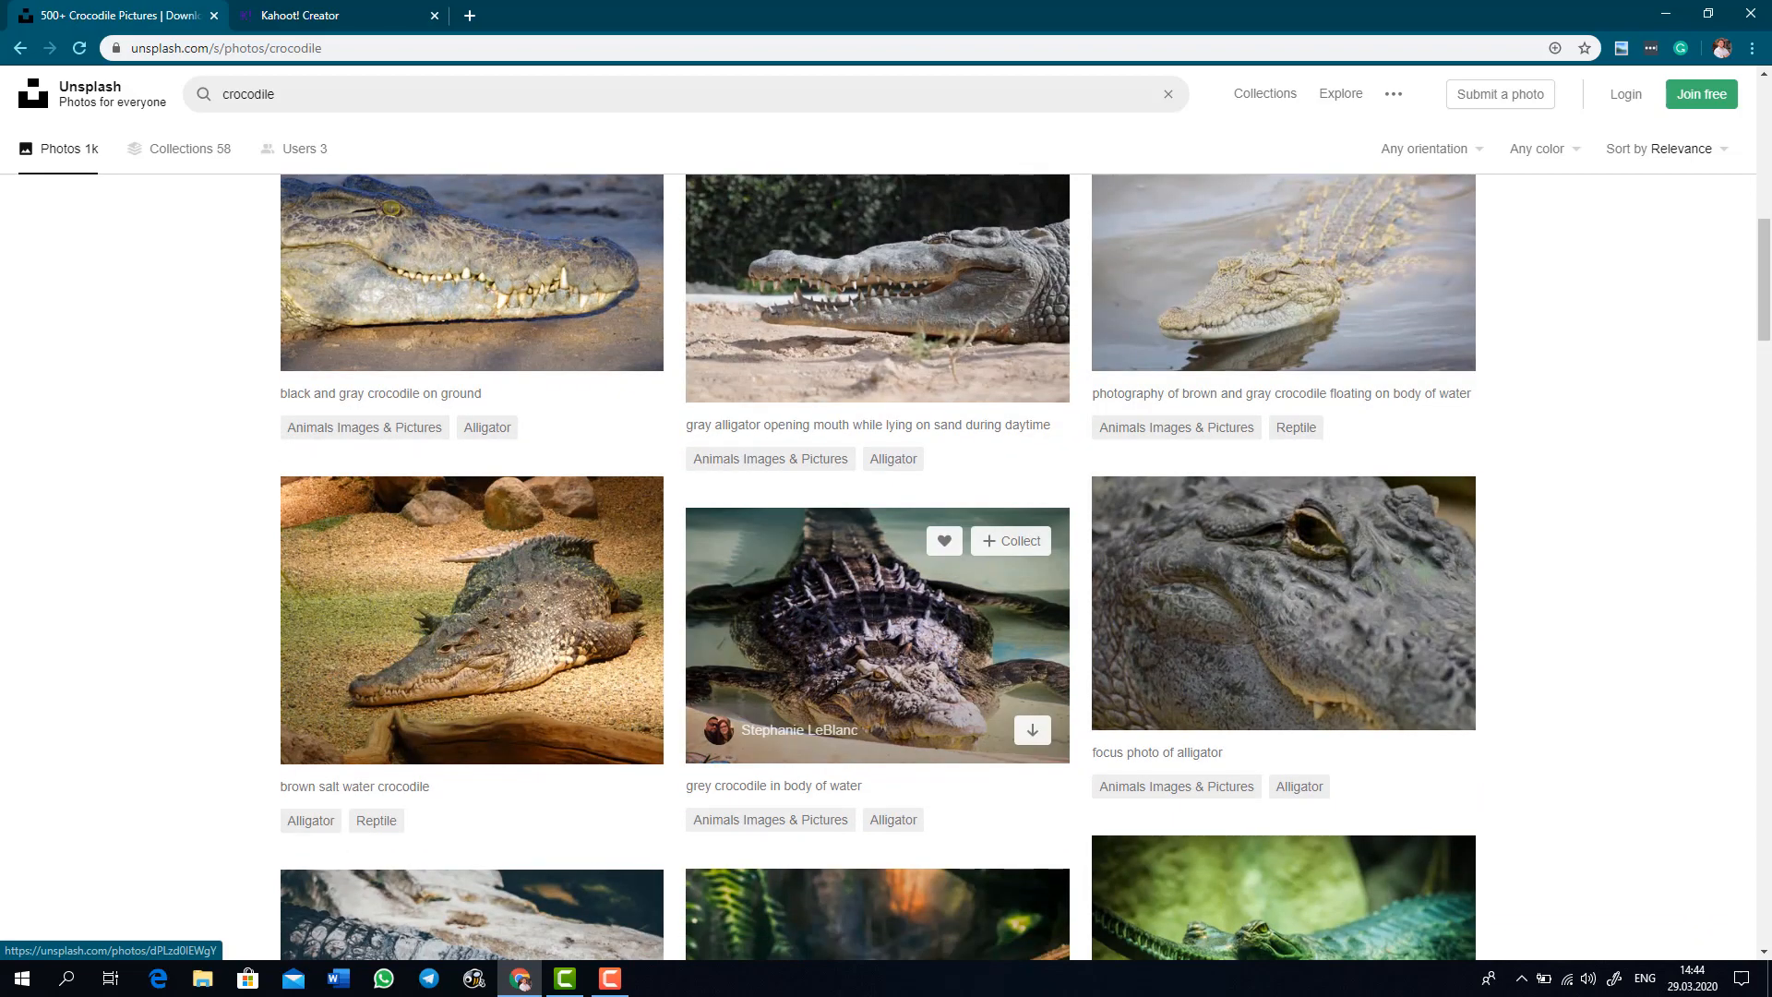
pyautogui.scroll(-12, 834, 682)
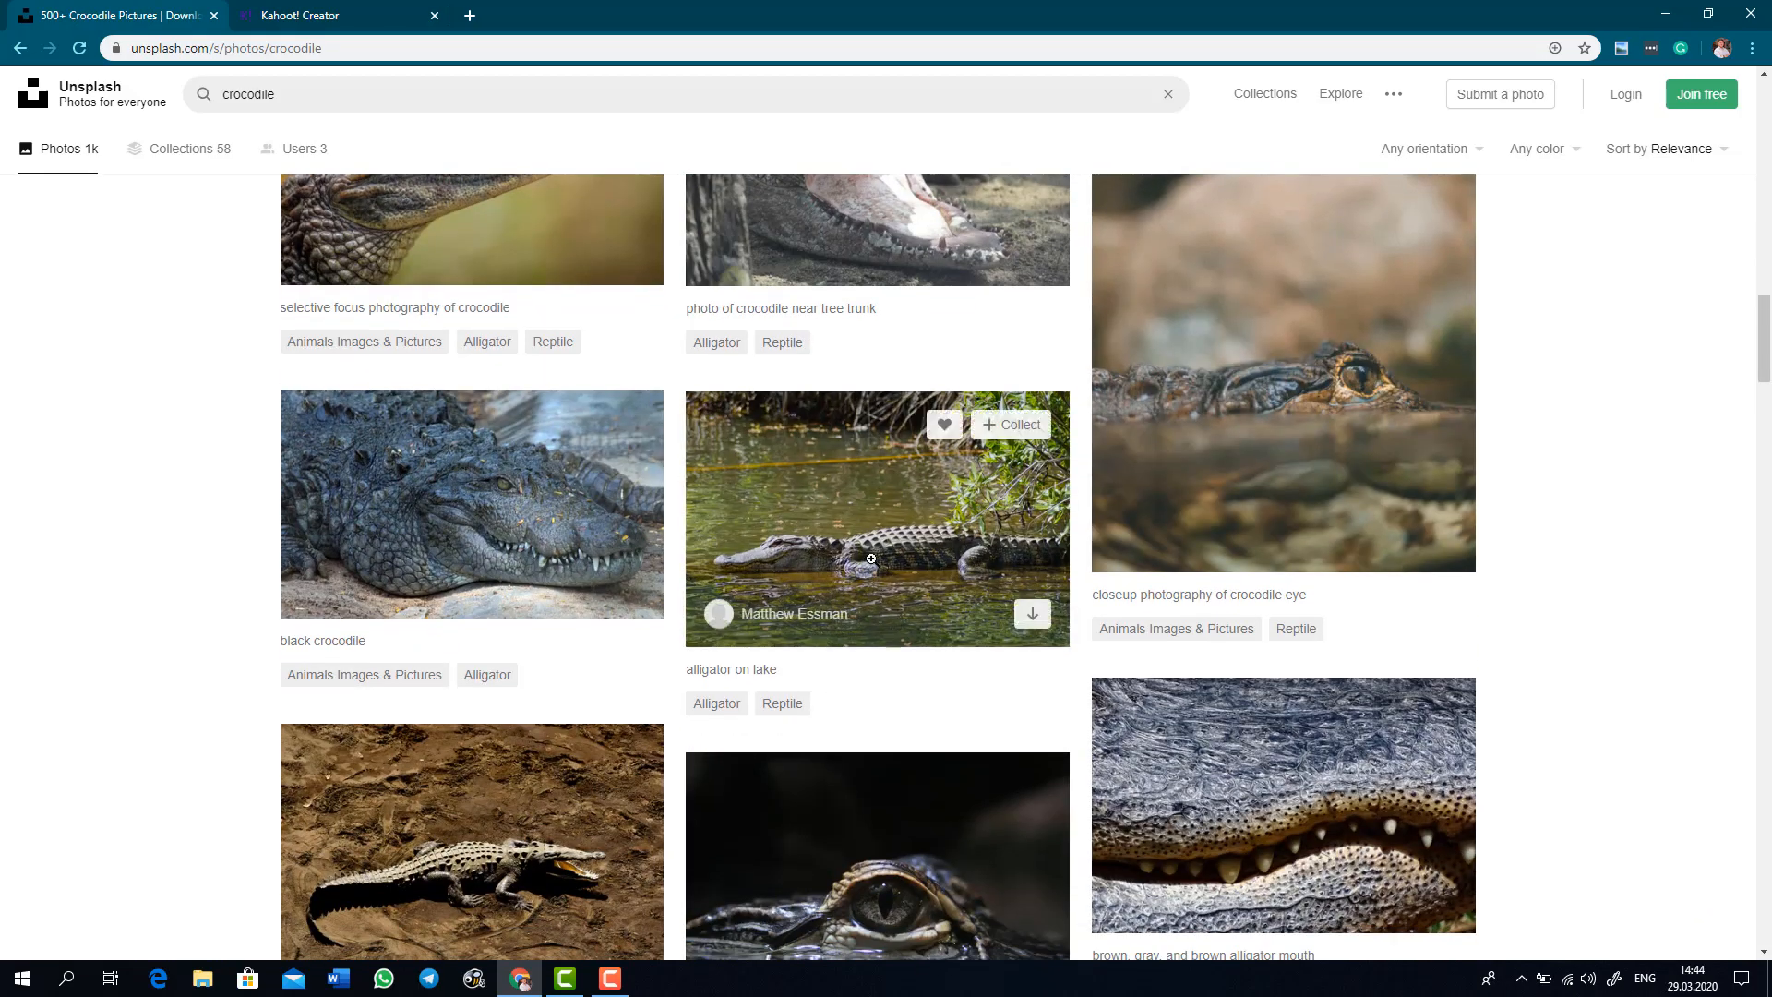
pyautogui.click(926, 604)
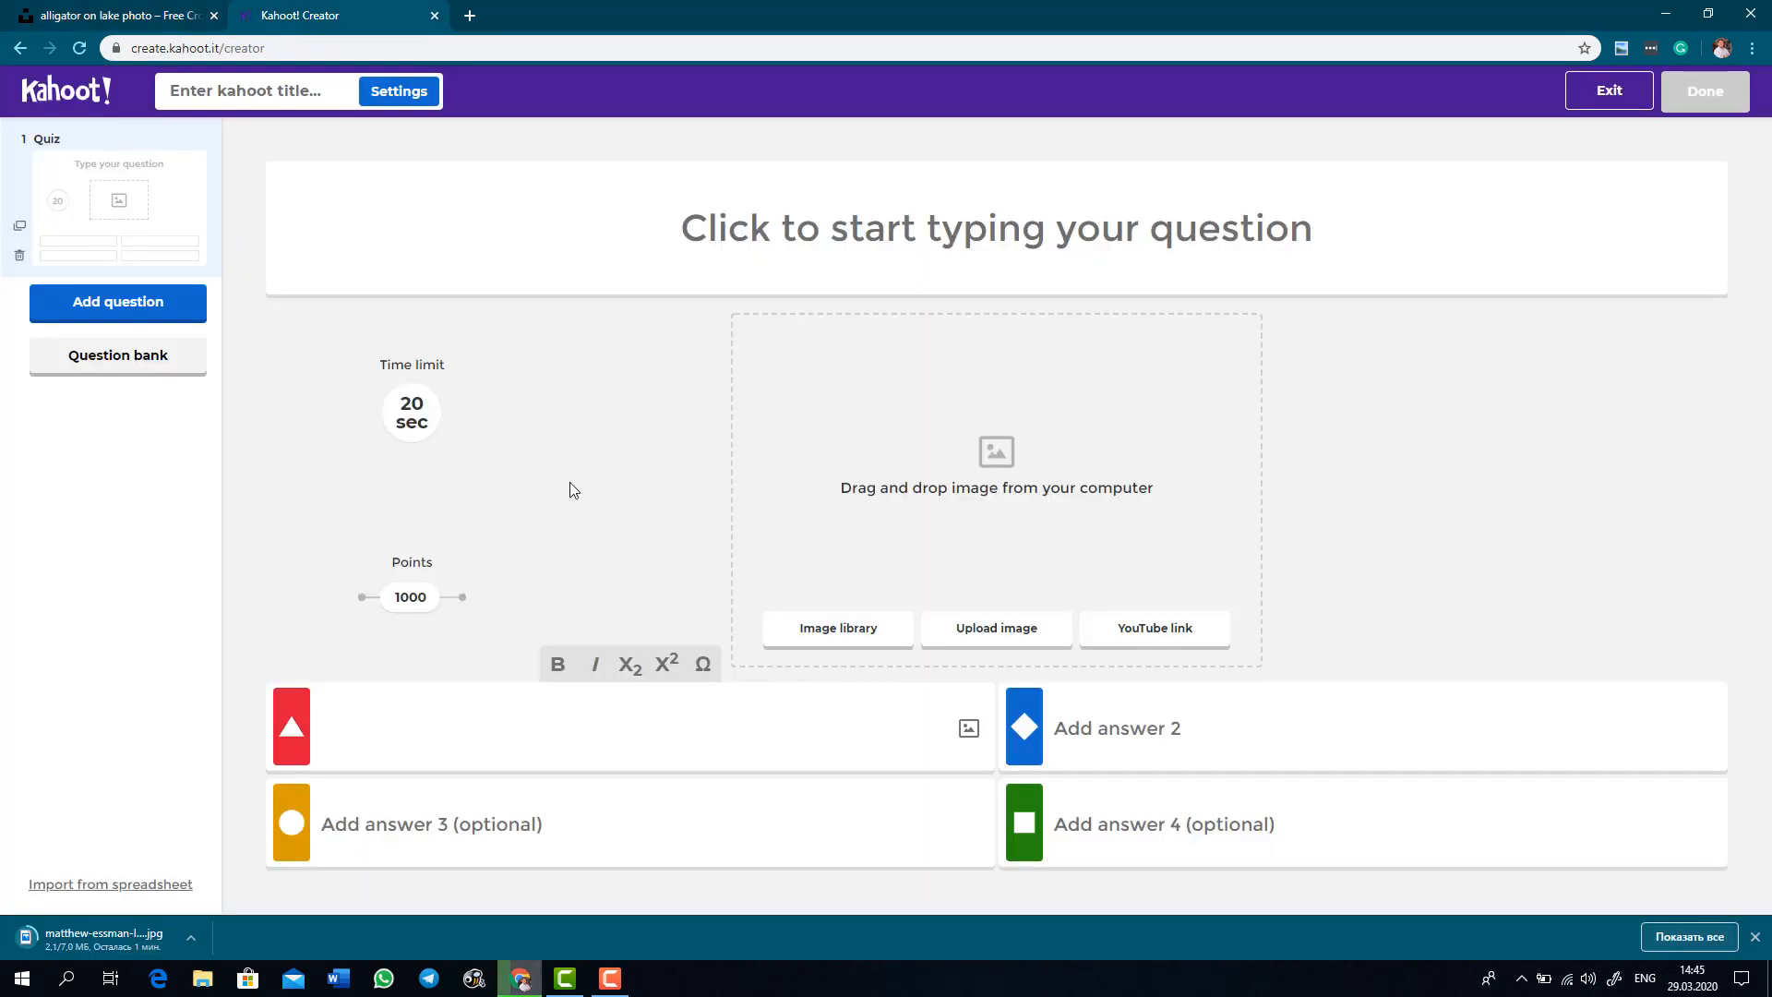
# Enter the question "What whould you do ...if you were in the middle of a river and suddenly you saw a crocodile swimming quickly toward you?".
pyautogui.click(955, 232)
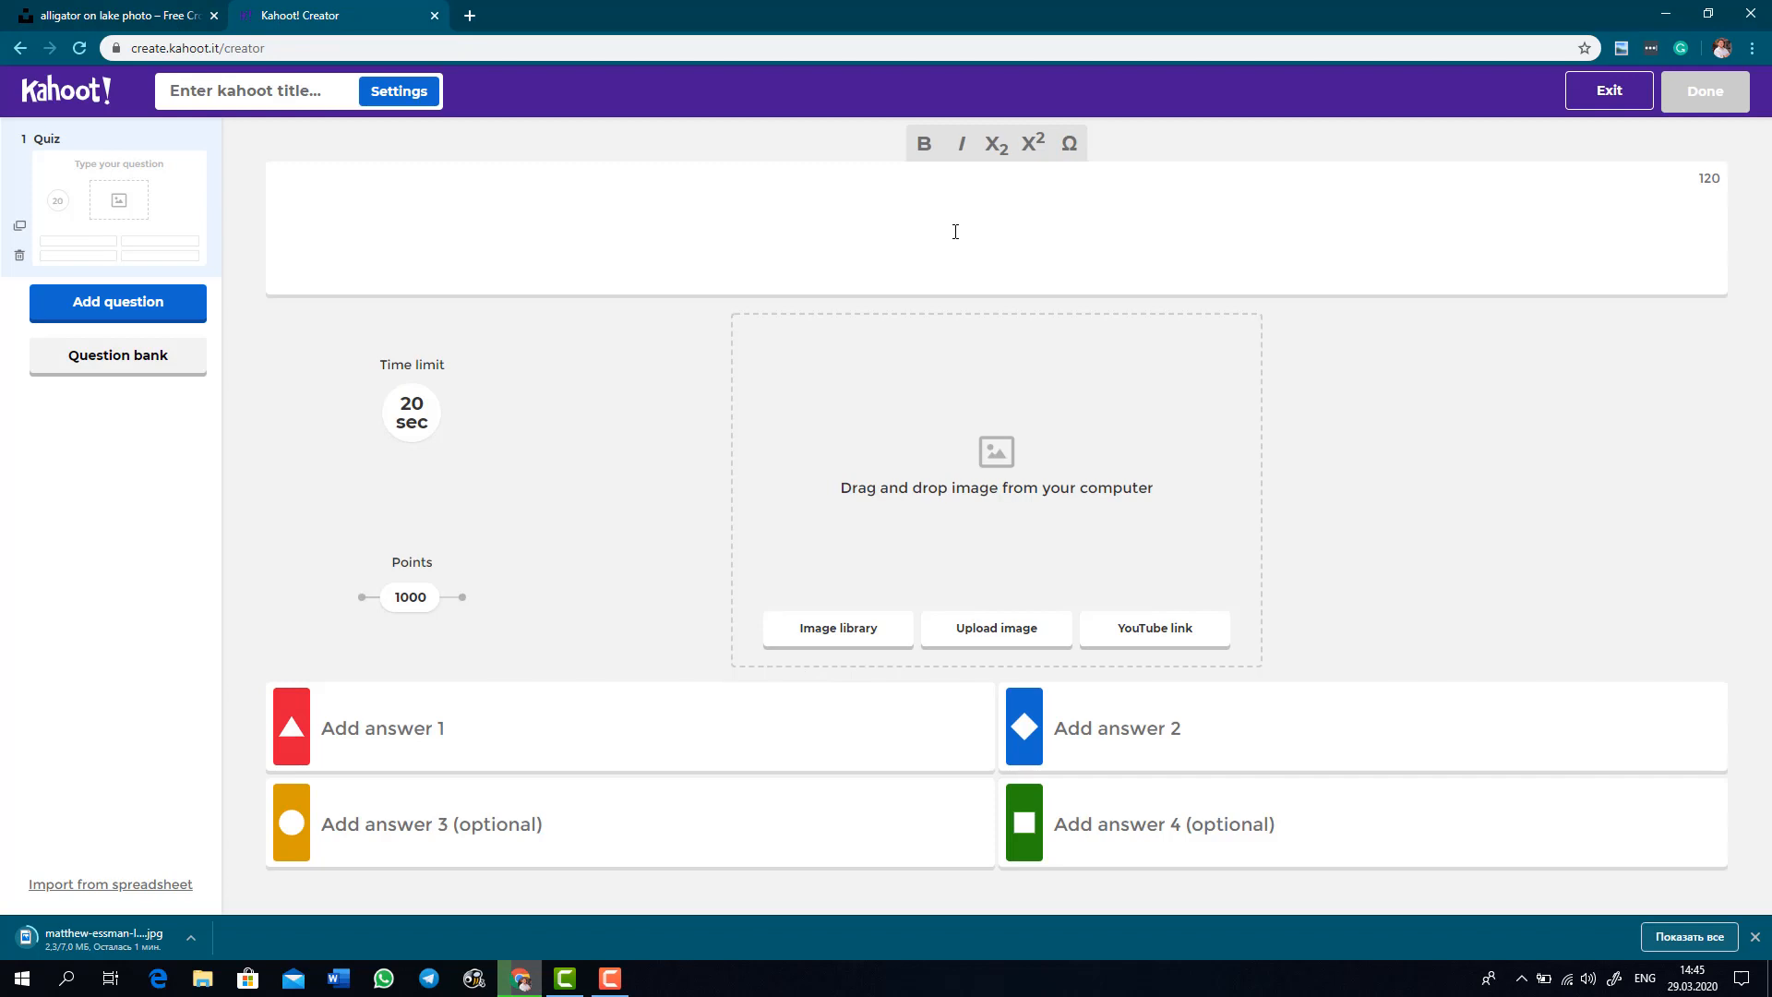
pyautogui.write('What whou')
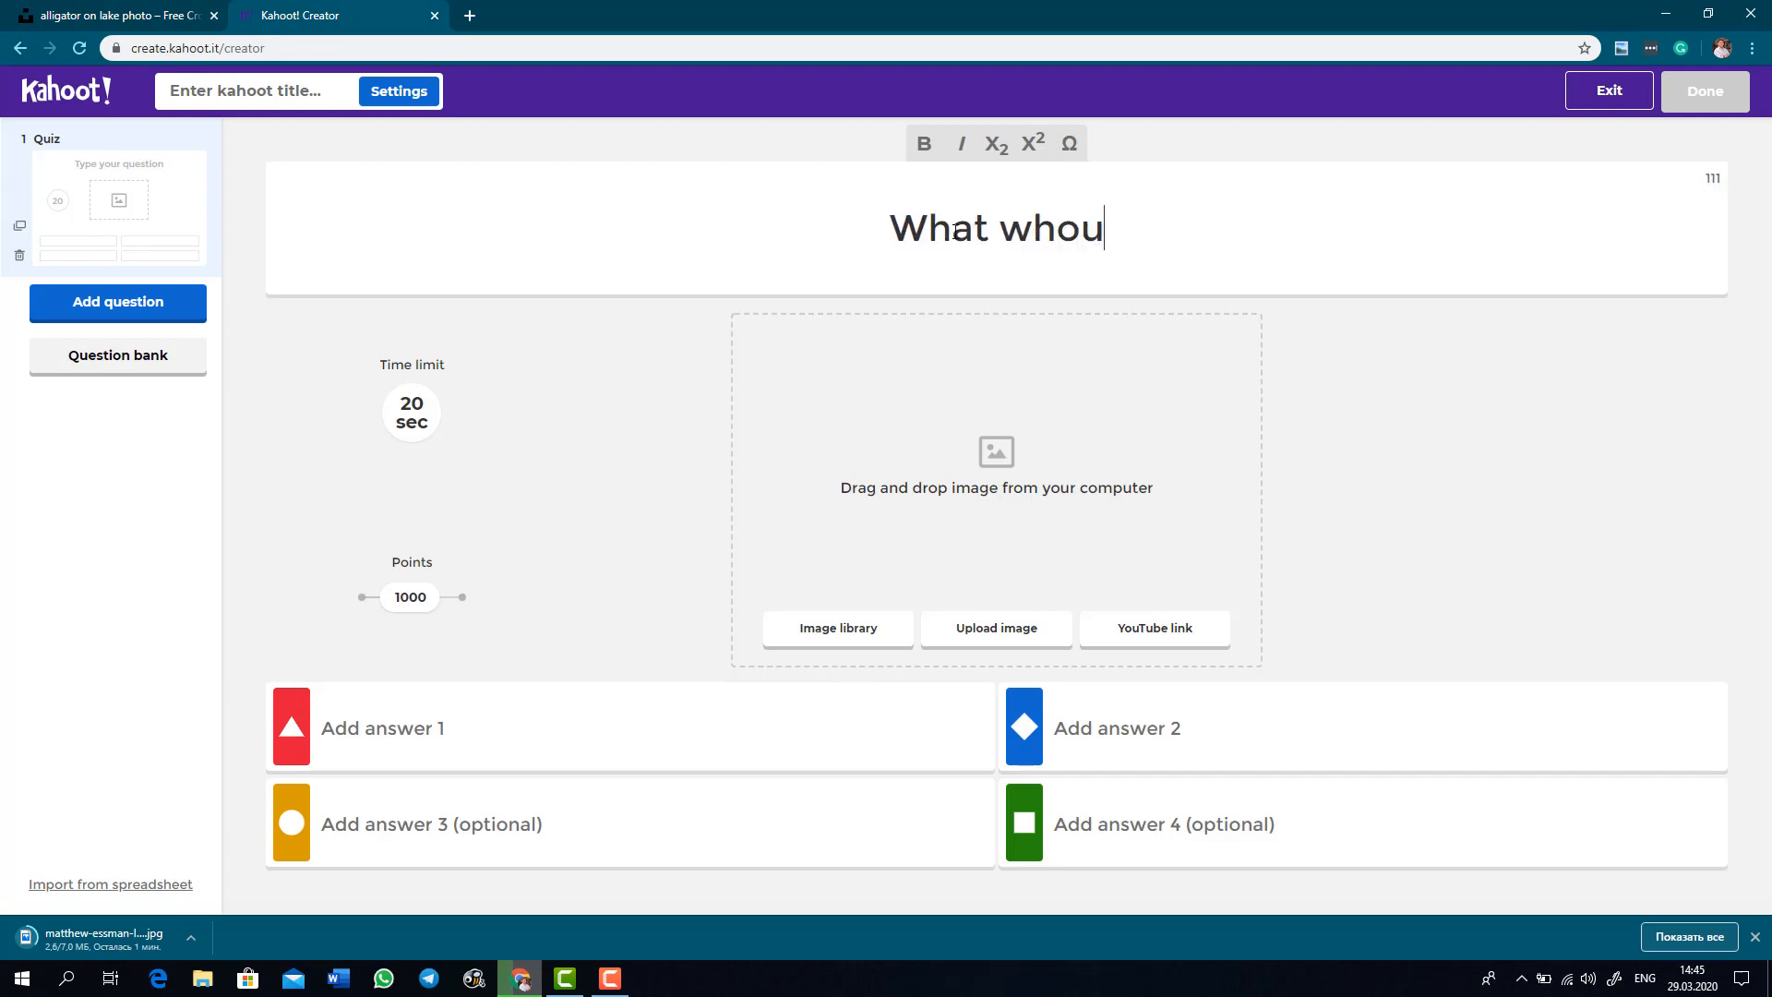
pyautogui.write('ld ')
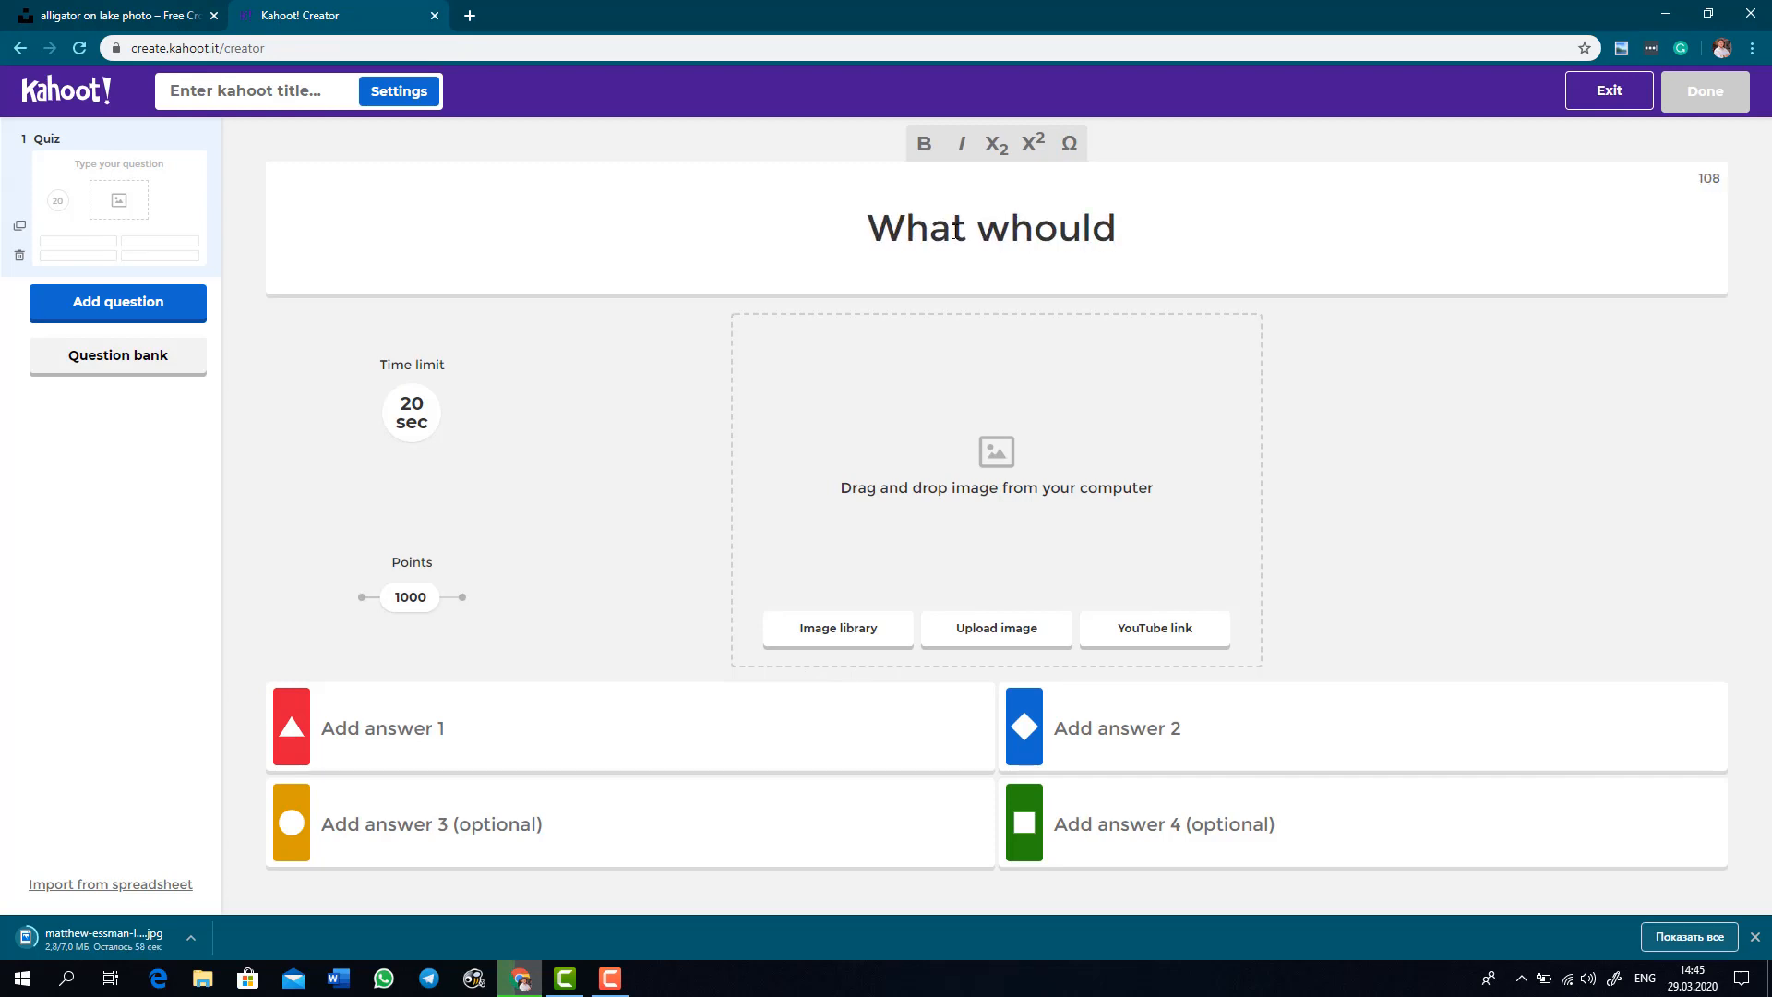
pyautogui.write('you ')
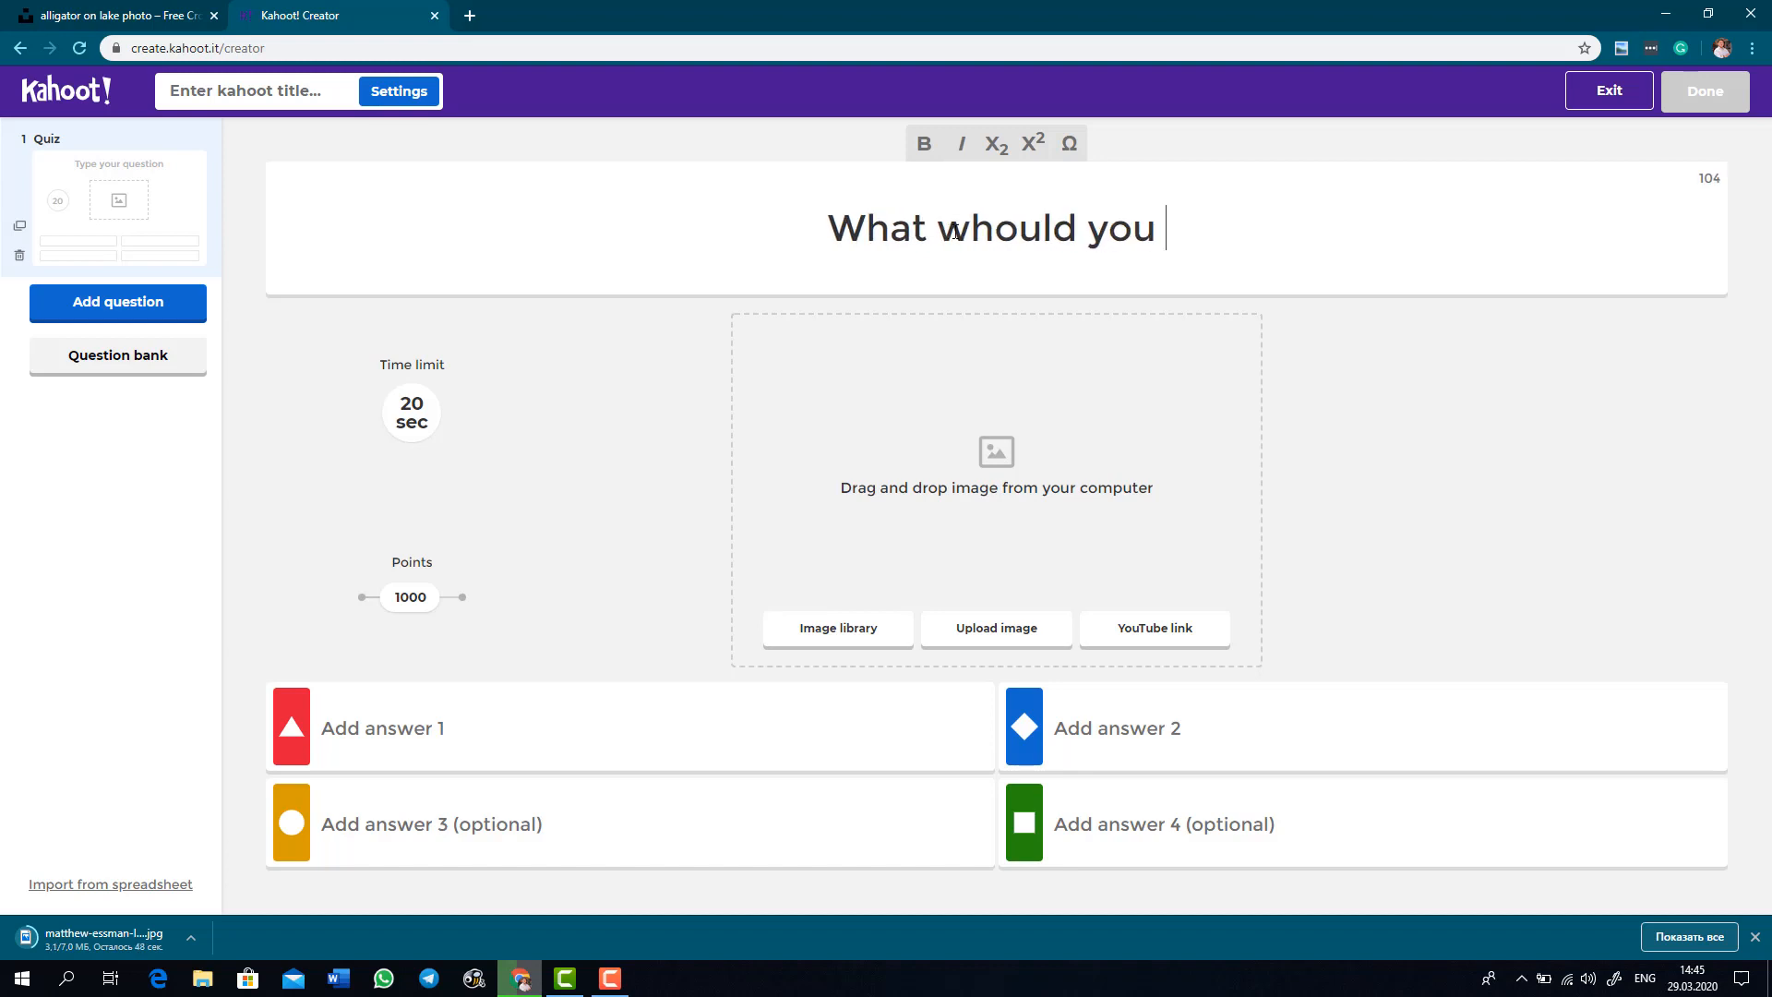
pyautogui.write('do')
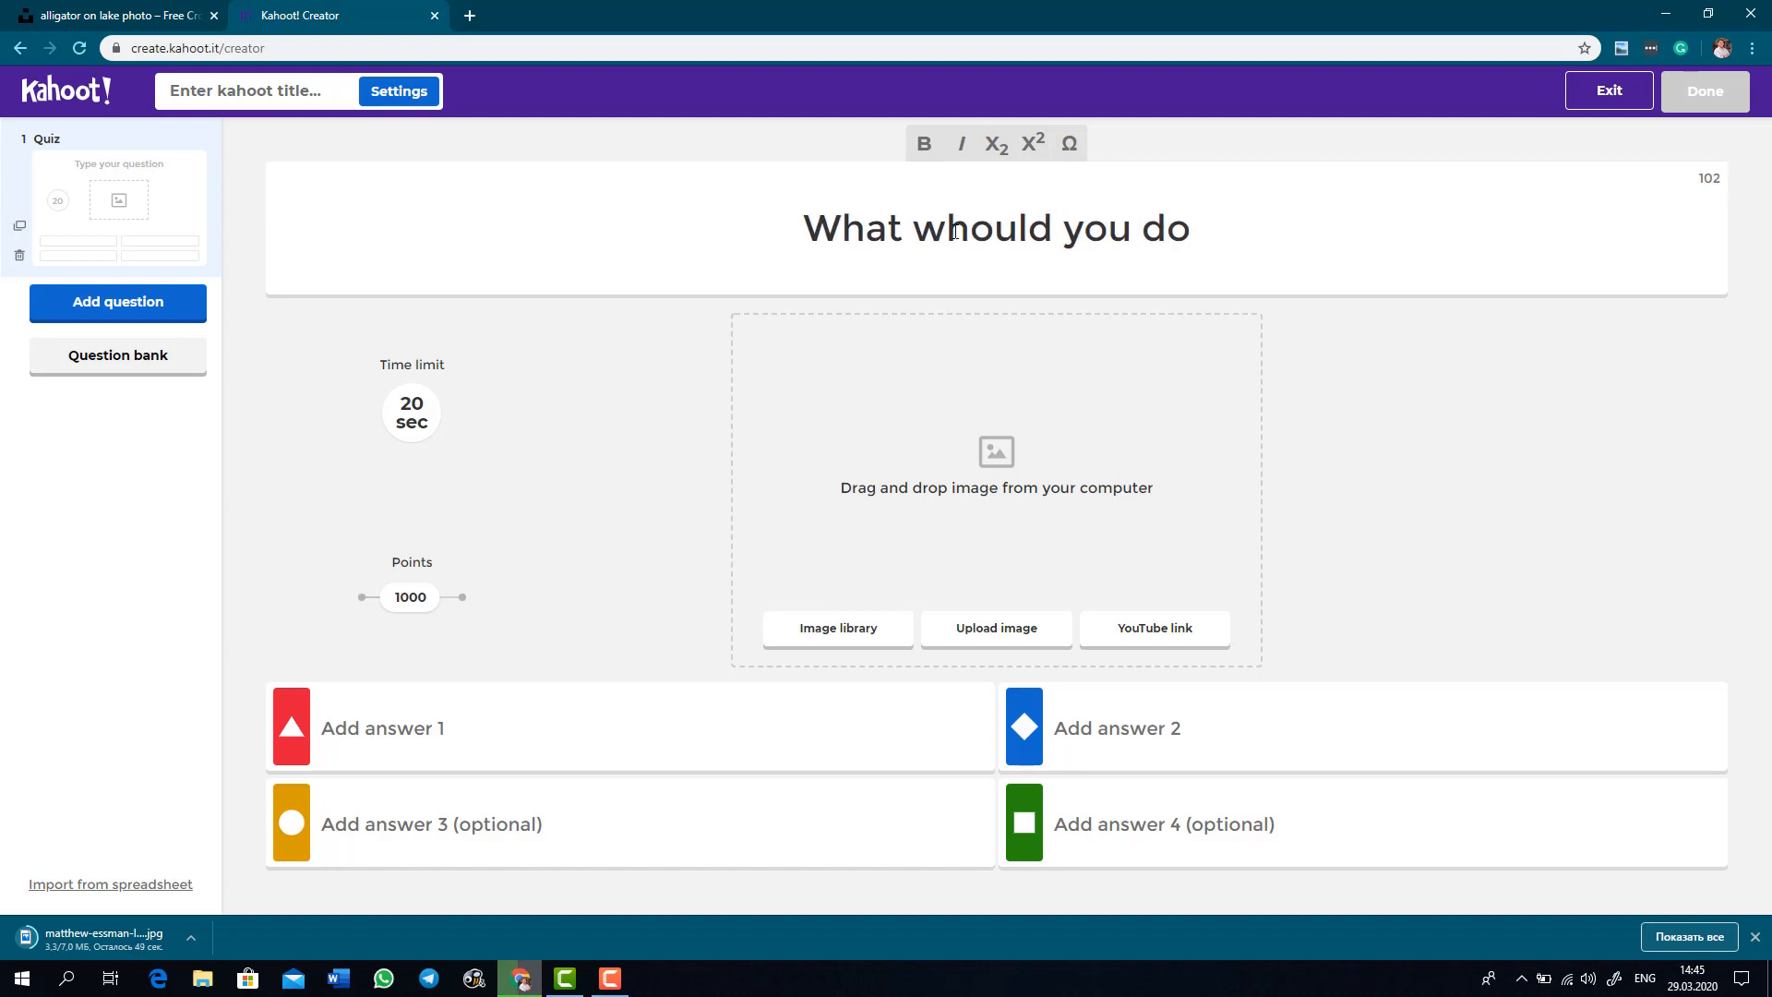
pyautogui.write(' //')
pyautogui.press('BackSpace')
pyautogui.press('BackSpace')
pyautogui.press('BackSpace')
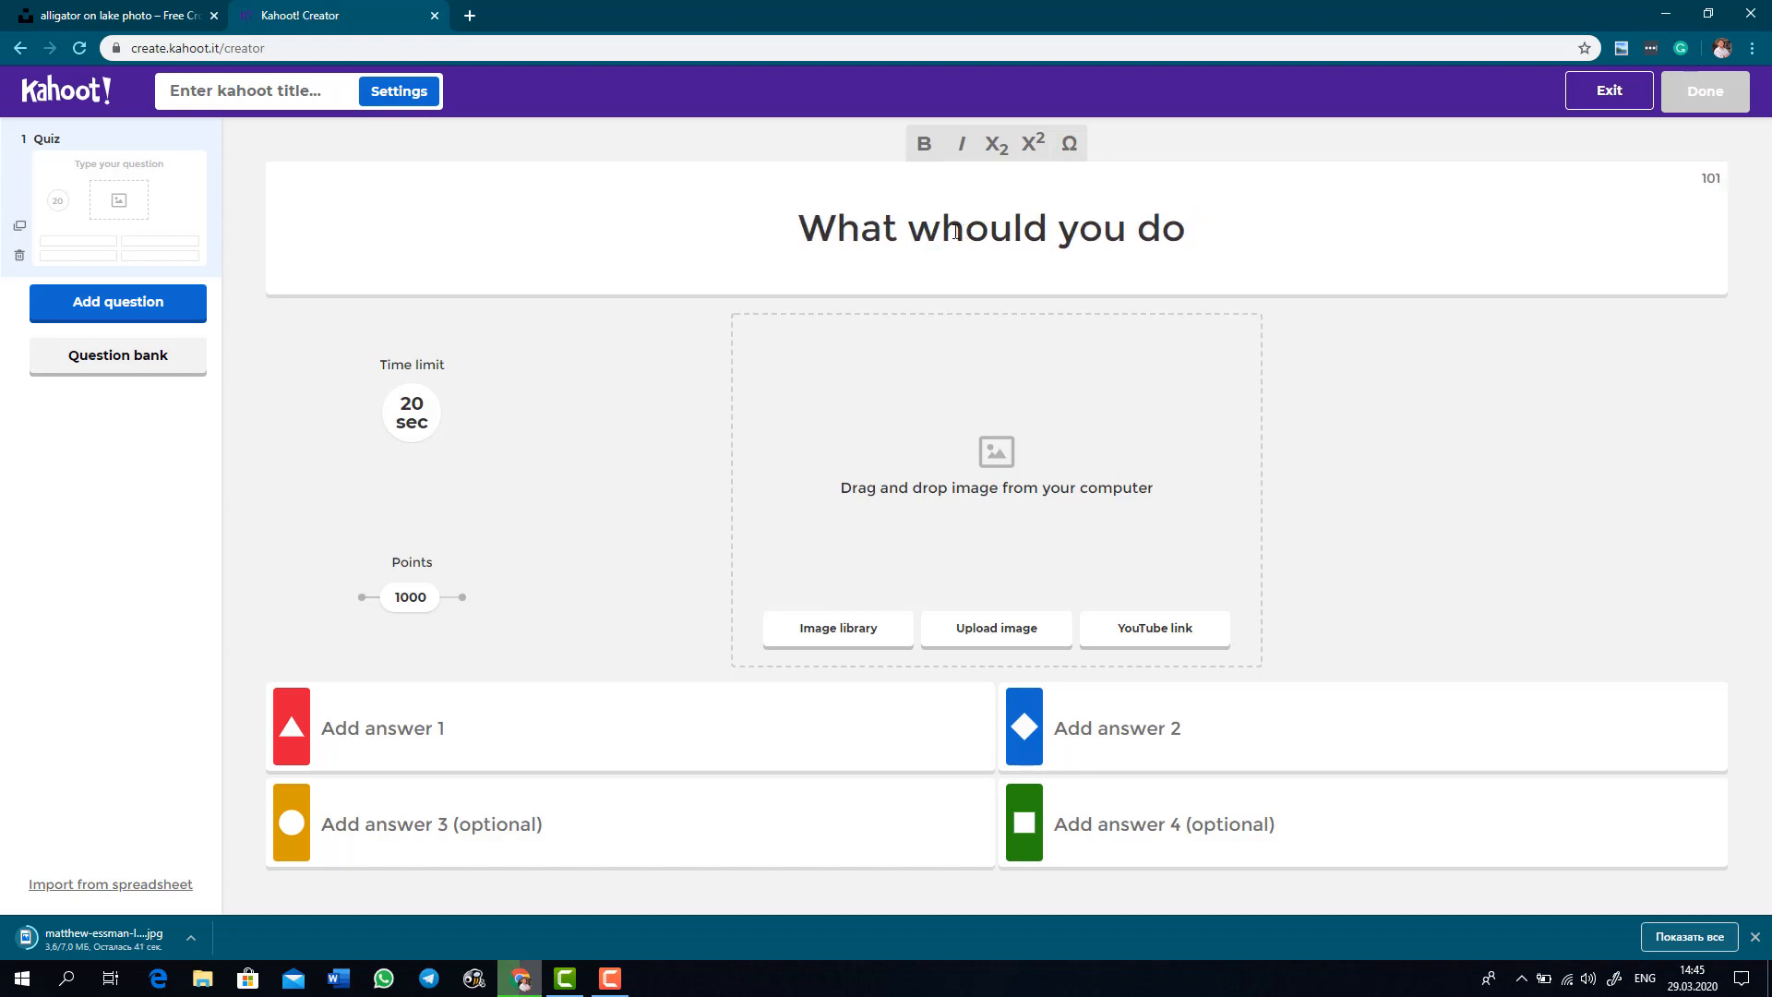
pyautogui.write('...')
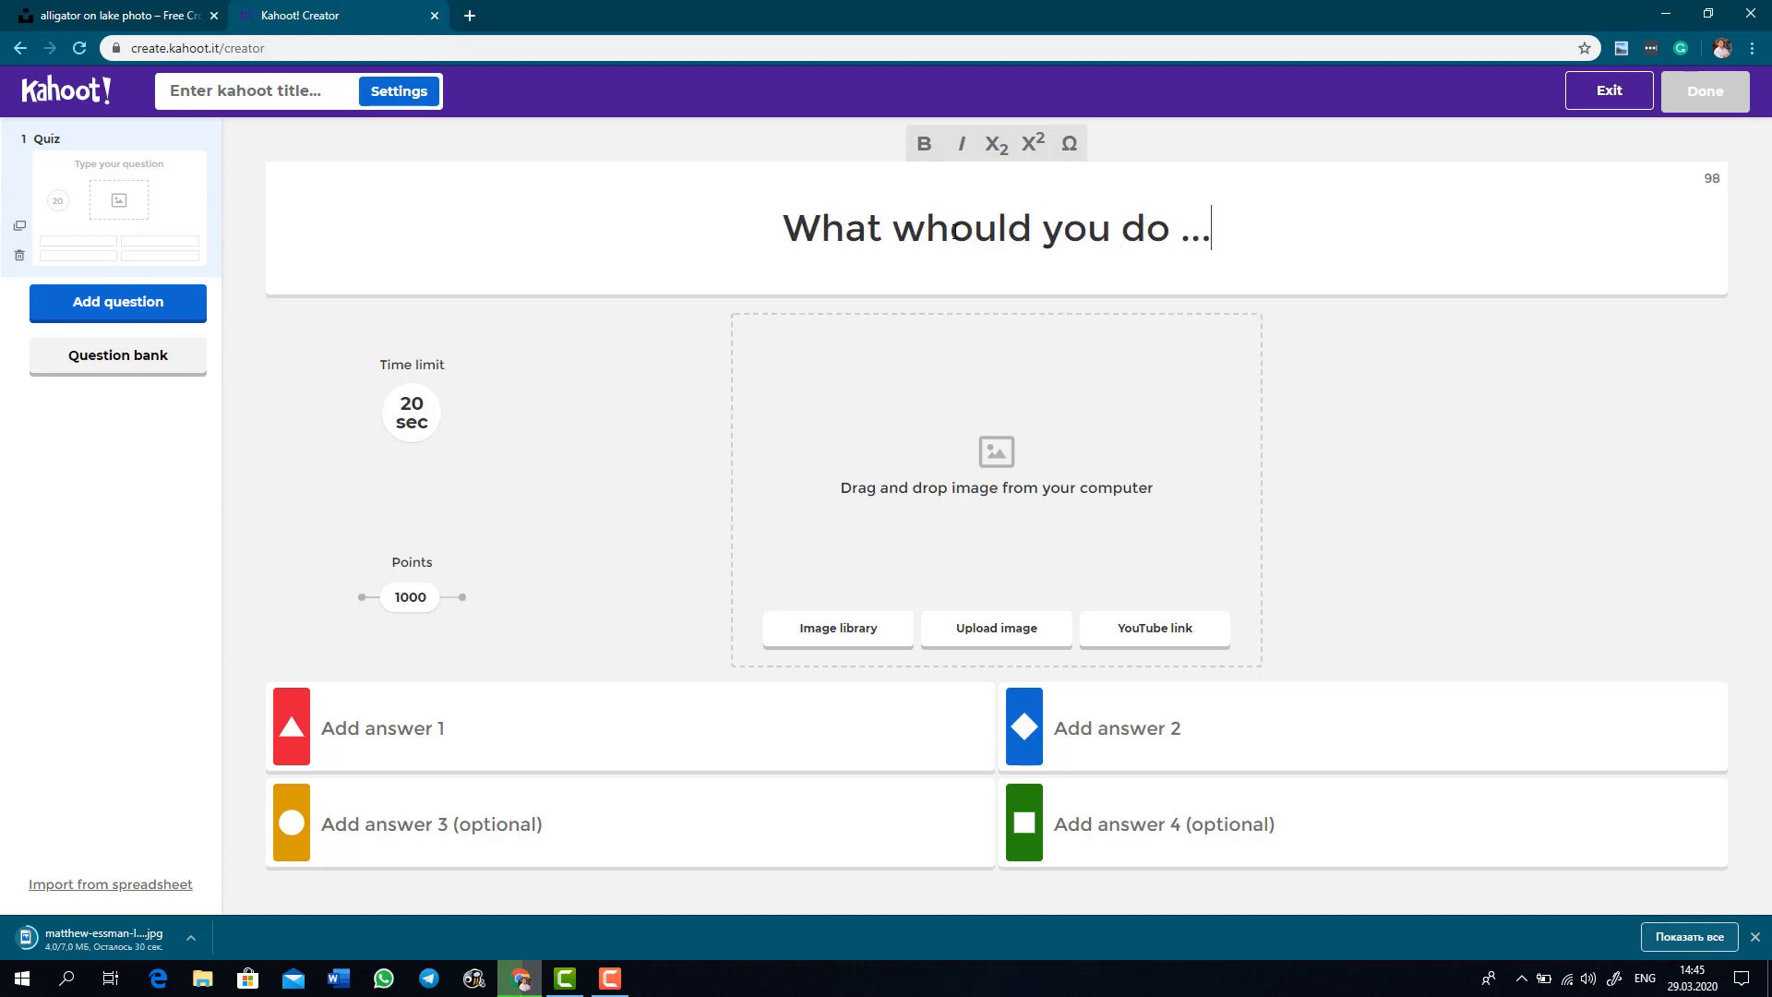
pyautogui.write('if you')
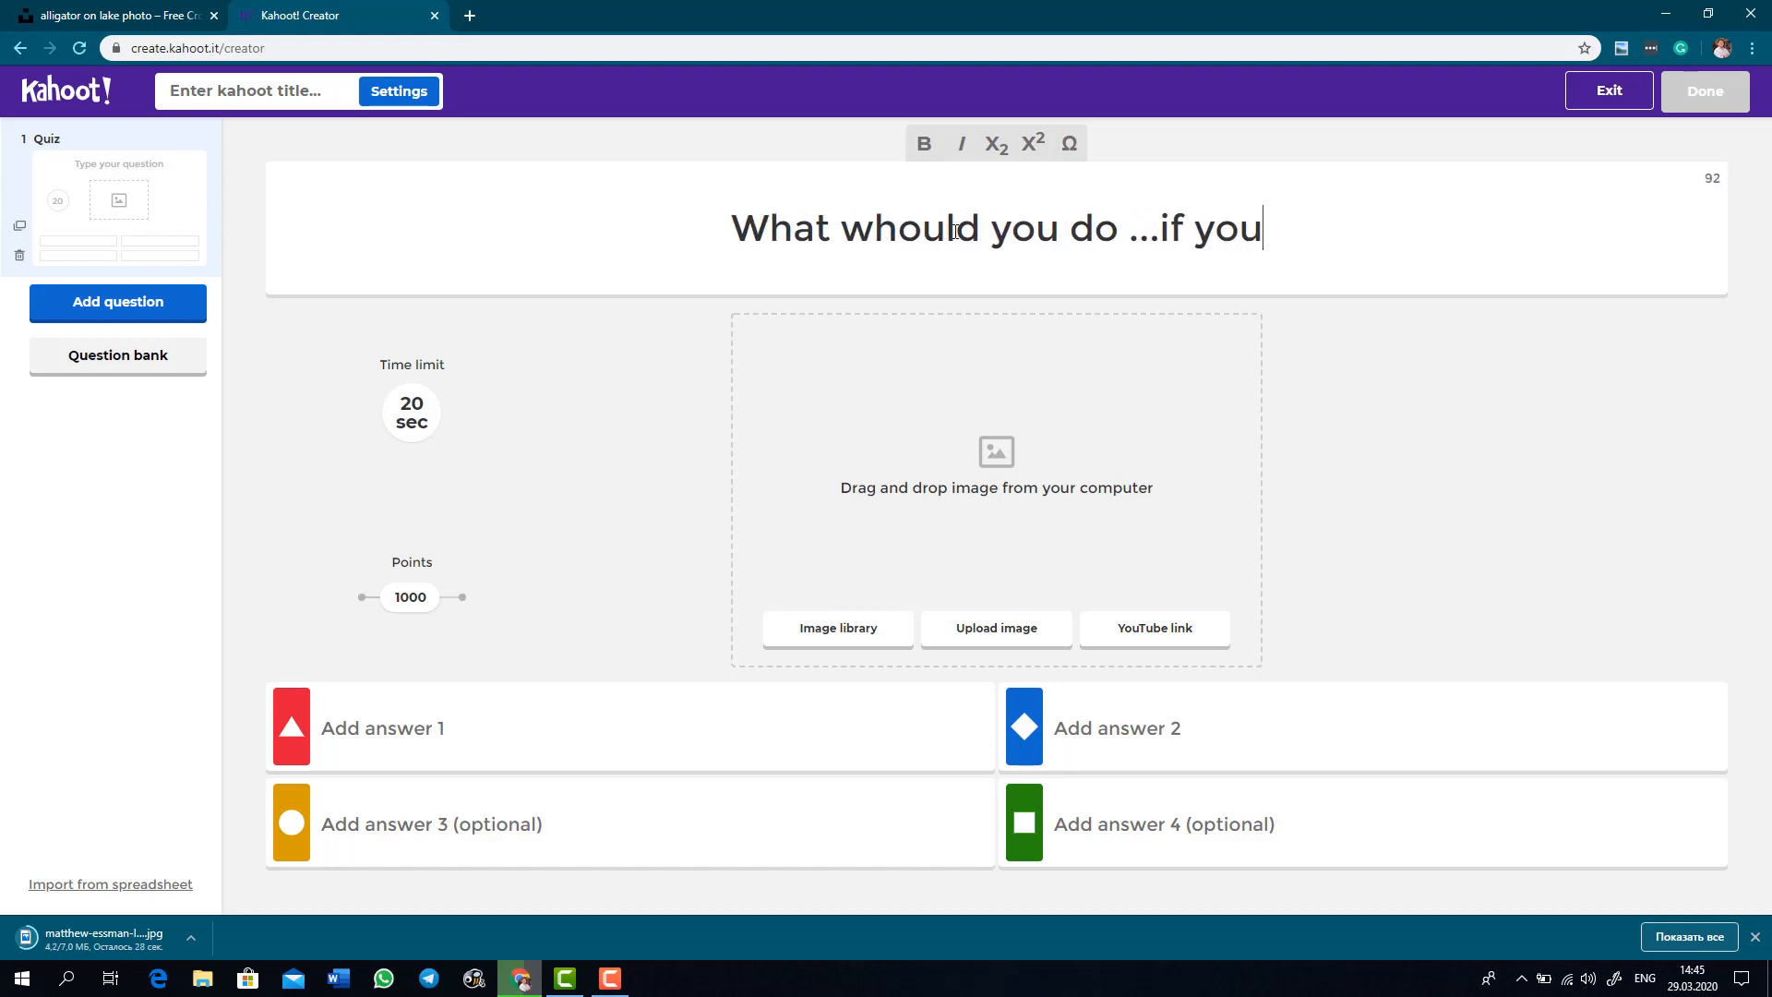
pyautogui.write(' were ')
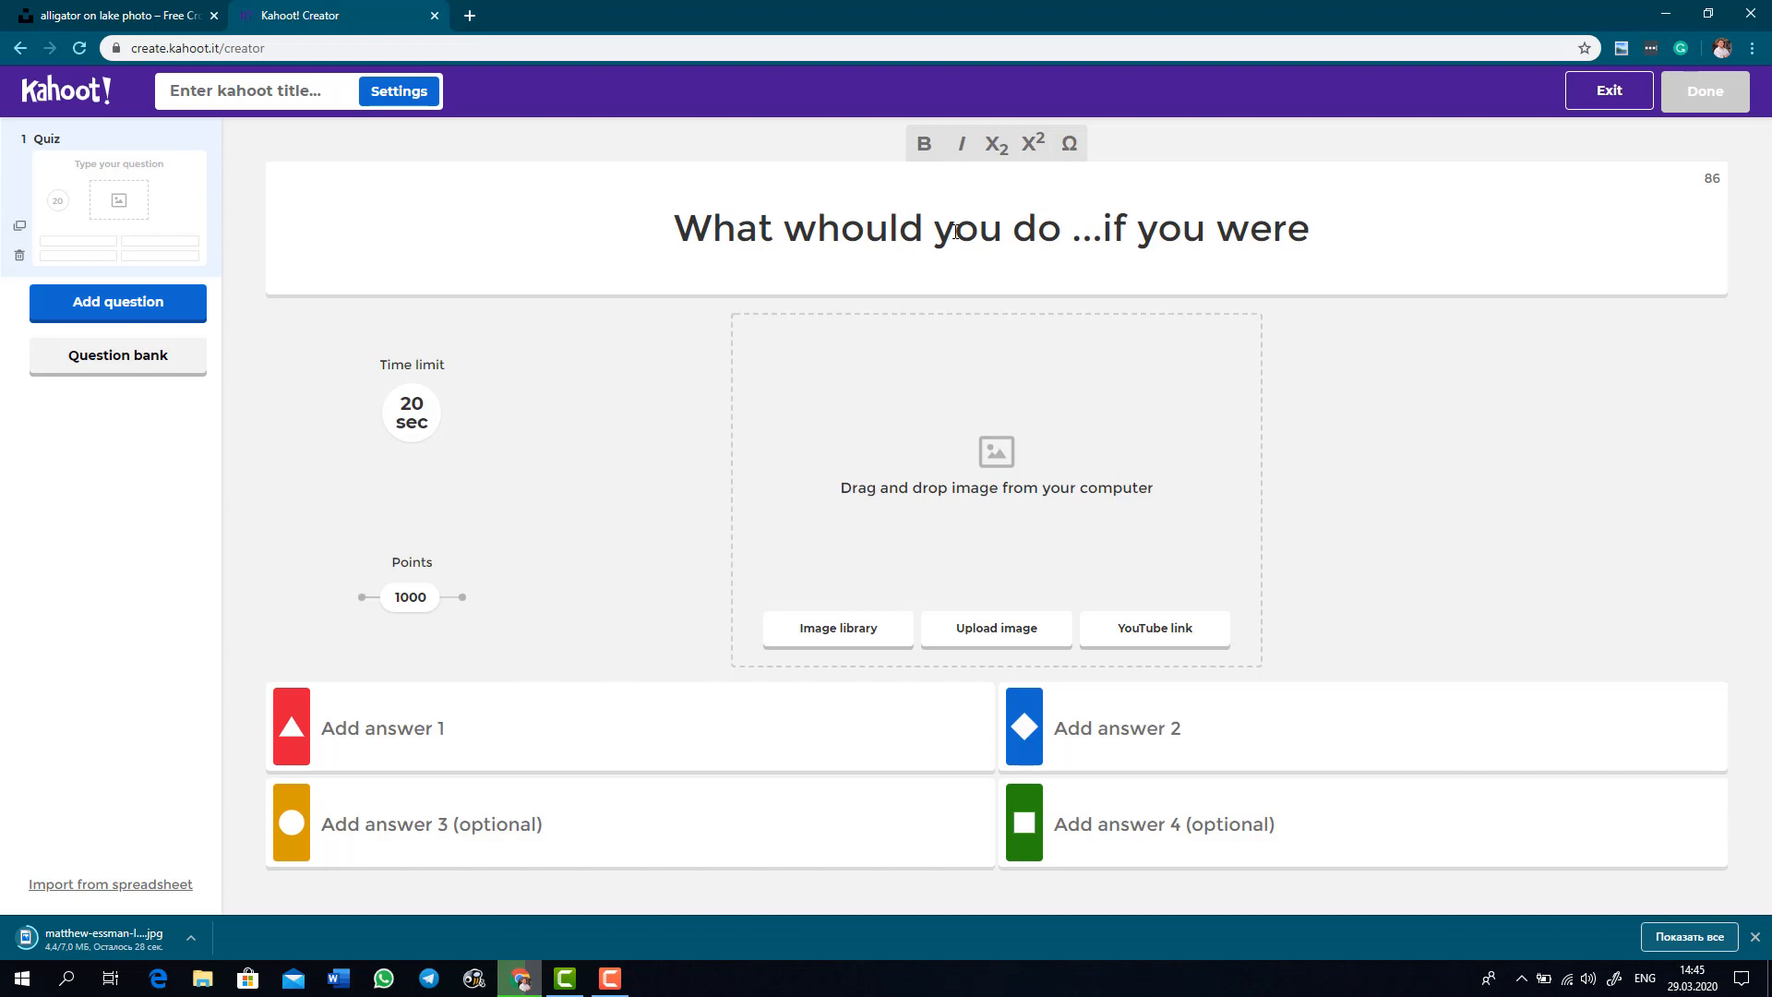
pyautogui.write('in the ')
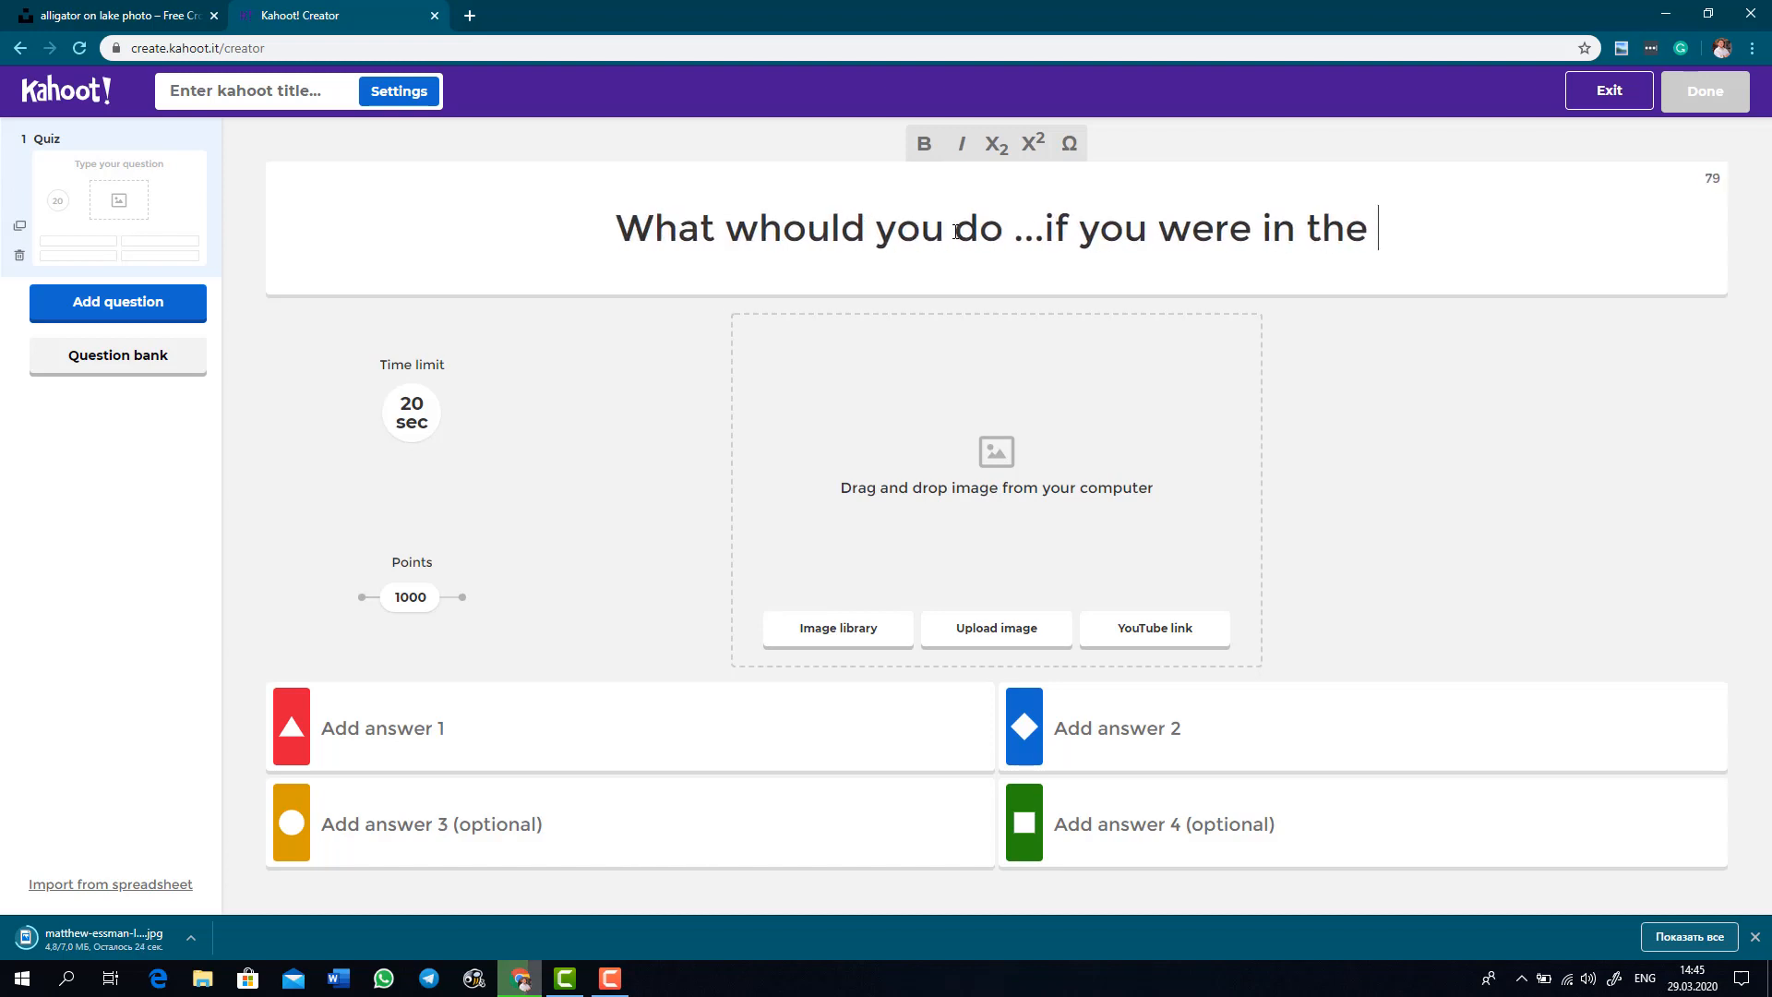
pyautogui.write('middle of a v')
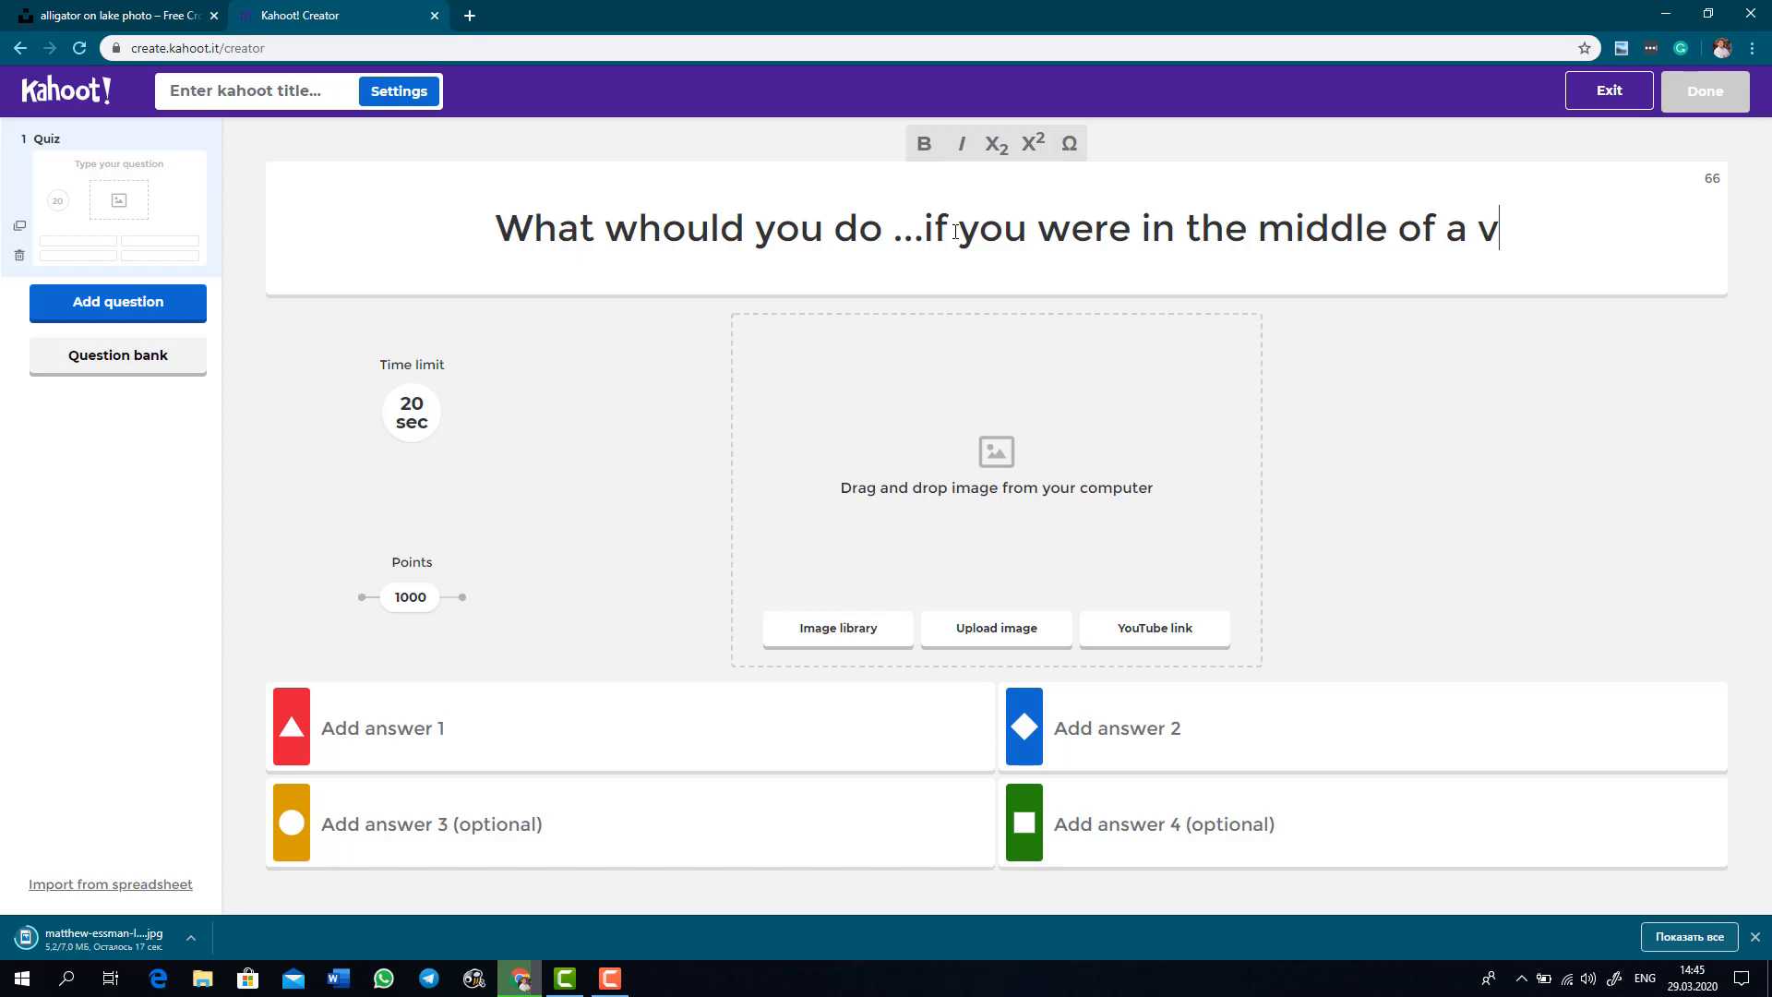
pyautogui.press('BackSpace')
pyautogui.write('river ')
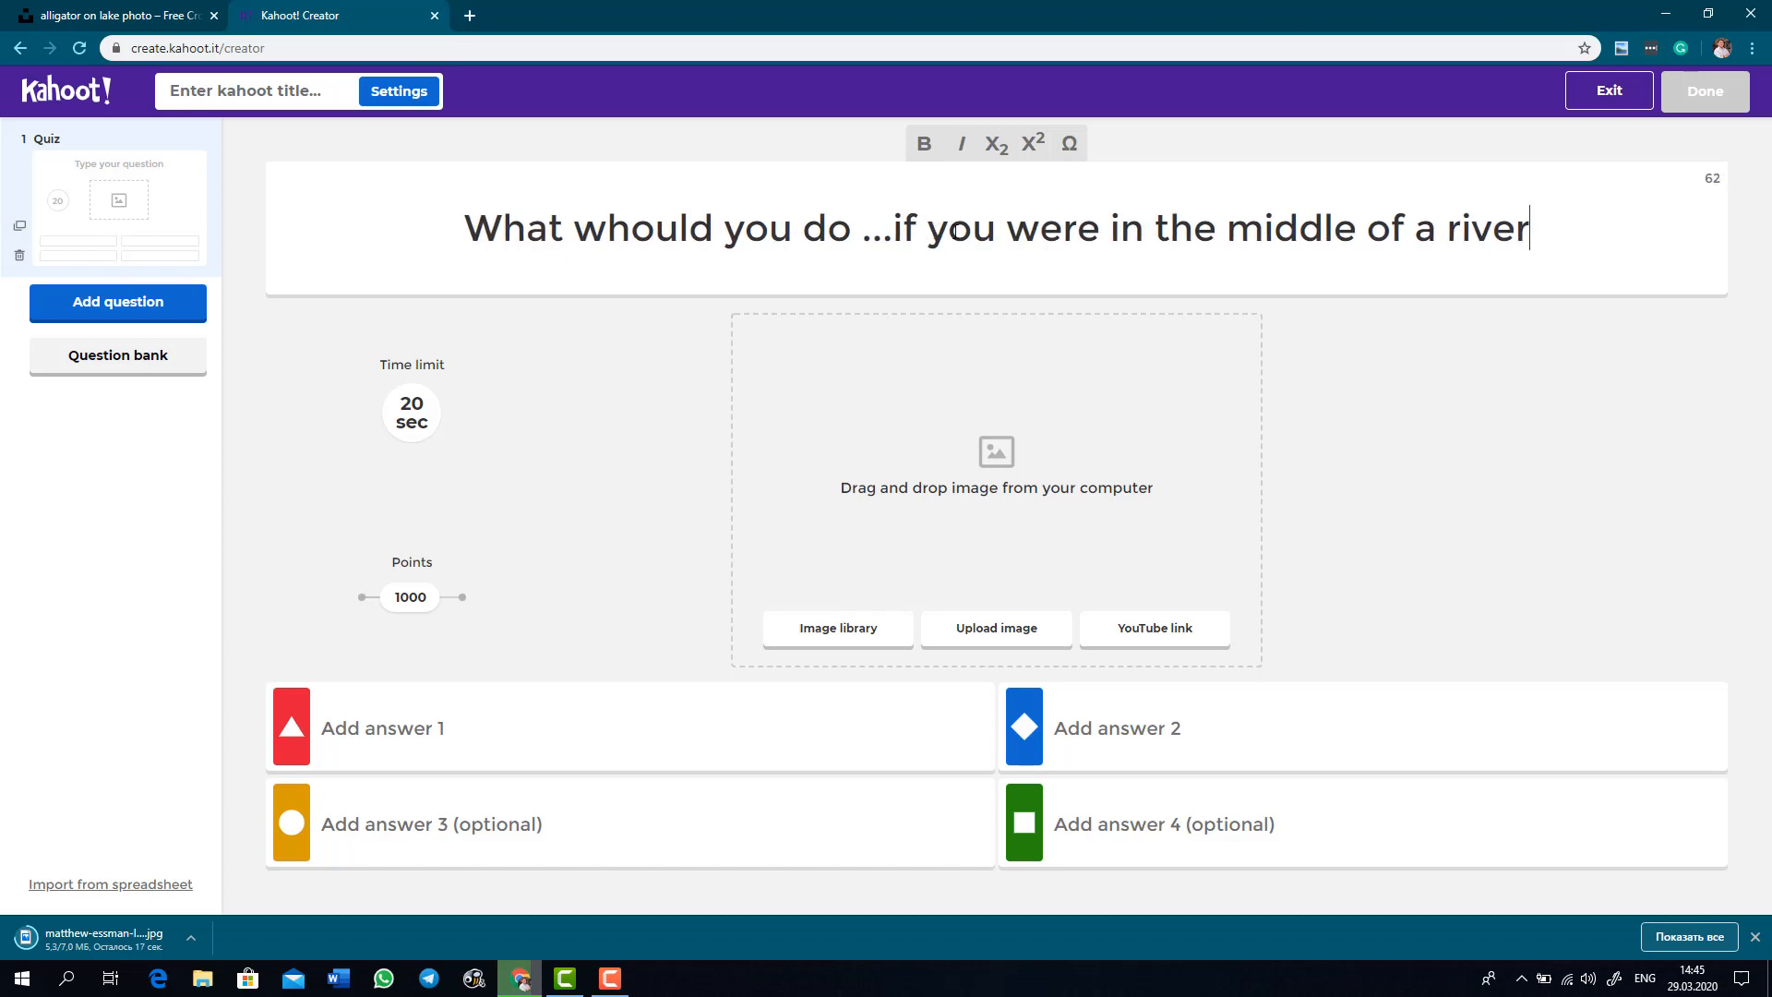
pyautogui.write('and sudd')
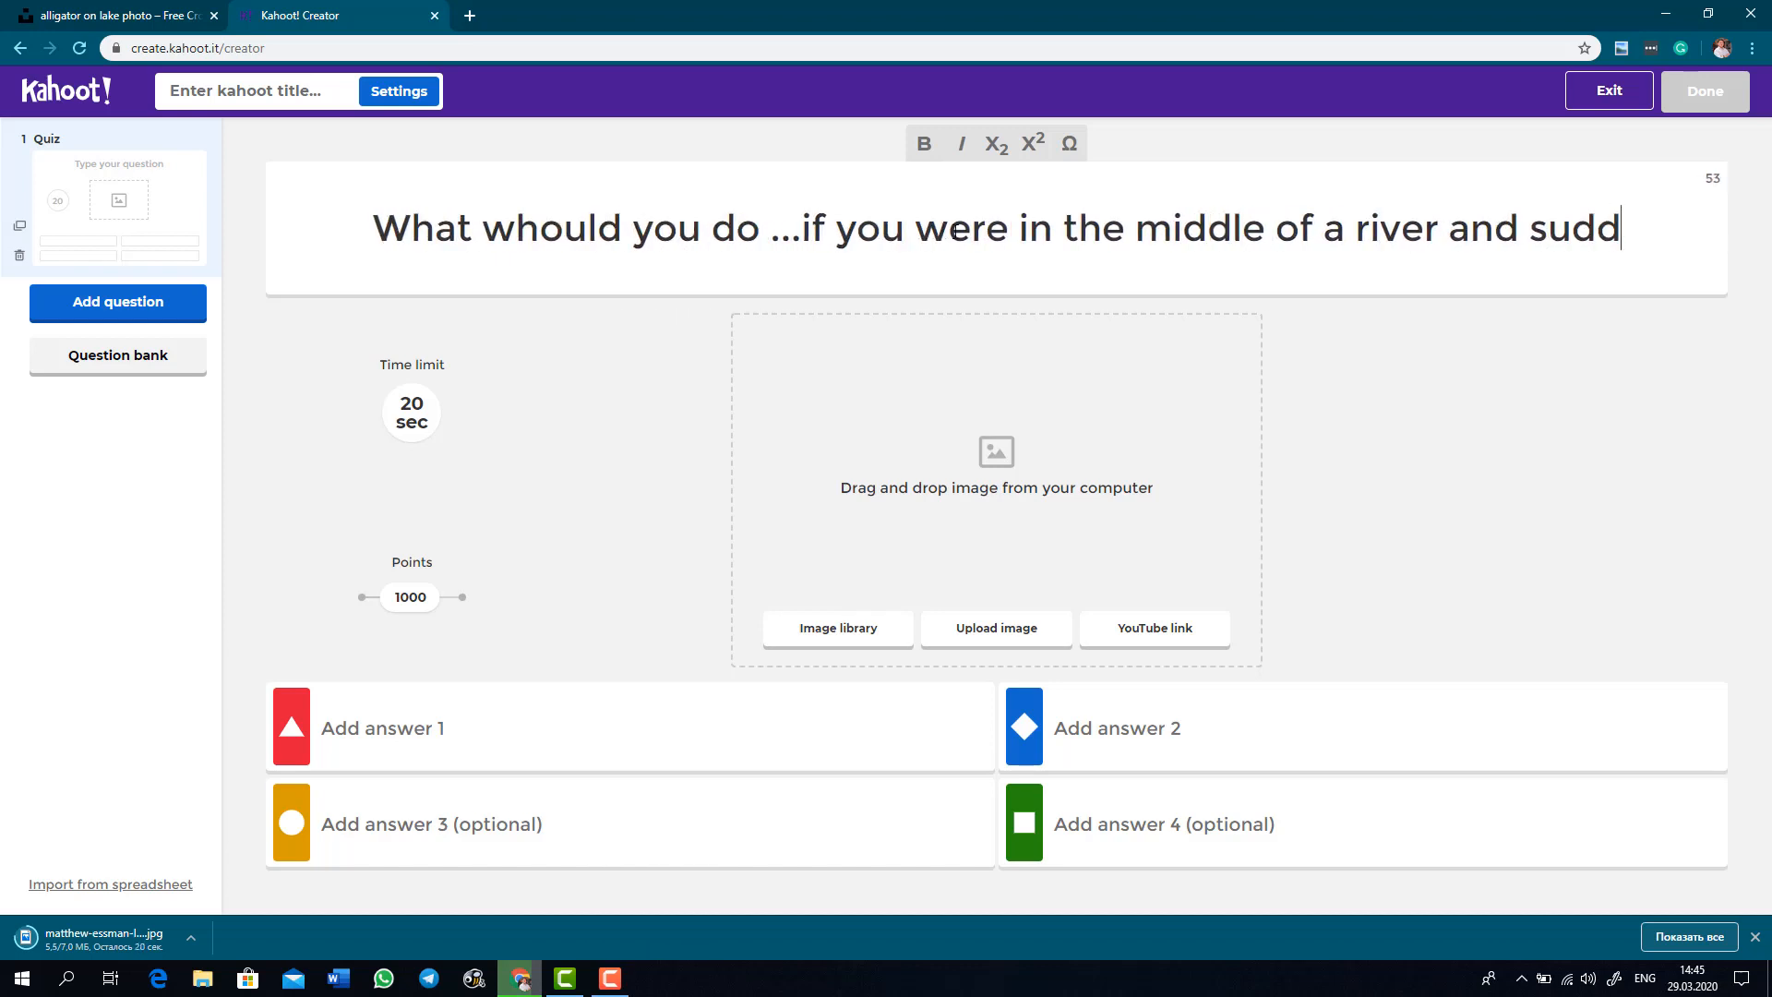
pyautogui.write('enly')
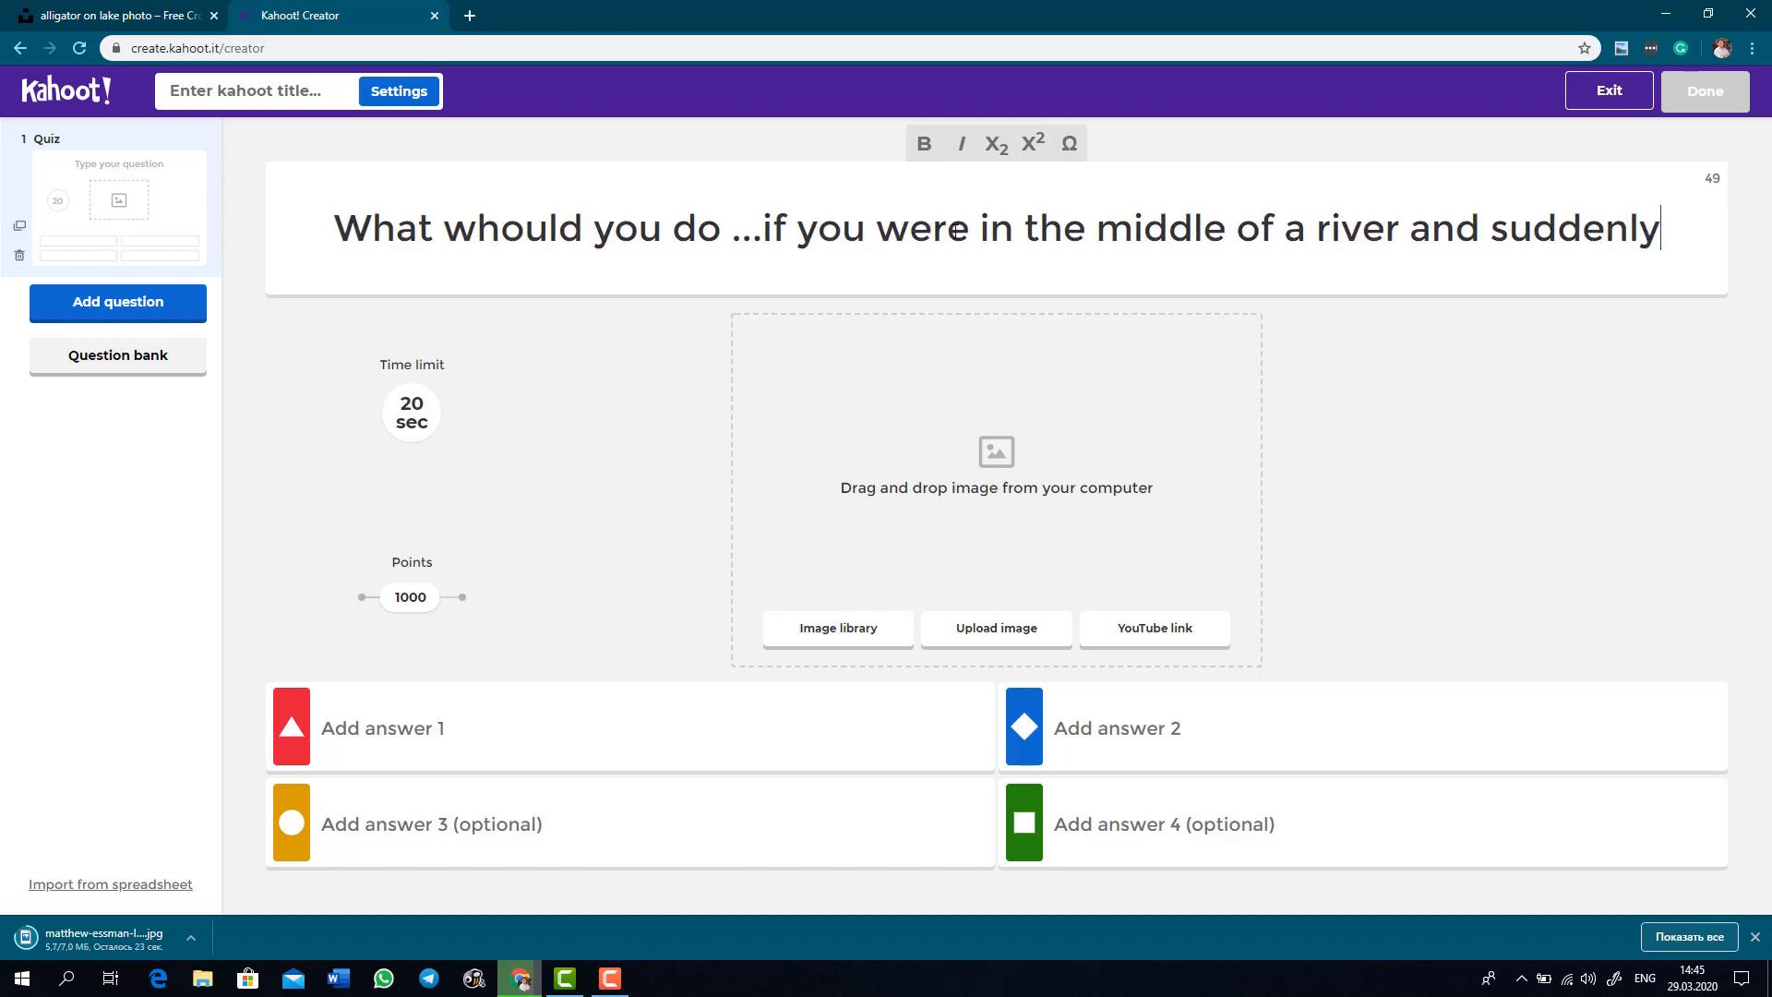
pyautogui.write(' you sa')
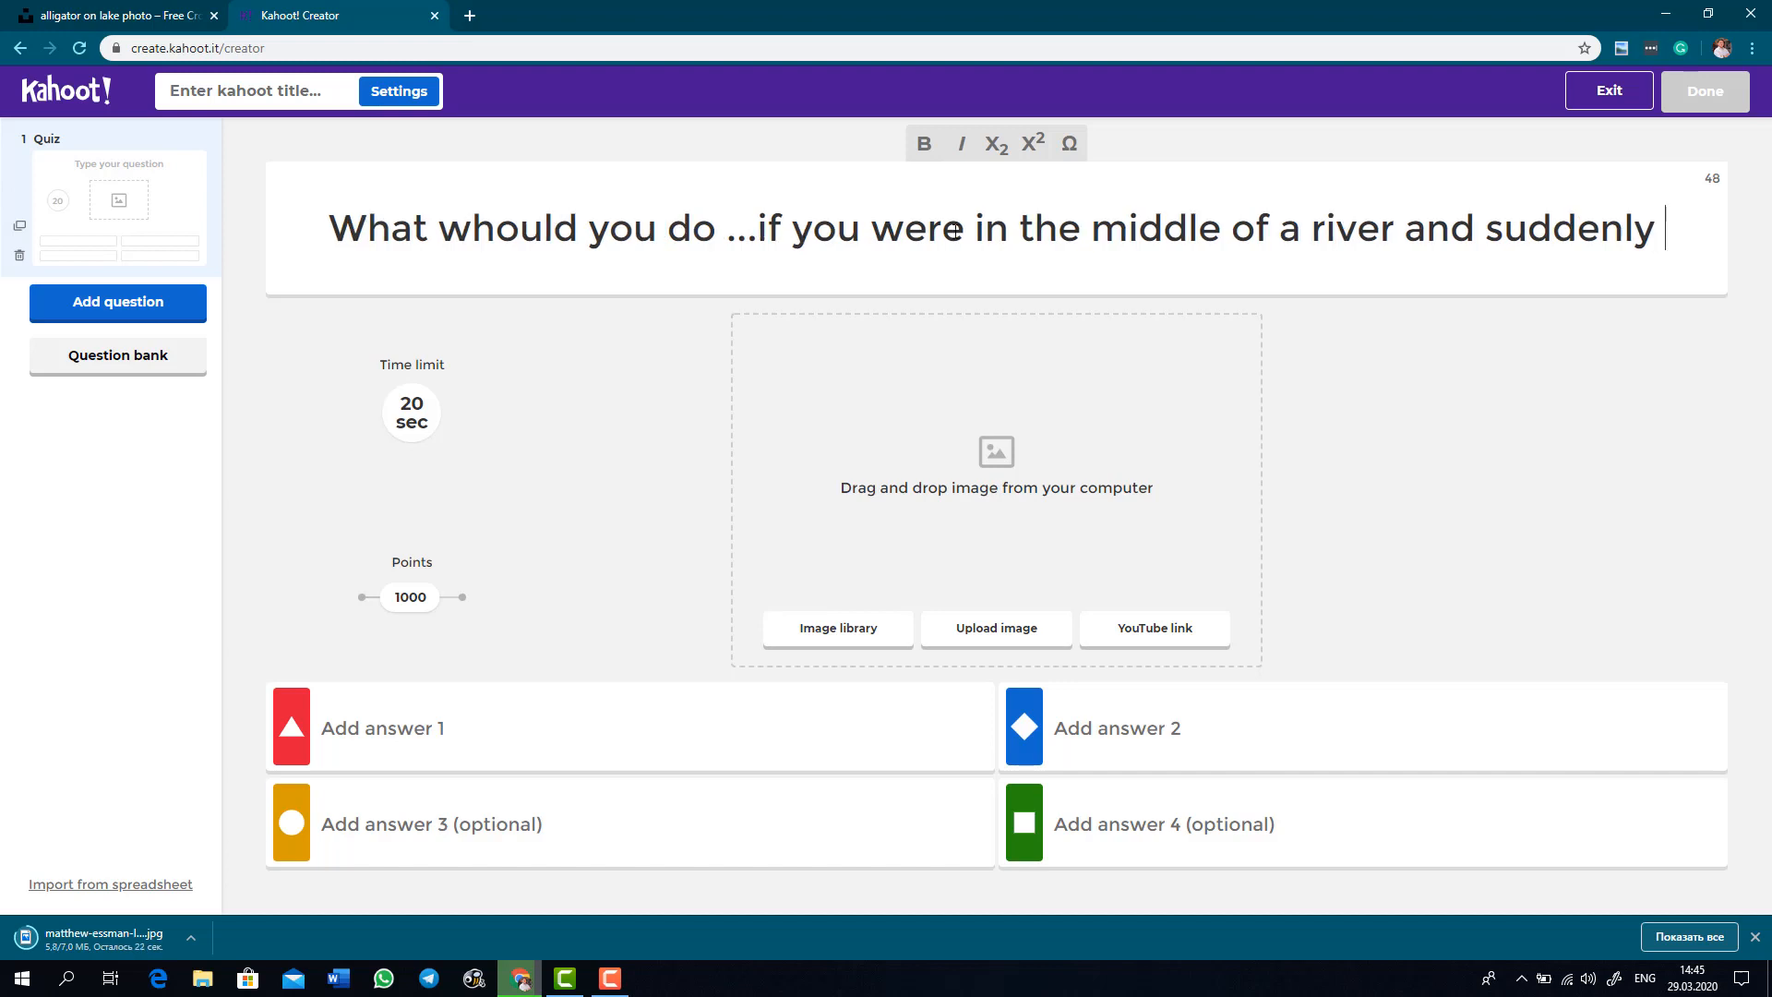
pyautogui.write('w')
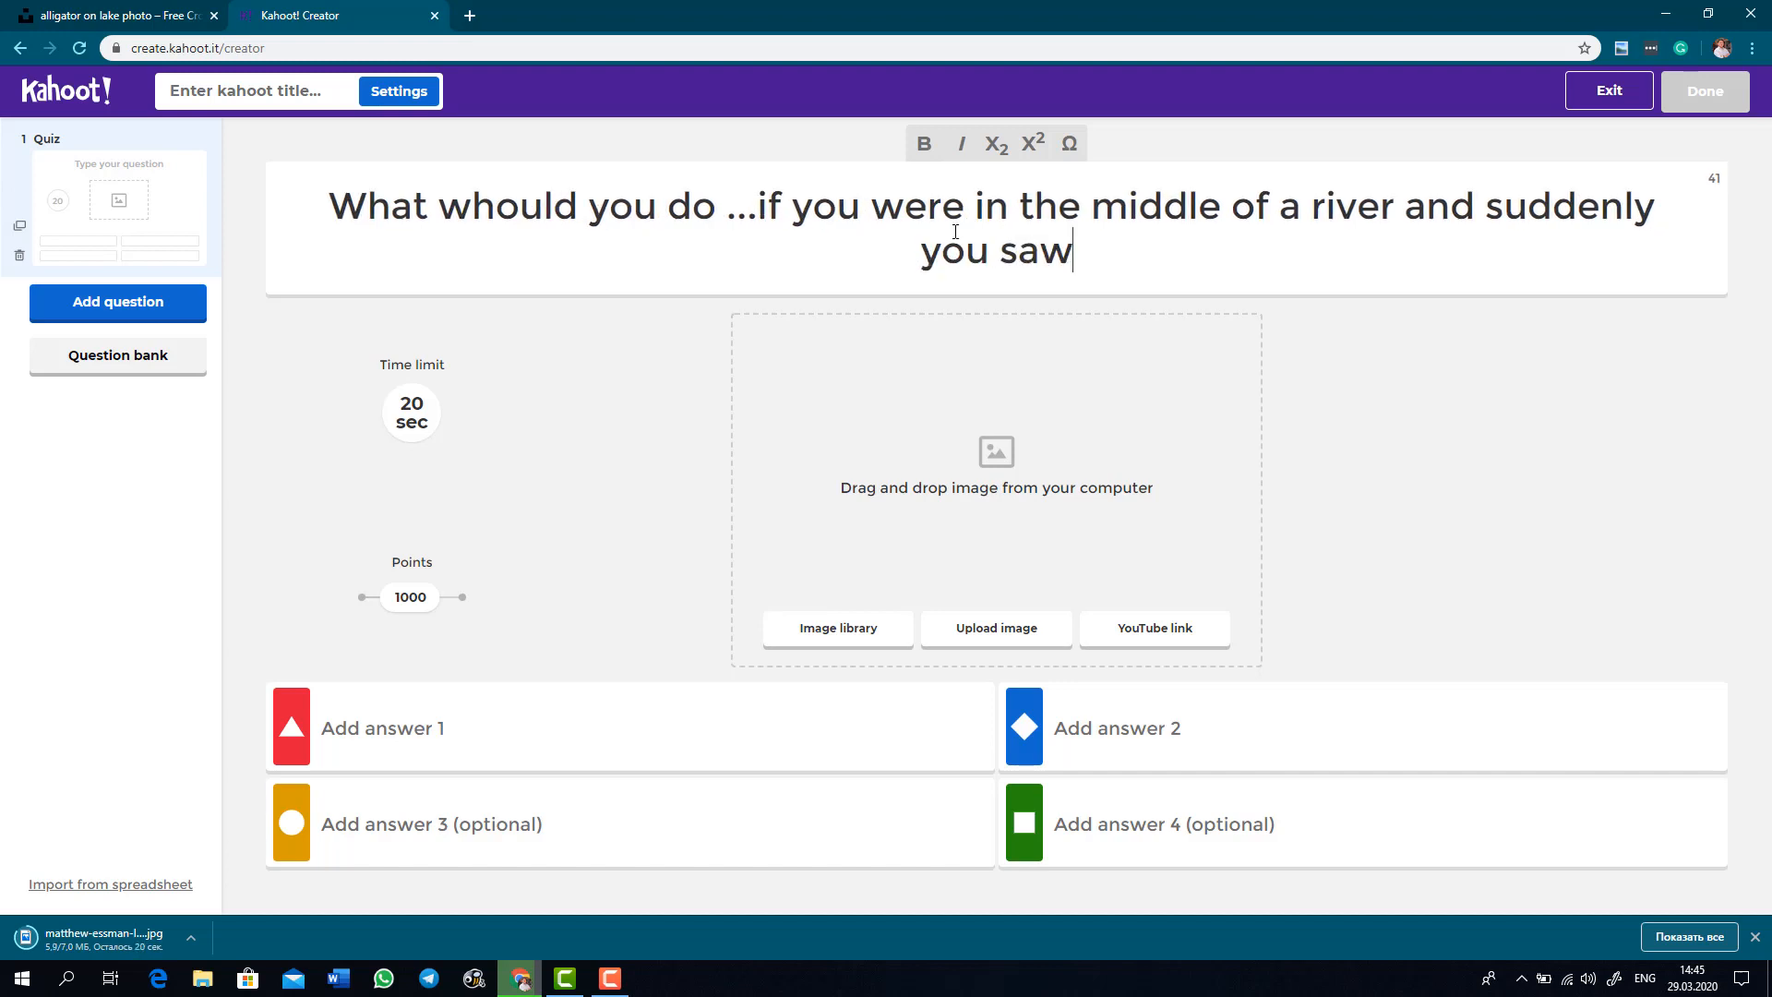
pyautogui.write(' a crocodile')
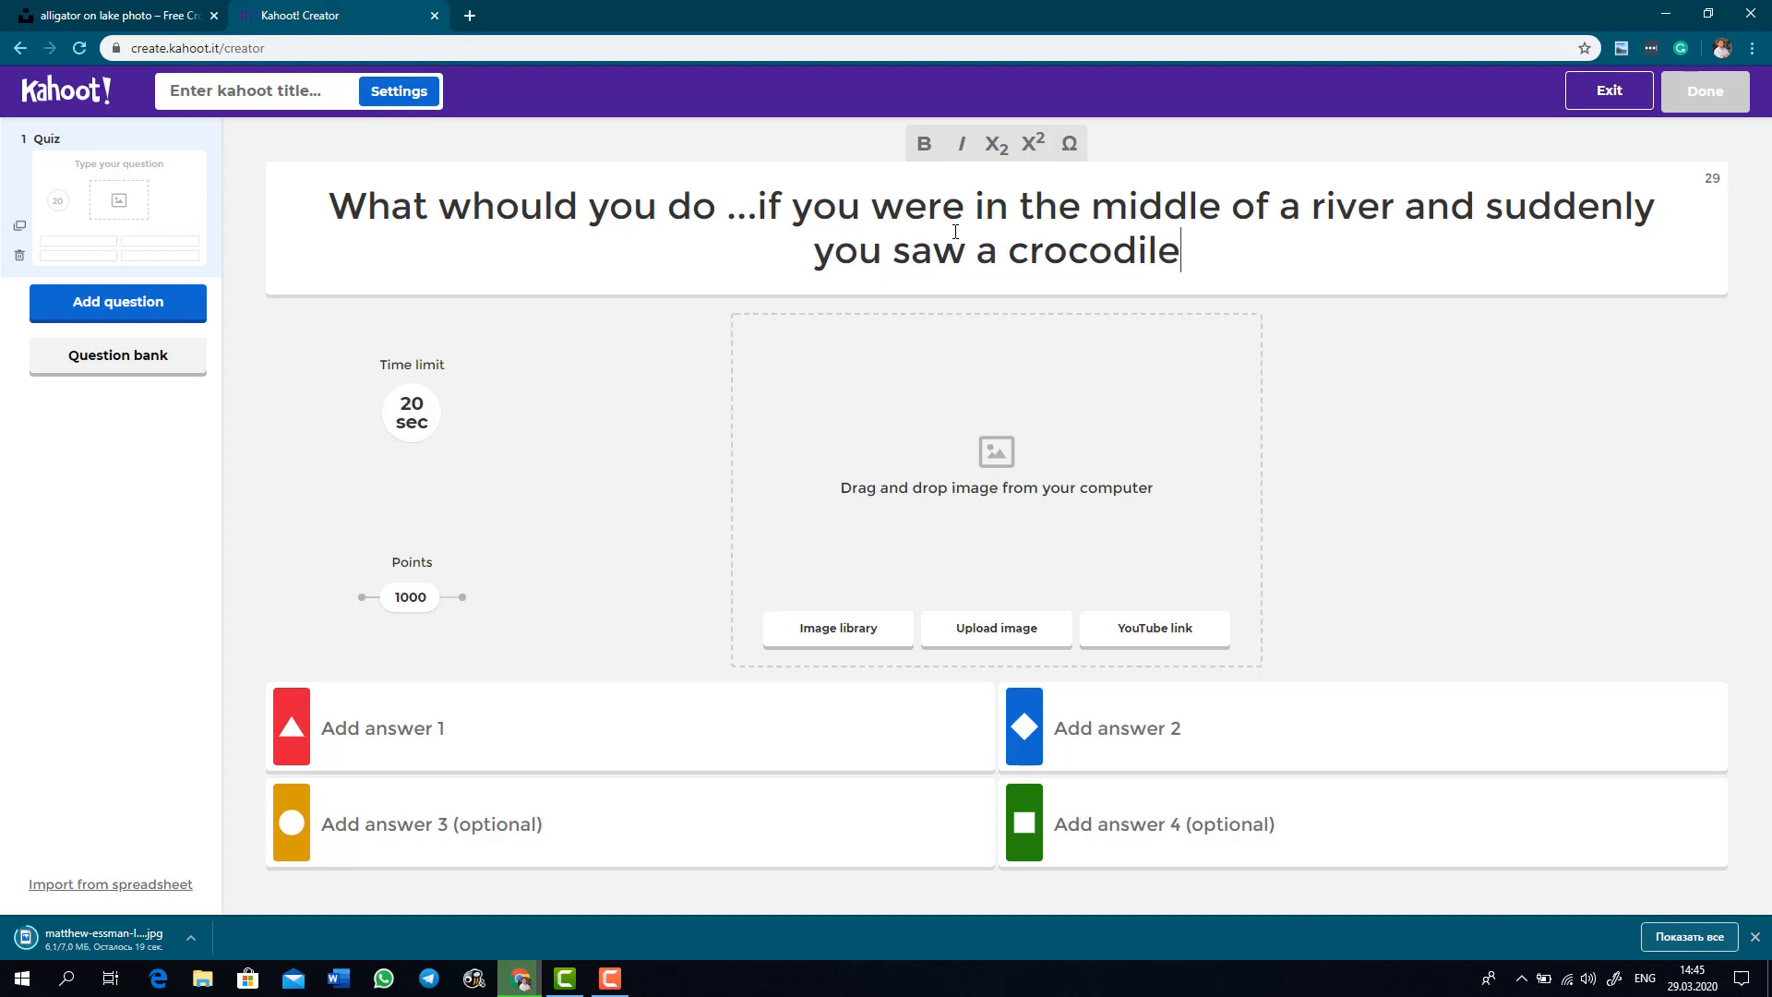
pyautogui.write(' swimming')
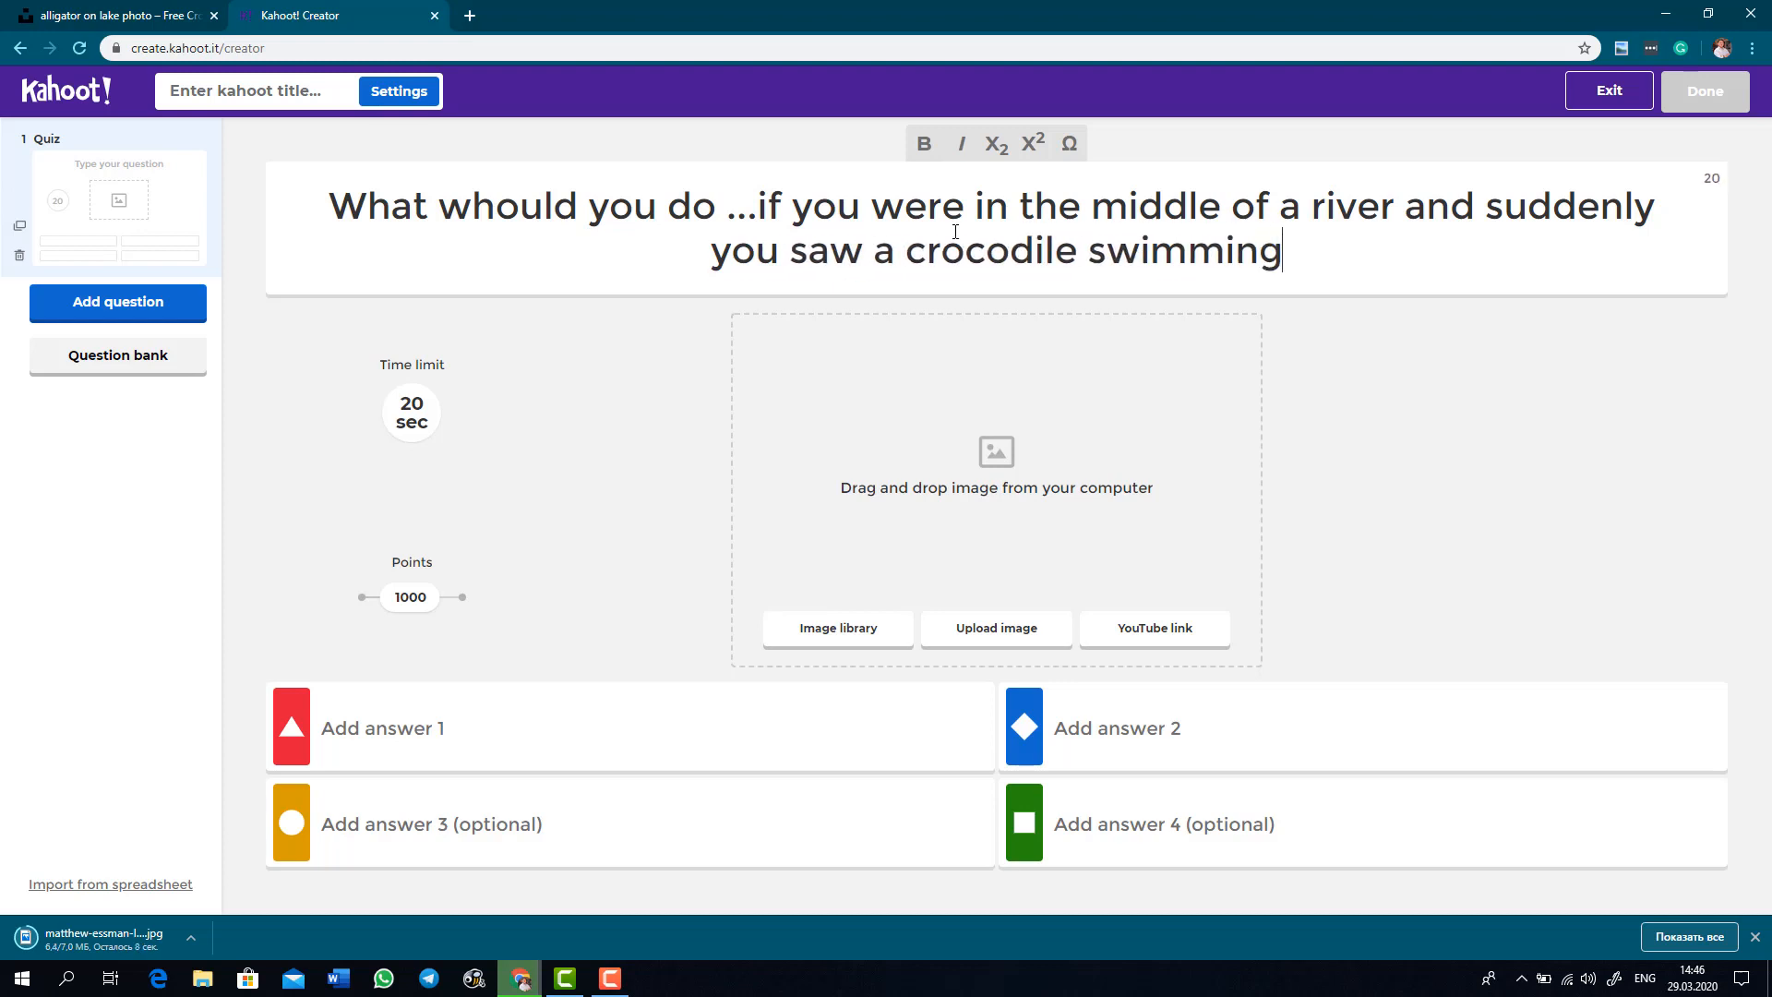
pyautogui.write(' qui')
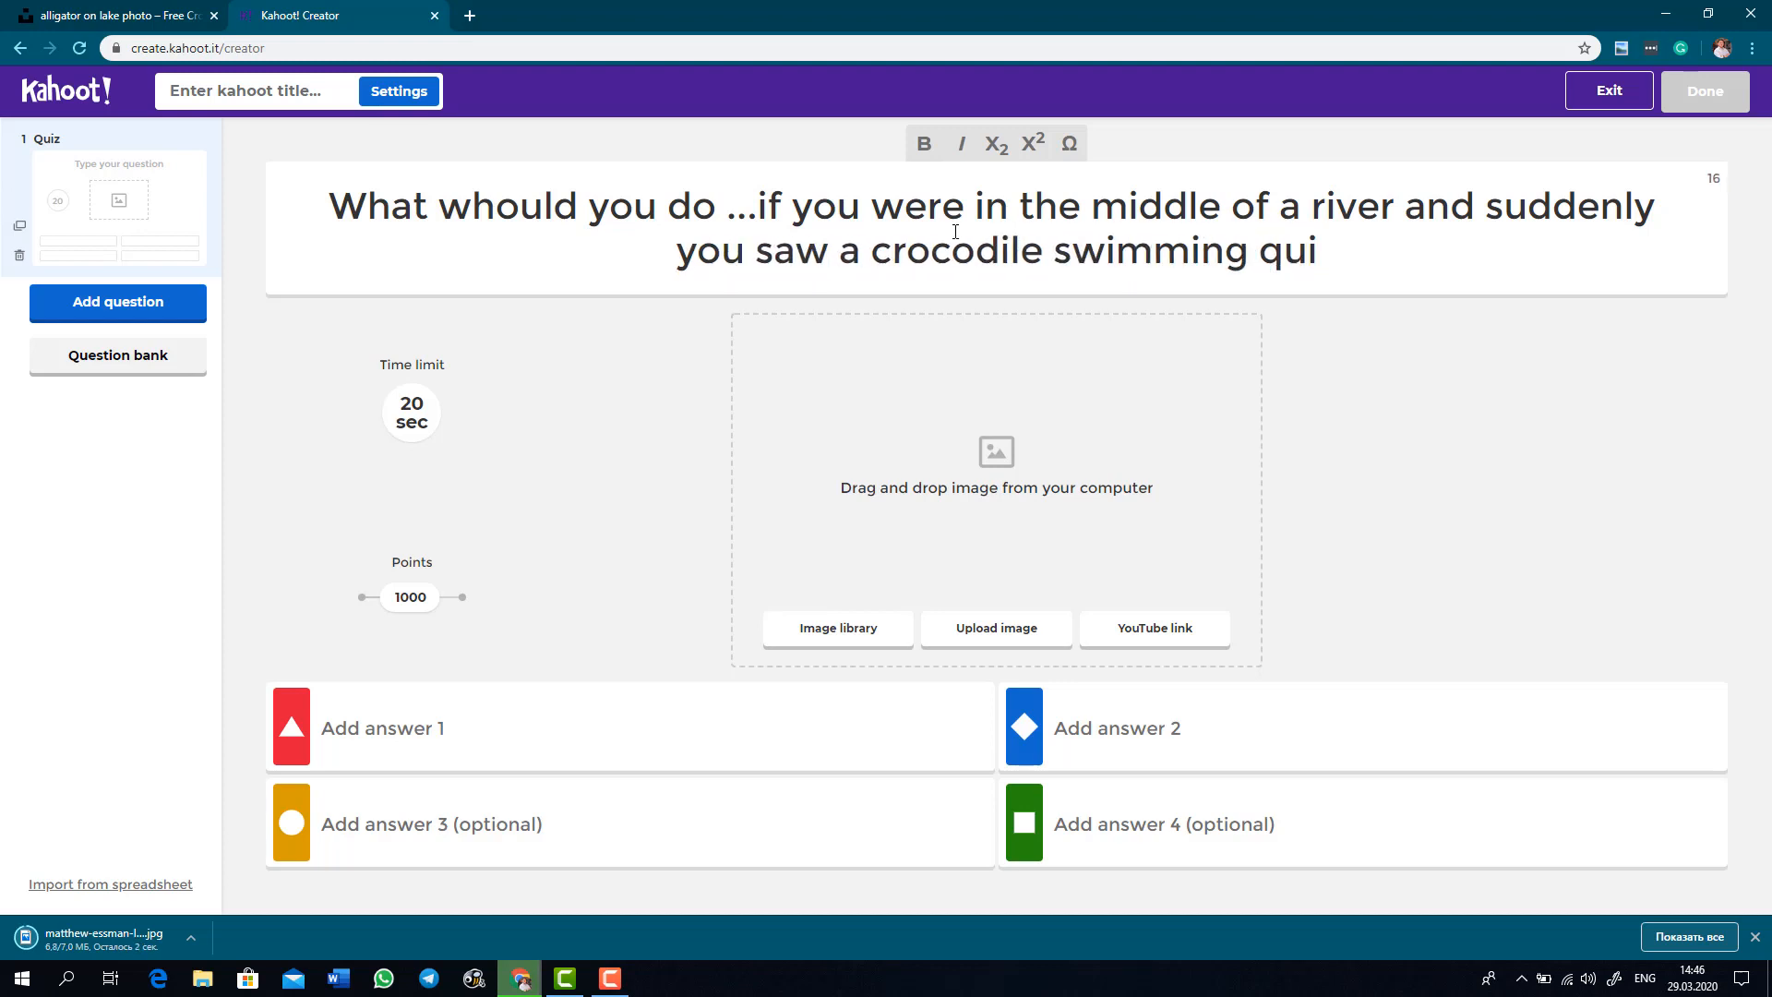
pyautogui.write('ckly to')
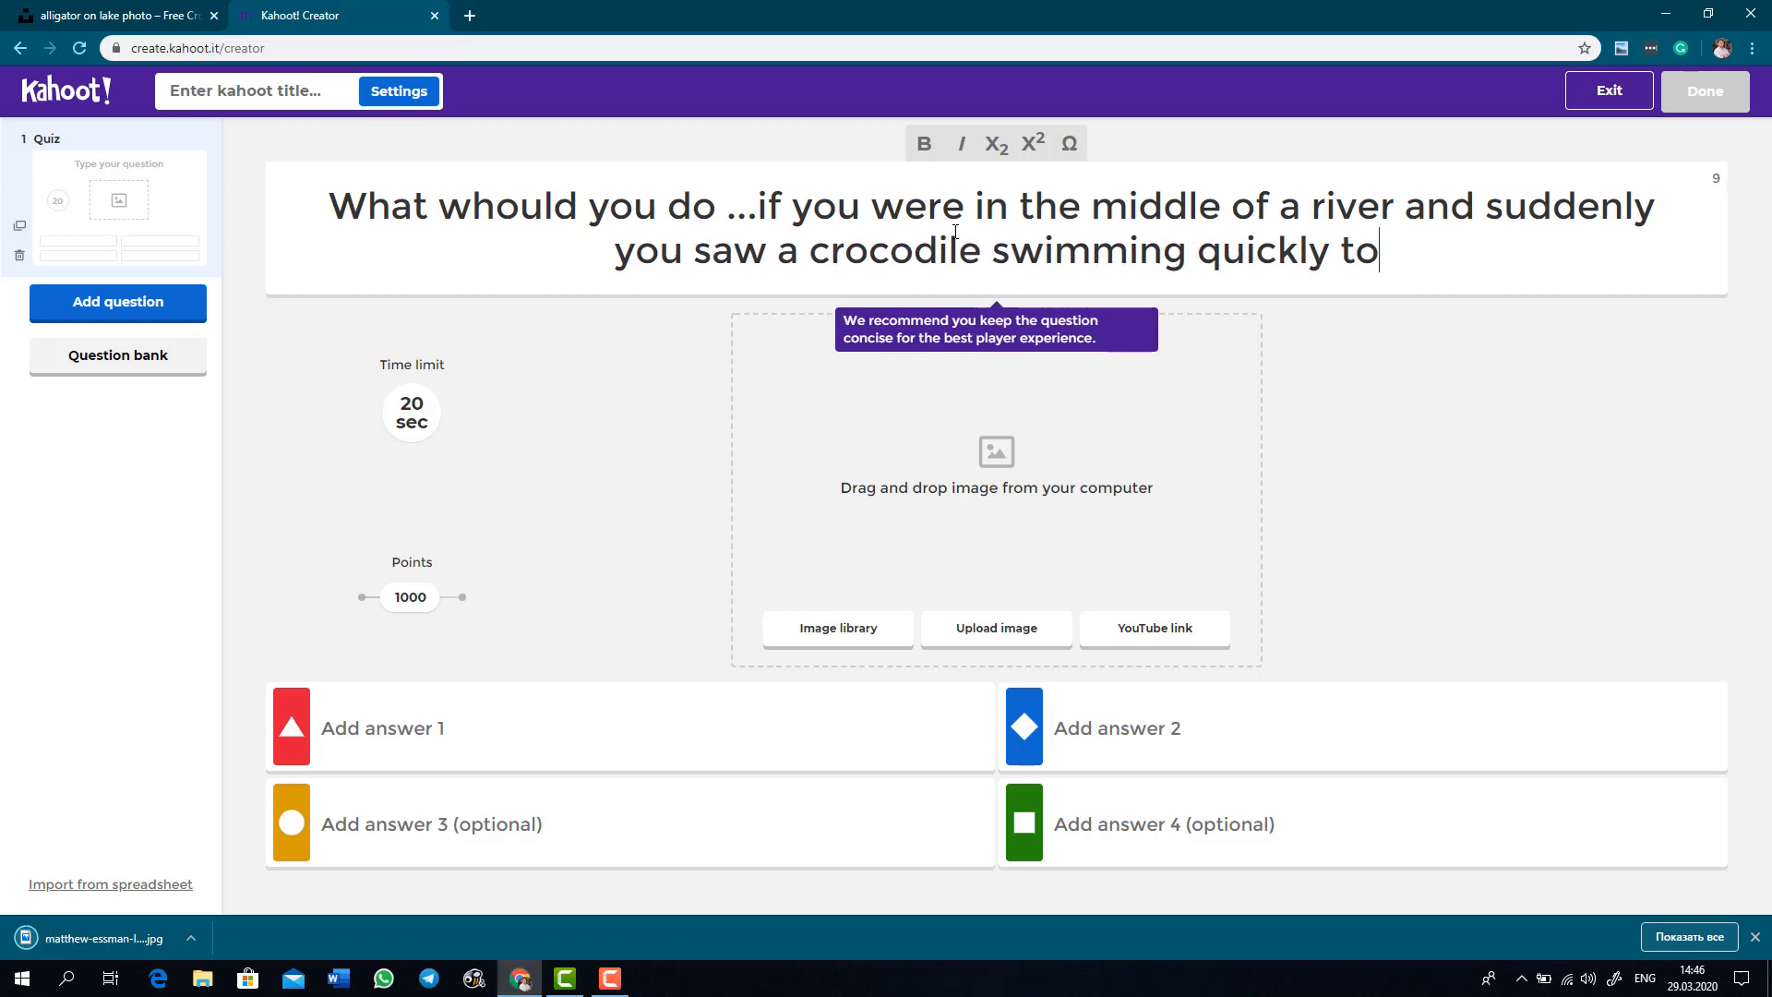
pyautogui.write('ward you?')
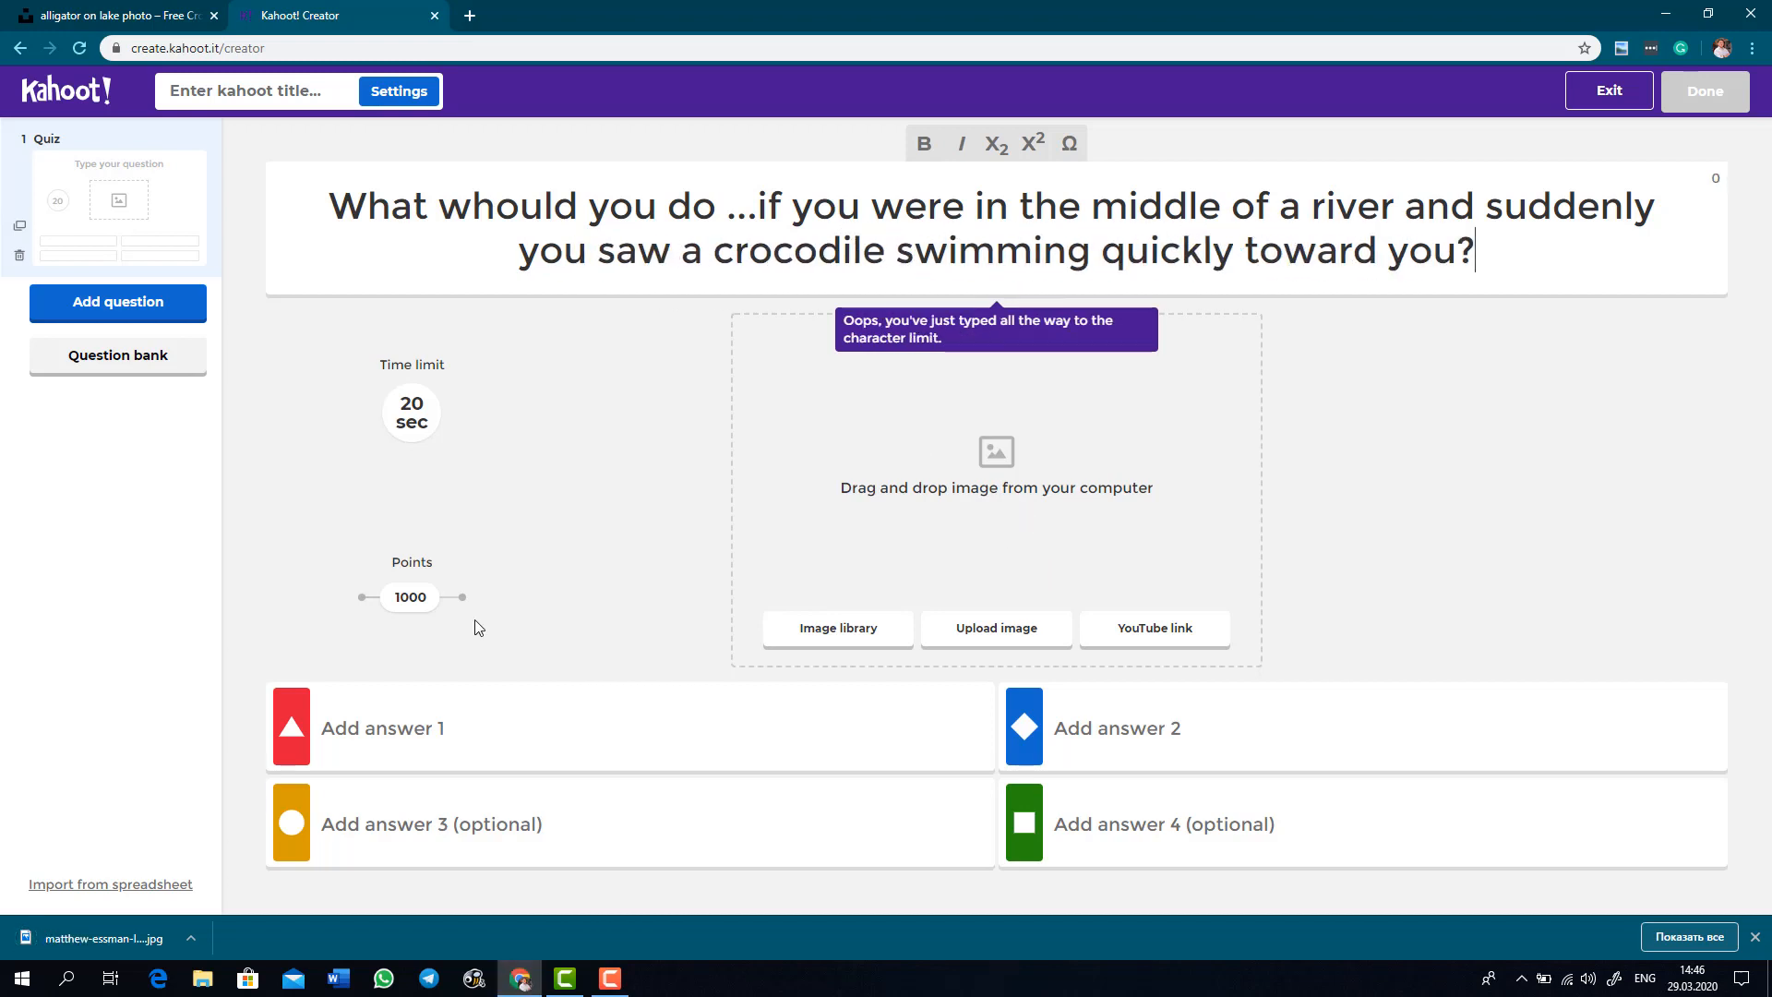
# Show the downloaded alligator photo in its folder.
pyautogui.click(192, 943)
pyautogui.click(219, 879)
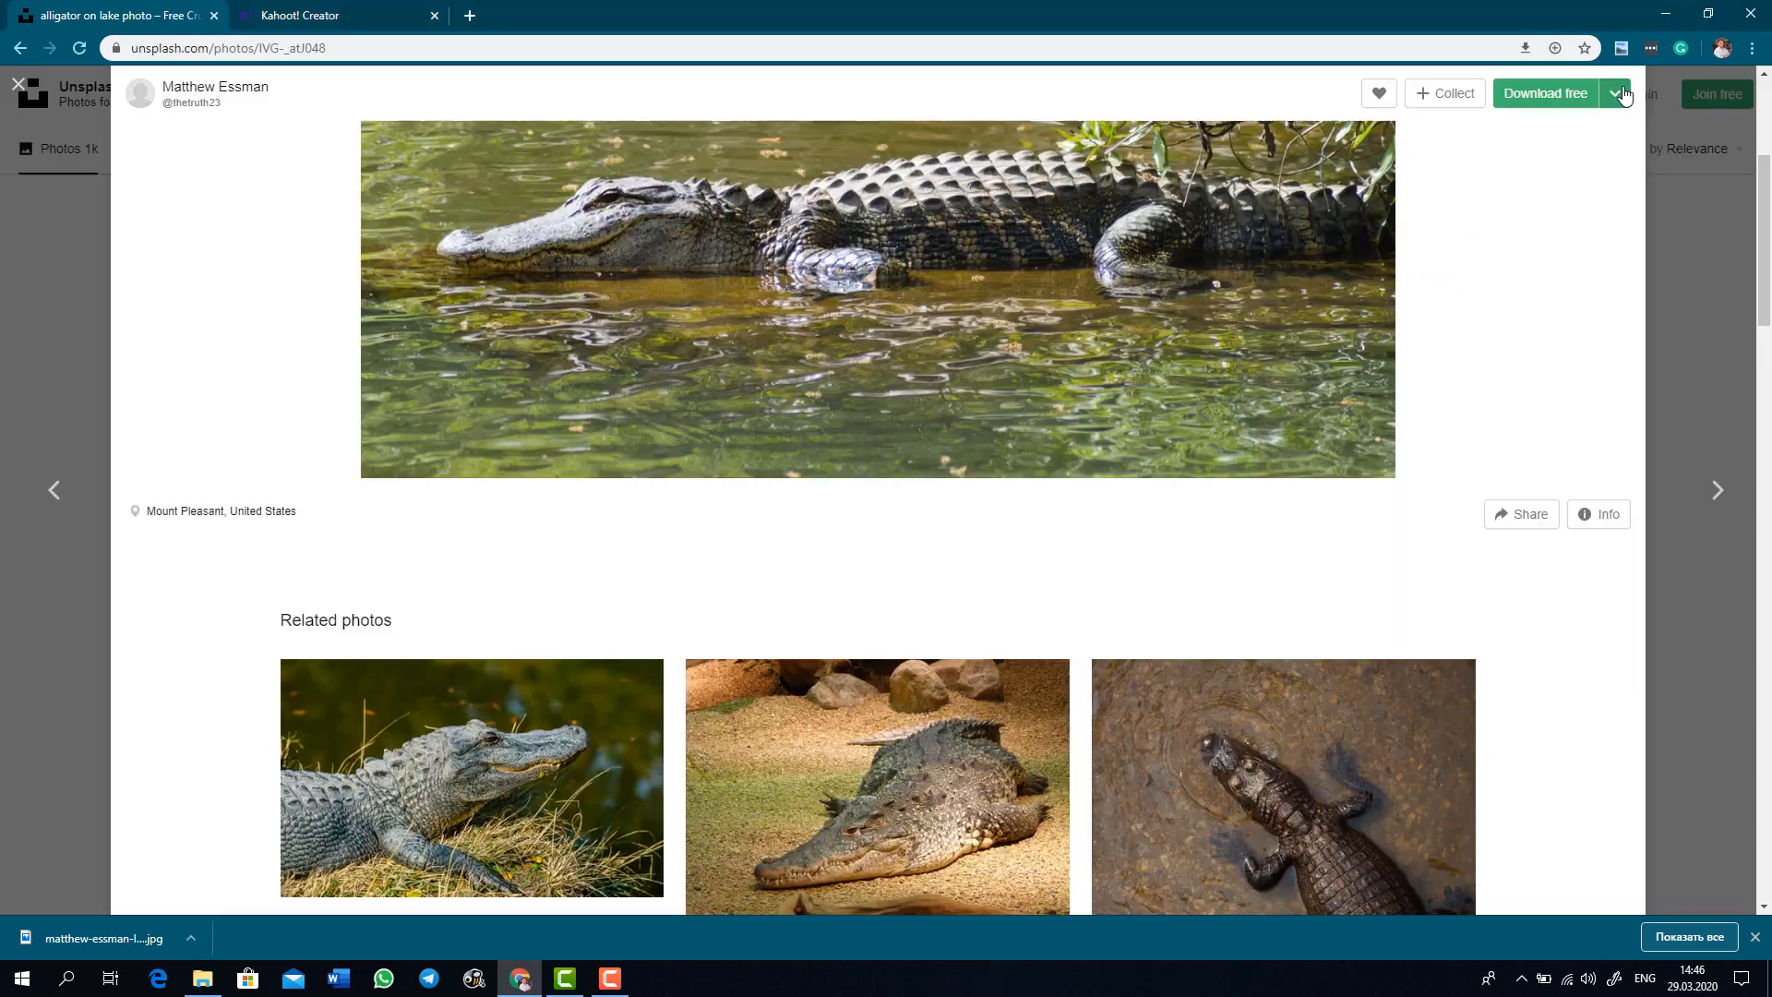
# Download the alligator photo in the Large (2400x1595) size and insert it as the image of the Kahoot crocodile question.
pyautogui.click(1621, 93)
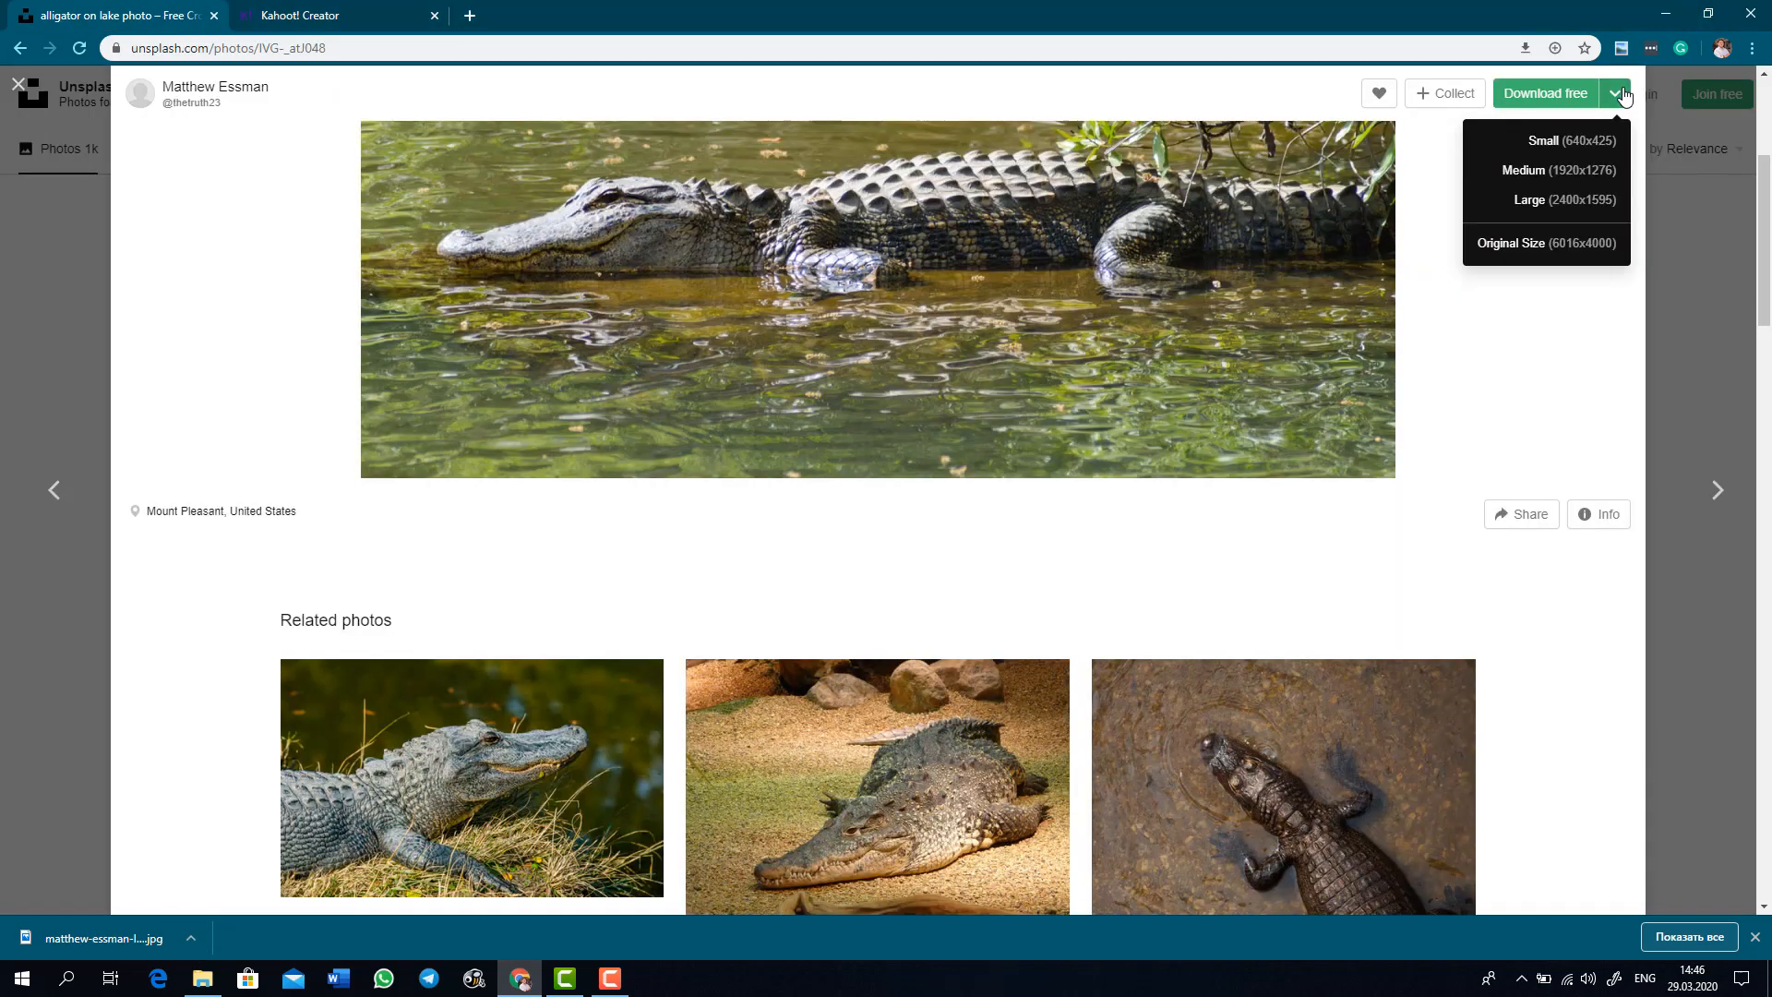
pyautogui.click(1582, 201)
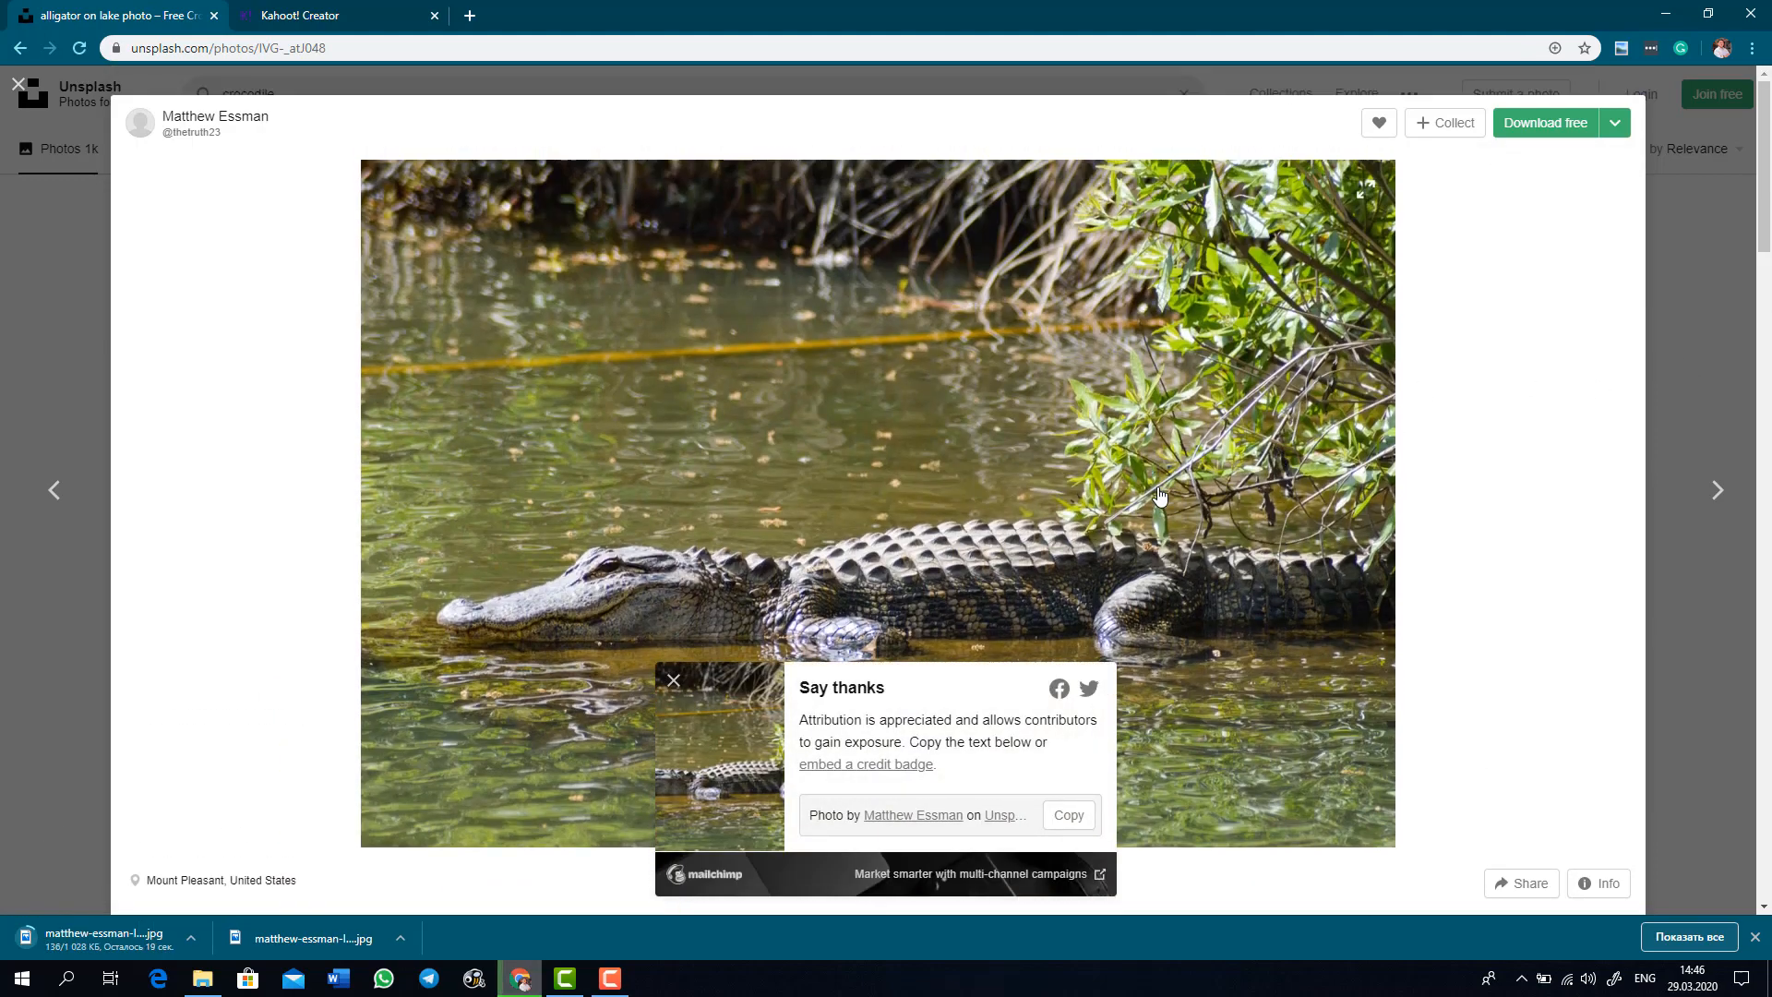
pyautogui.click(307, 15)
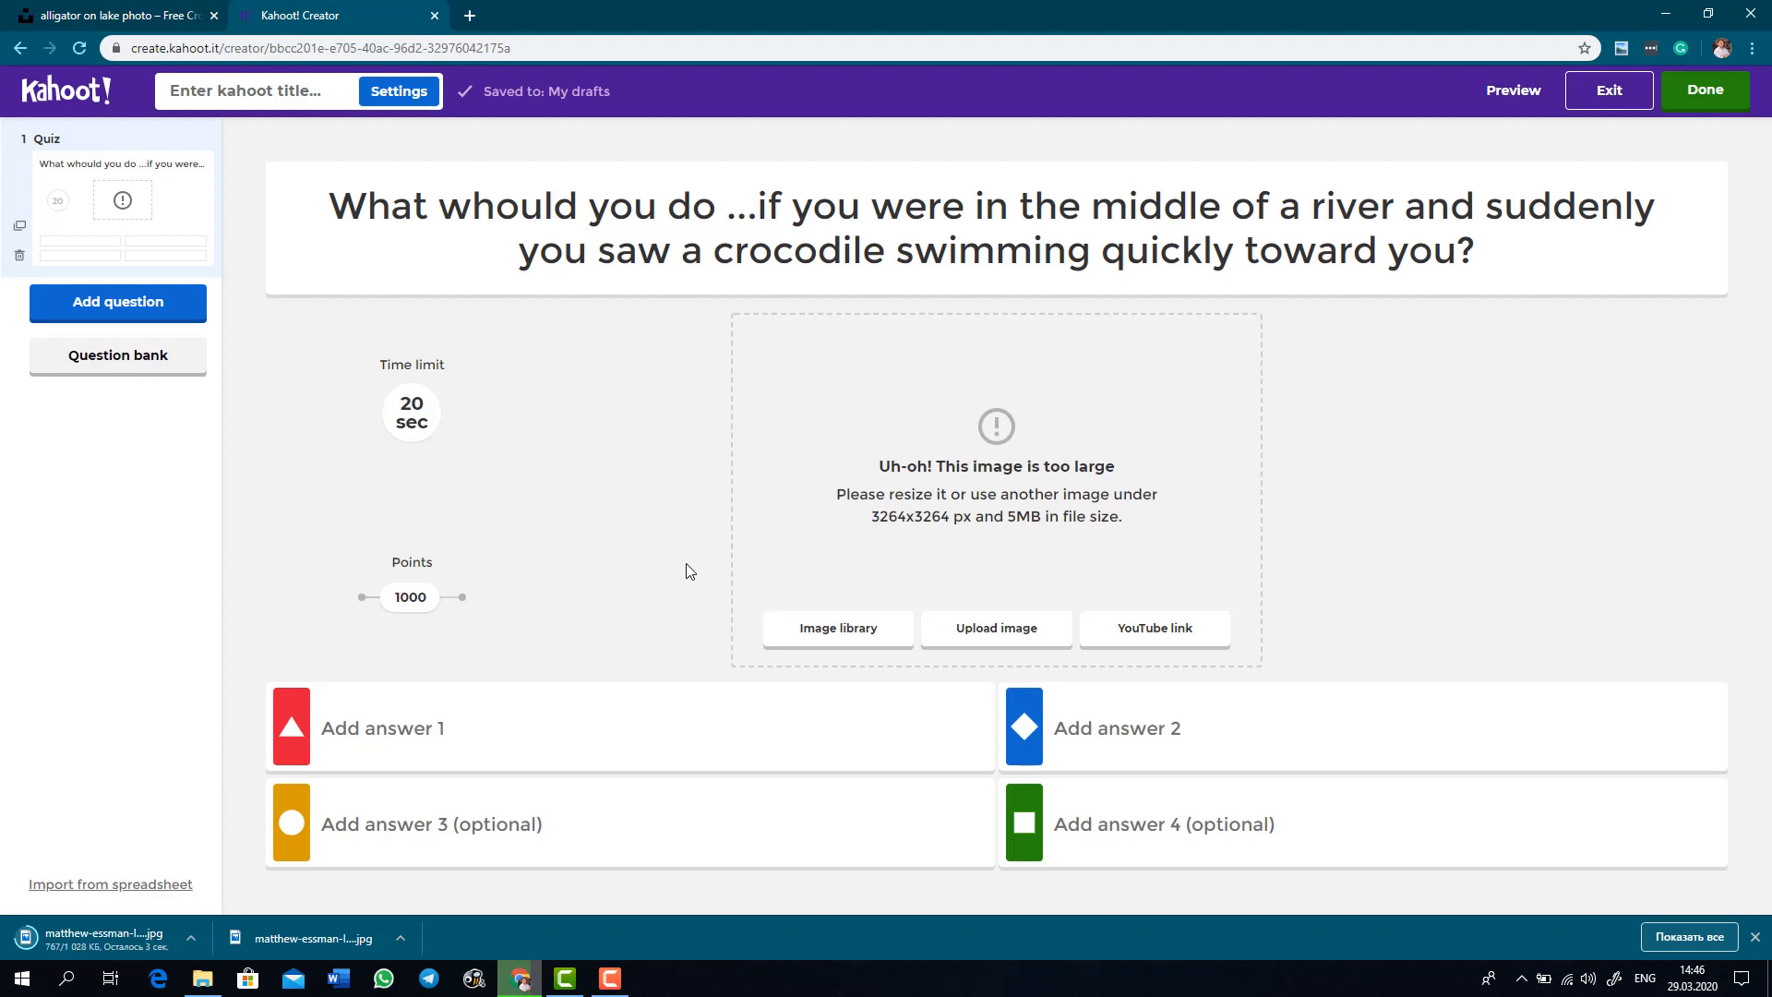
pyautogui.click(191, 937)
pyautogui.click(238, 878)
pyautogui.moveTo(231, 664); pyautogui.dragTo(1015, 553)
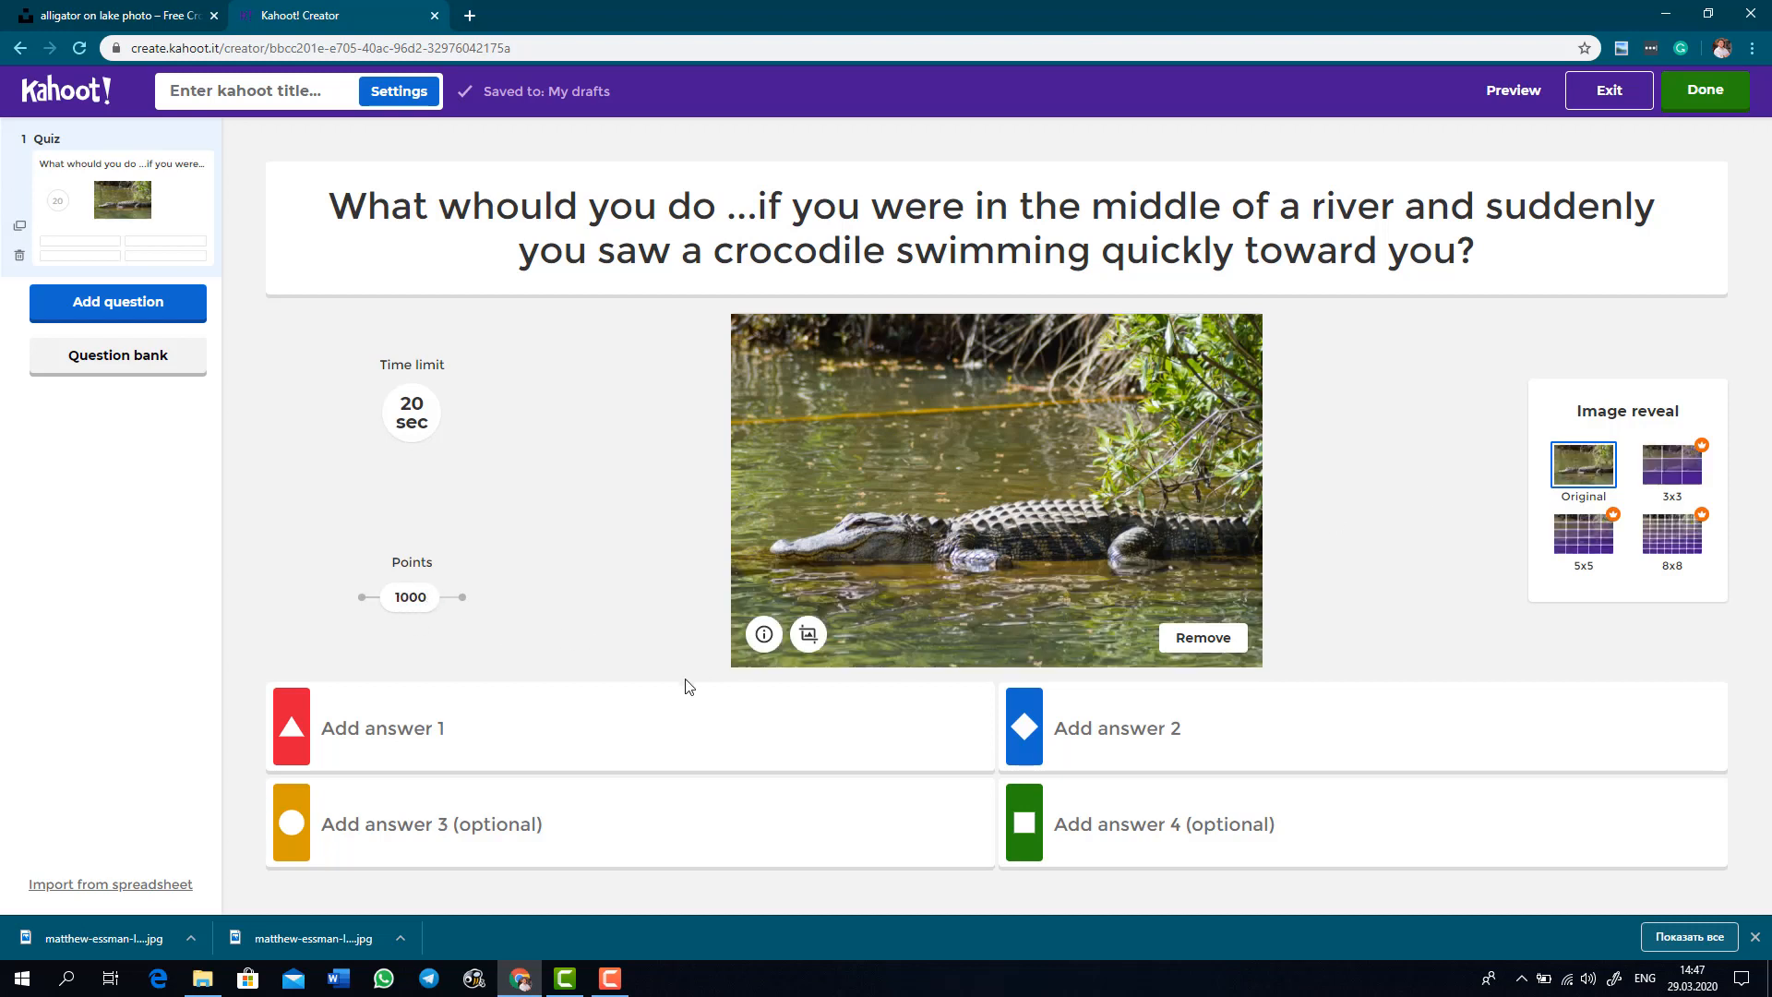
# Enter the first answer as "A) I would try to swim to the shore as quickly as possible.".
pyautogui.click(494, 729)
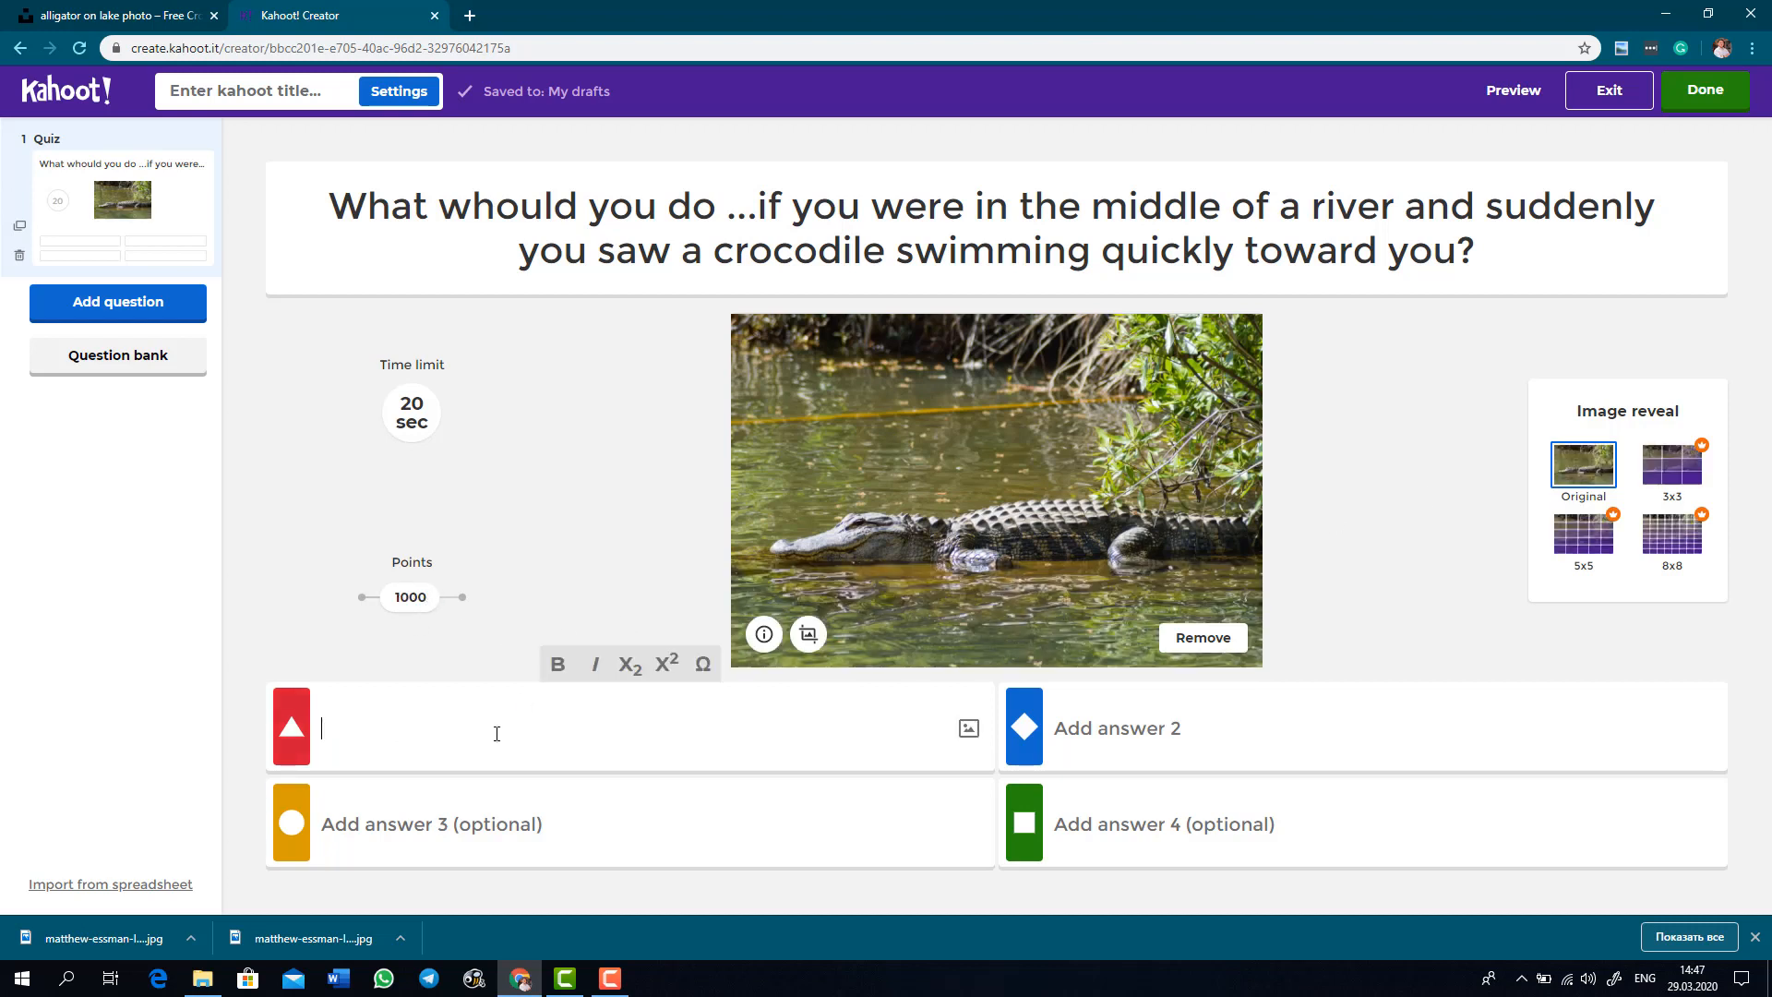
pyautogui.write('I wou')
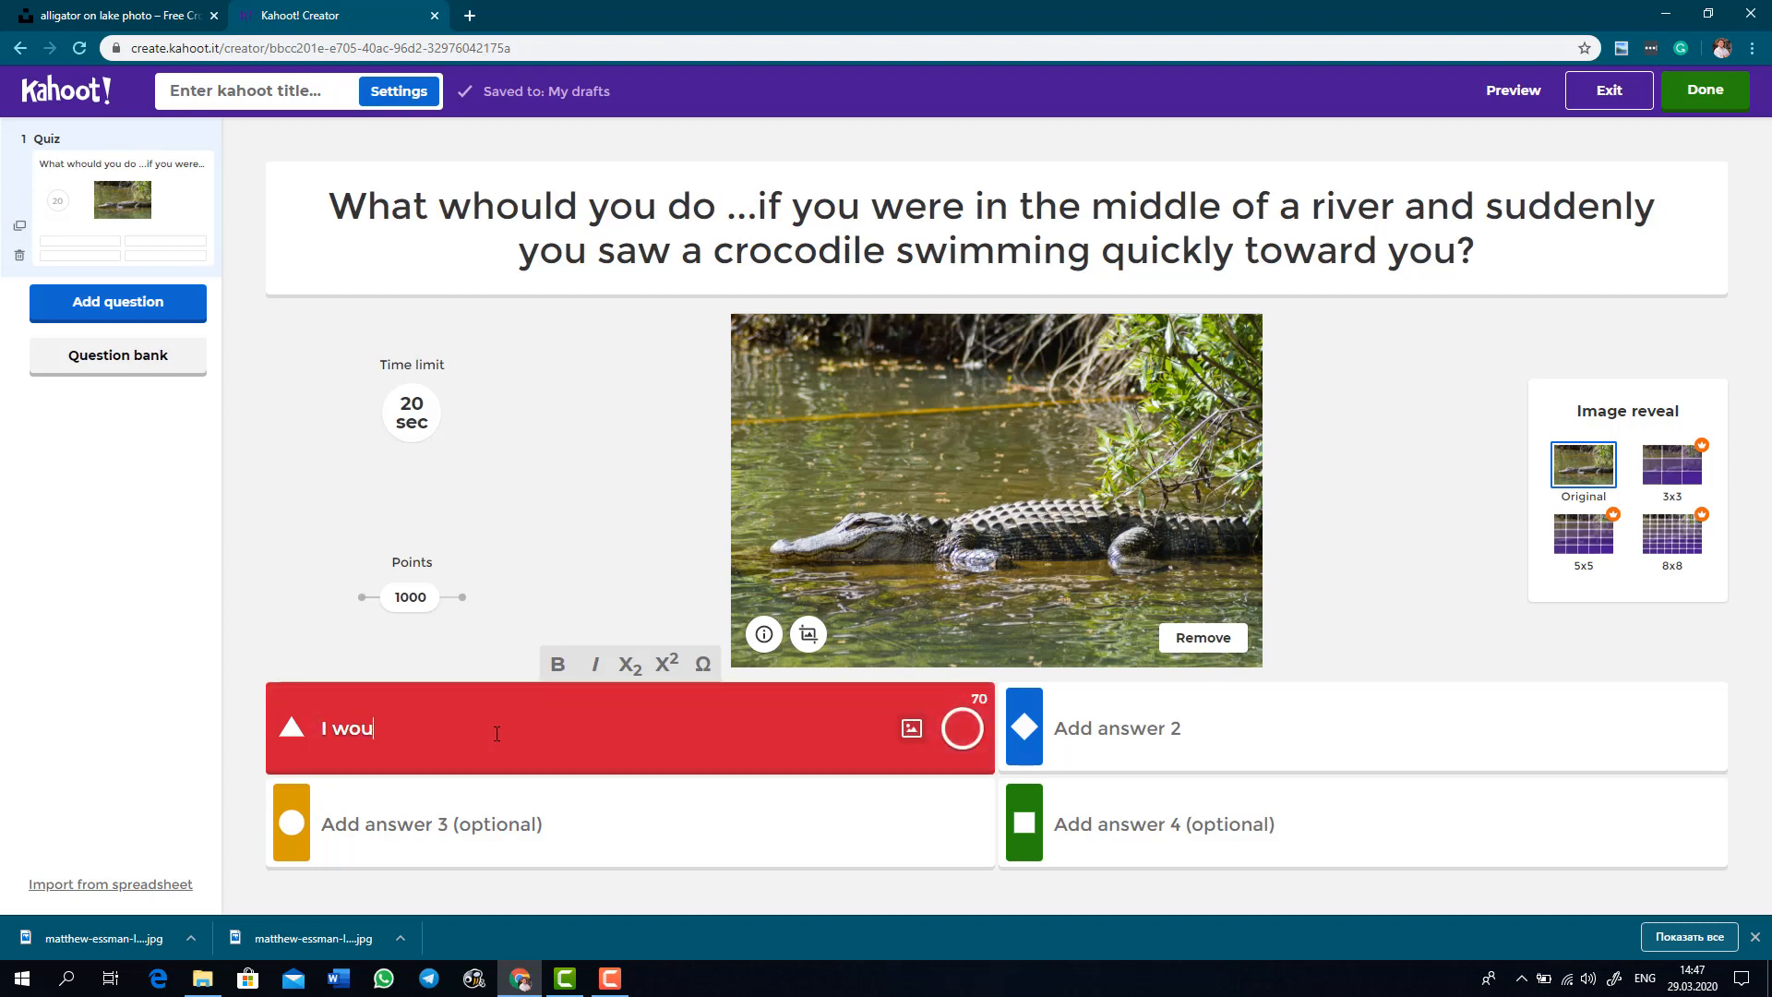
pyautogui.write('ld try to swim to the ')
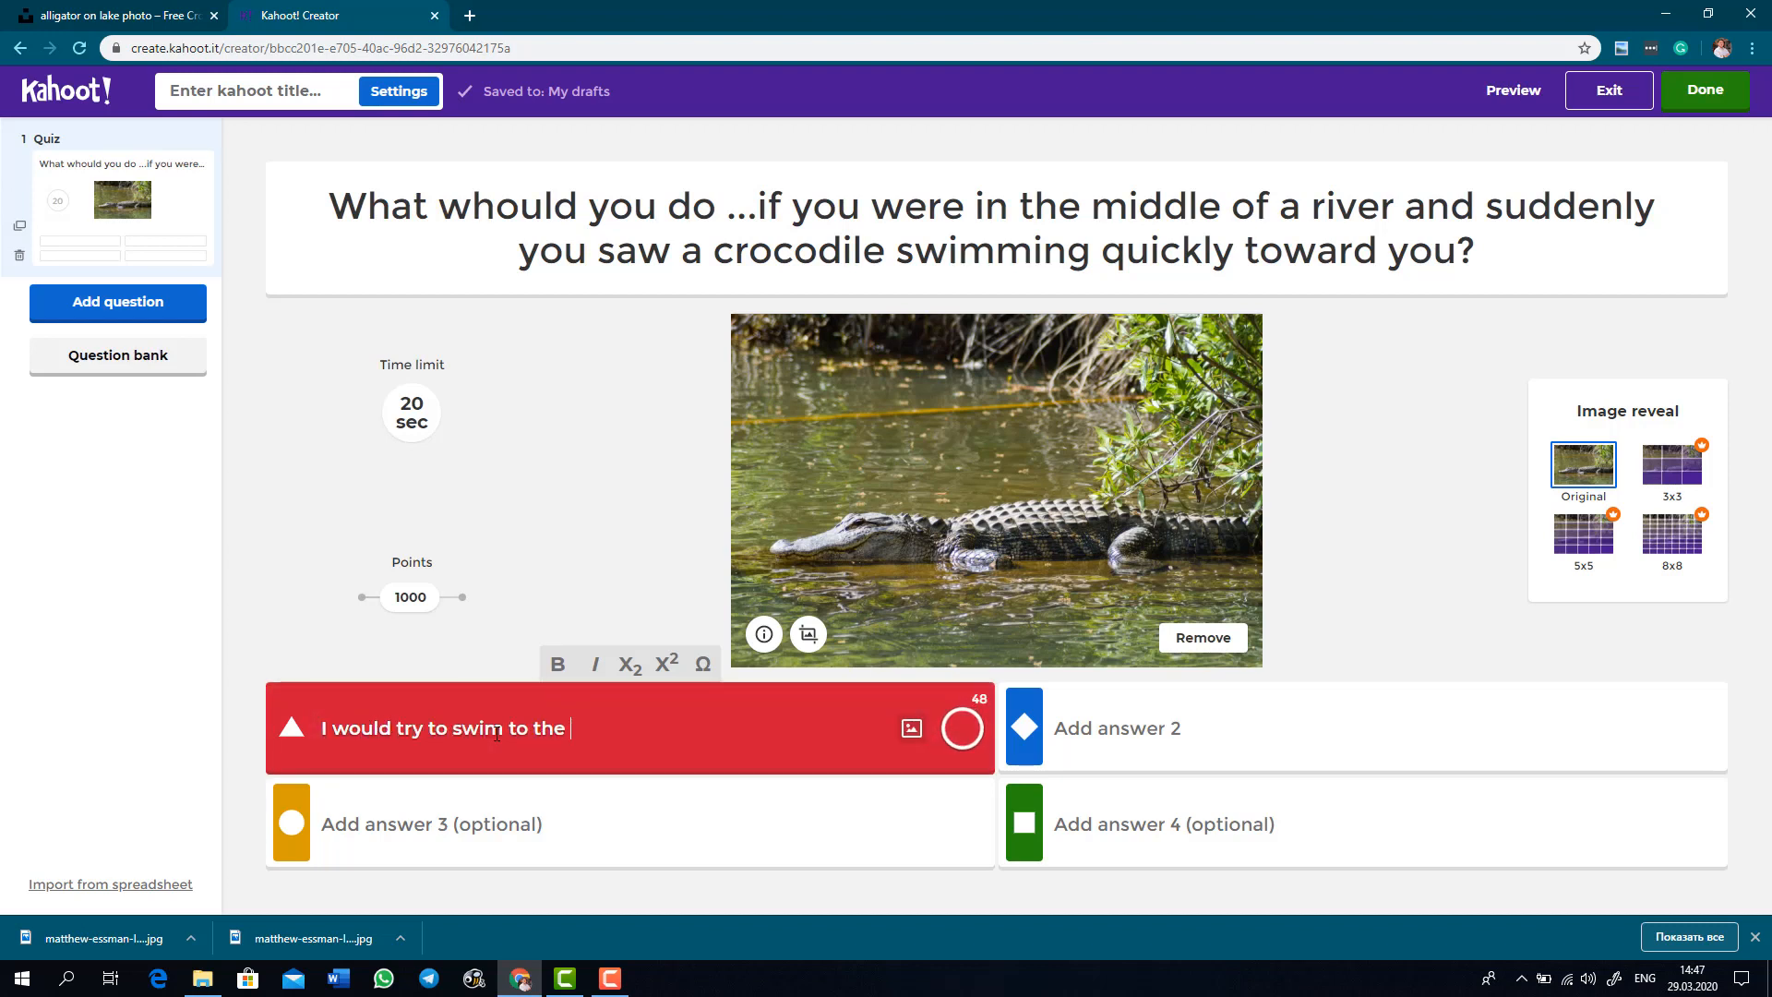
pyautogui.write('shore as quickly as possible')
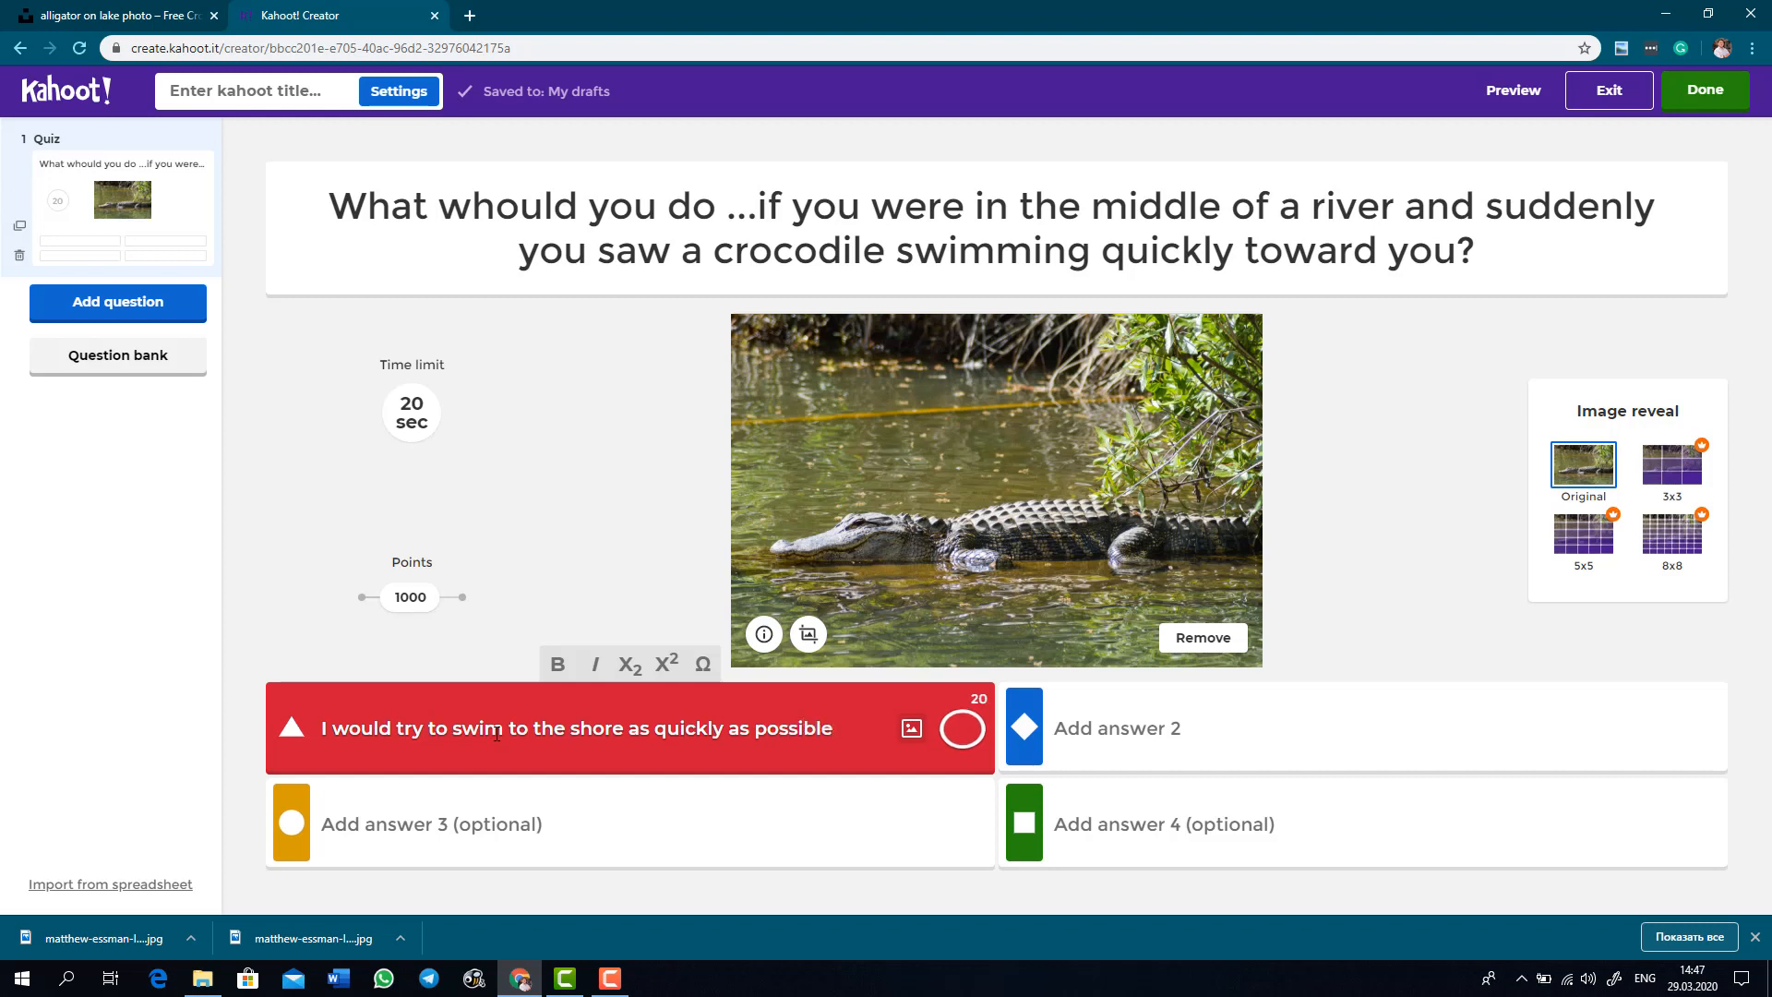
pyautogui.write('A)')
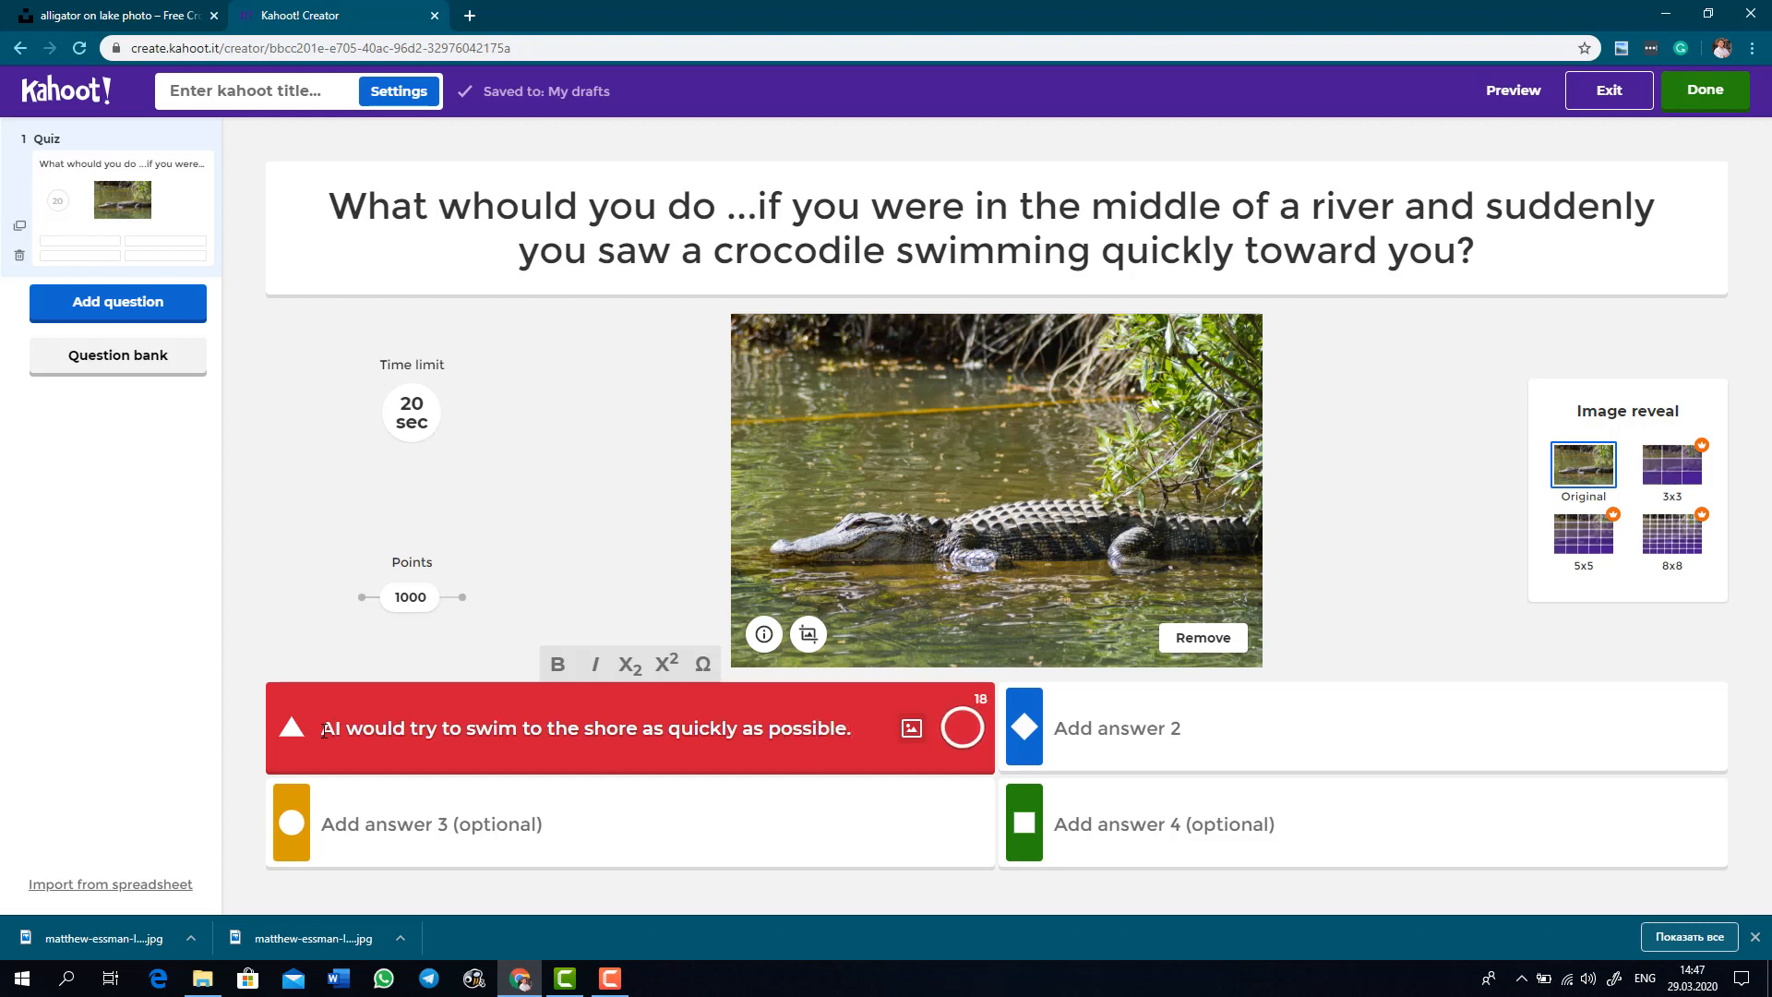
# Enter the second answer as "B) I wouldn't move I'd stay still and wait for the crocodile to go away.".
pyautogui.click(1267, 718)
pyautogui.write('B')
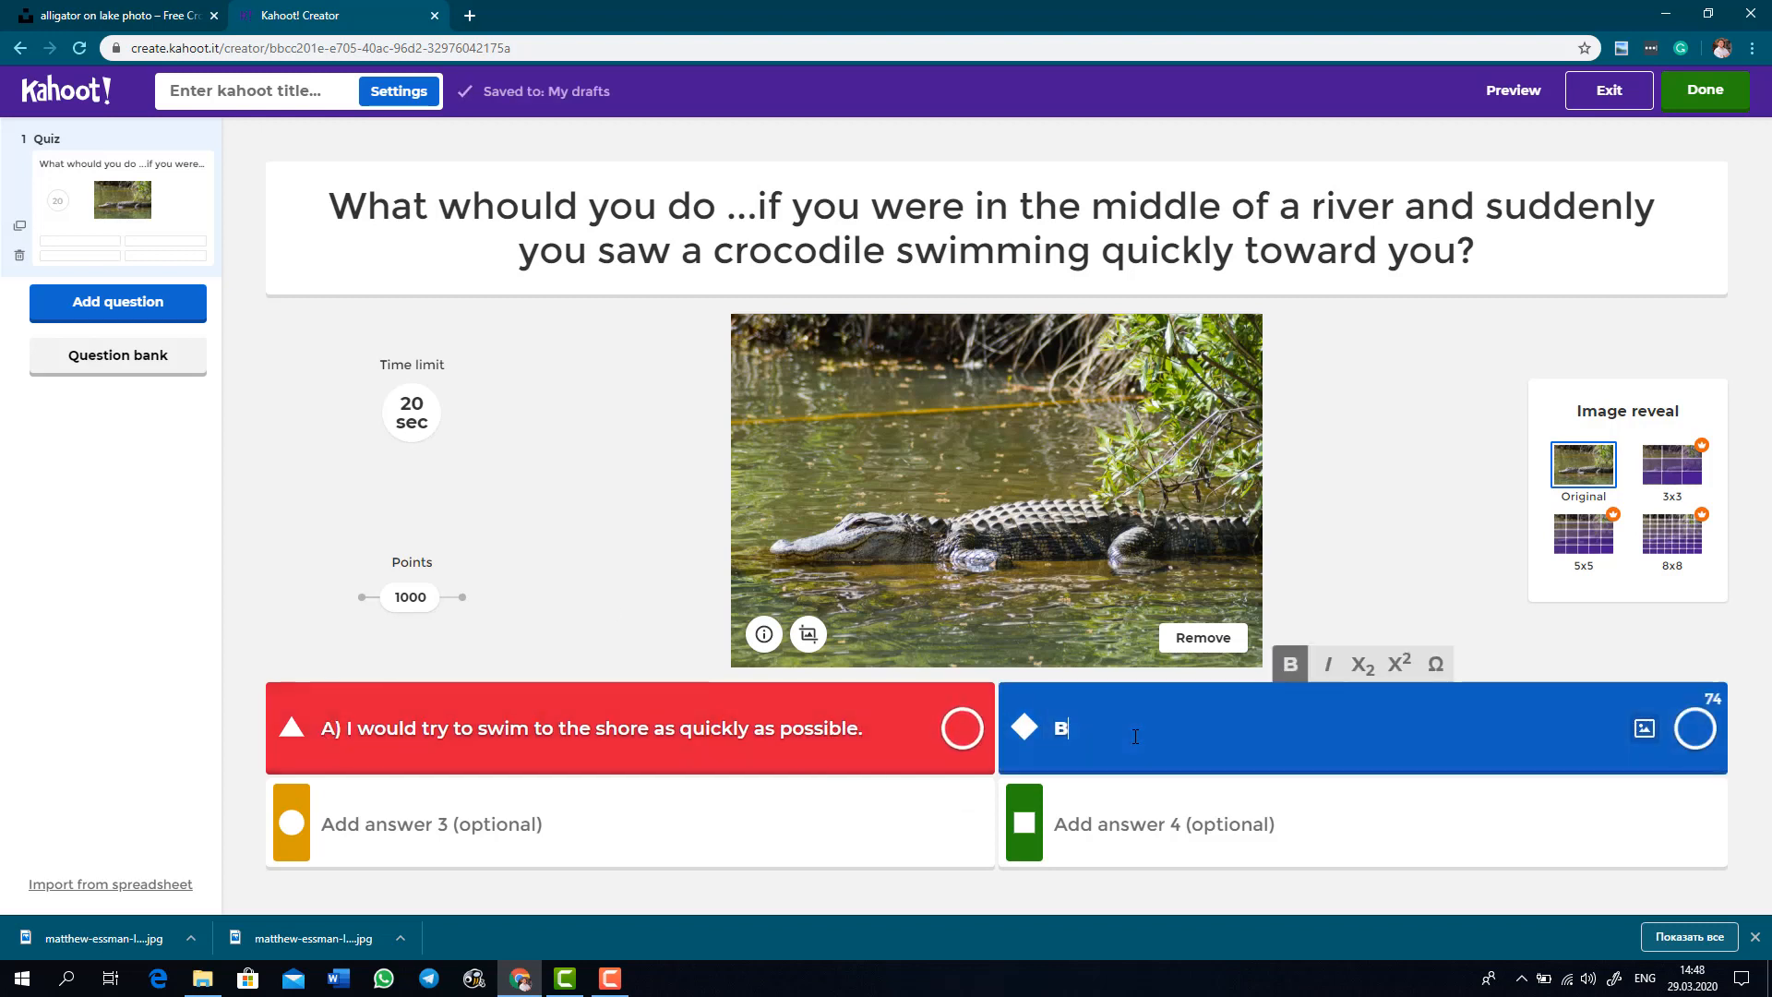
pyautogui.write(') I wouln\\t mov')
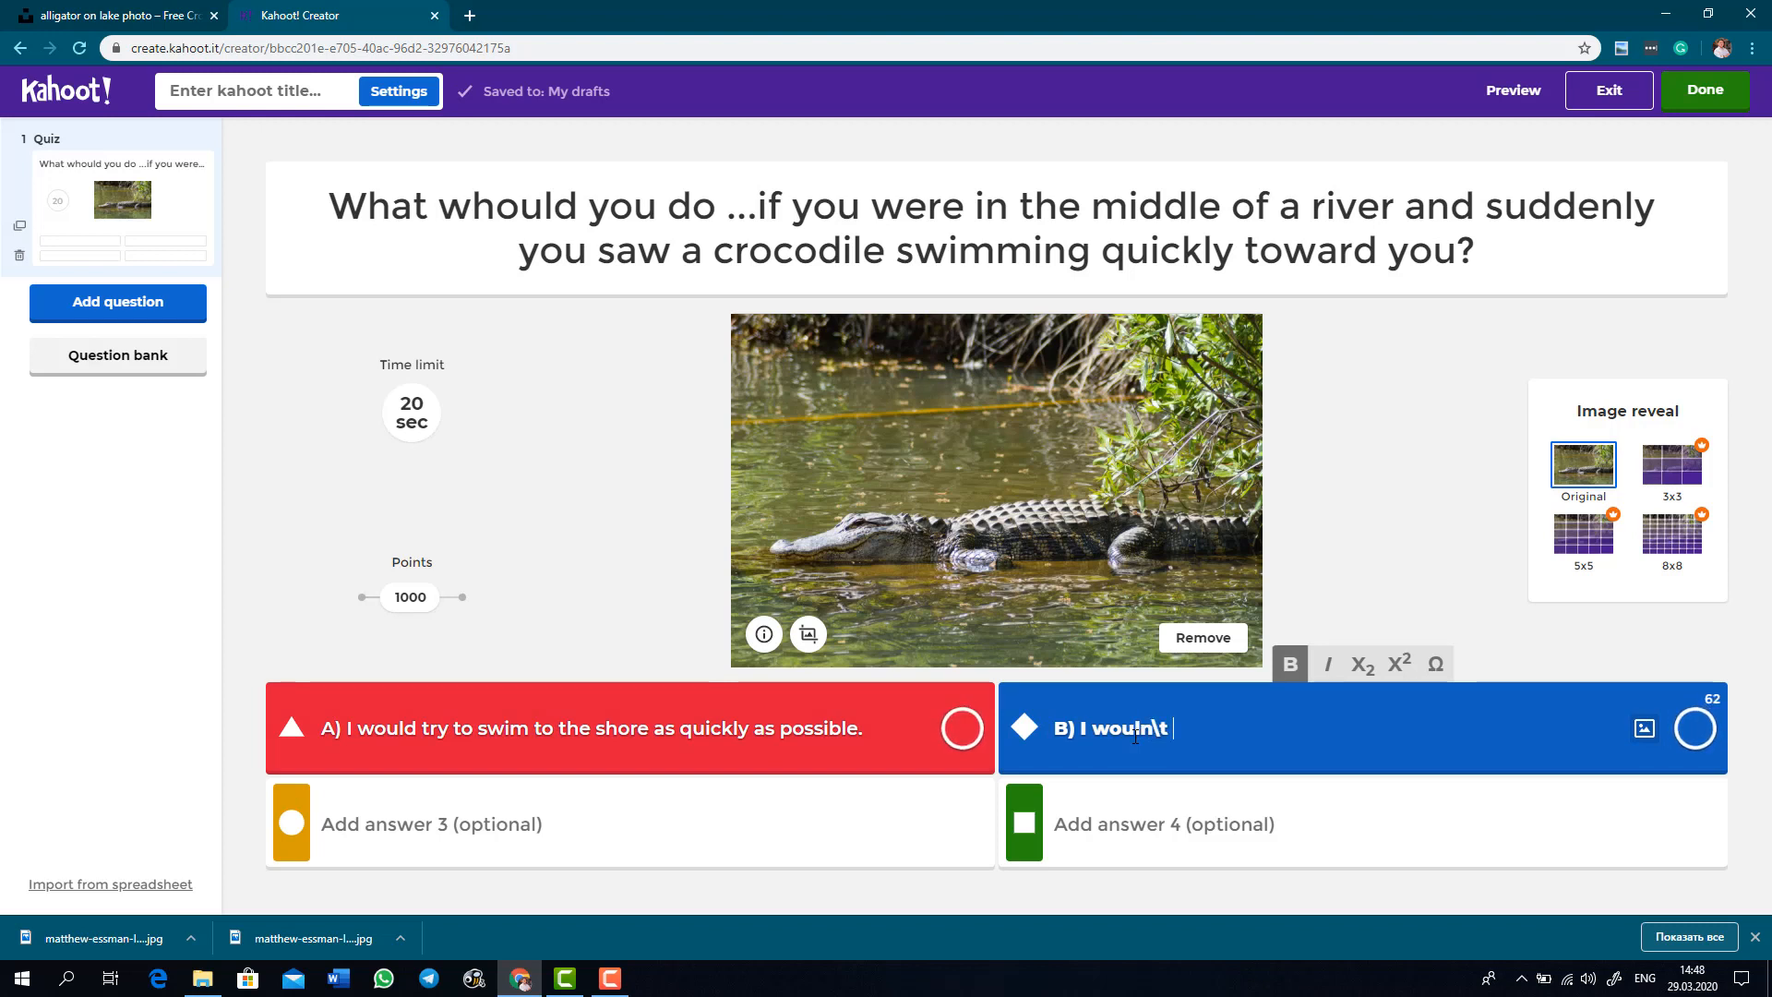
pyautogui.press('BackSpace')
pyautogui.press('BackSpace')
pyautogui.press('BackSpace')
pyautogui.press('BackSpace')
pyautogui.press('BackSpace')
pyautogui.press('BackSpace')
pyautogui.press('BackSpace')
pyautogui.press('BackSpace')
pyautogui.press('BackSpace')
pyautogui.write("dn't move I")
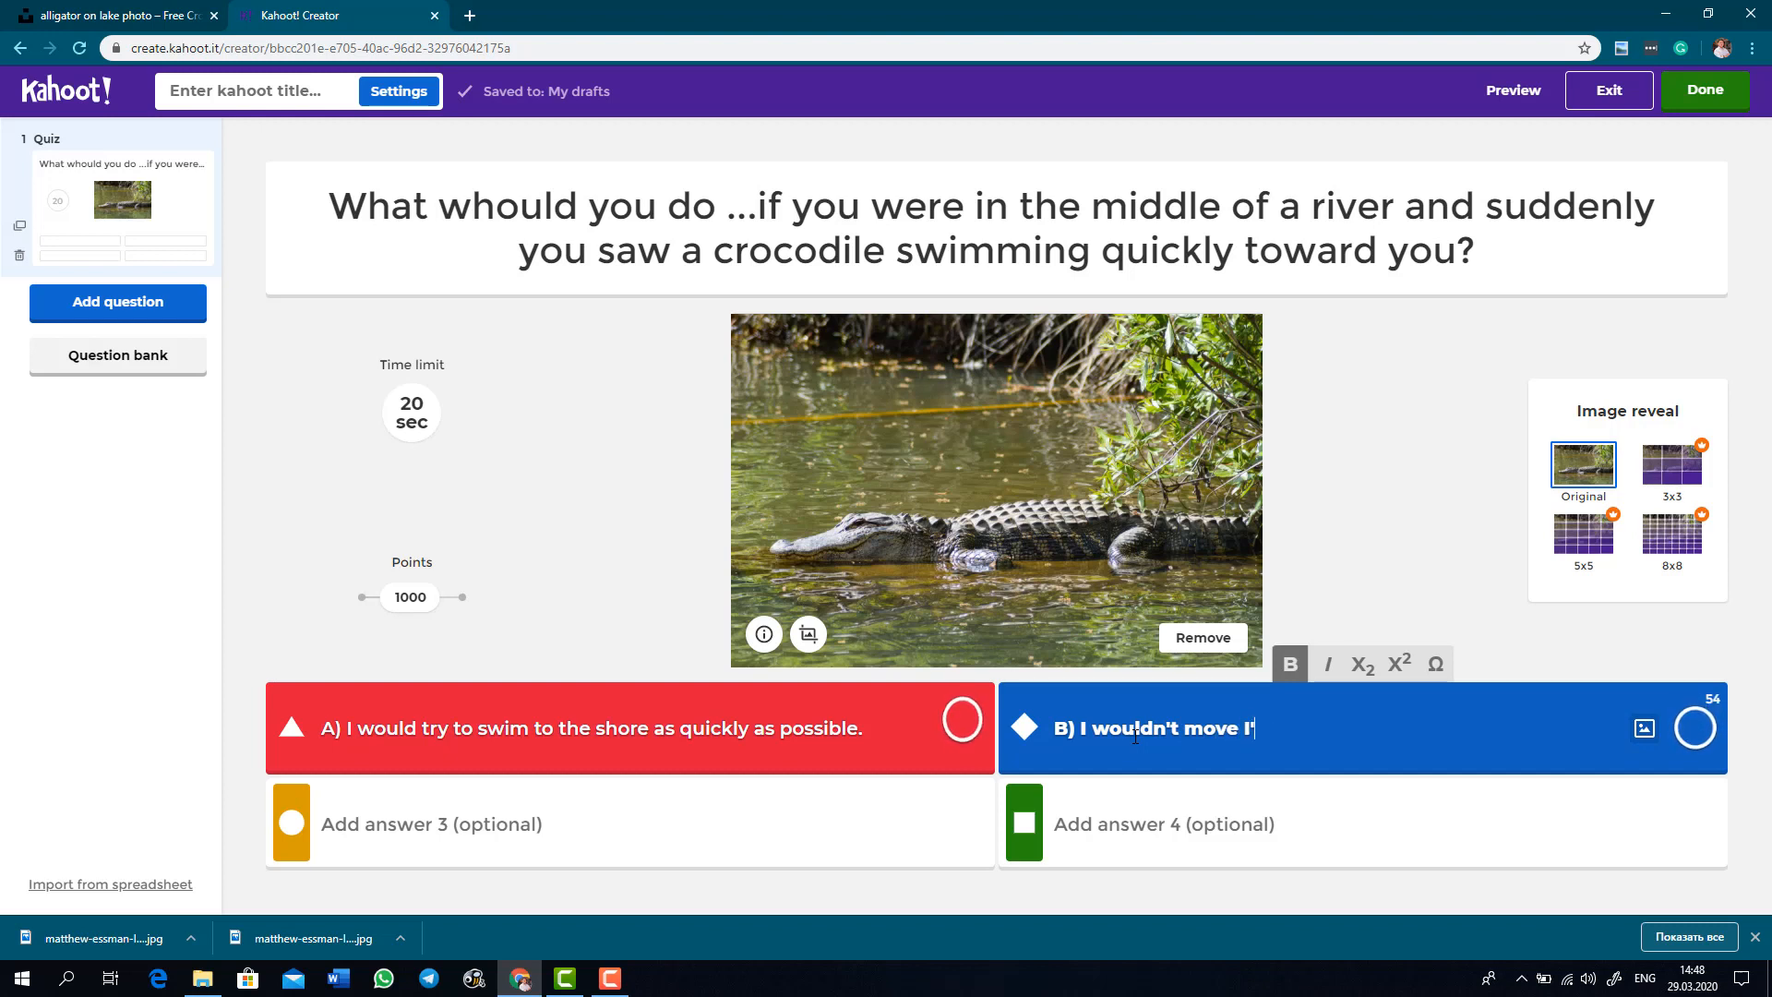
pyautogui.write("'d stay still and wait for the secon")
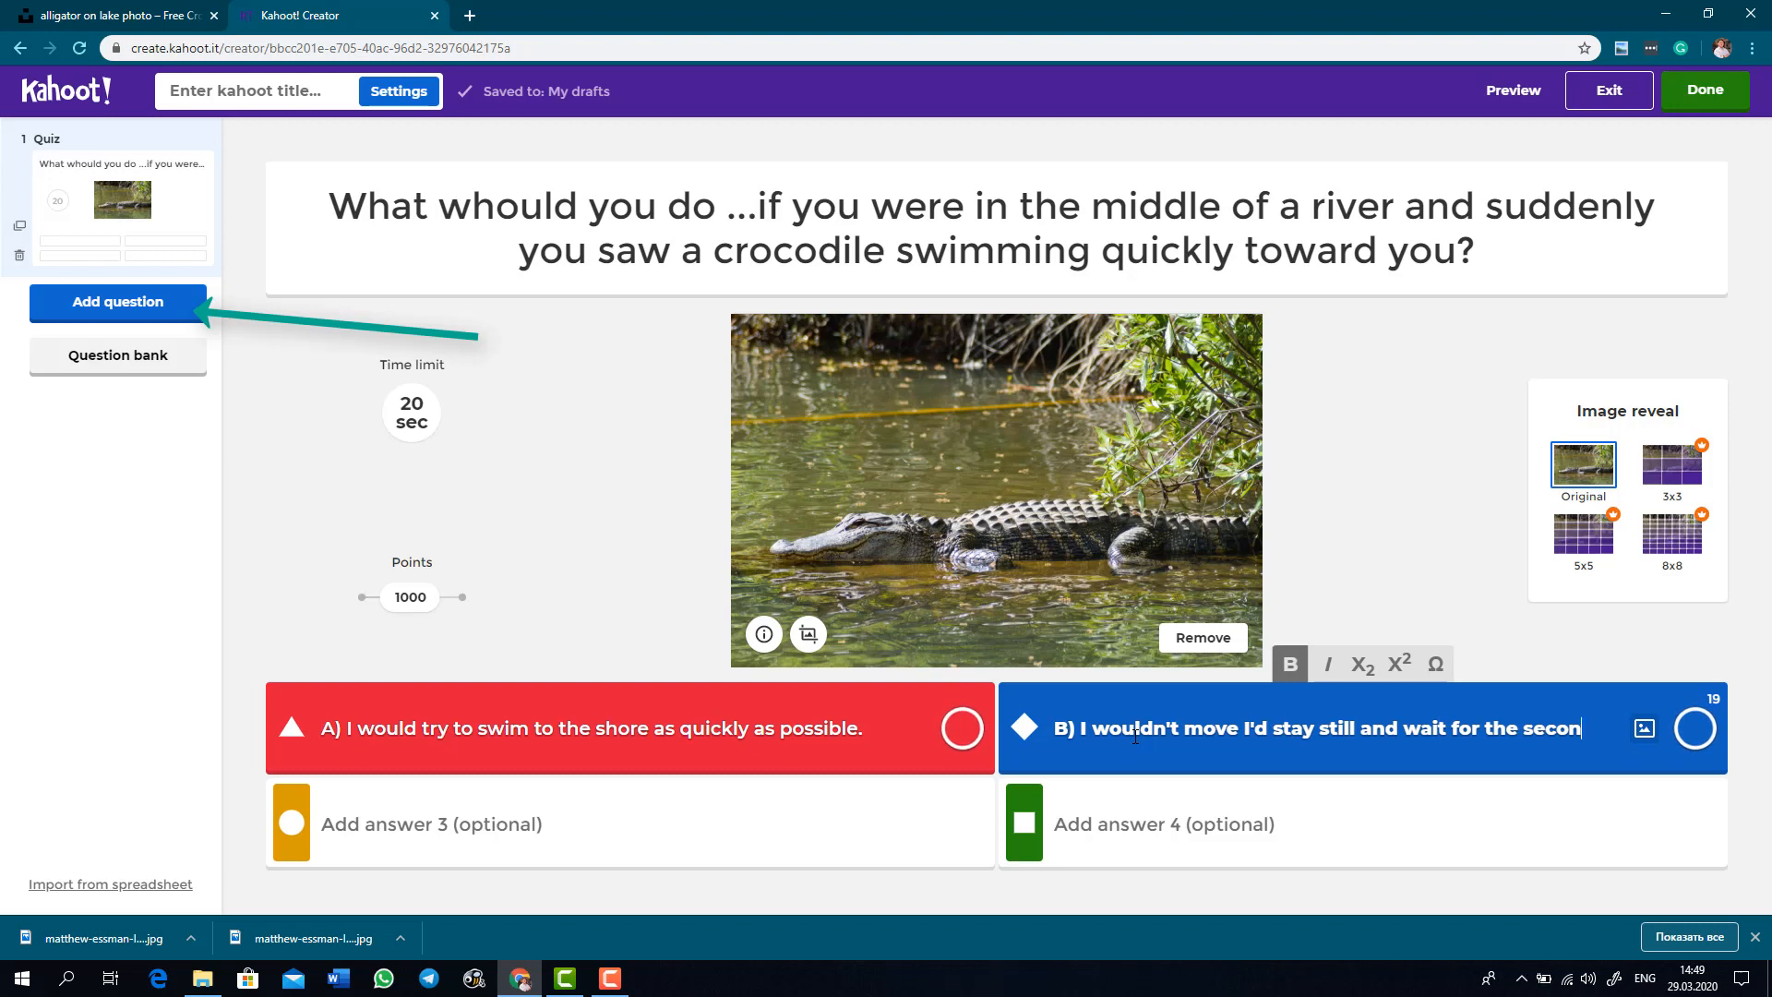
pyautogui.press('BackSpace')
pyautogui.press('BackSpace')
pyautogui.press('BackSpace')
pyautogui.press('BackSpace')
pyautogui.press('BackSpace')
pyautogui.press('BackSpace')
pyautogui.press('BackSpace')
pyautogui.press('BackSpace')
pyautogui.press('BackSpace')
pyautogui.press('BackSpace')
pyautogui.write('the crocodile to')
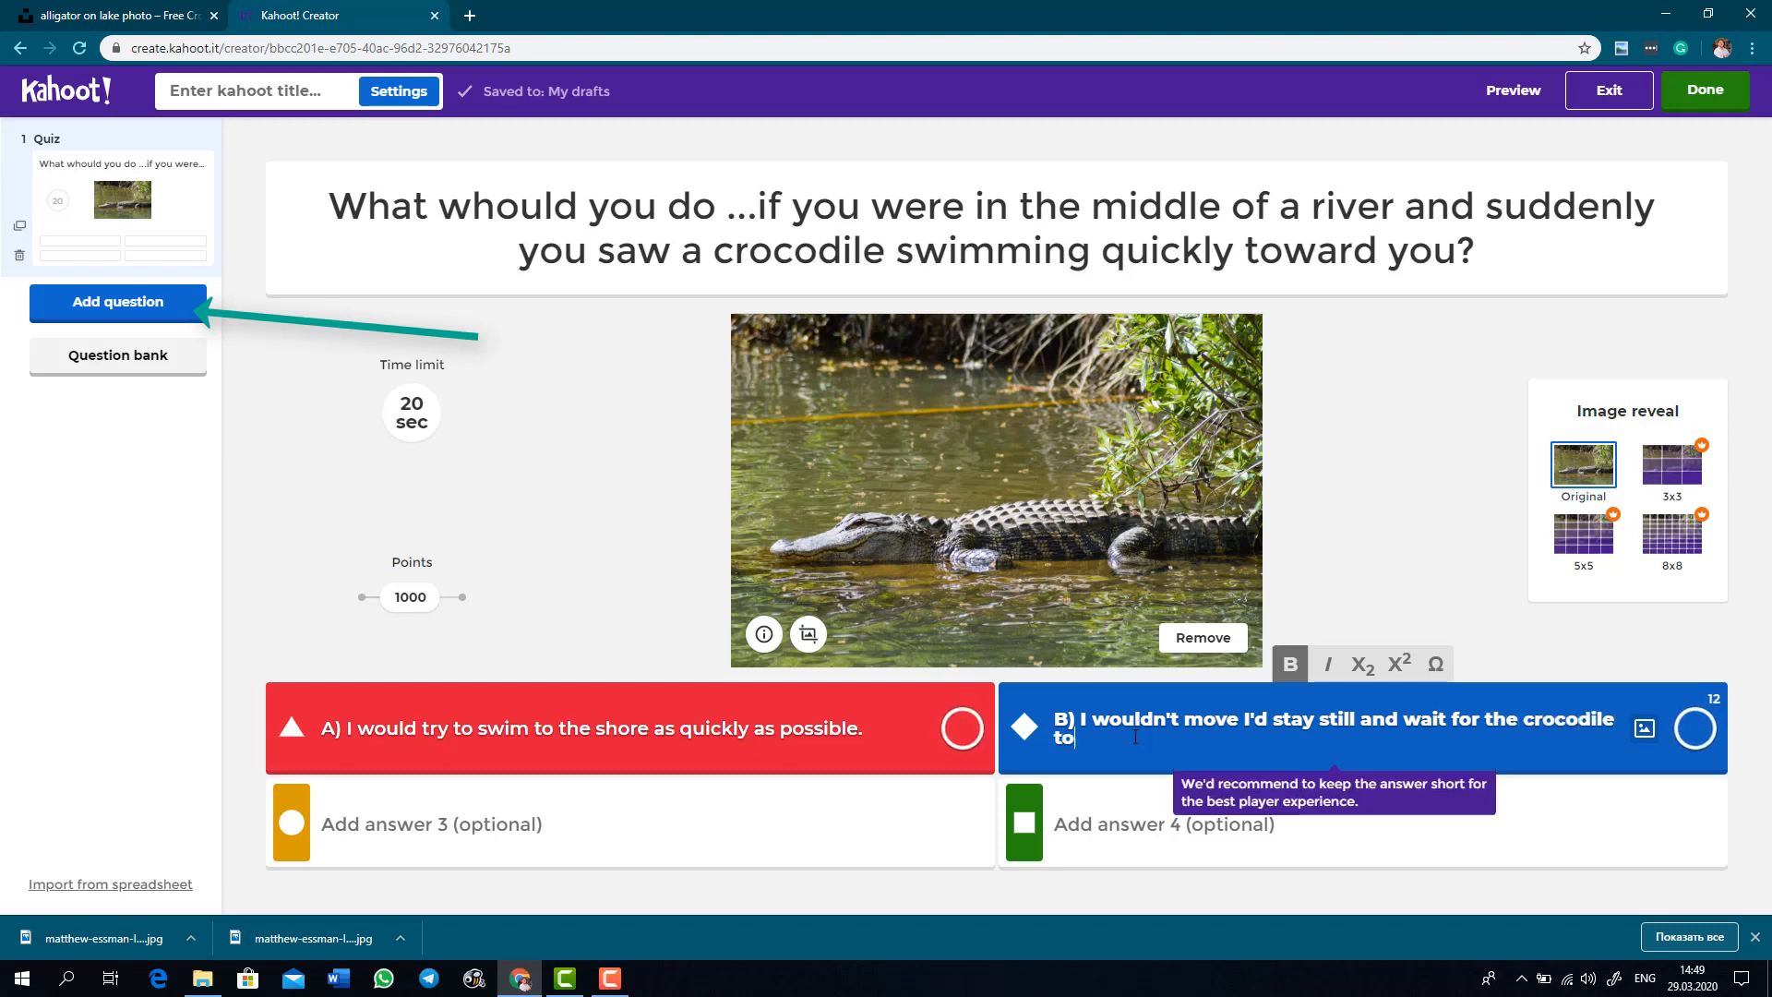
pyautogui.write(' go away.')
# Enter the third answer as "C) I would try to hit the crocodile in the face.".
pyautogui.click(499, 823)
pyautogui.write('C)')
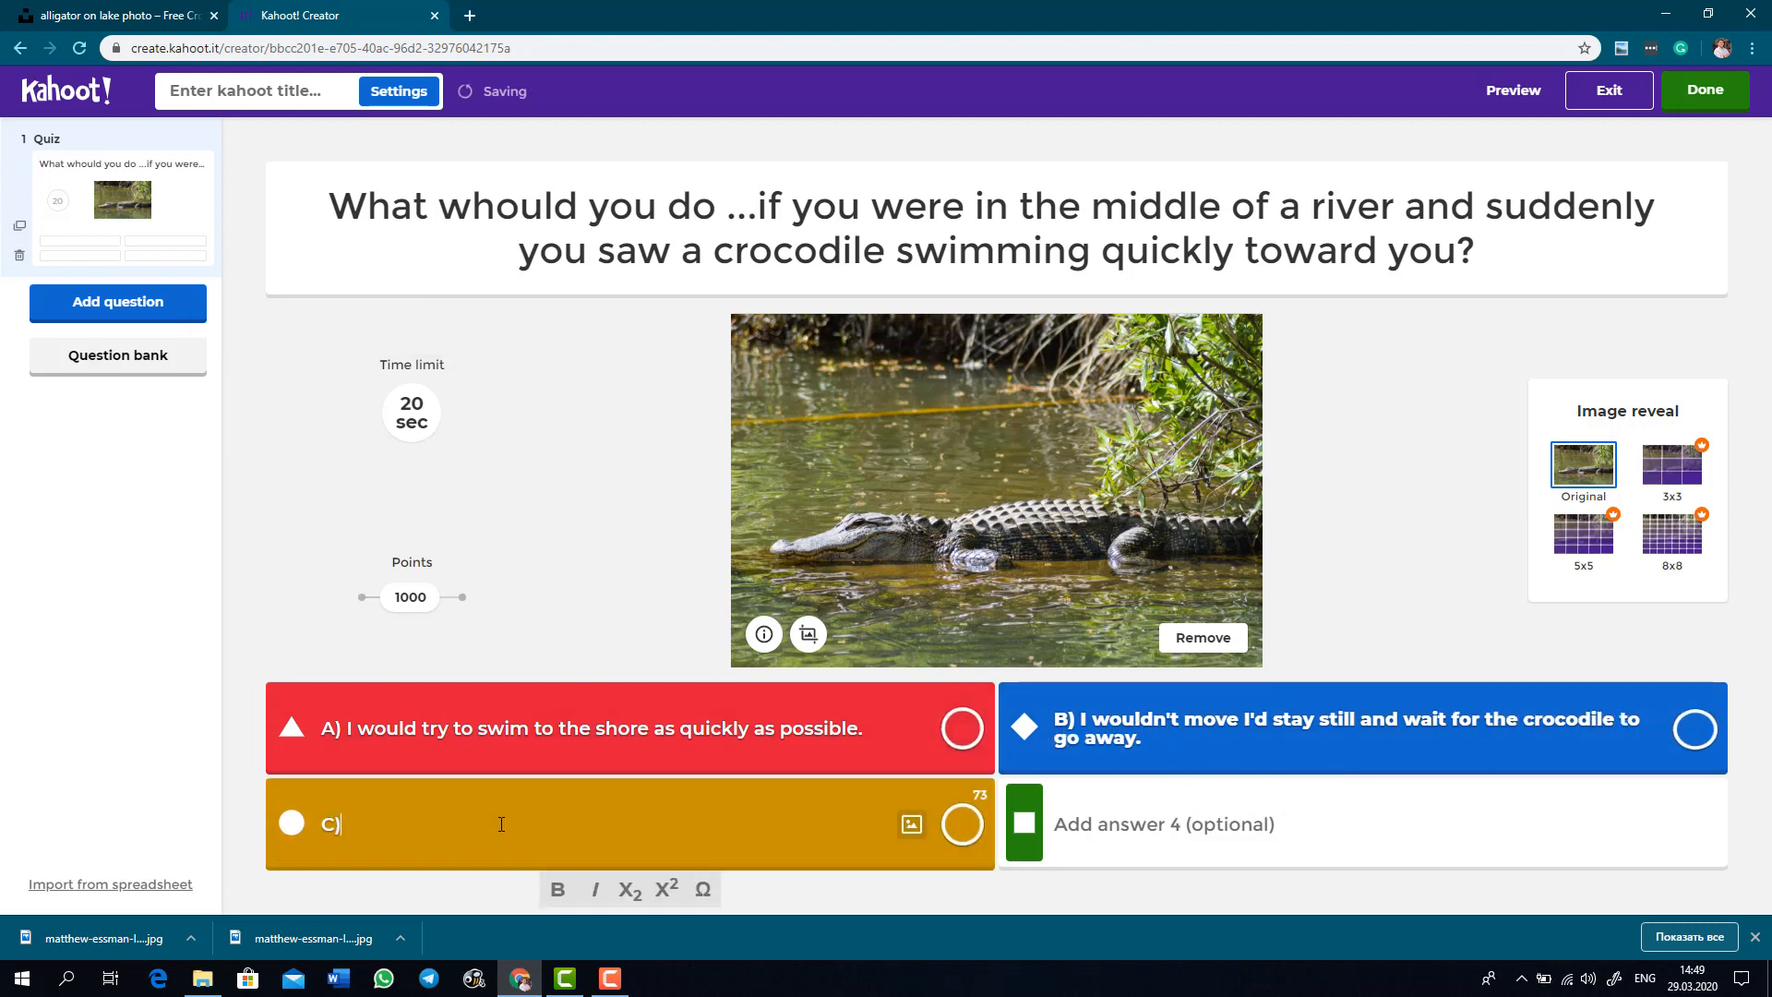
pyautogui.write(' I would try to hit the cr')
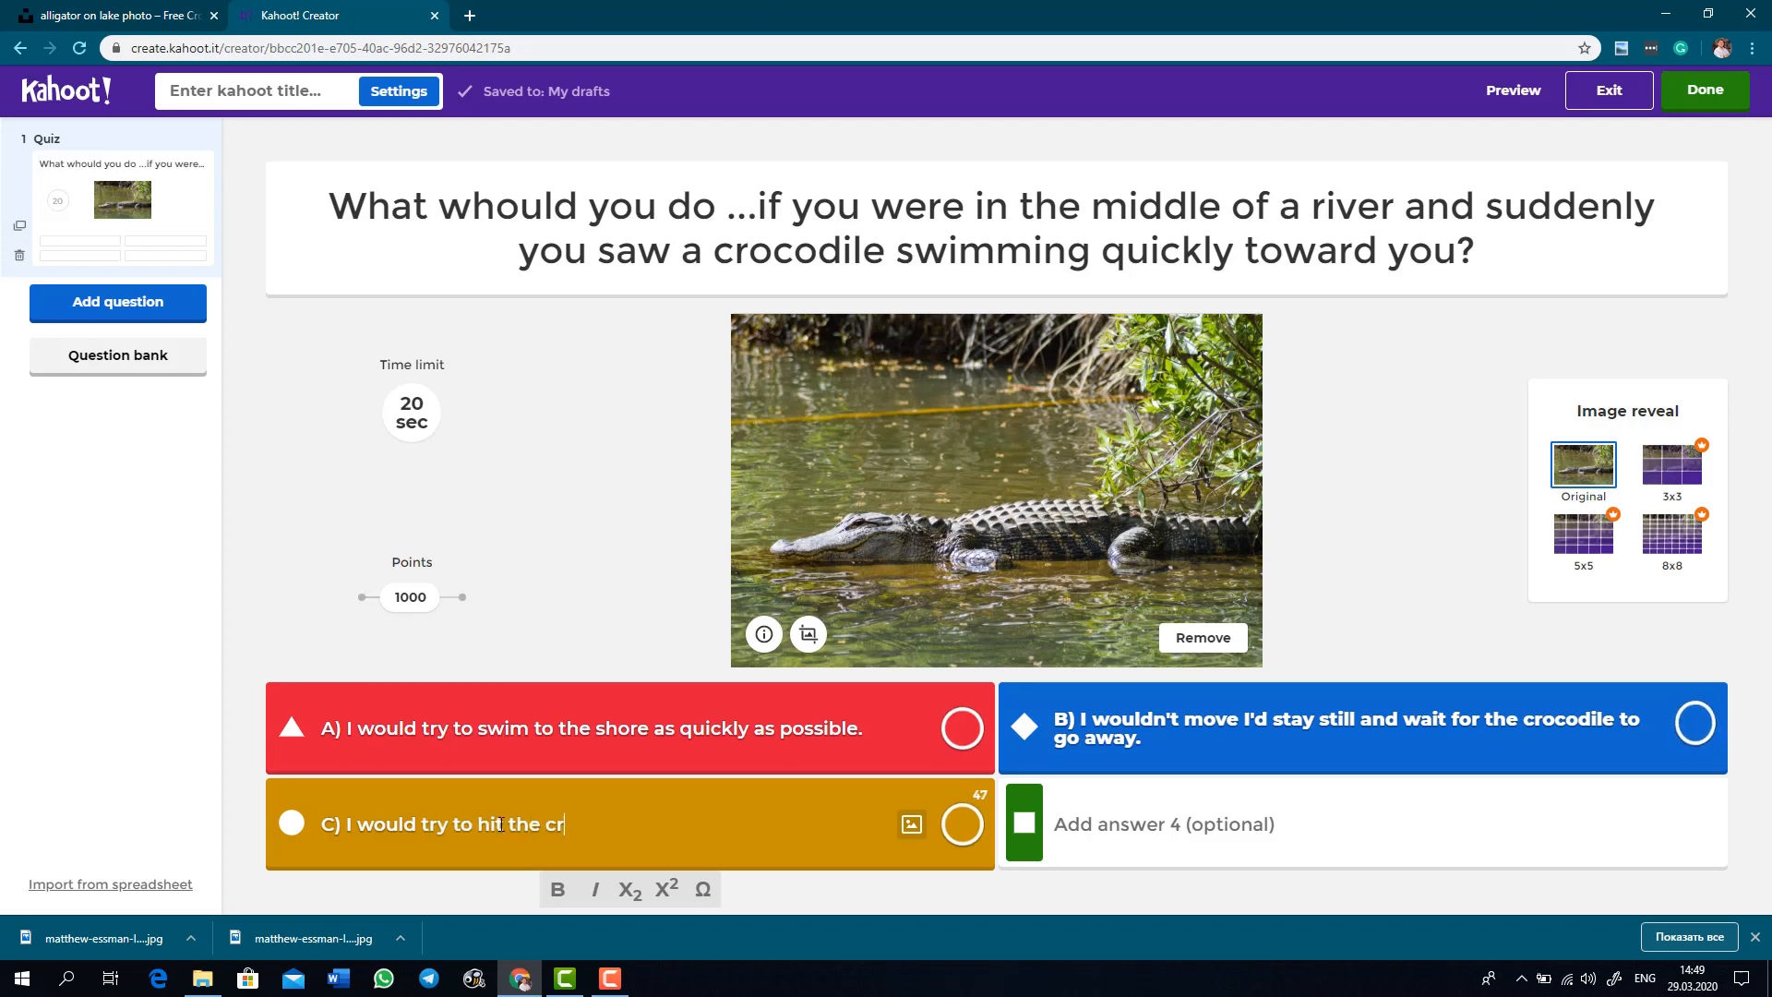
pyautogui.write('ocodile in the face.')
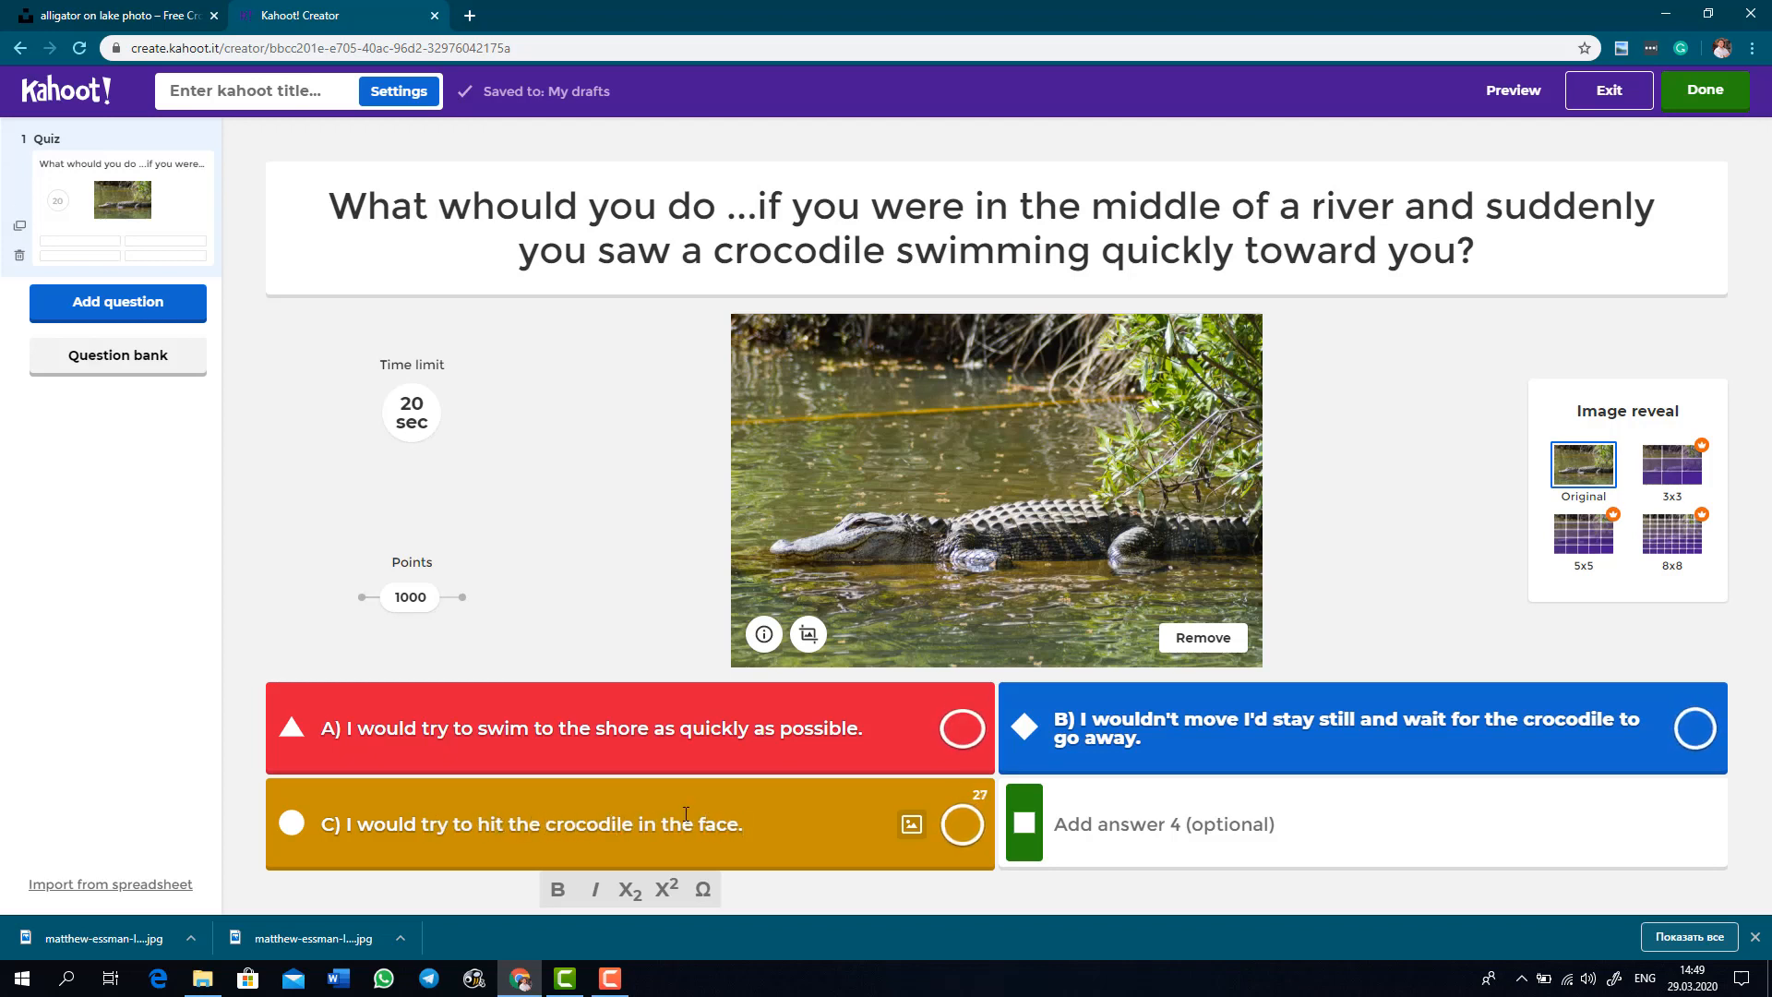
pyautogui.click(1336, 842)
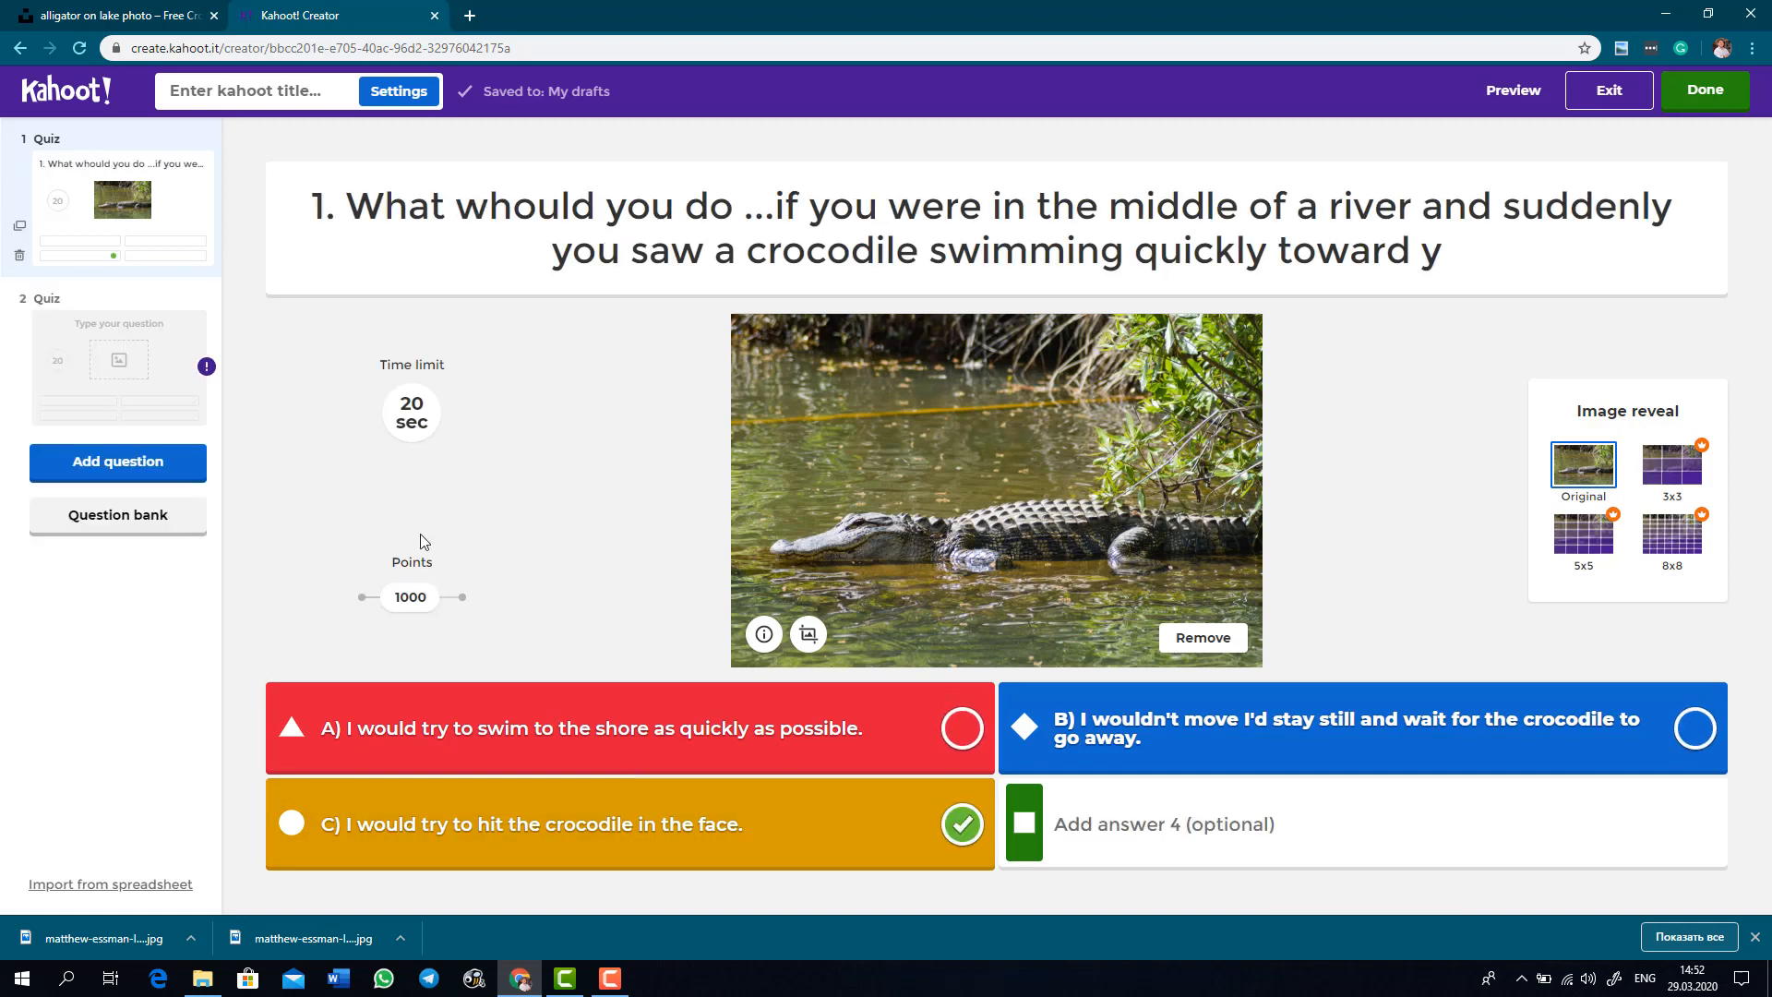
# Title the second quiz question "2. What would you do ... if you were in the forest and a very large bear came toward you?".
pyautogui.click(129, 369)
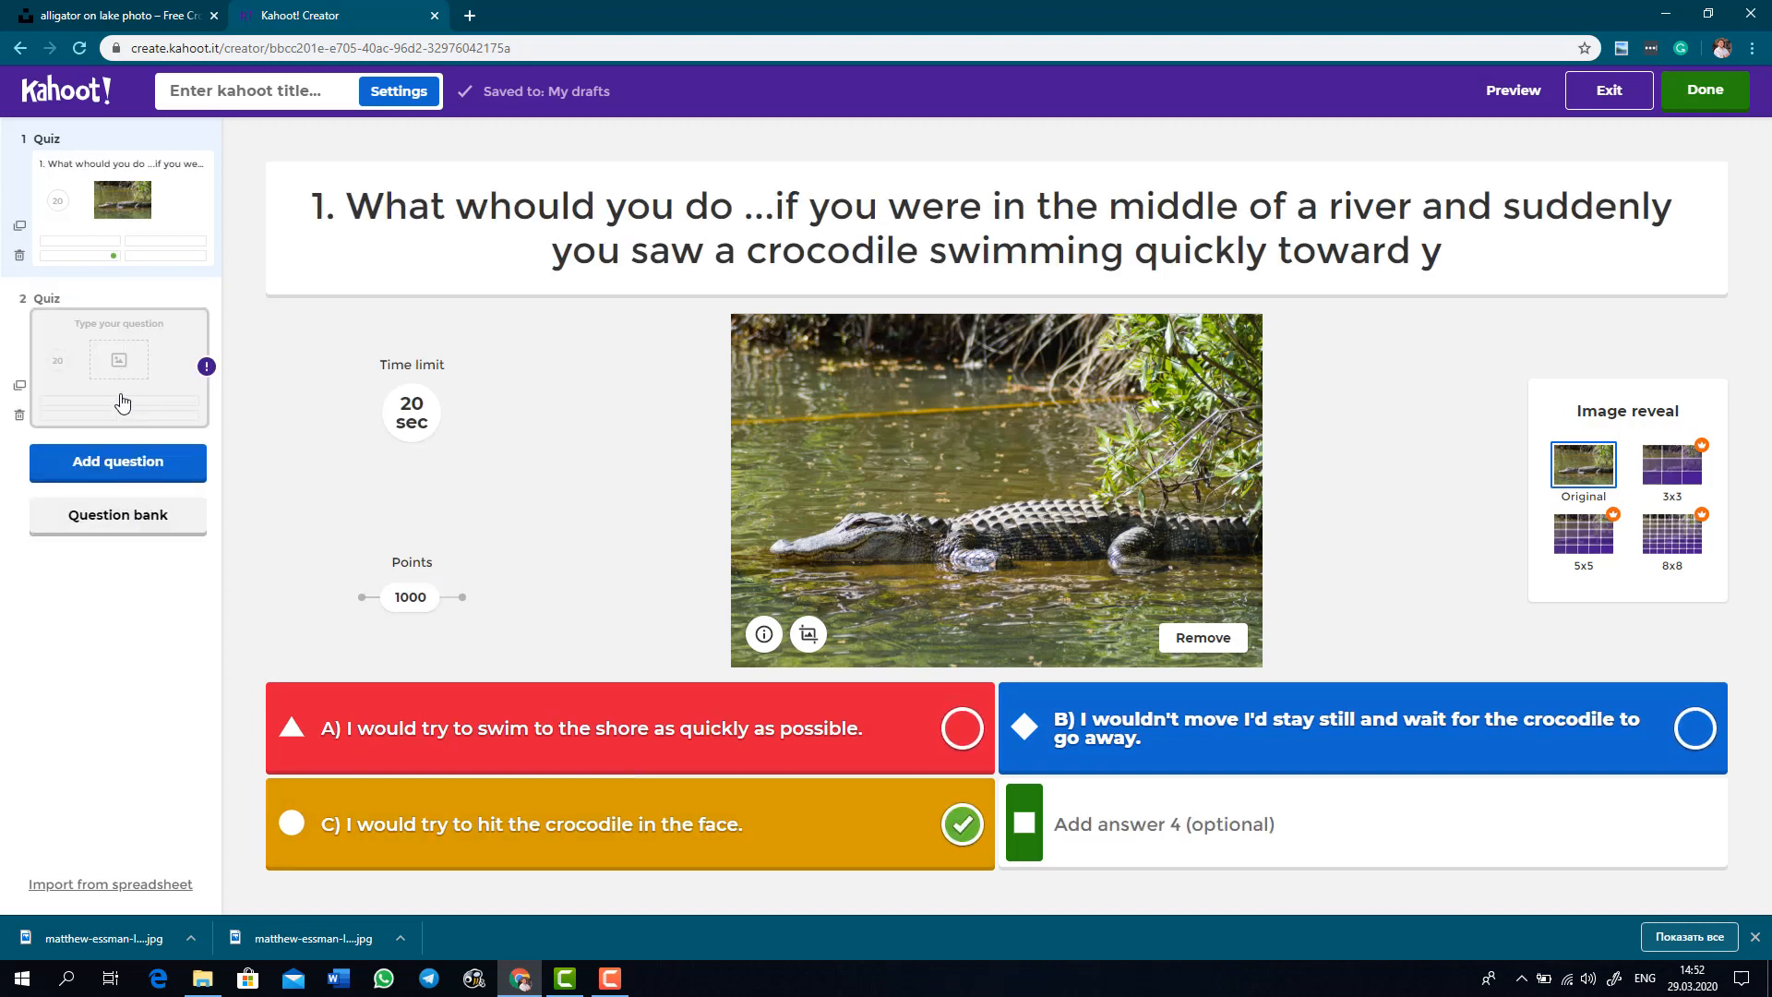
pyautogui.click(827, 224)
pyautogui.write('2. What would ')
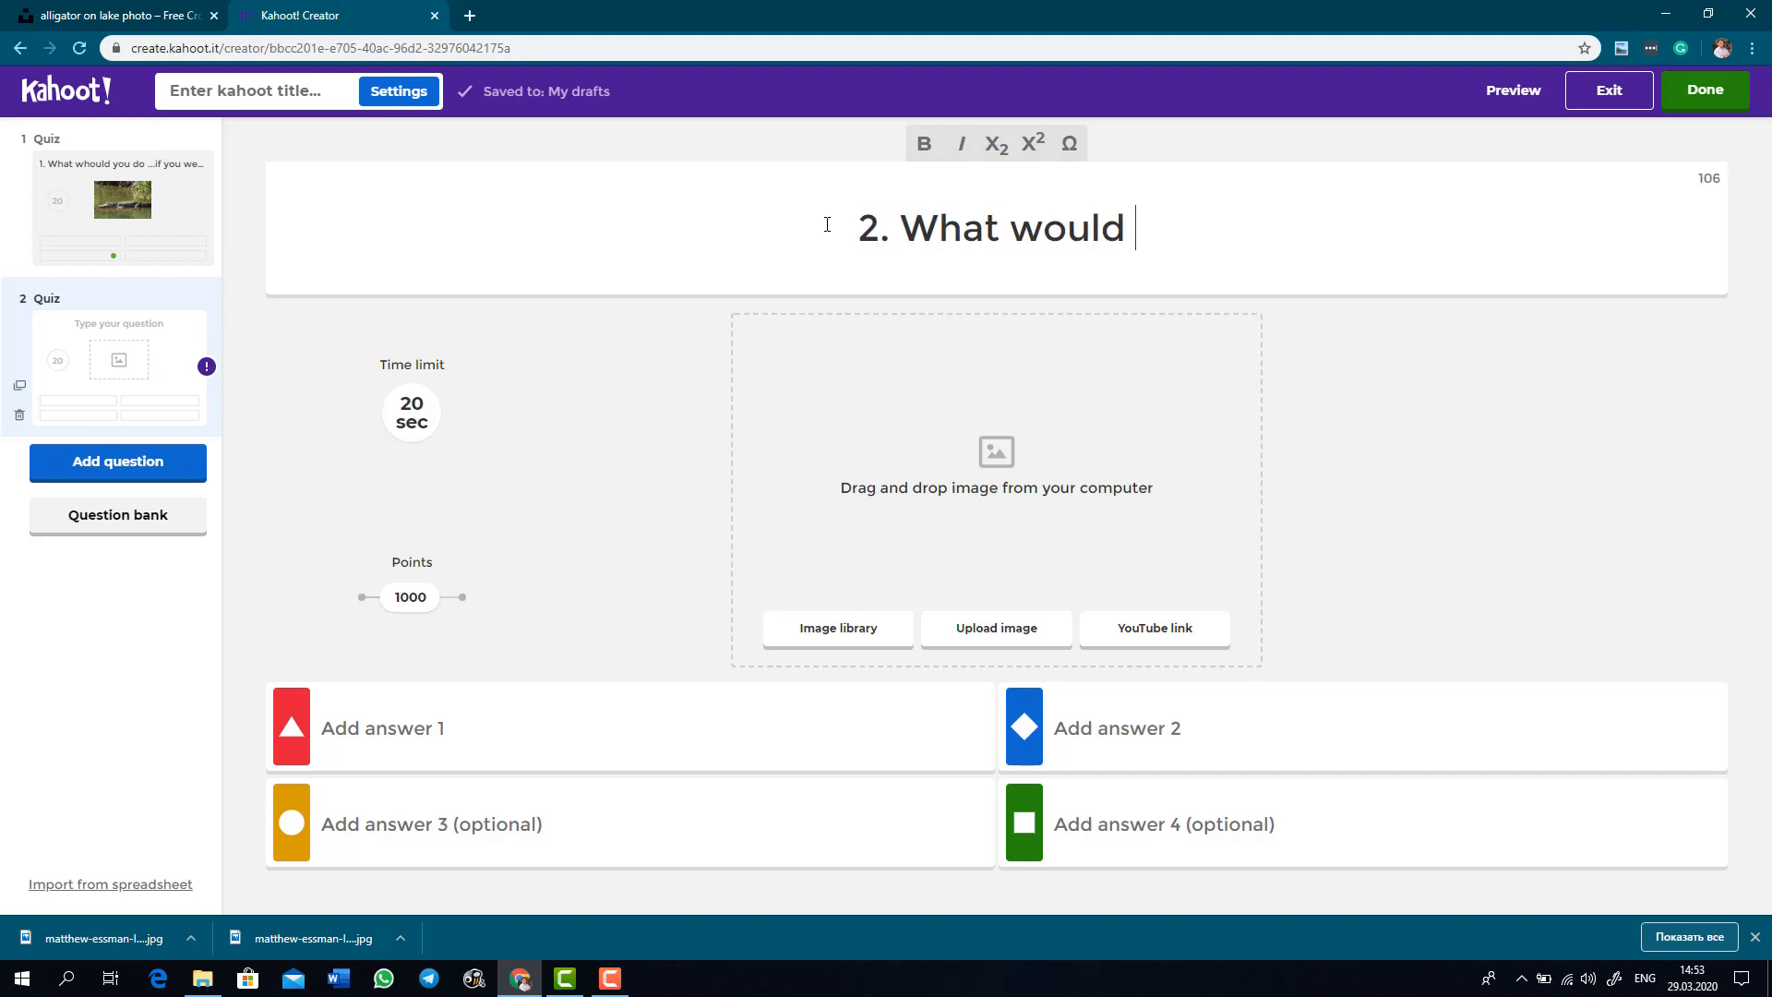
pyautogui.write('you do ... ')
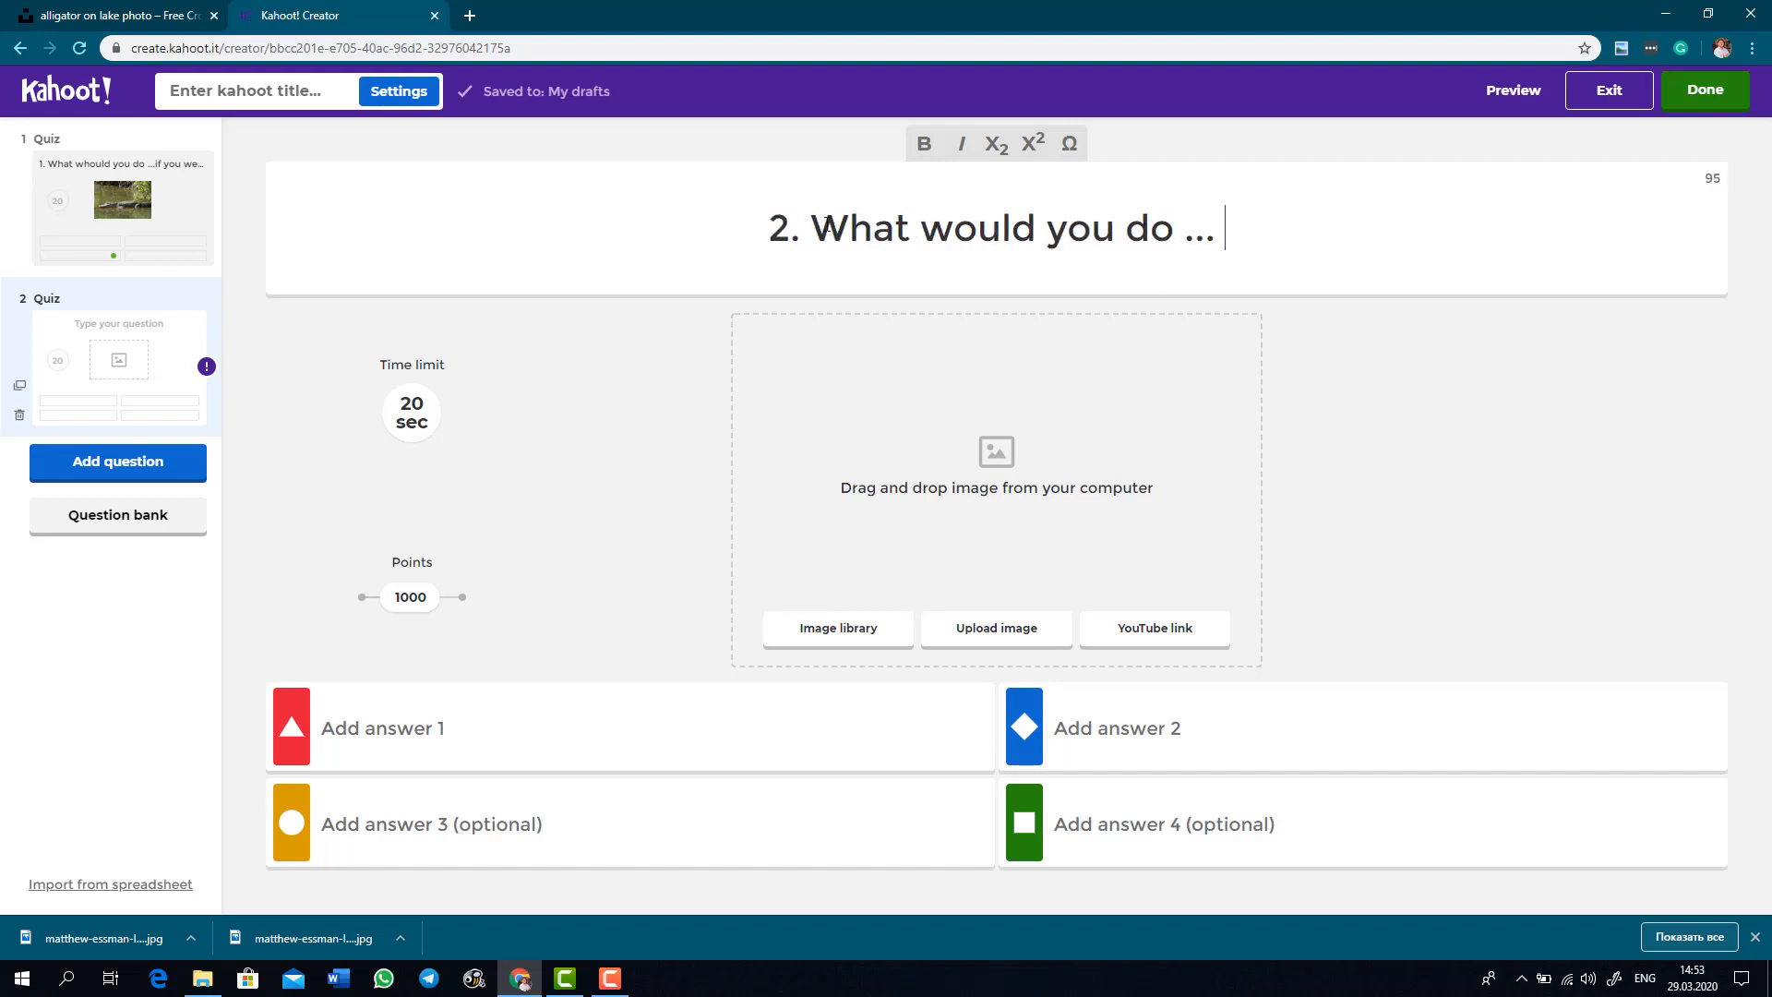
pyautogui.write('if you were in the forest ')
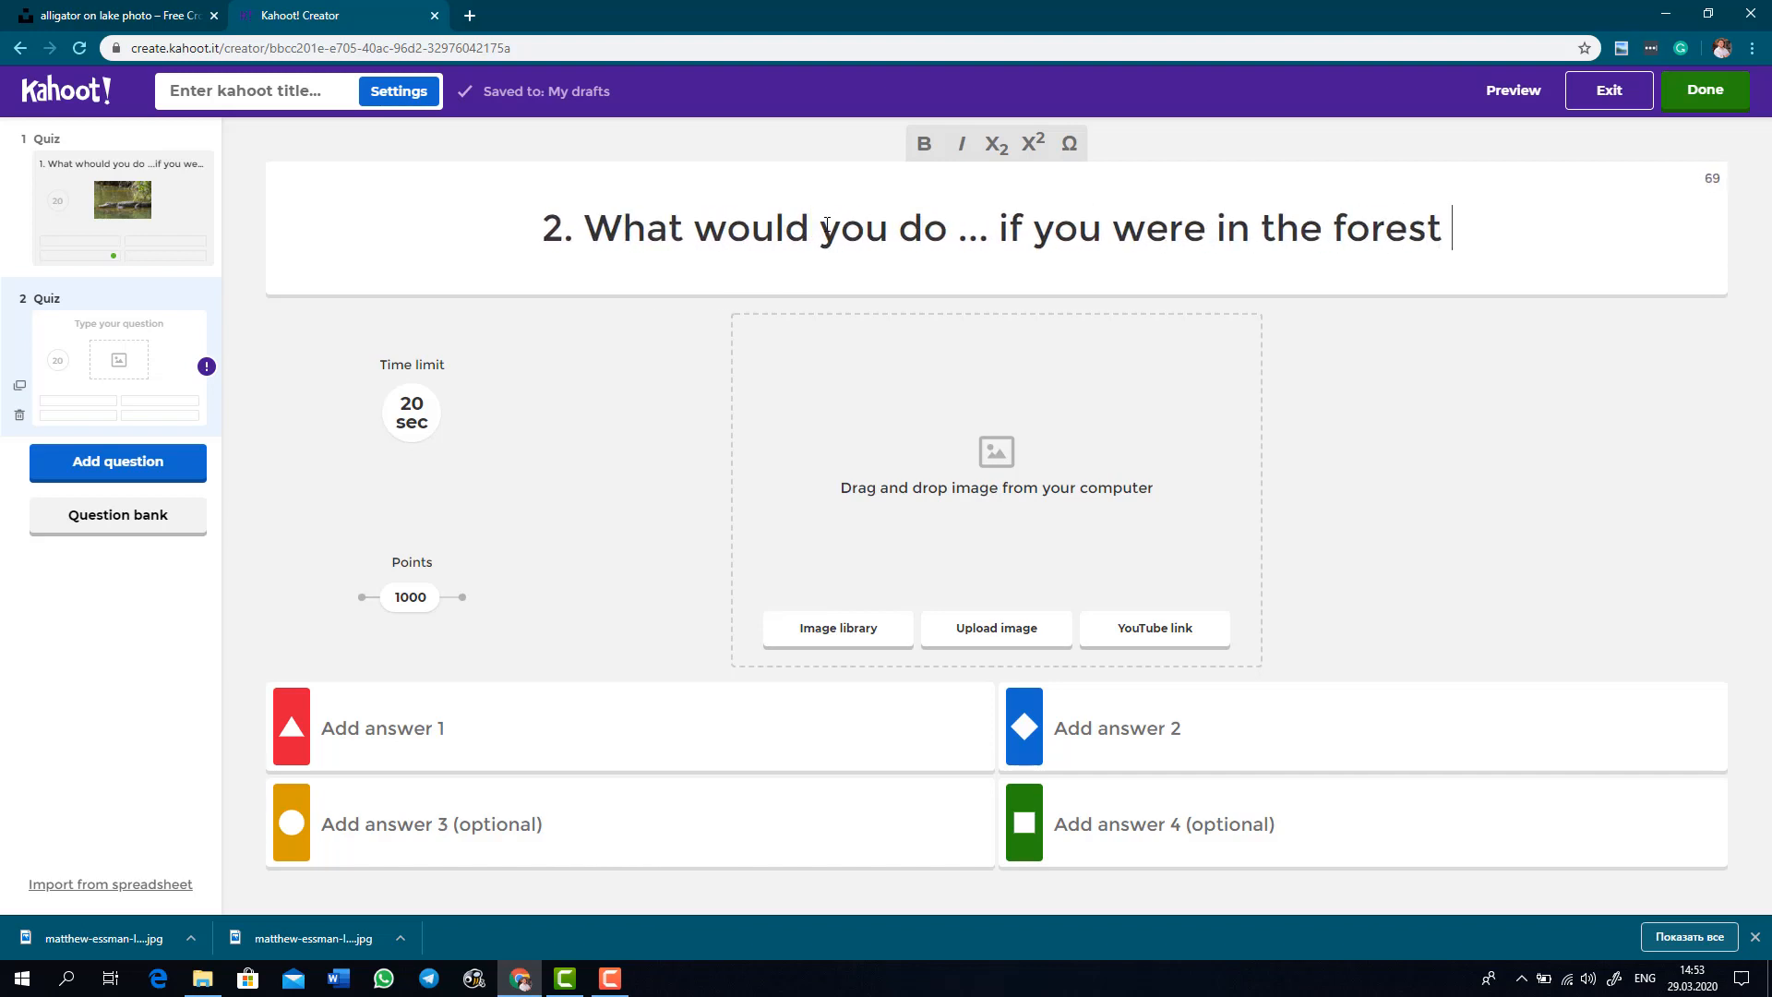
pyautogui.write('and a very large bear came toward you?')
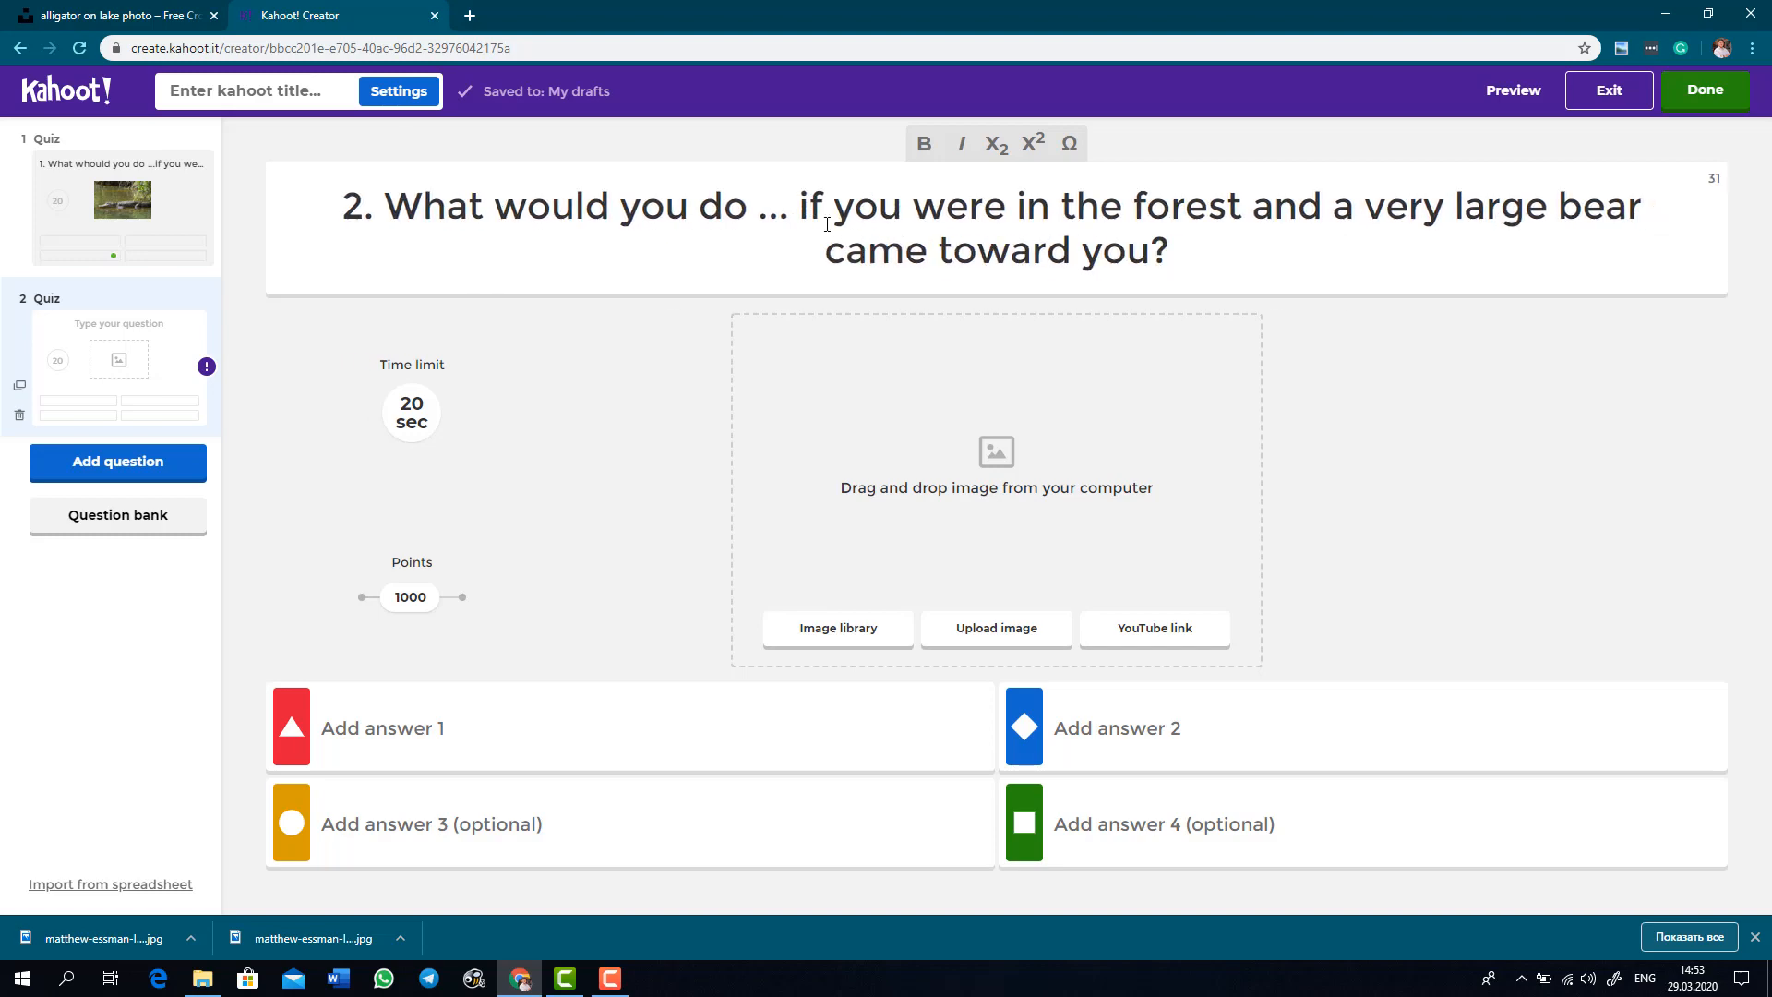
pyautogui.click(710, 559)
# Switch to Unsplash, close the open alligator photo and search the photos for "bear".
pyautogui.click(125, 15)
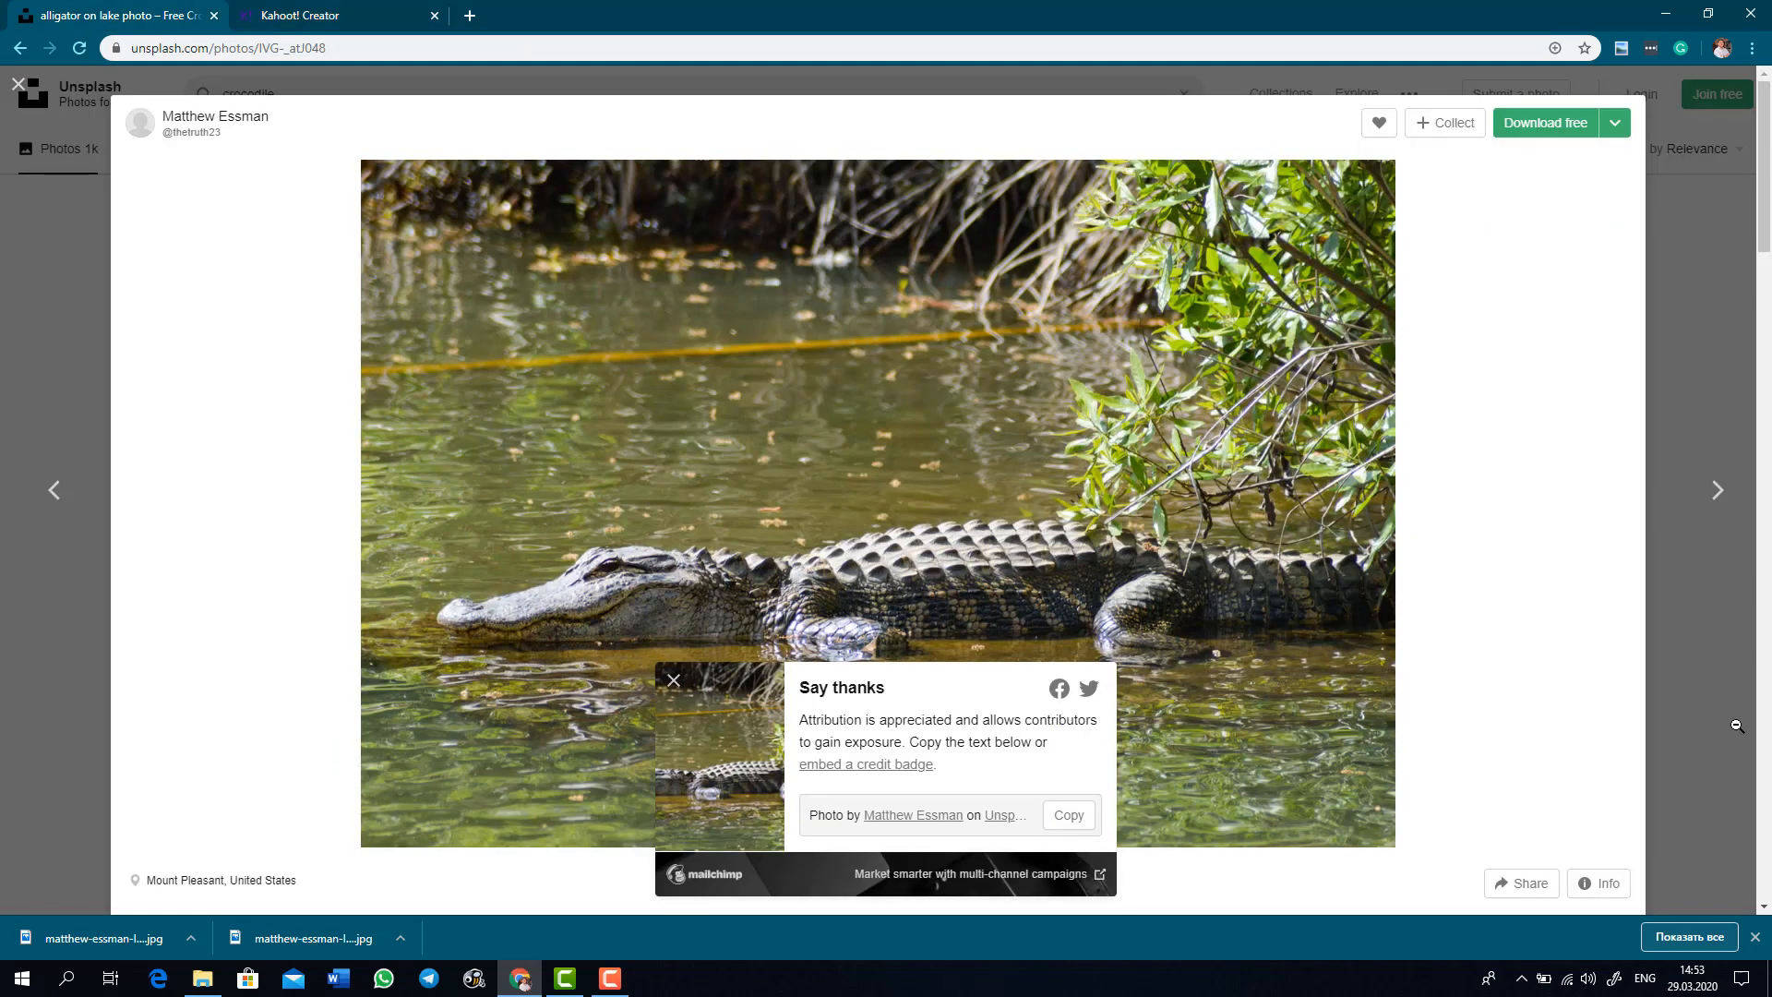
pyautogui.click(1732, 719)
pyautogui.moveTo(279, 94); pyautogui.dragTo(167, 95)
pyautogui.write('bear')
pyautogui.press('Return')
# Find the "brown grizzly bear" photo of a bear standing upright among the results, open it and download it.
pyautogui.click(667, 681)
pyautogui.scroll(15, 585, 720)
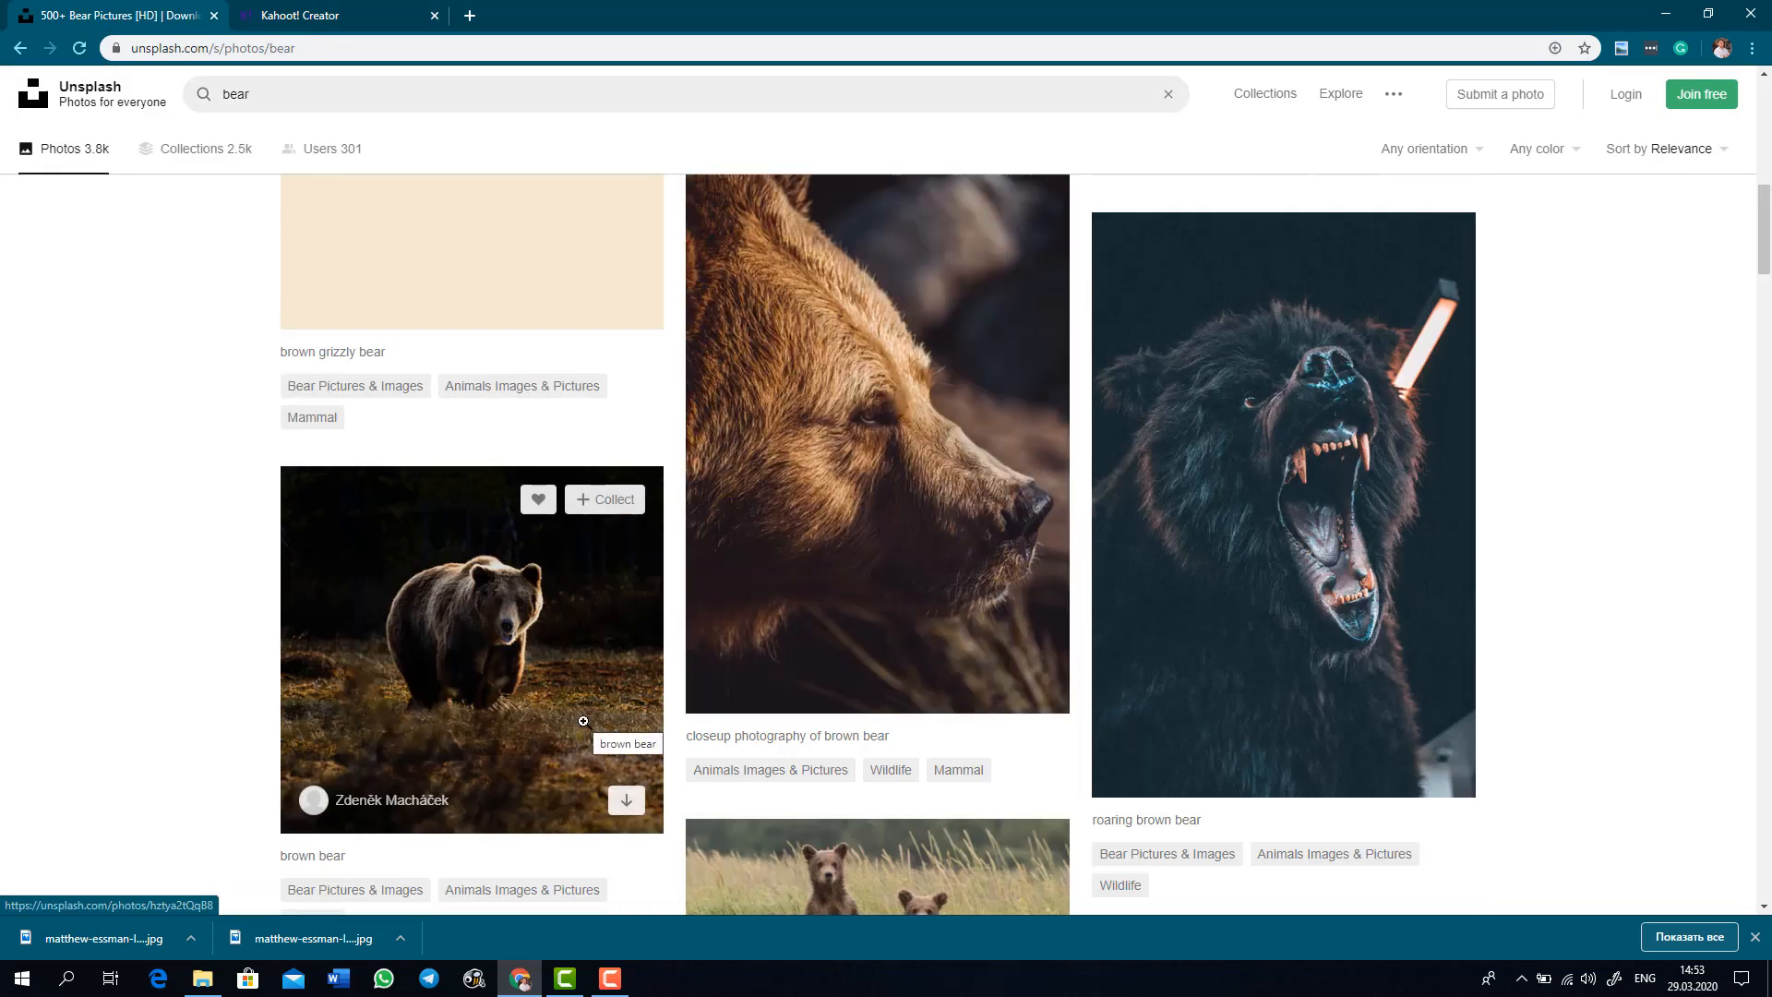
pyautogui.scroll(-20, 704, 729)
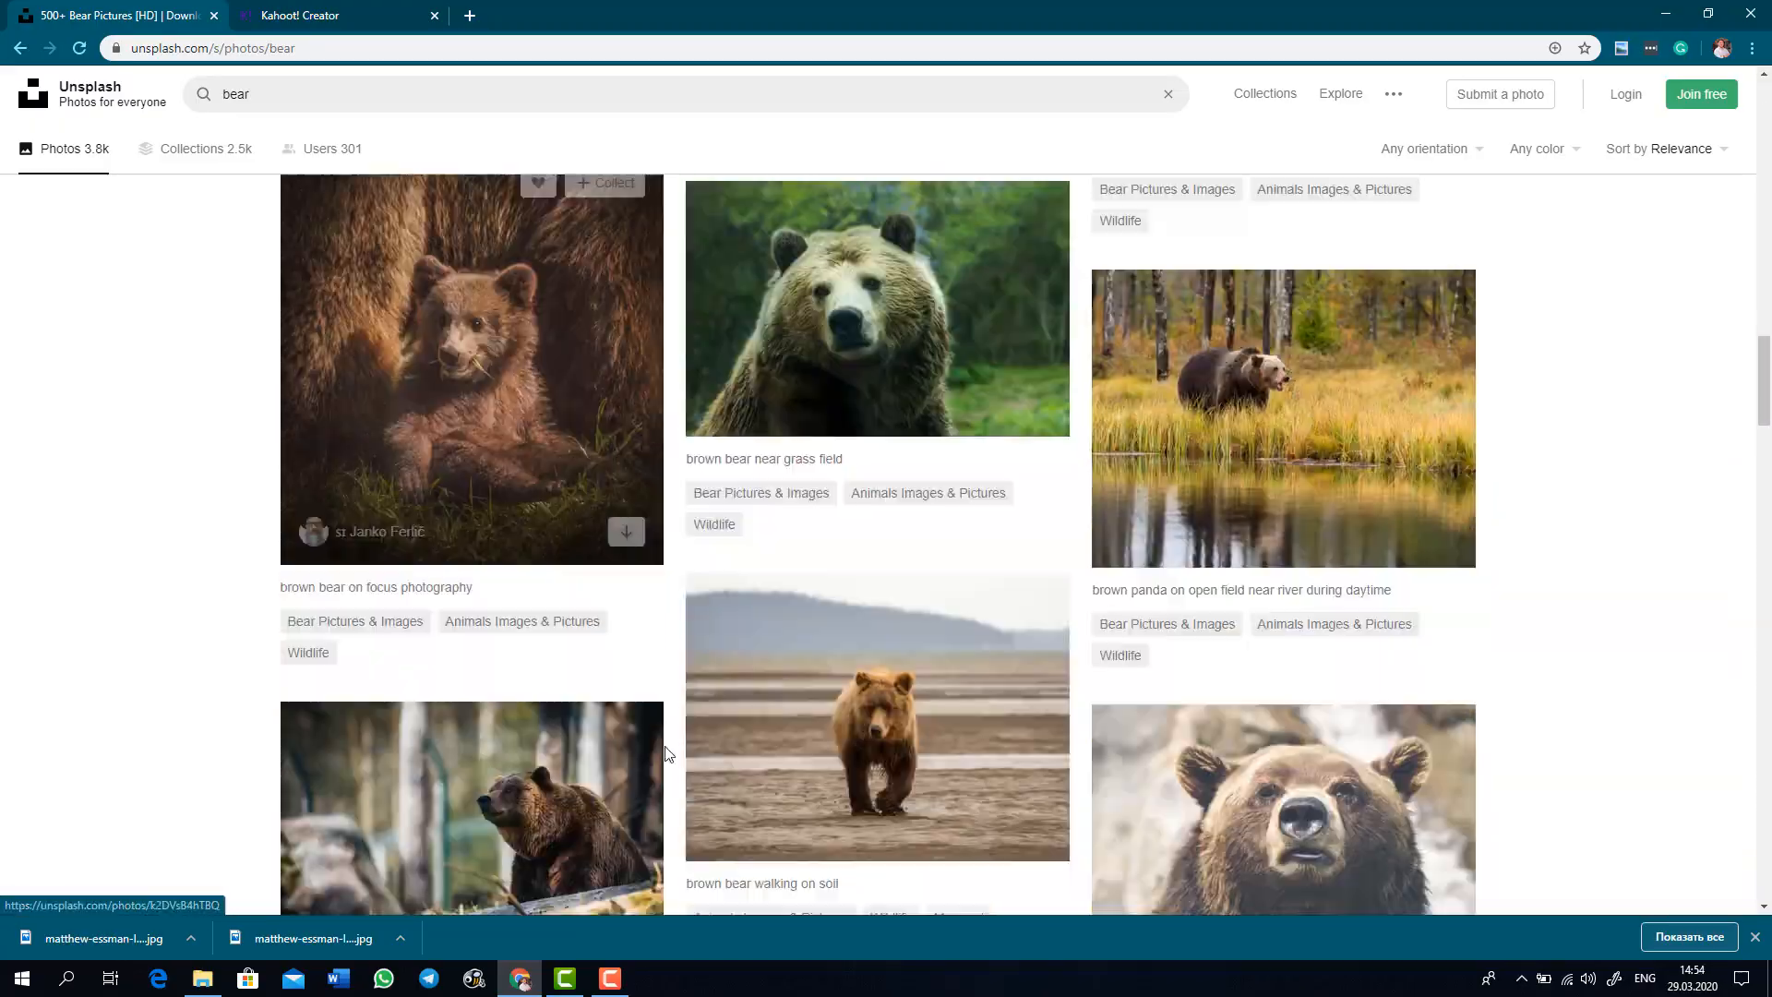
pyautogui.scroll(12, 772, 730)
pyautogui.scroll(14, 772, 730)
pyautogui.scroll(-3, 772, 730)
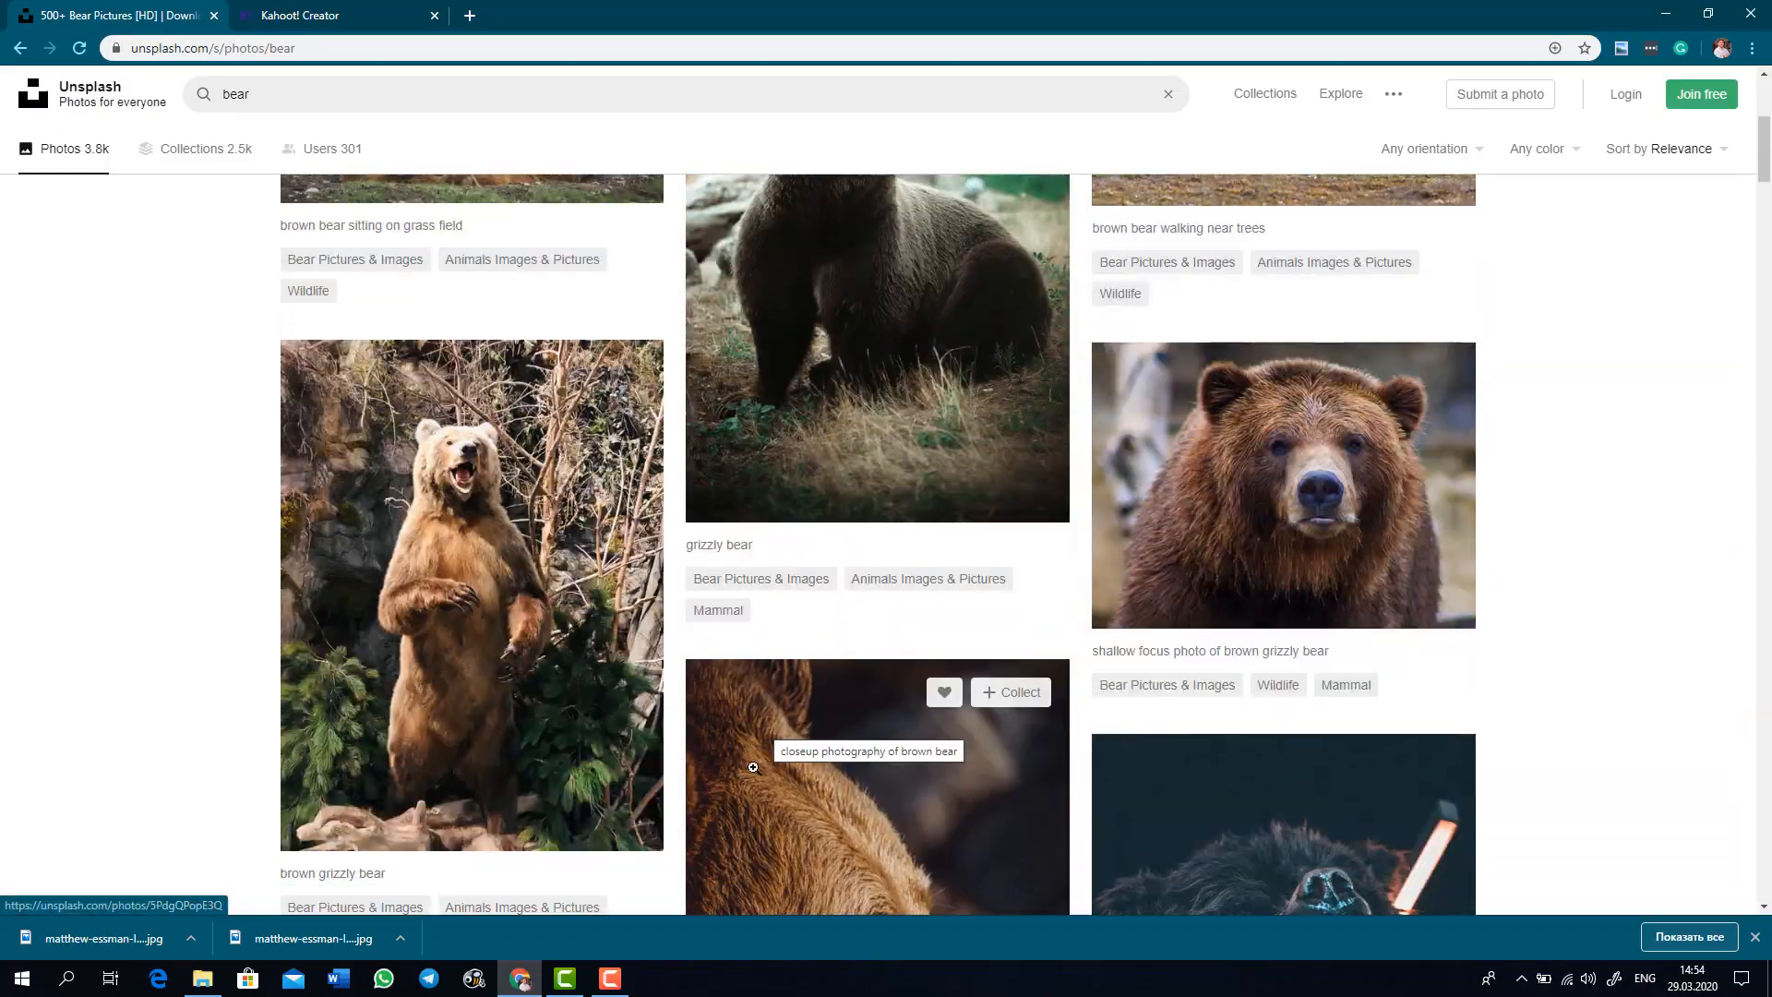
pyautogui.scroll(3, 772, 729)
pyautogui.scroll(-9, 626, 774)
pyautogui.scroll(-20, 626, 780)
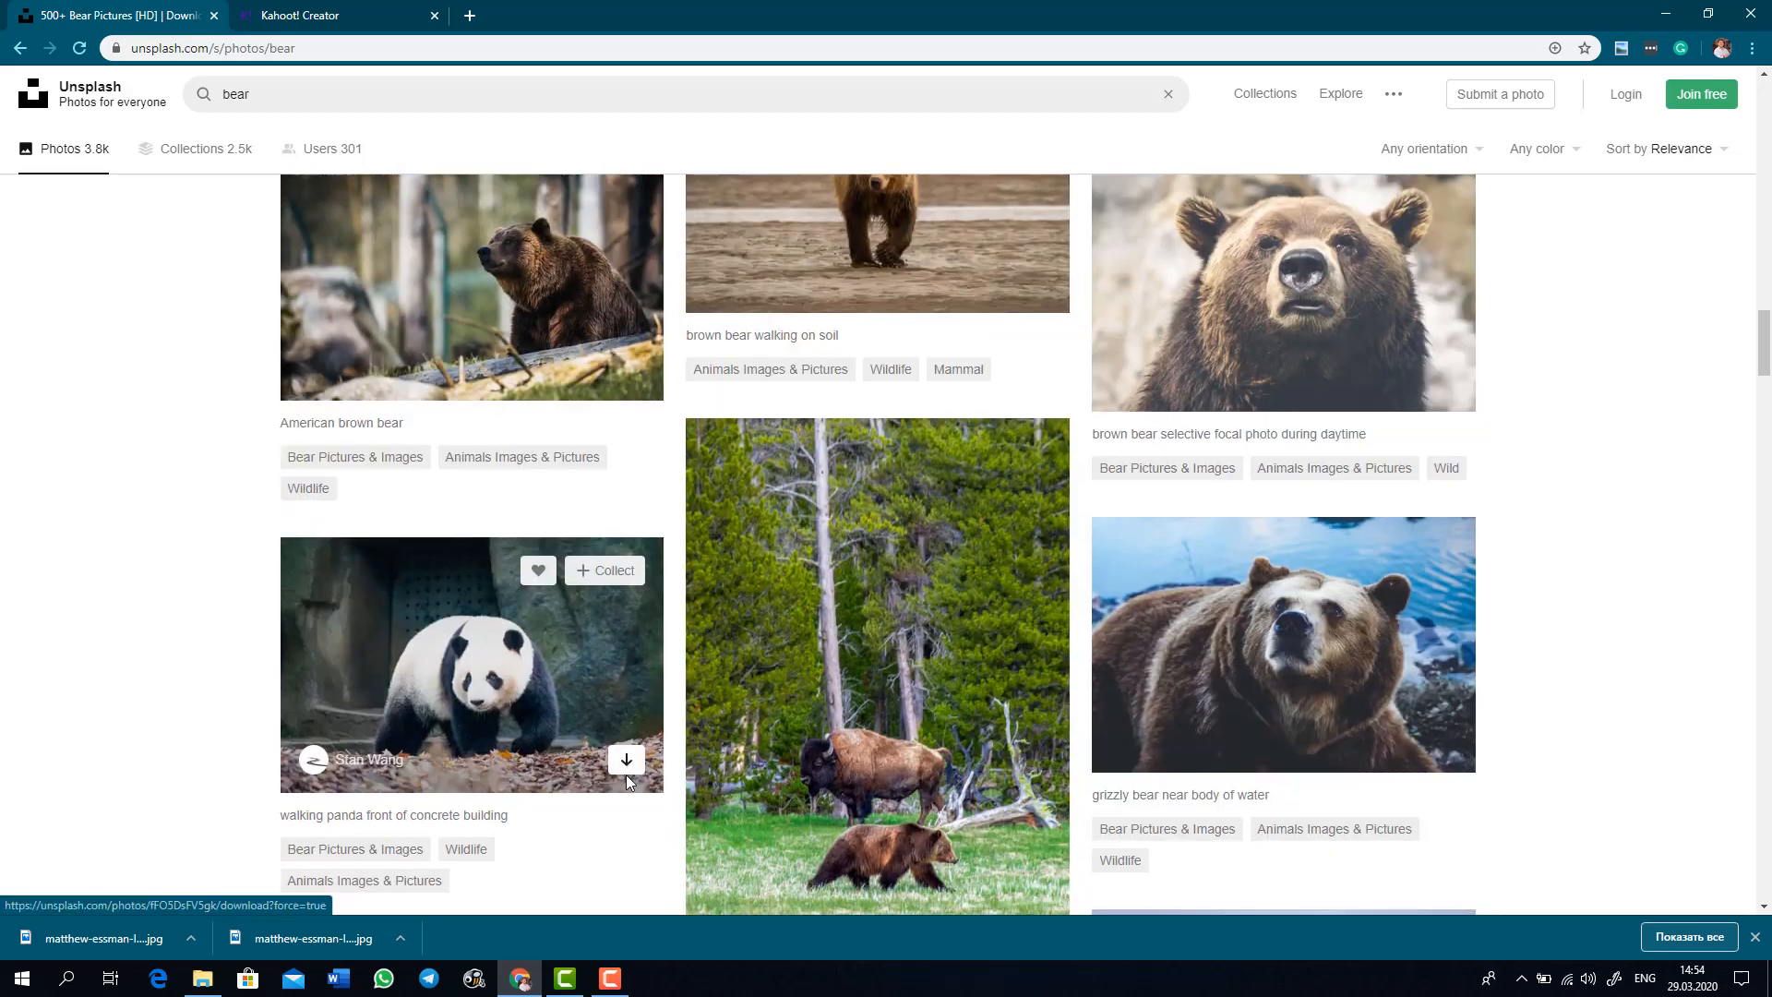
pyautogui.scroll(20, 1639, 740)
pyautogui.scroll(-4, 562, 667)
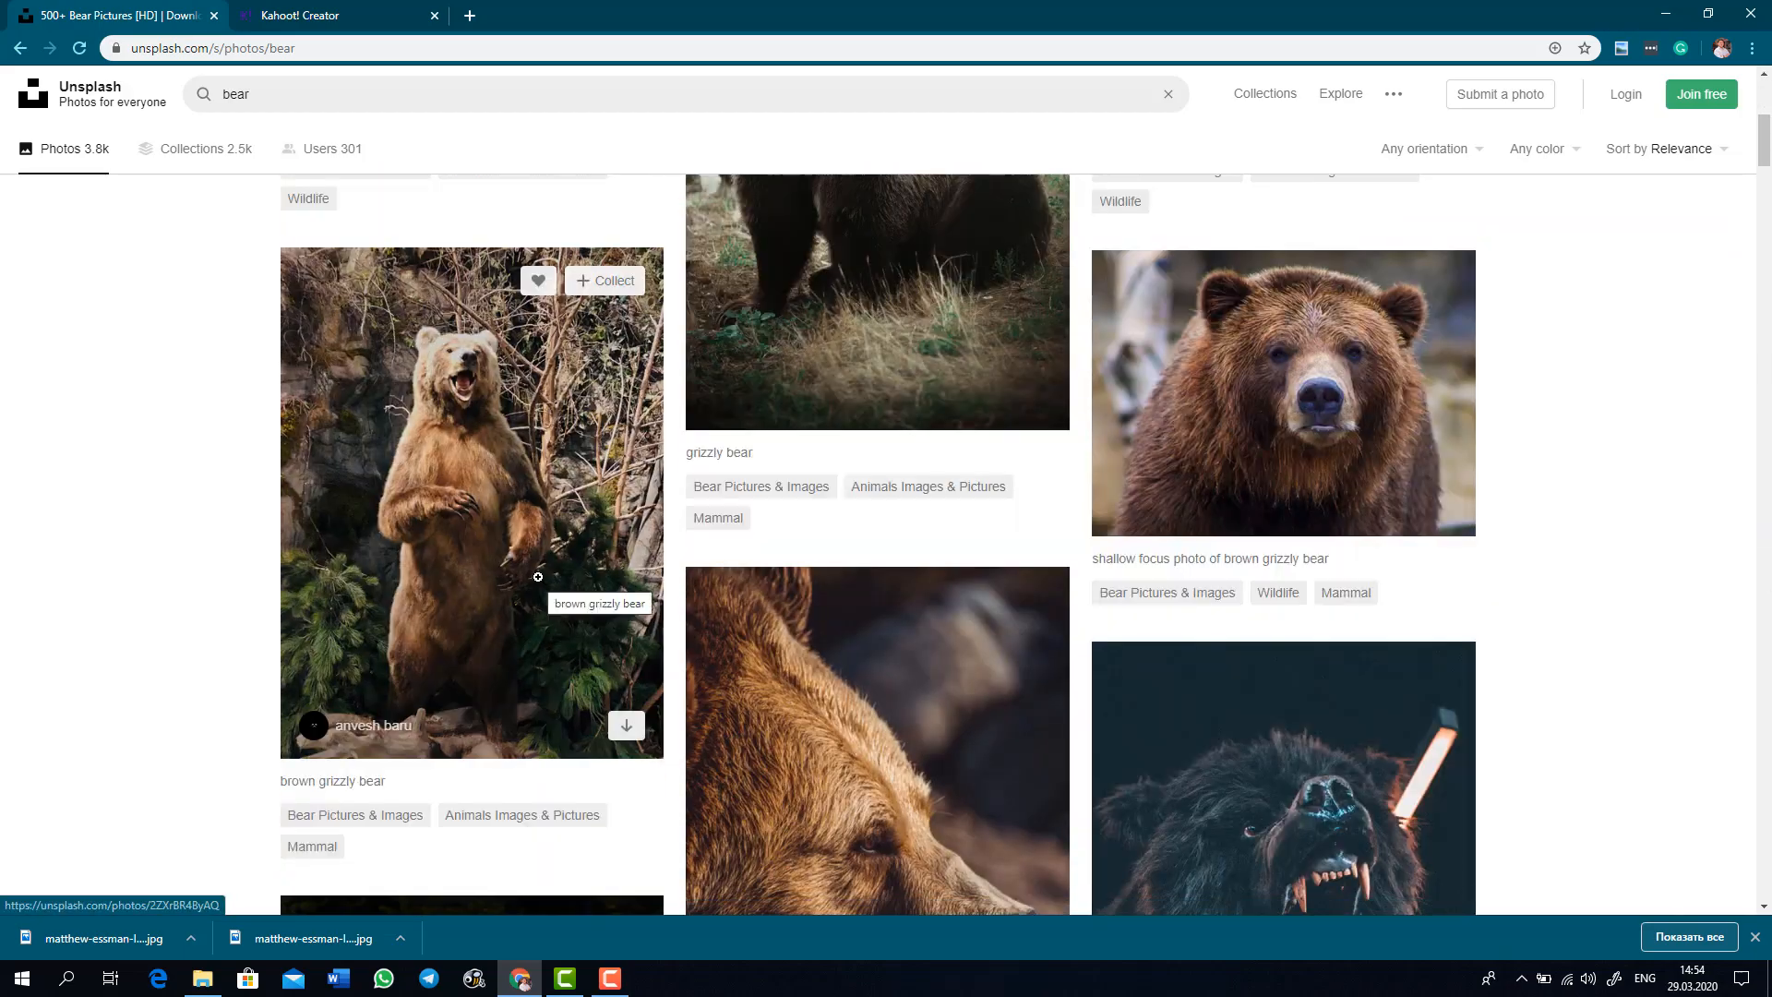
pyautogui.scroll(2, 563, 667)
pyautogui.click(563, 666)
pyautogui.click(1617, 126)
pyautogui.click(1594, 273)
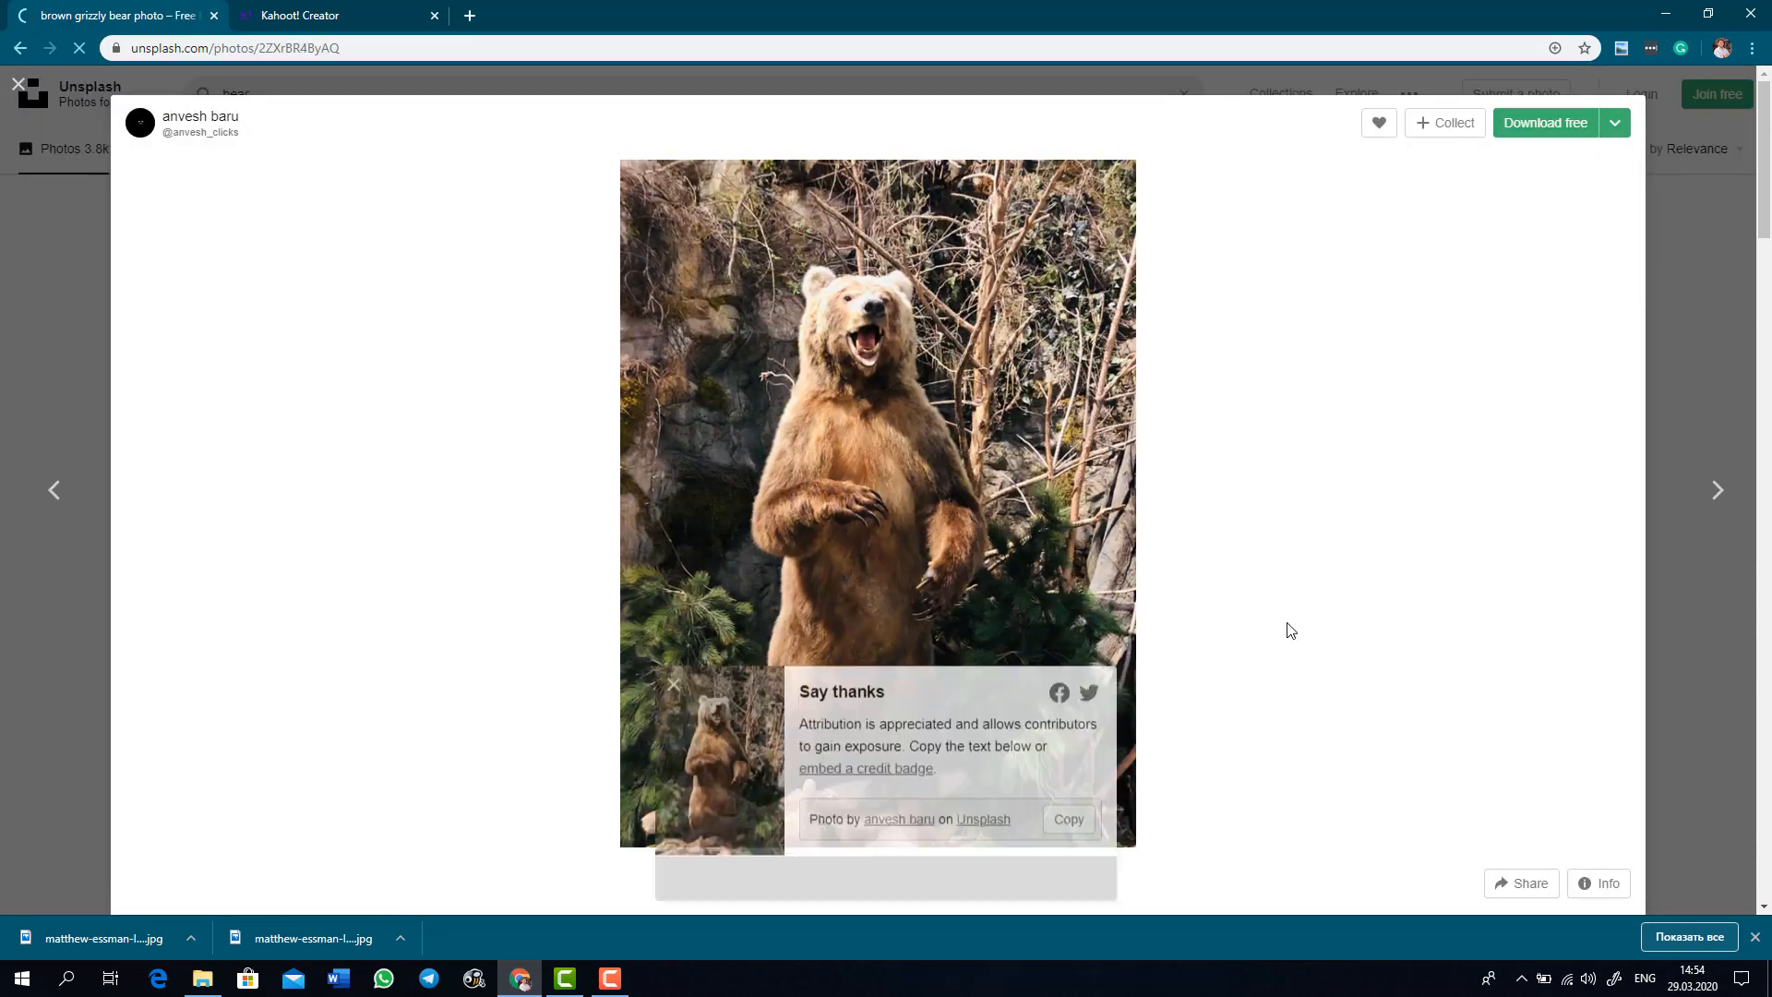
# Return to Kahoot and enter the bear question's first answer as "A) I would climb up nearest tree".
pyautogui.hotkey('ctrl', 'Tab')
pyautogui.click(509, 732)
pyautogui.write('A) I would climb up nearest tree')
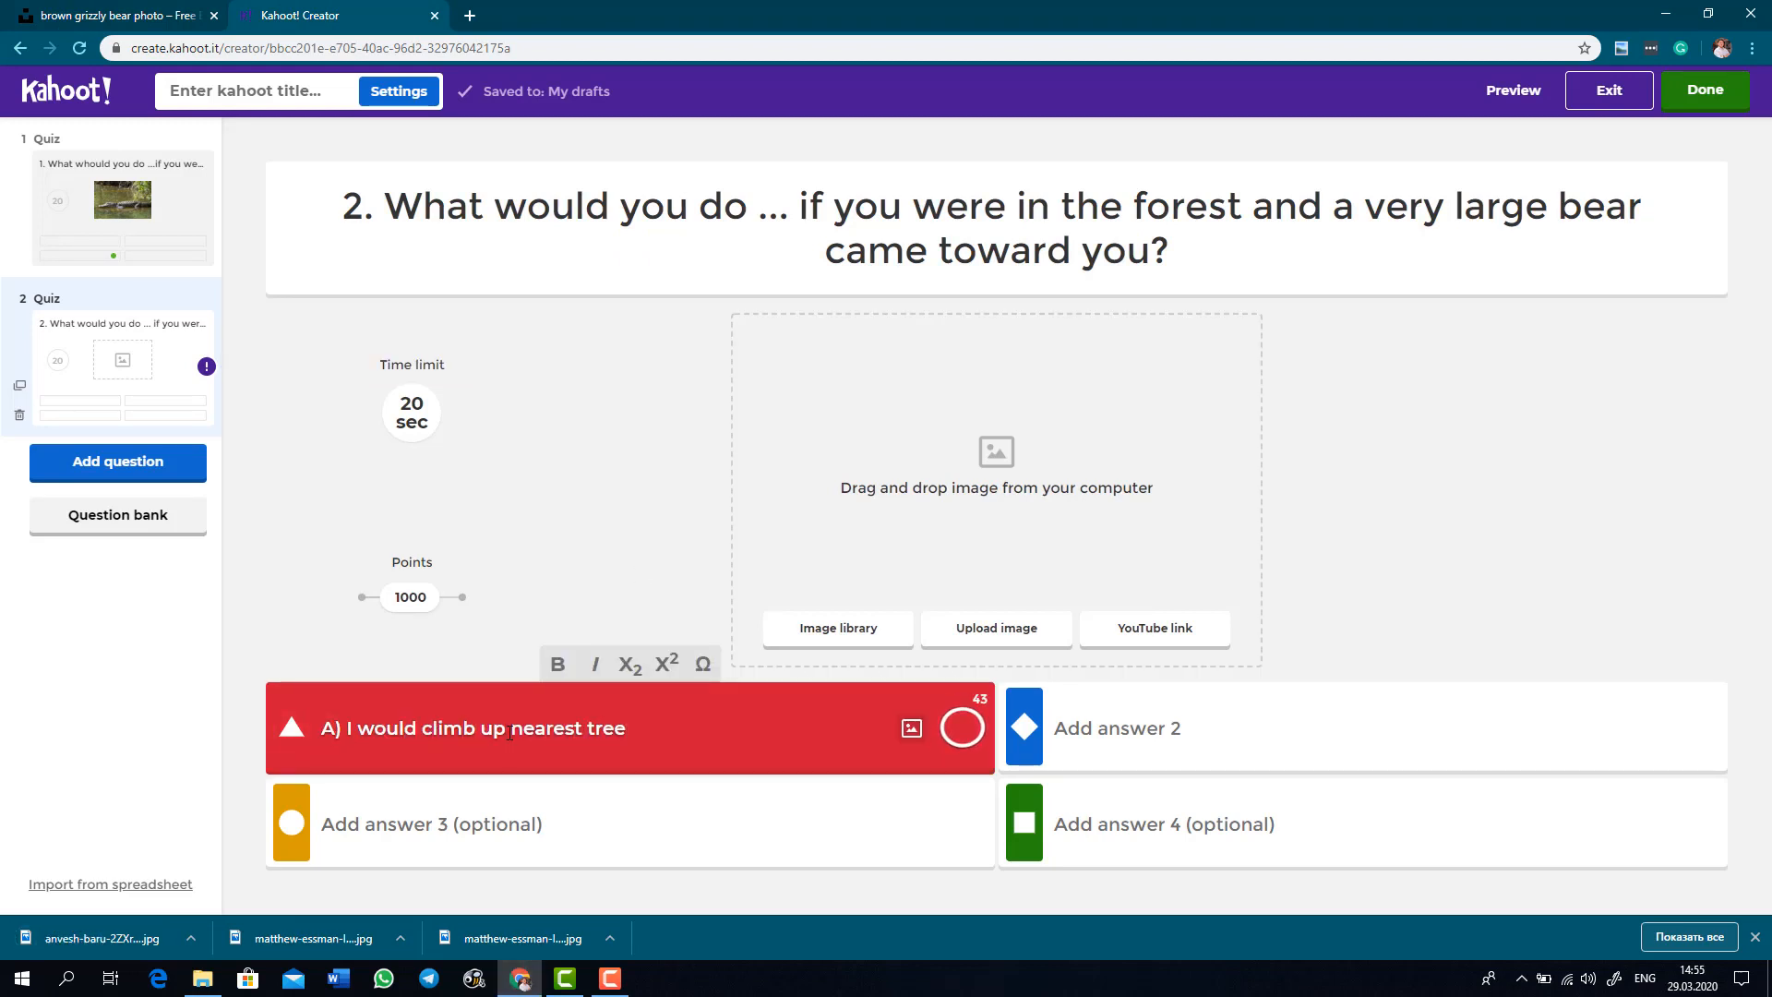
# Enter the bear question's second answer as "B) I would lie on the ground and pretend to be dead".
pyautogui.click(1150, 718)
pyautogui.write('B) ')
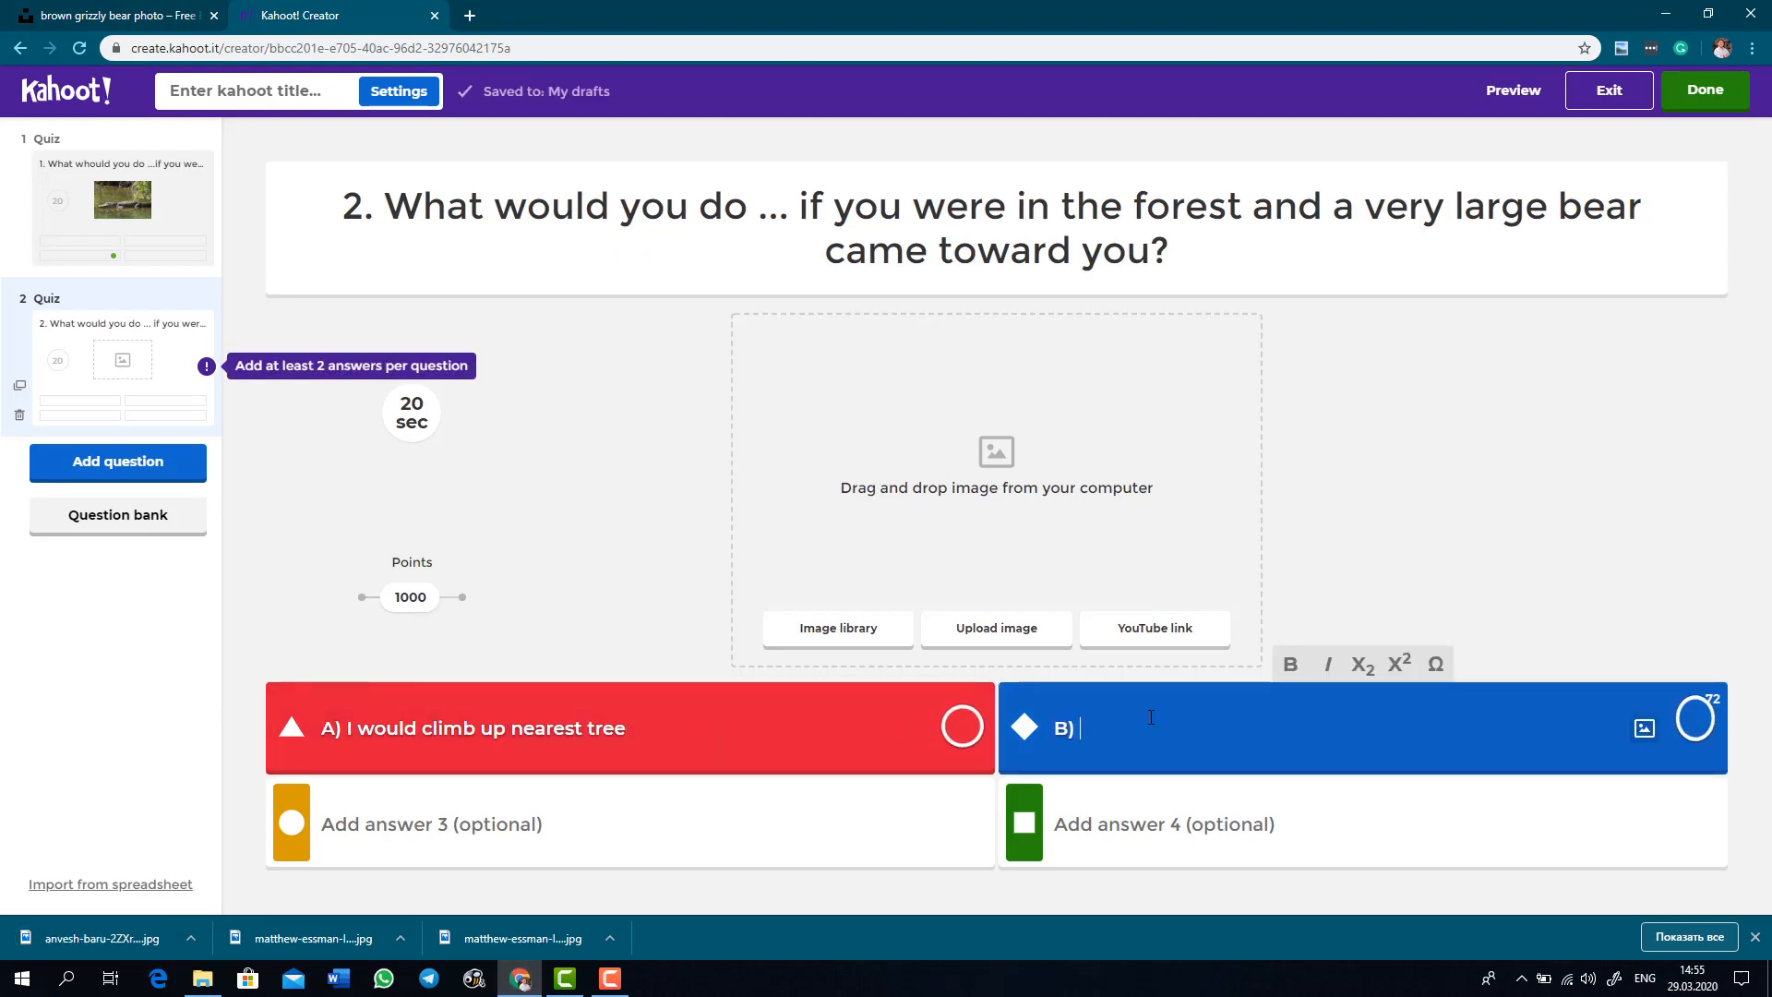
pyautogui.write('I would climb')
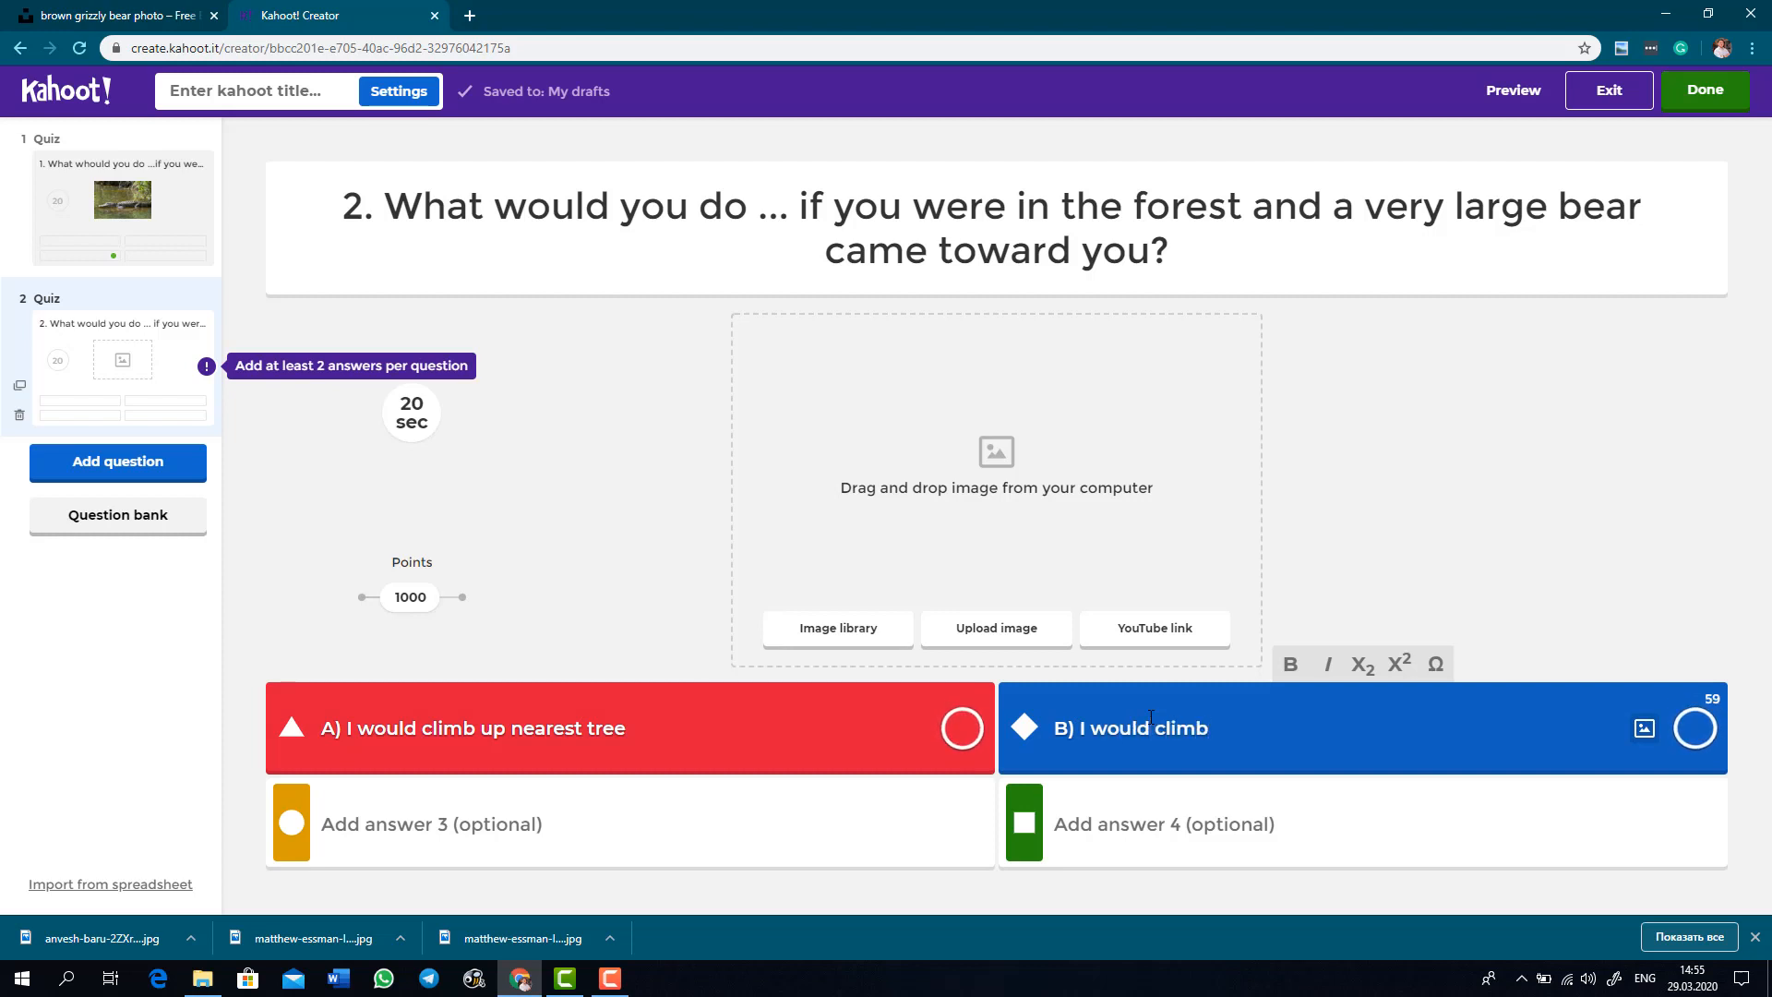
pyautogui.press('BackSpace')
pyautogui.press('BackSpace')
pyautogui.press('BackSpace')
pyautogui.press('BackSpace')
pyautogui.press('BackSpace')
pyautogui.write('lie on the groun')
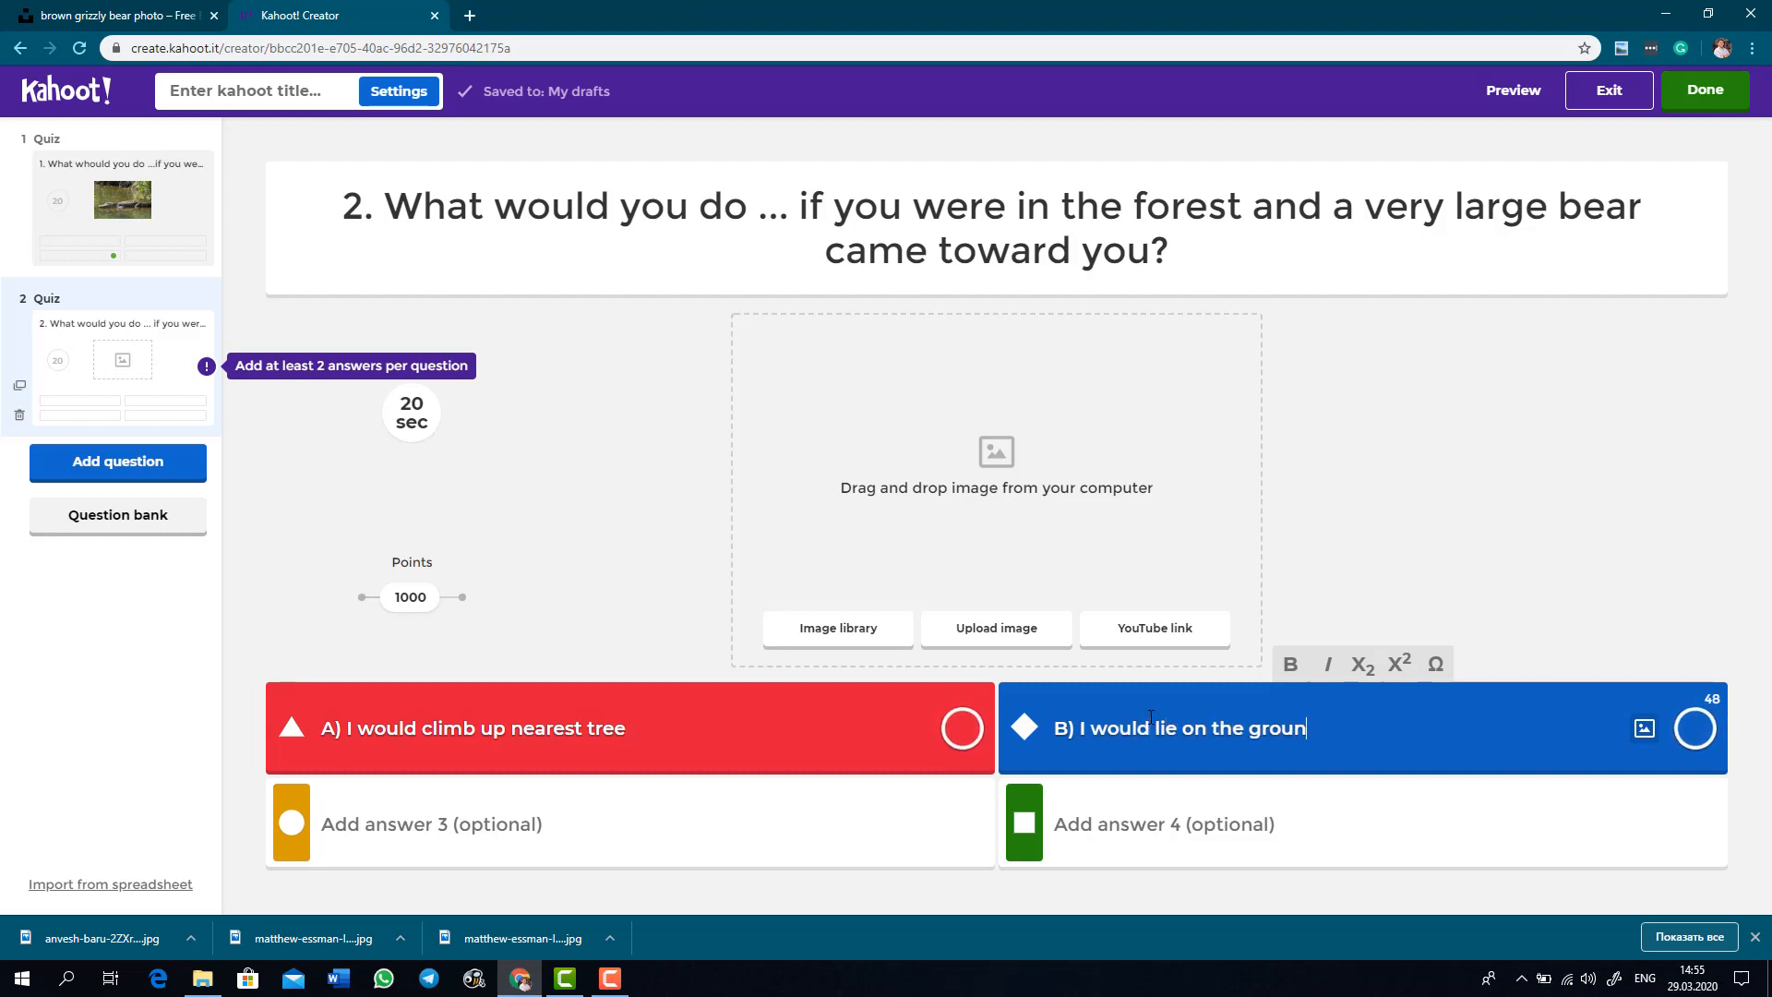
pyautogui.write('d and pretend')
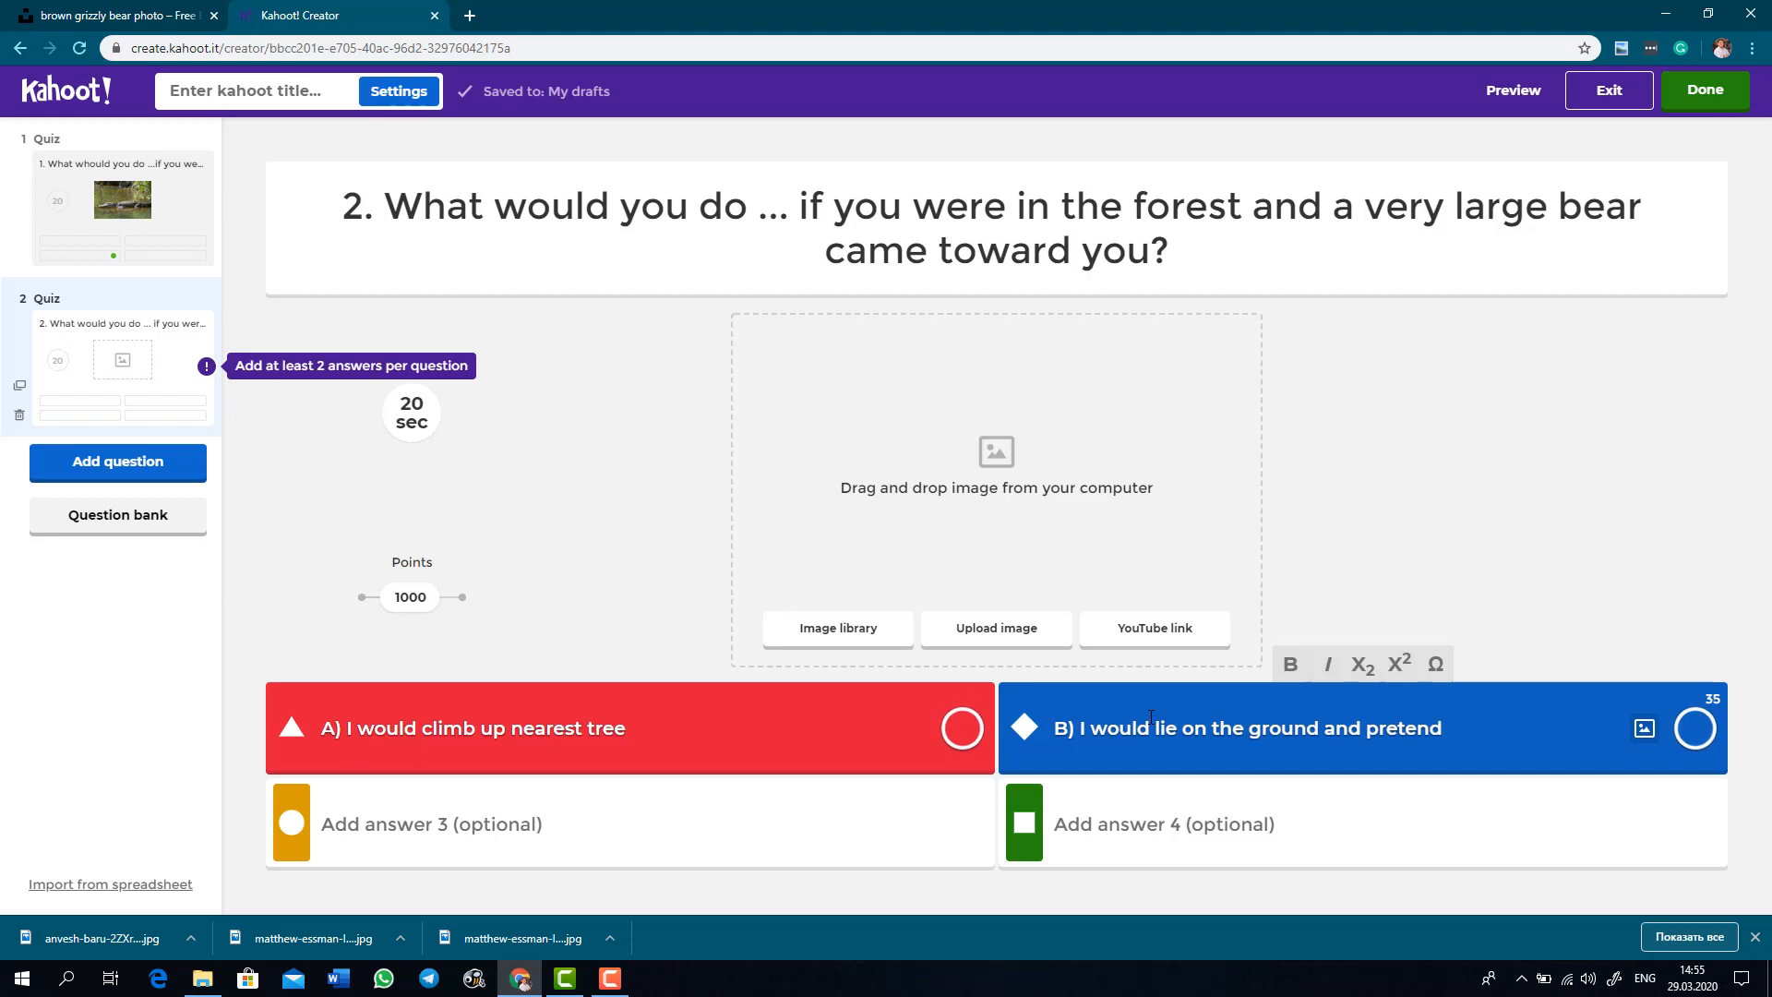
pyautogui.write(' to be dead')
# Enter the bear question's third answer as "C) I would run away as fast as I could".
pyautogui.click(591, 830)
pyautogui.write('C) ')
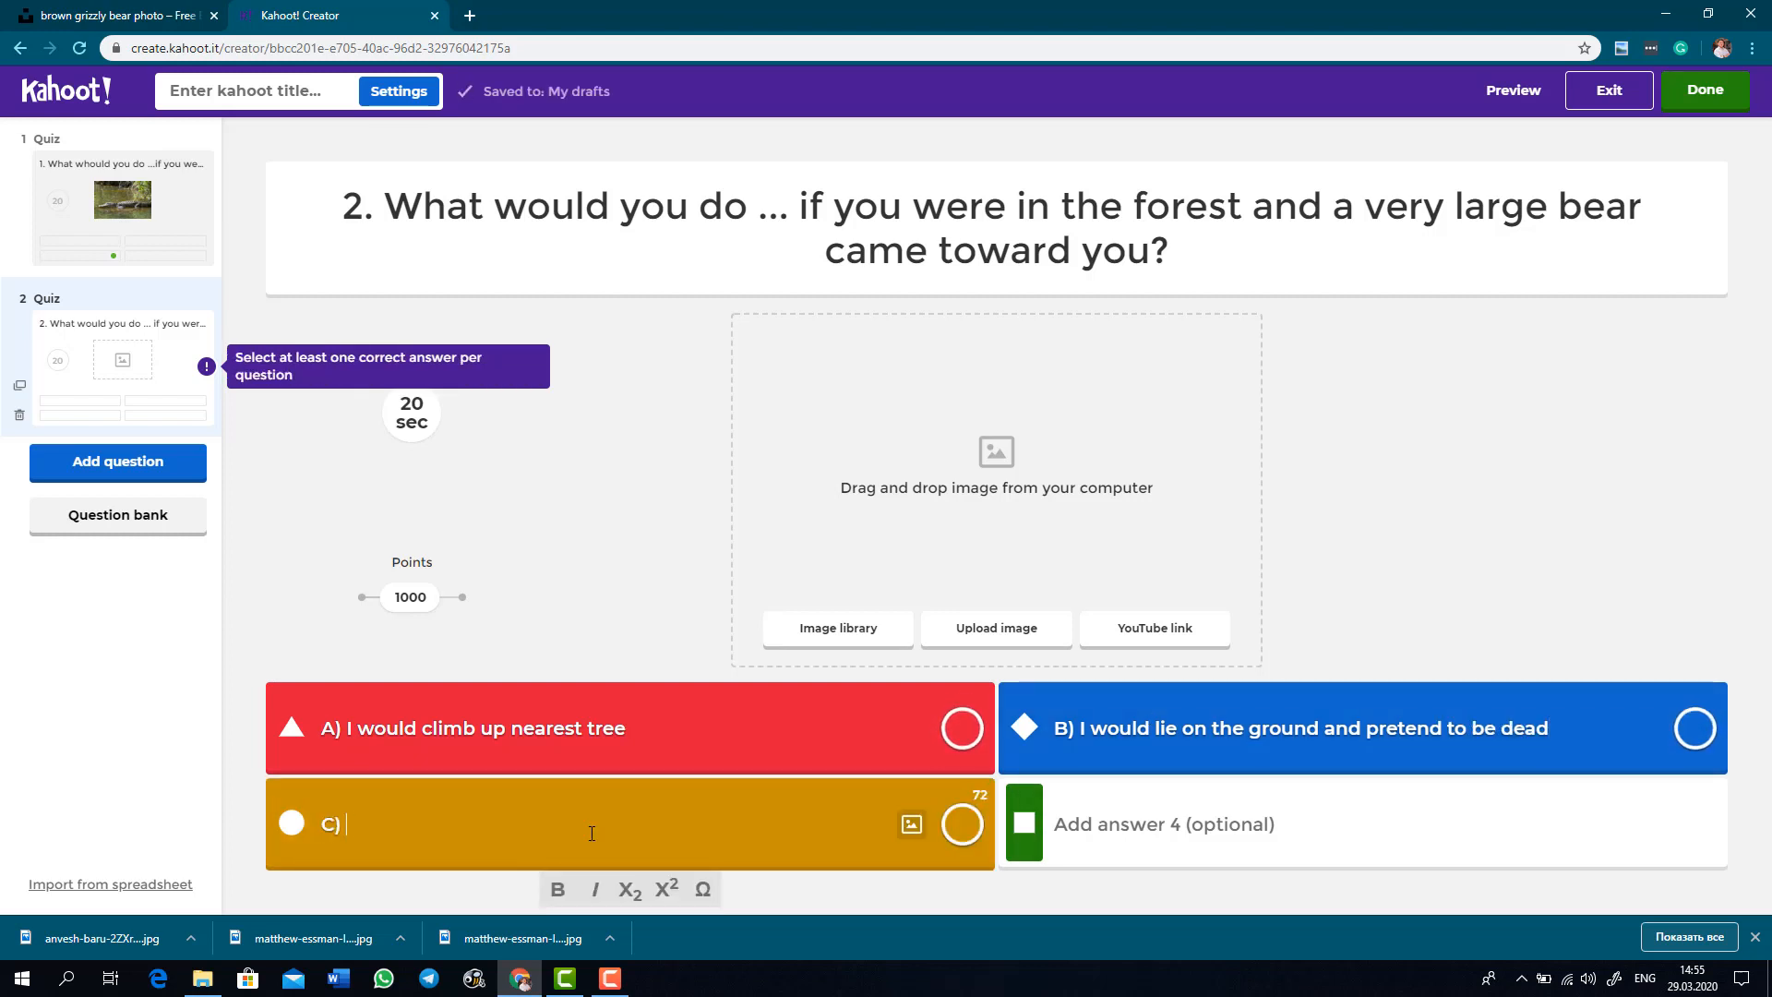
pyautogui.write('I would run away as fast as ')
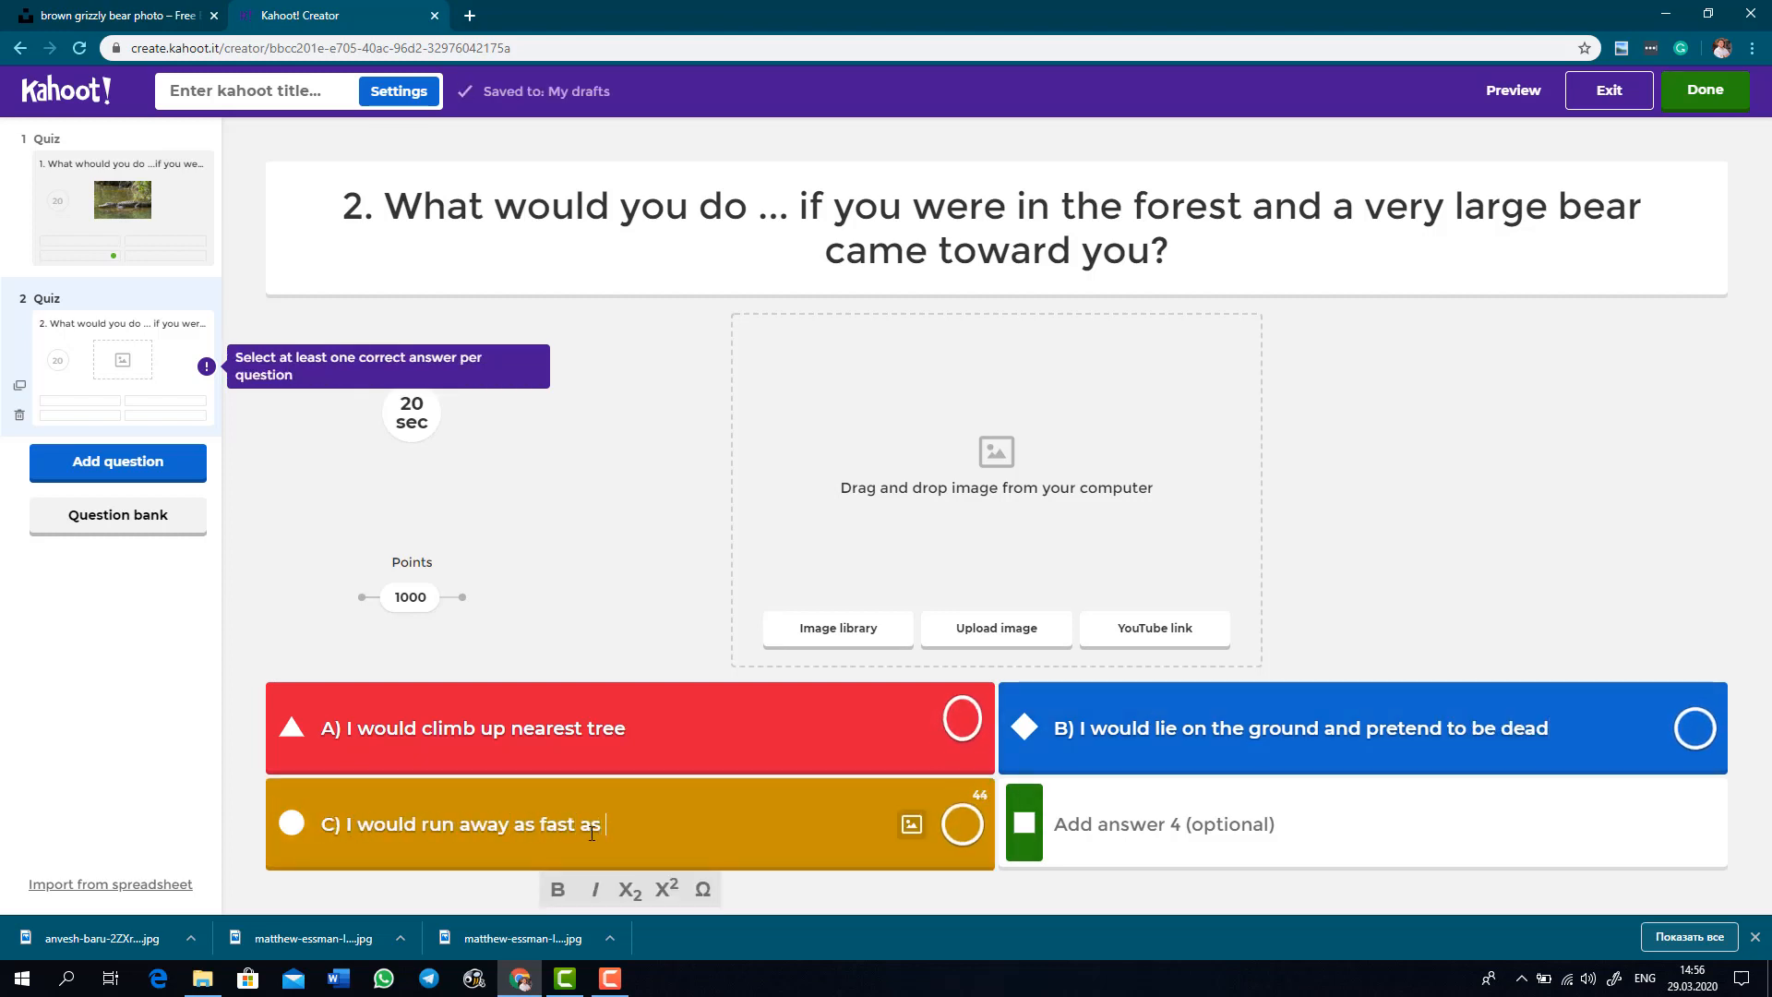
pyautogui.write('I could')
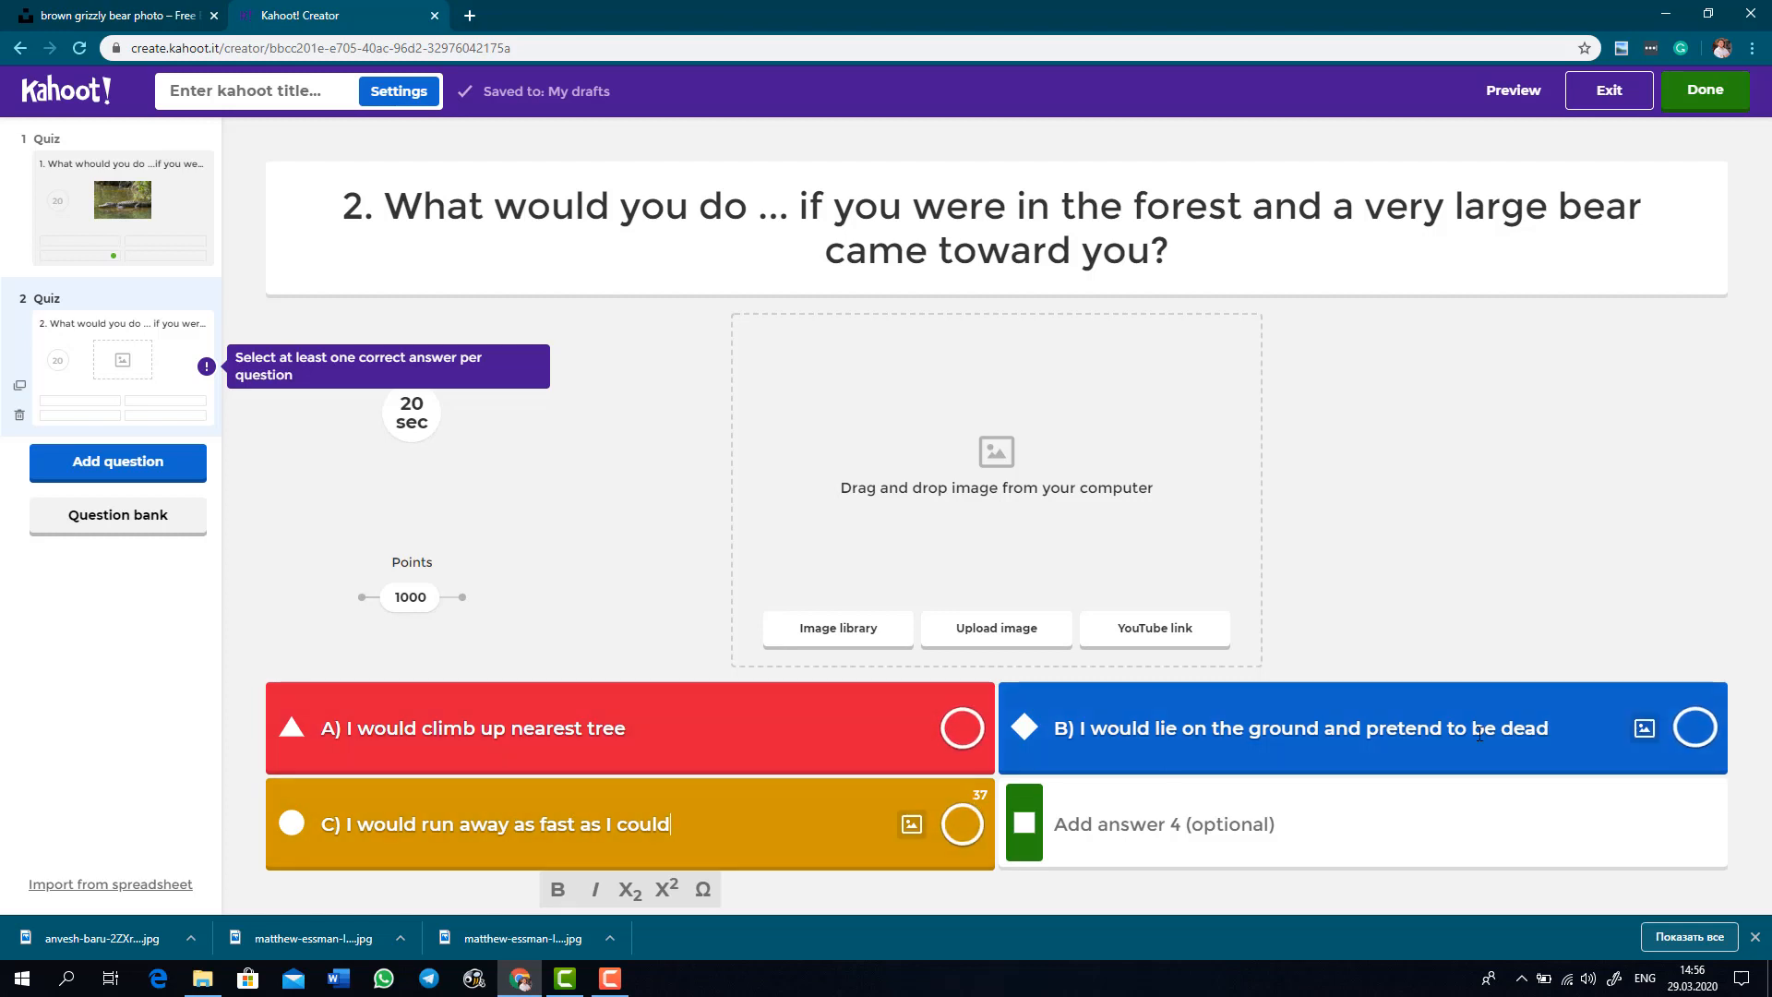
# Mark answer B of the bear question as correct and add the downloaded bear photo as the question's image.
pyautogui.click(1695, 727)
pyautogui.click(190, 938)
pyautogui.moveTo(962, 511); pyautogui.dragTo(963, 511)
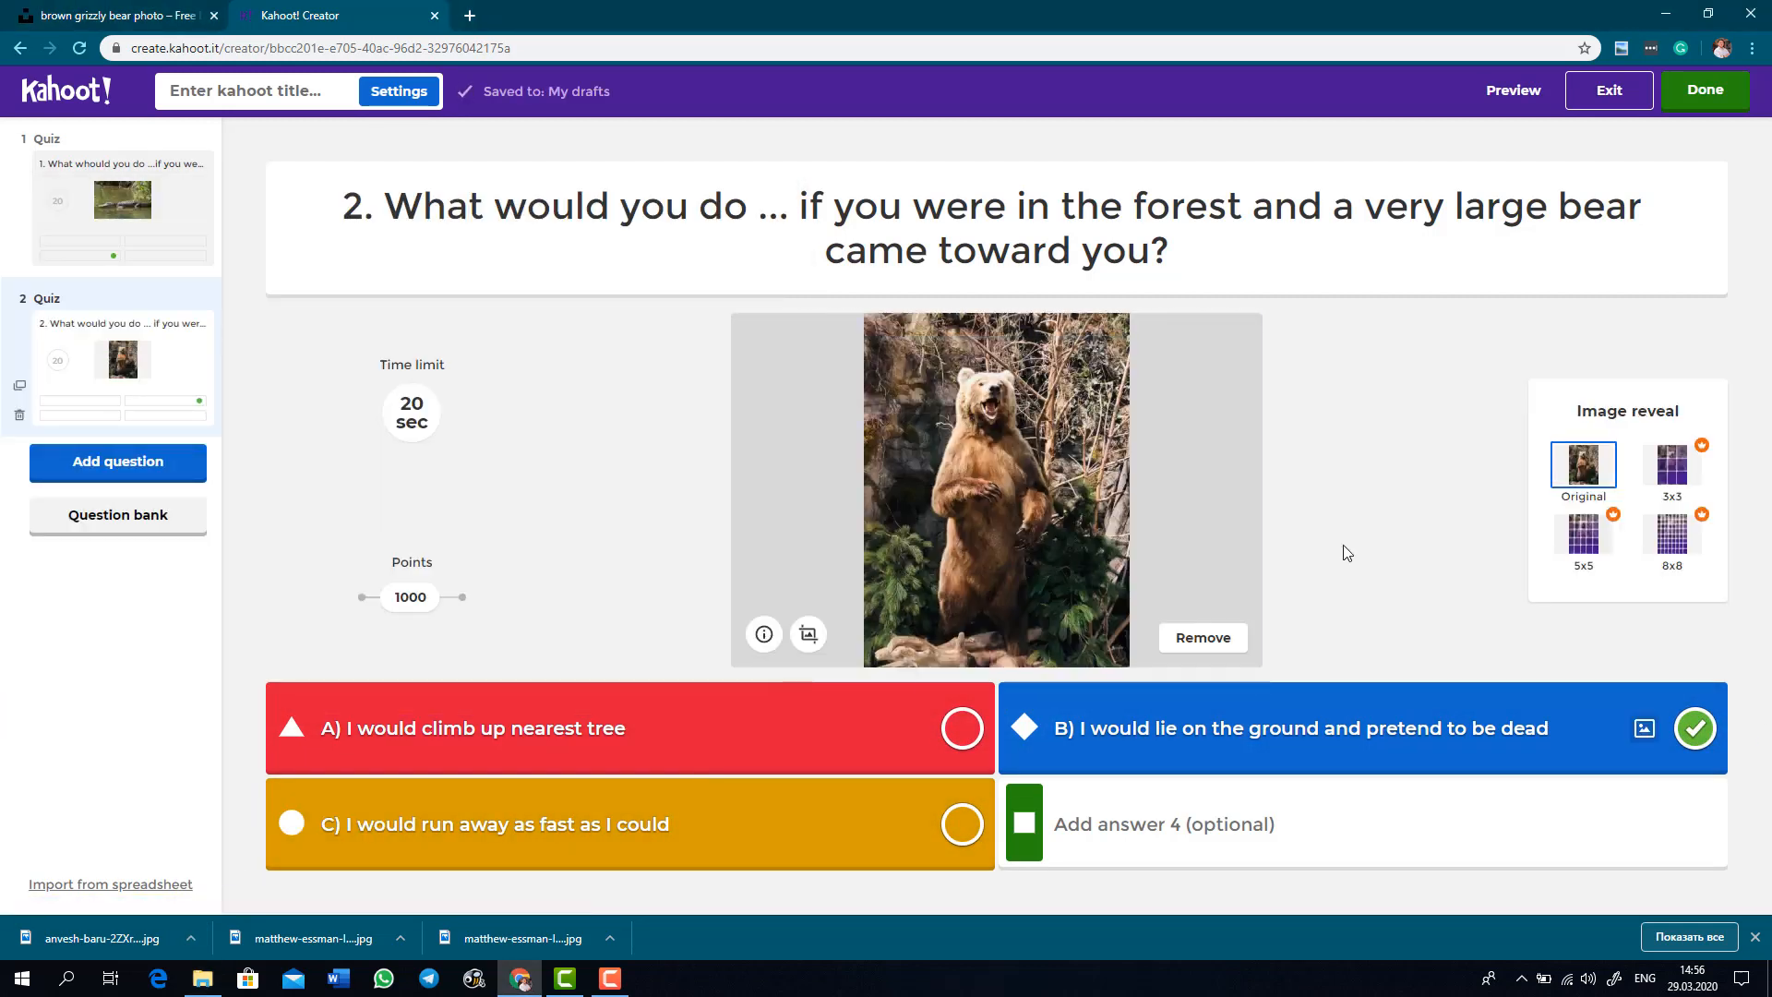
# Add a third question titled "3. What would you do ... if you were in the middle of a field and a bull started running towar you?".
pyautogui.click(118, 462)
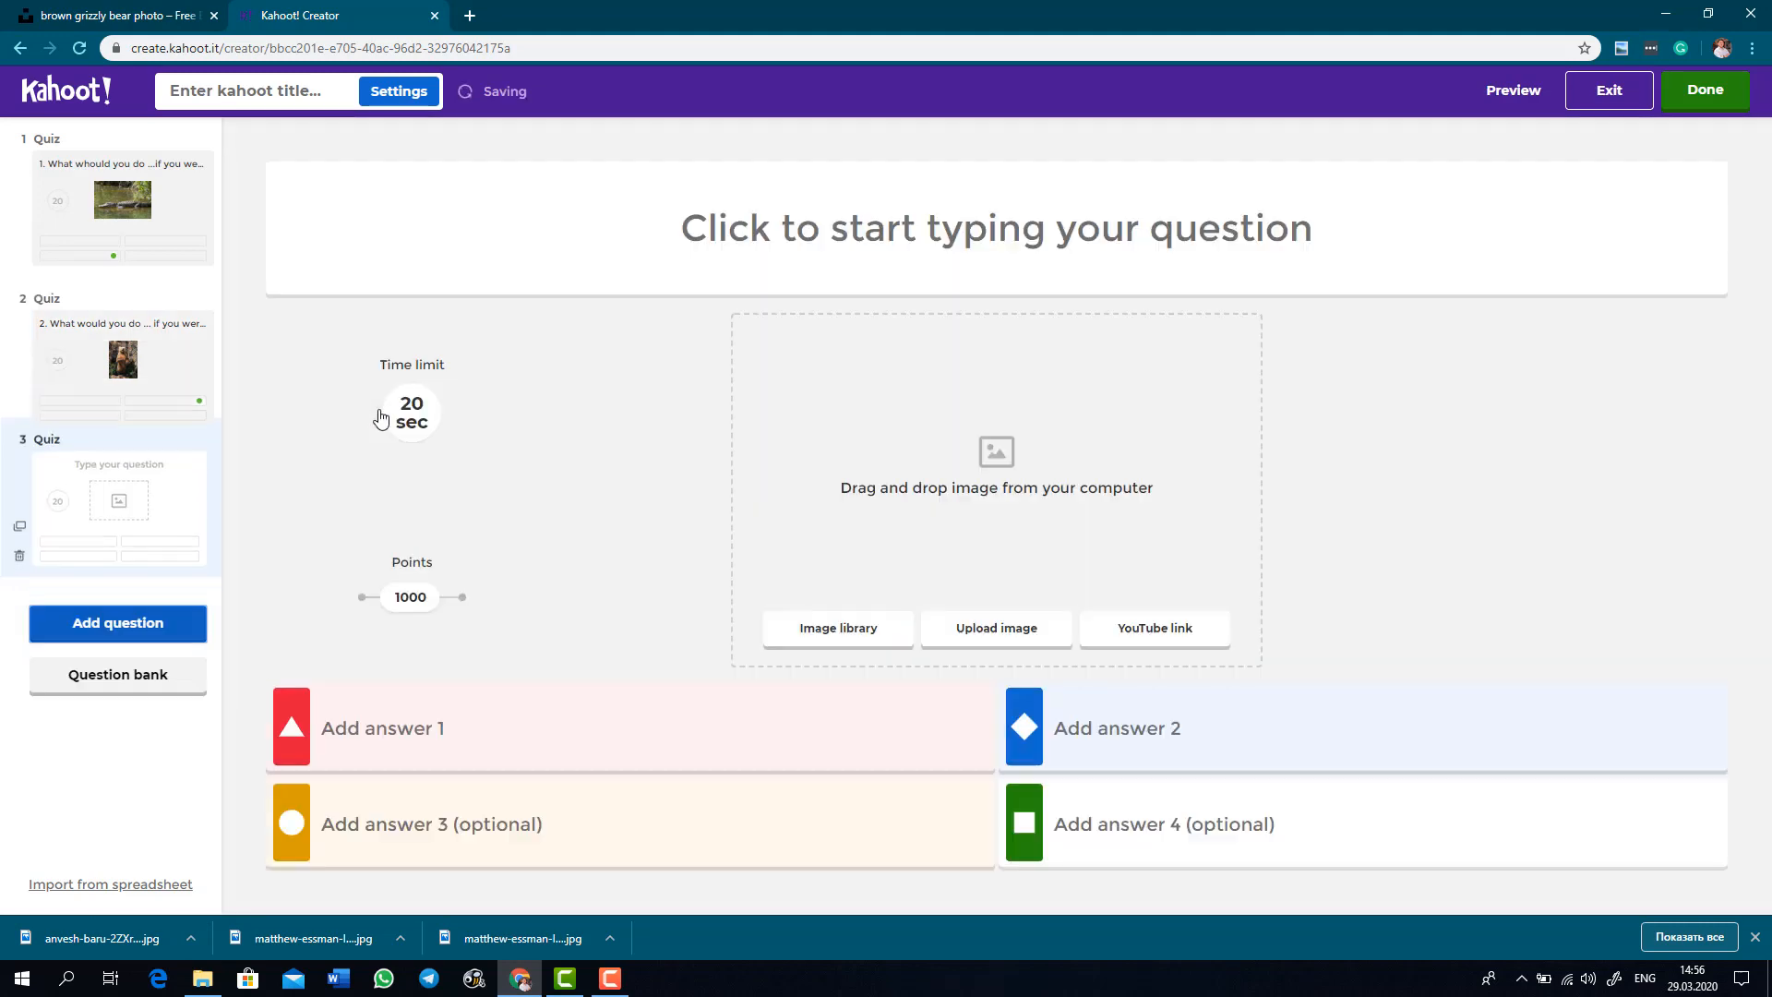
pyautogui.click(903, 239)
pyautogui.write('3. What would you do')
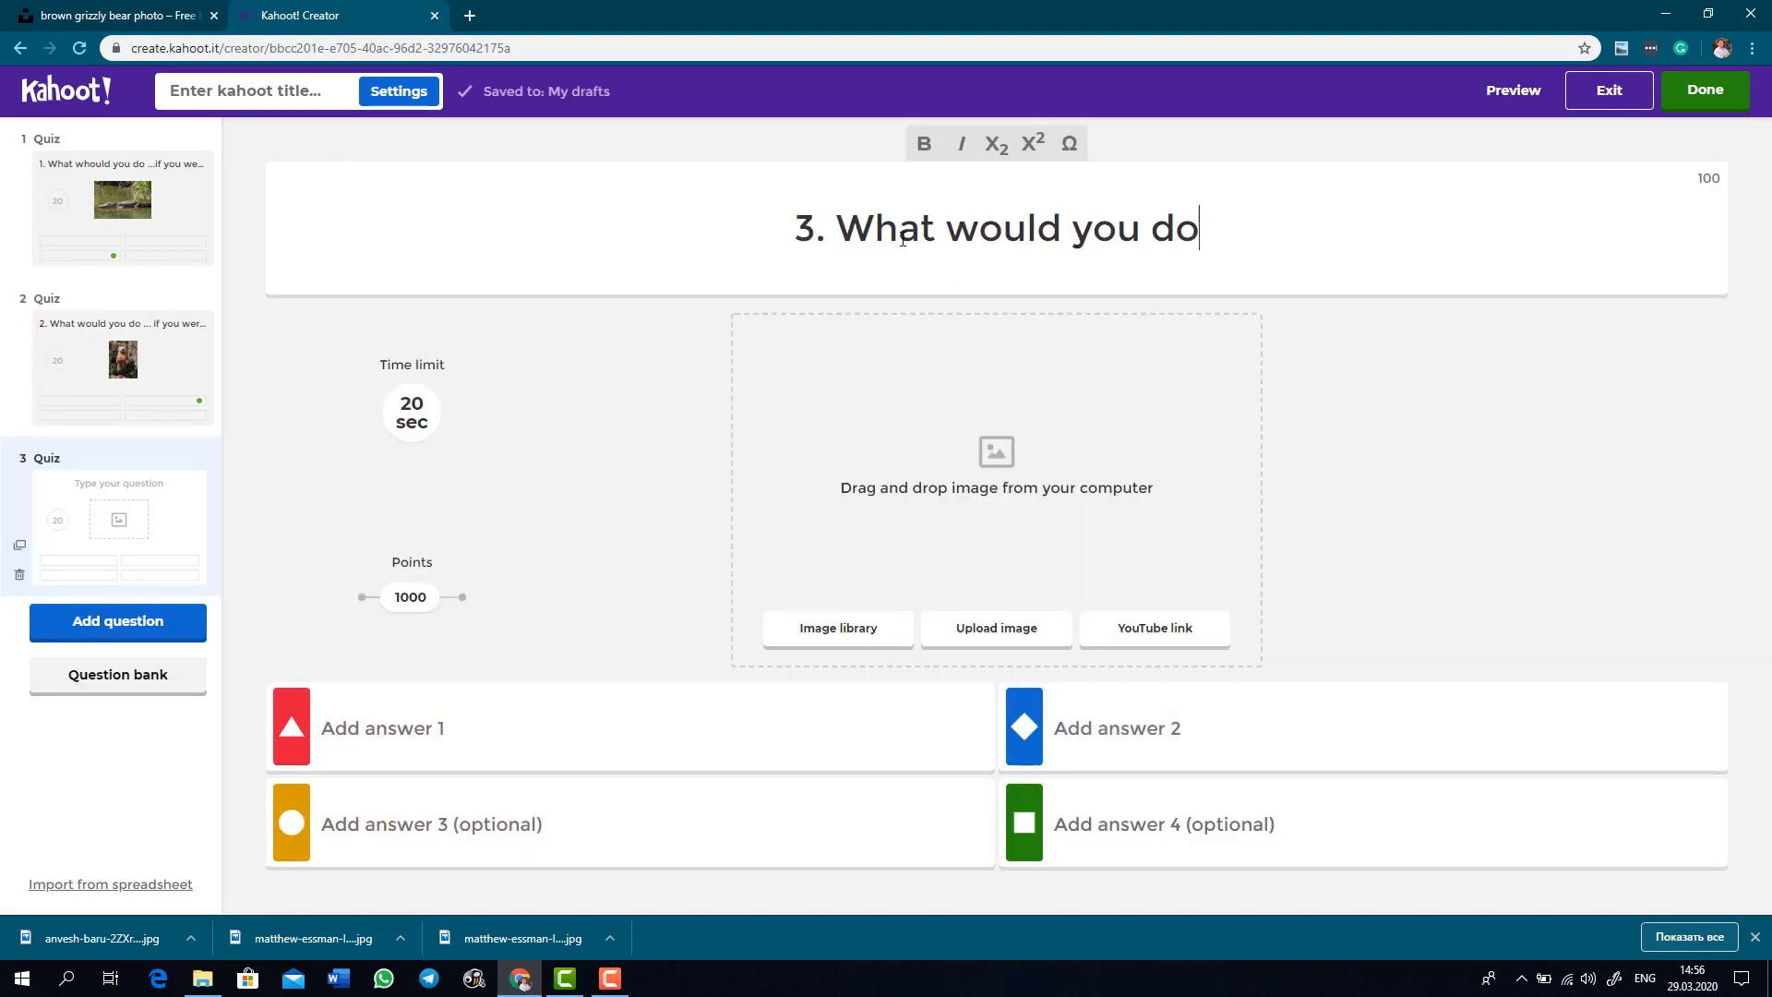
pyautogui.write(' ... if you were')
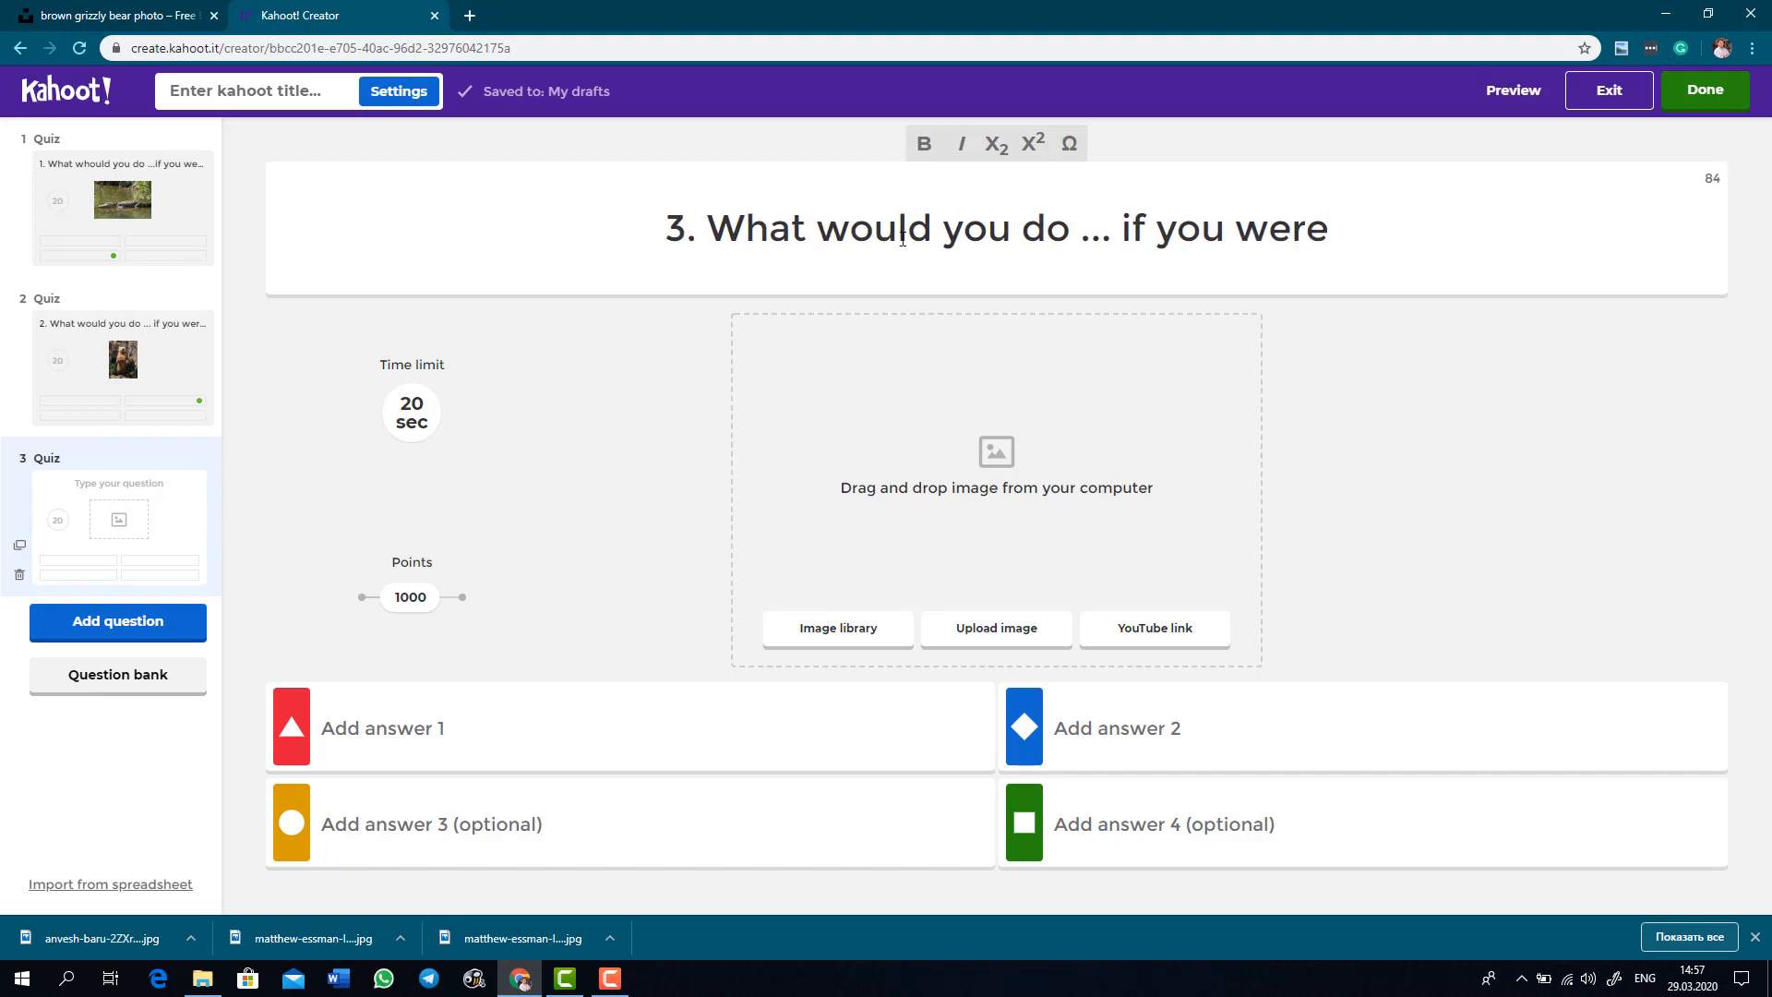
pyautogui.write(' in the middle of a field and')
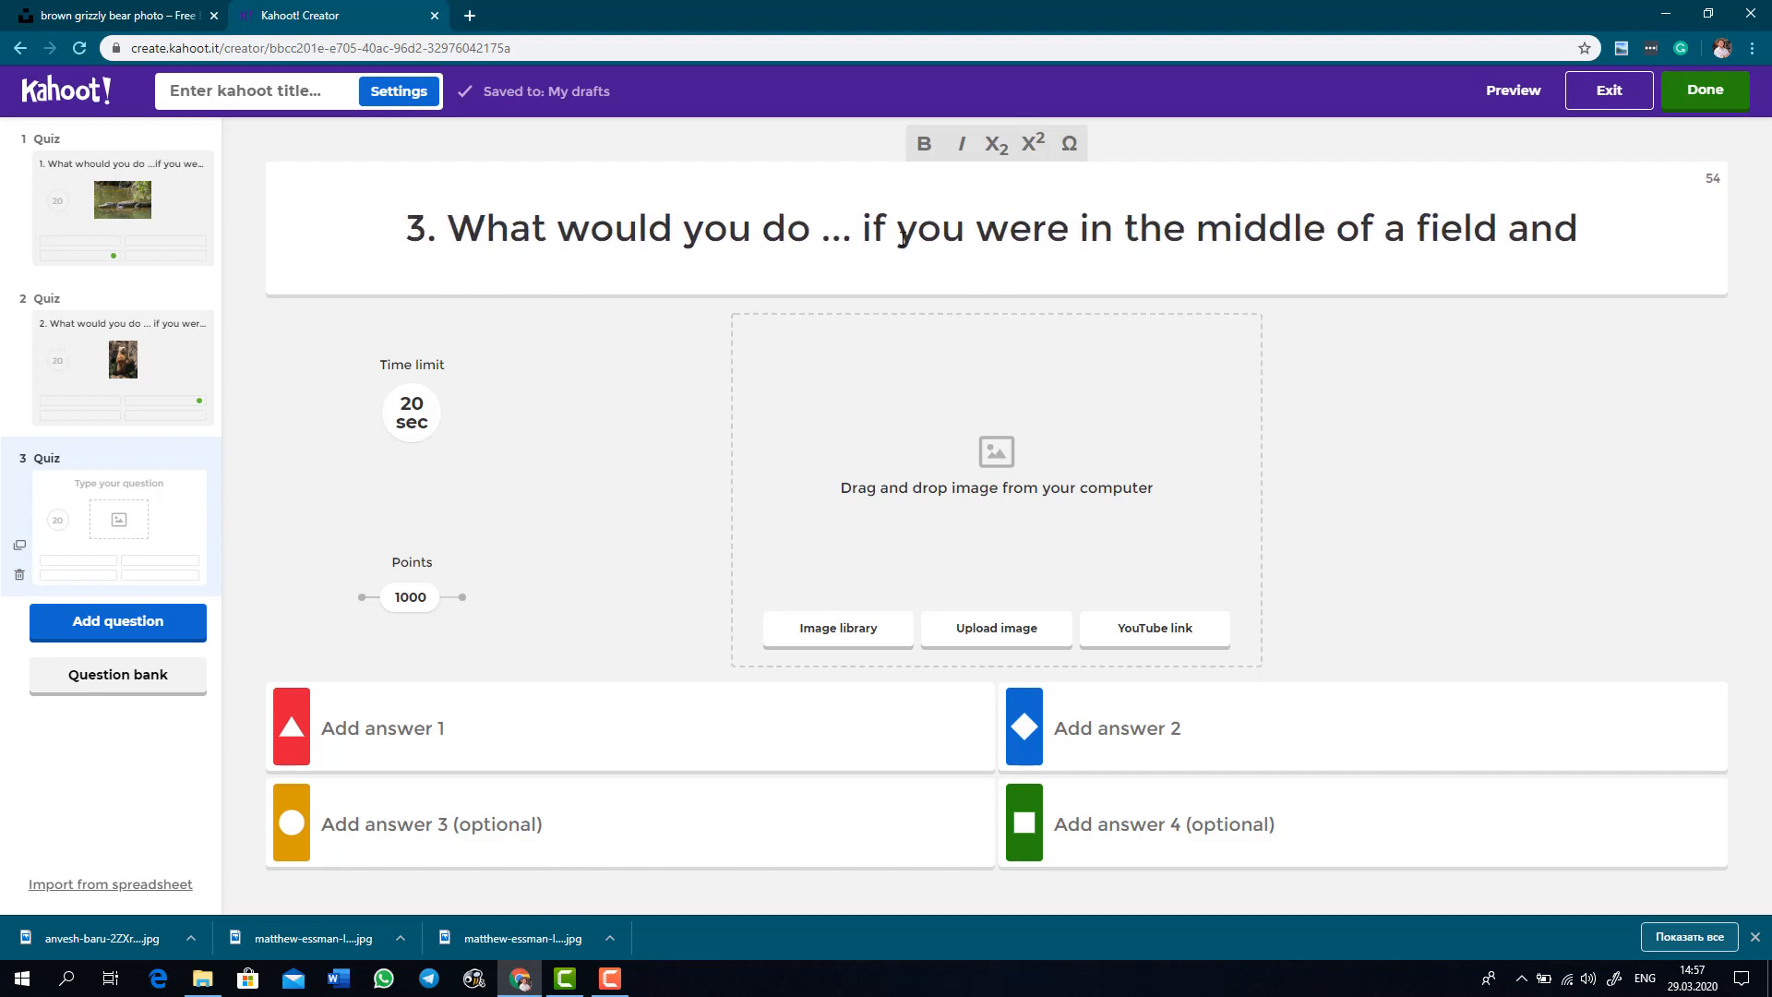
pyautogui.write(' a bull started running toward you?')
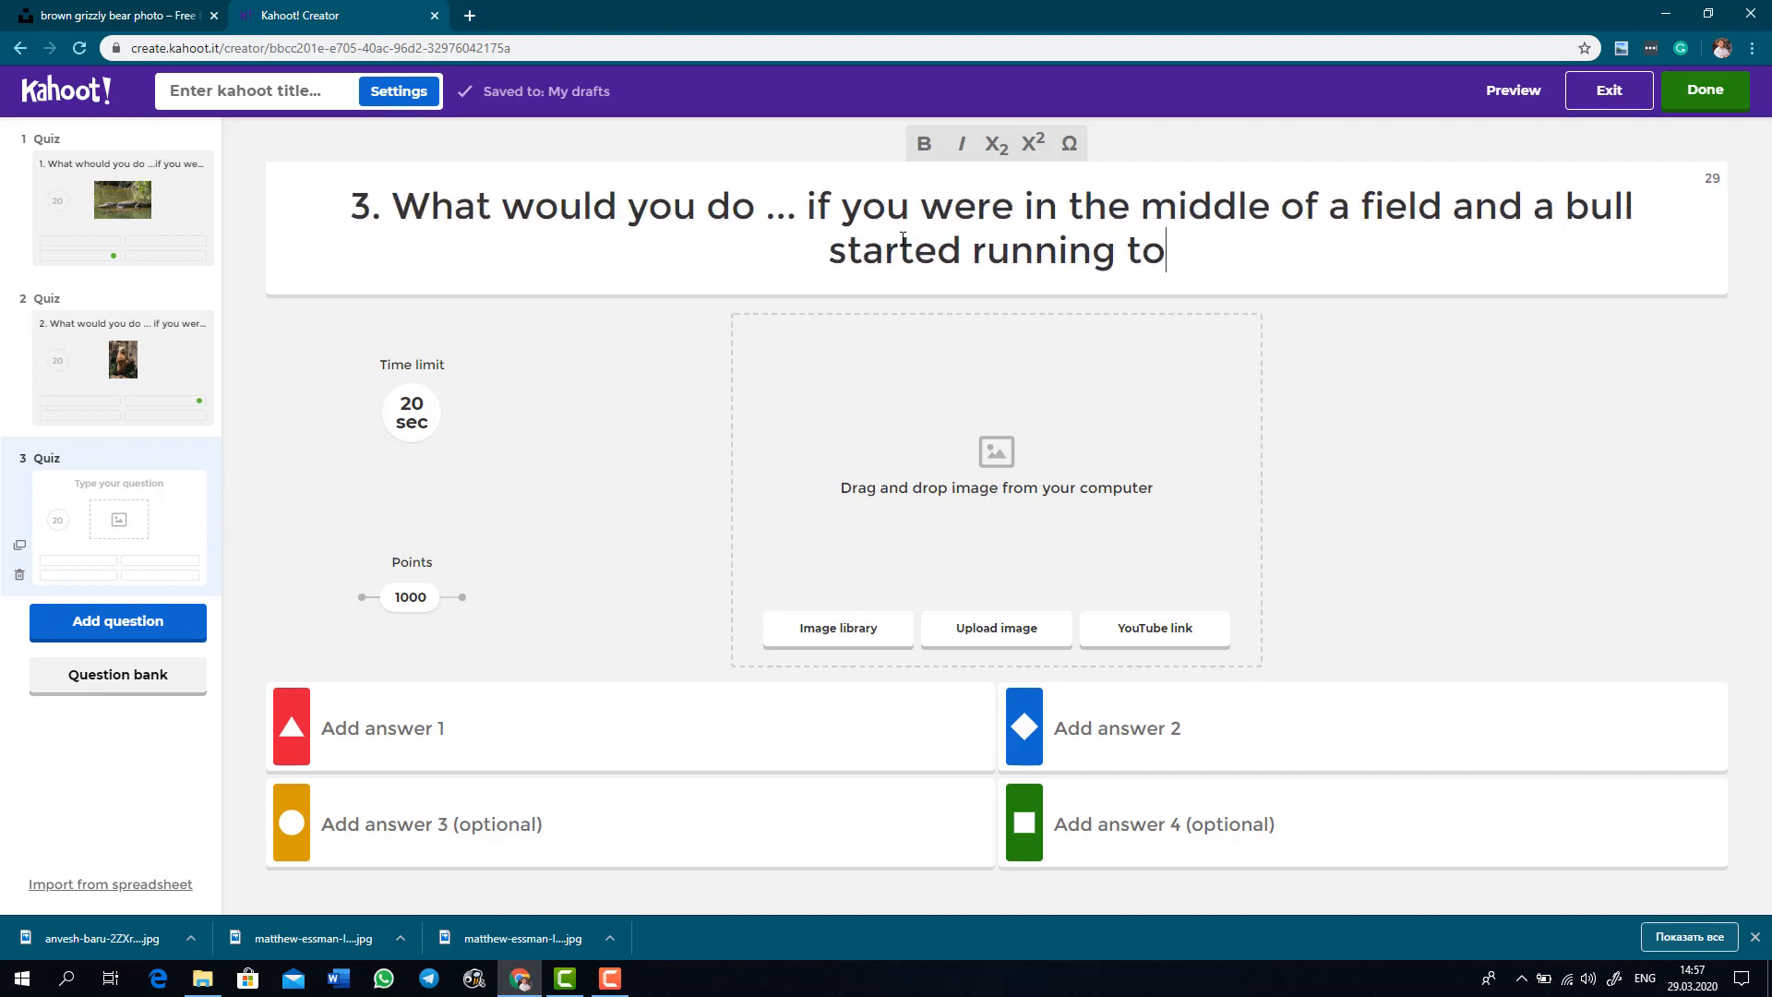
# Switch to Unsplash, close the open bear photo and search the photos for "bull".
pyautogui.hotkey('ctrl', 'shift', 'Tab')
pyautogui.click(19, 84)
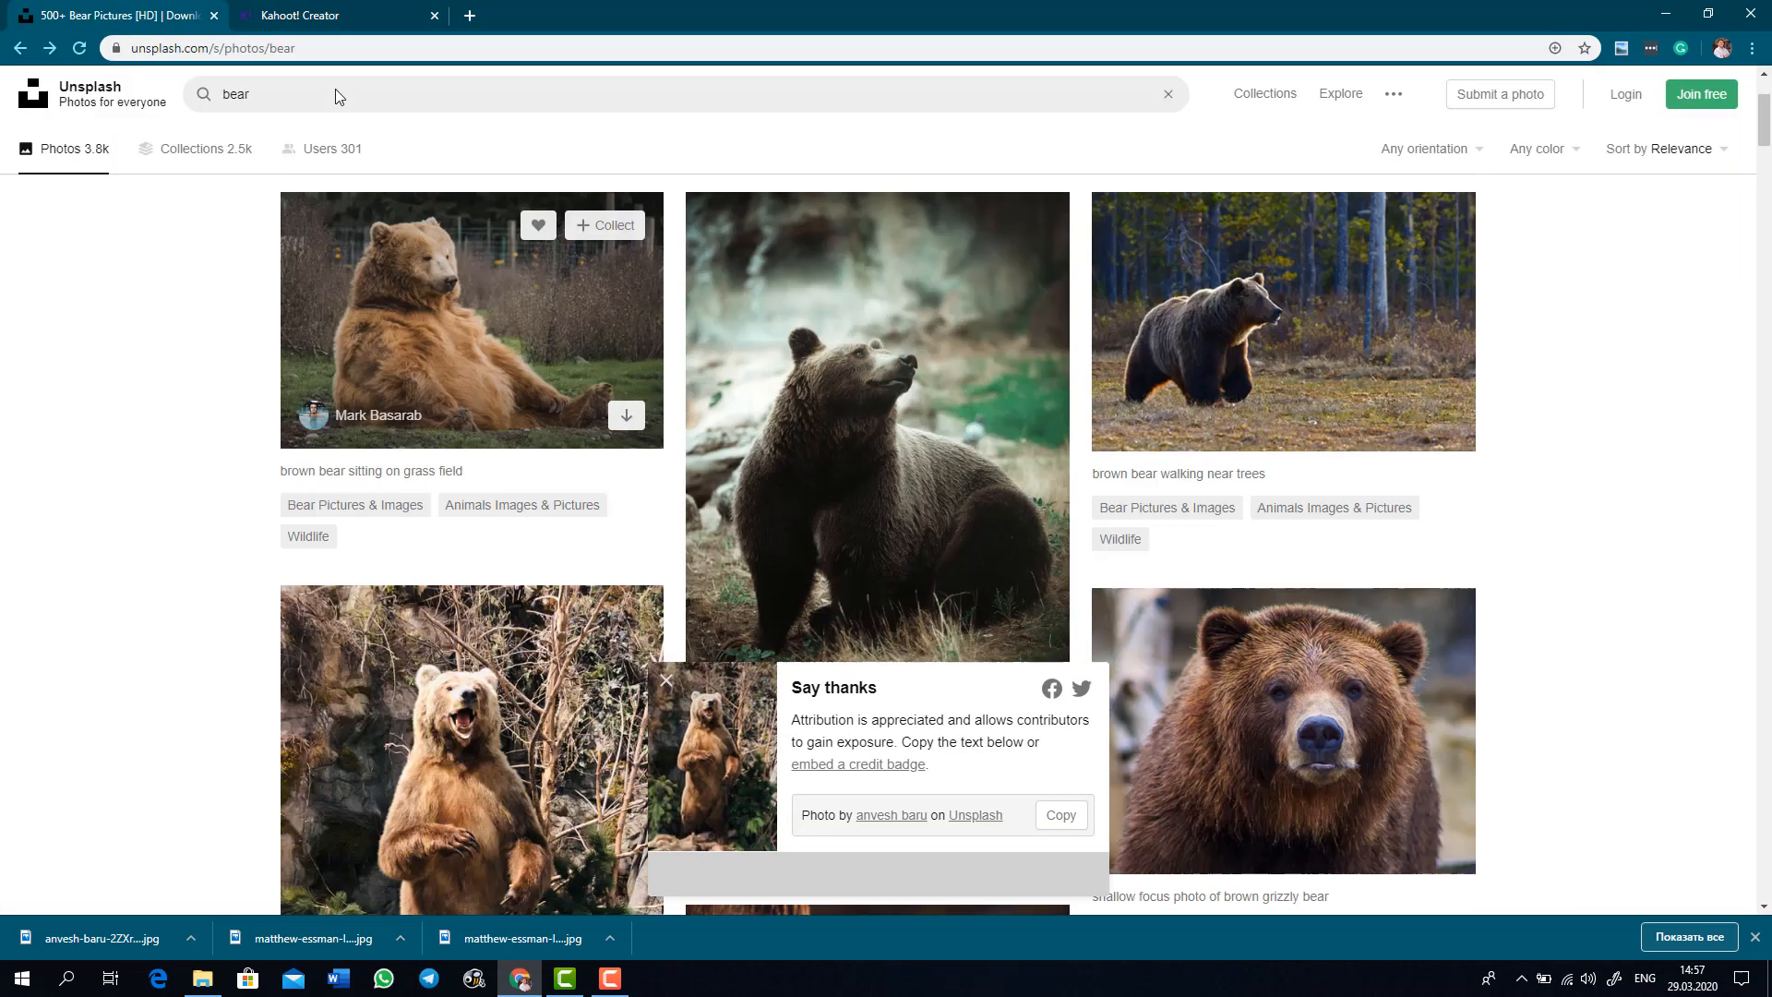
pyautogui.moveTo(335, 91); pyautogui.dragTo(202, 98)
pyautogui.write('bull')
pyautogui.press('Return')
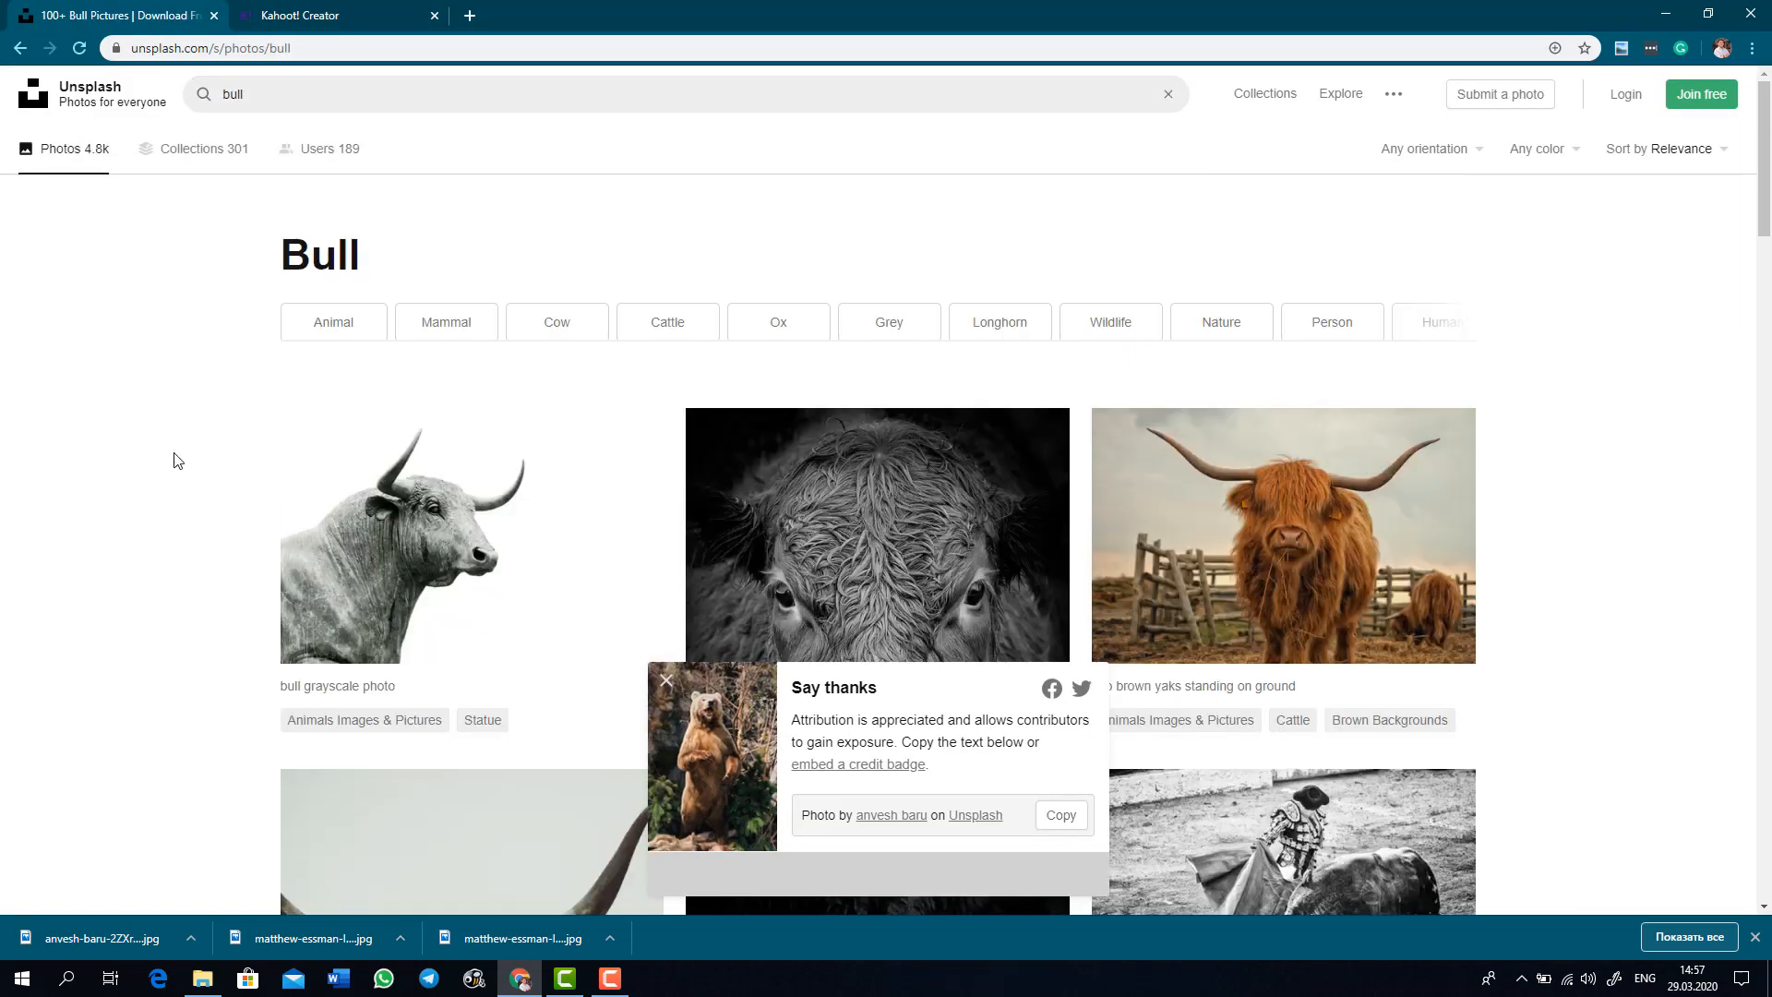
# Find the "brown cow during daytime" photo of a long-horned bull standing in a field, open it and download it in original size.
pyautogui.scroll(-11, 174, 533)
pyautogui.scroll(-15, 175, 538)
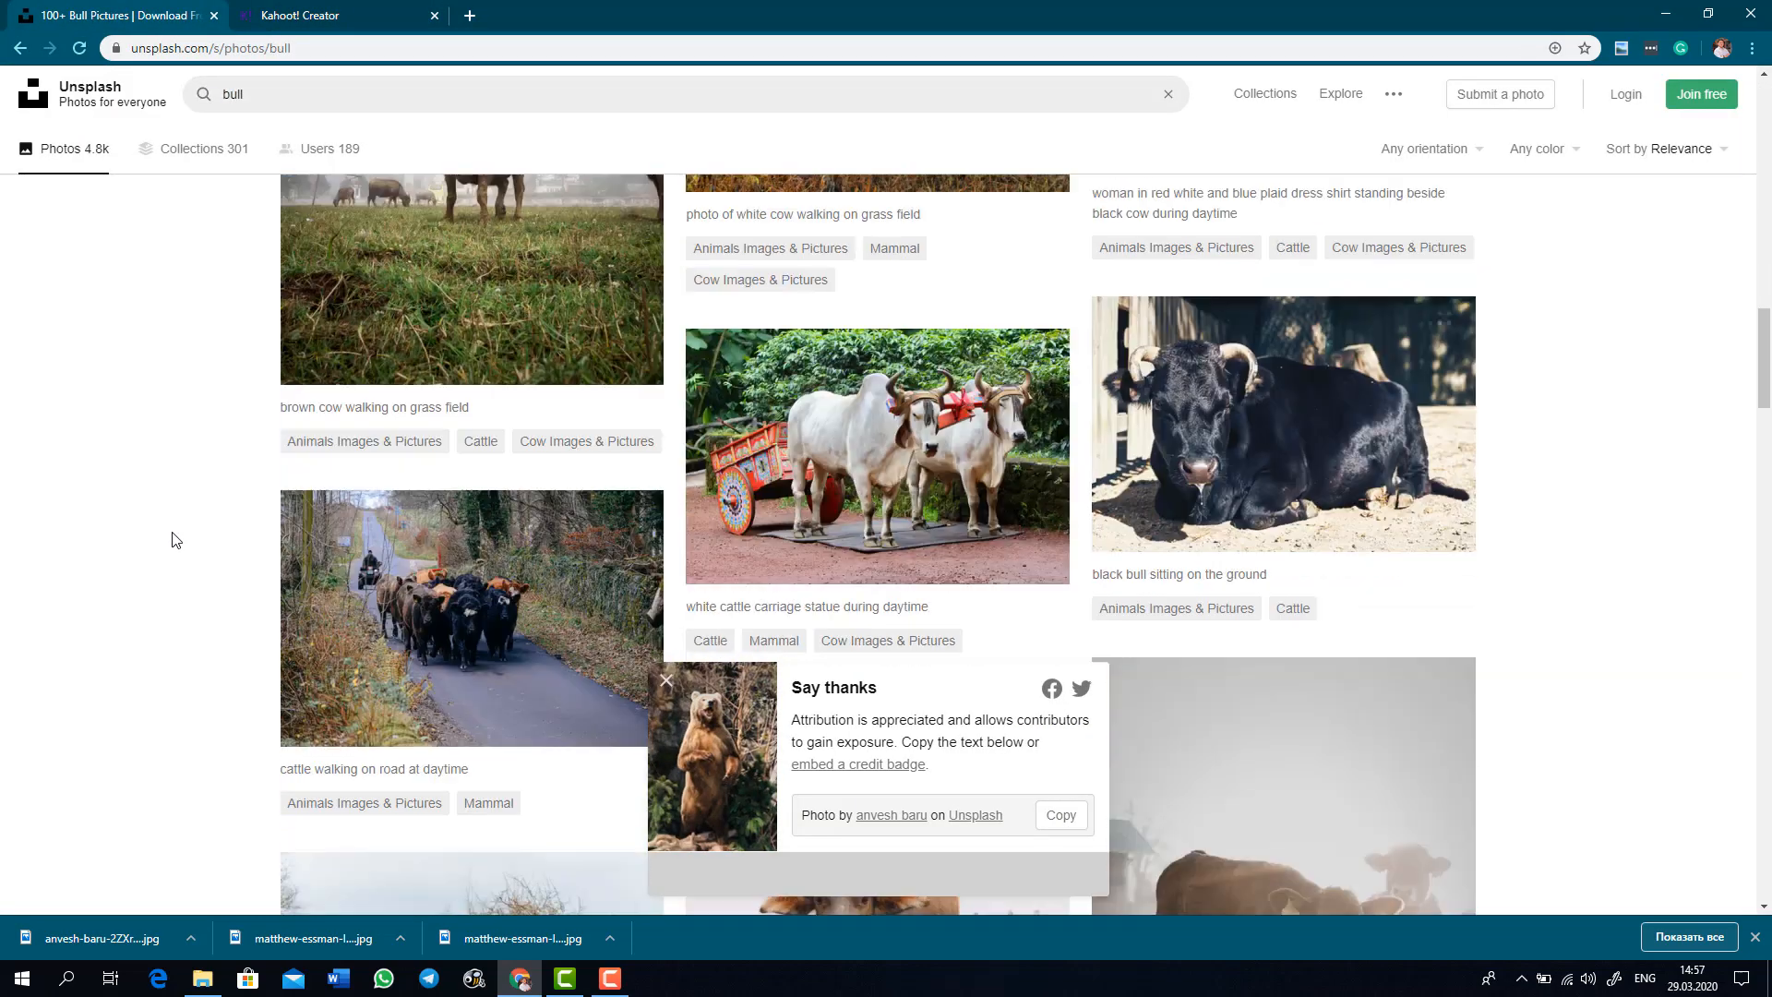
pyautogui.scroll(-10, 178, 533)
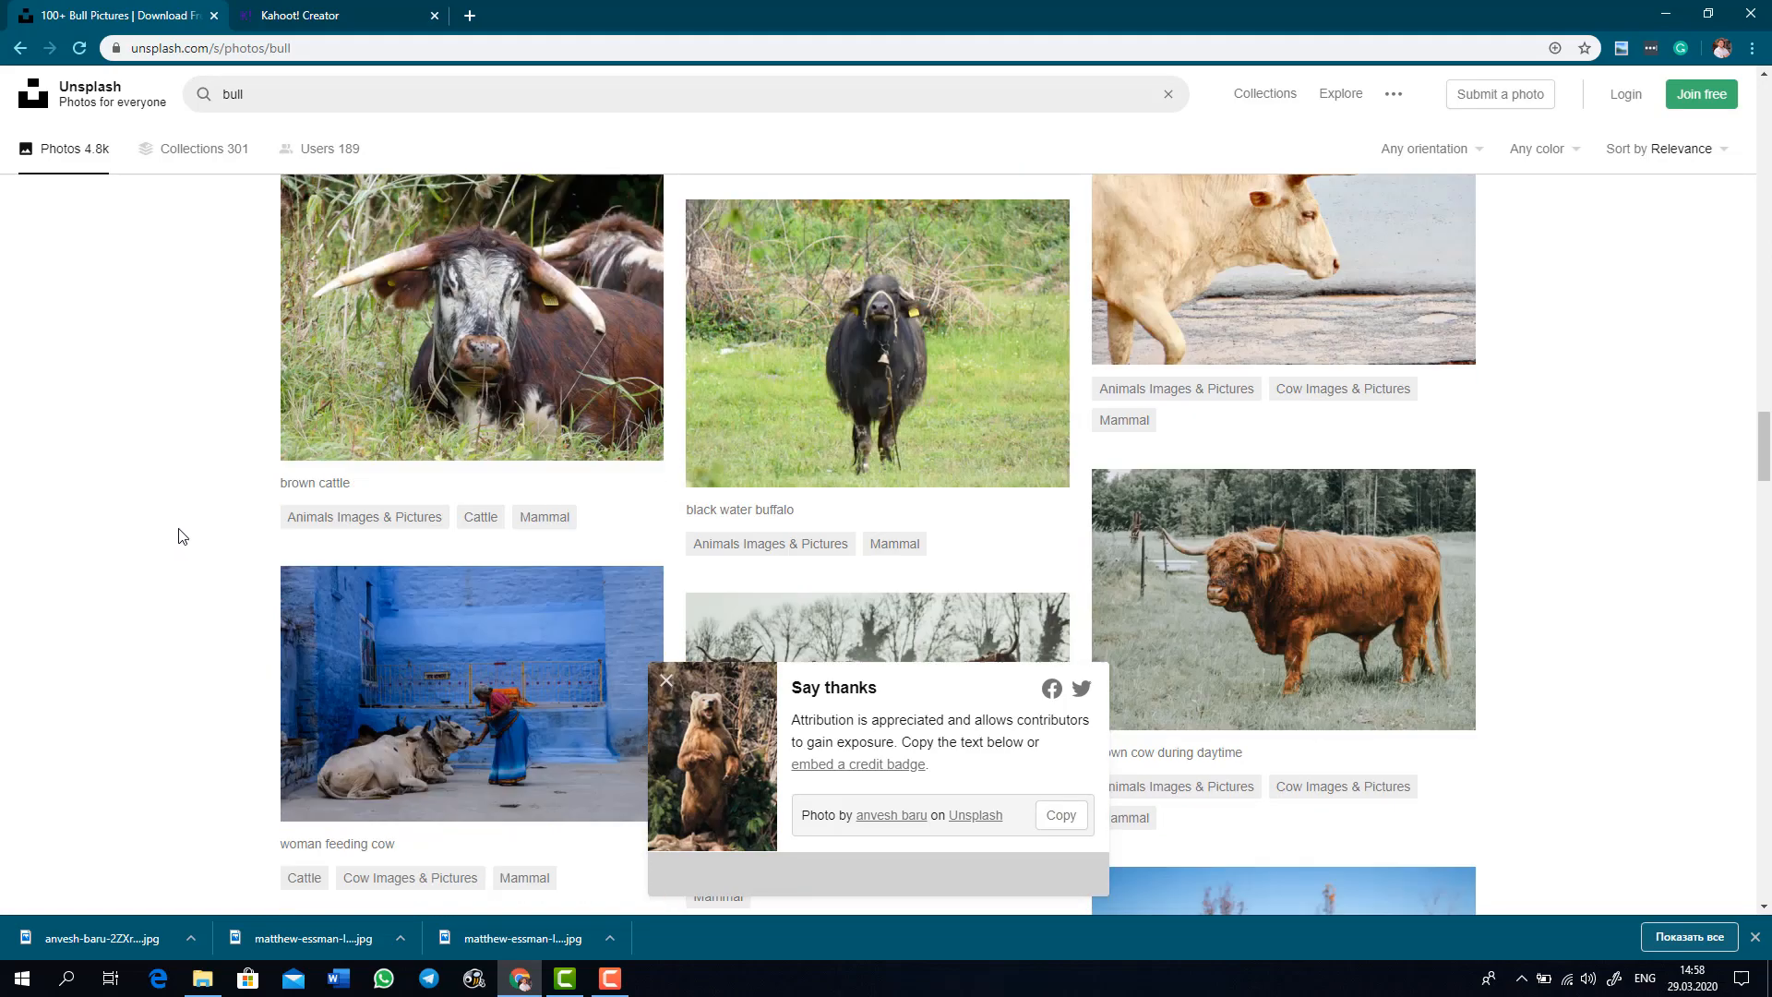
pyautogui.click(1283, 416)
pyautogui.click(1617, 129)
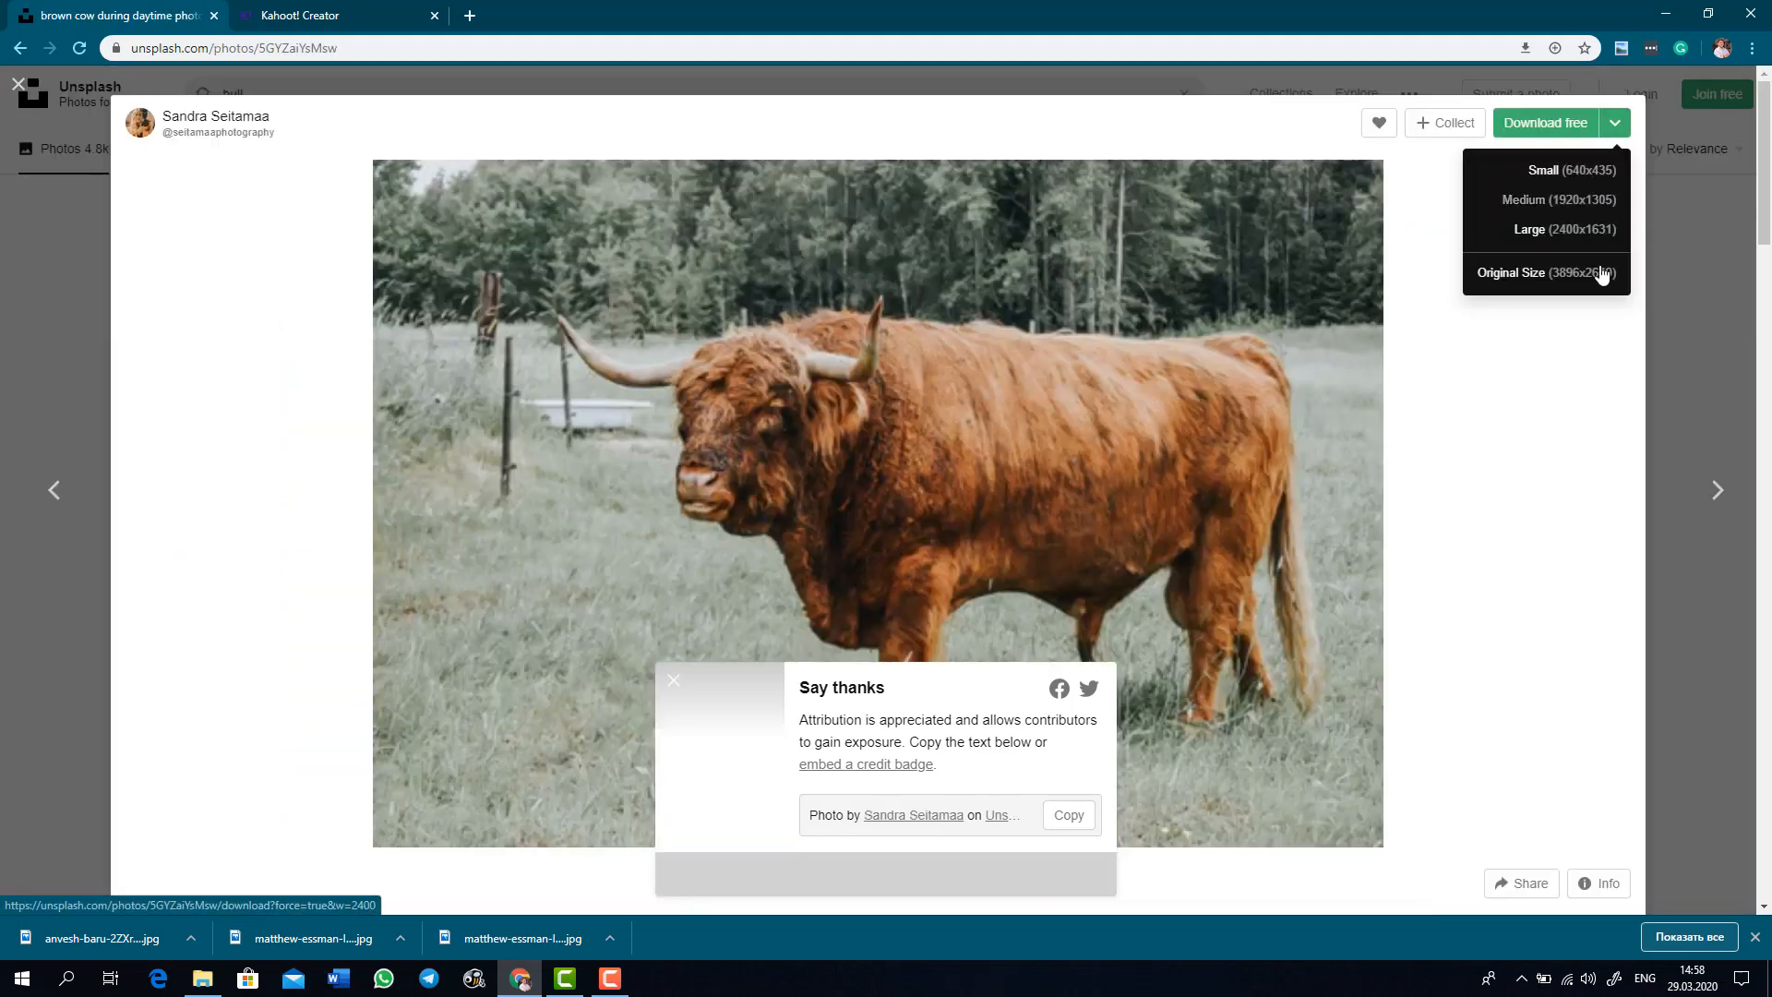
pyautogui.click(1546, 272)
# Return to Kahoot and enter the bull question's first answer as "A) I would run".
pyautogui.click(300, 15)
pyautogui.click(469, 718)
pyautogui.write('A) I would run')
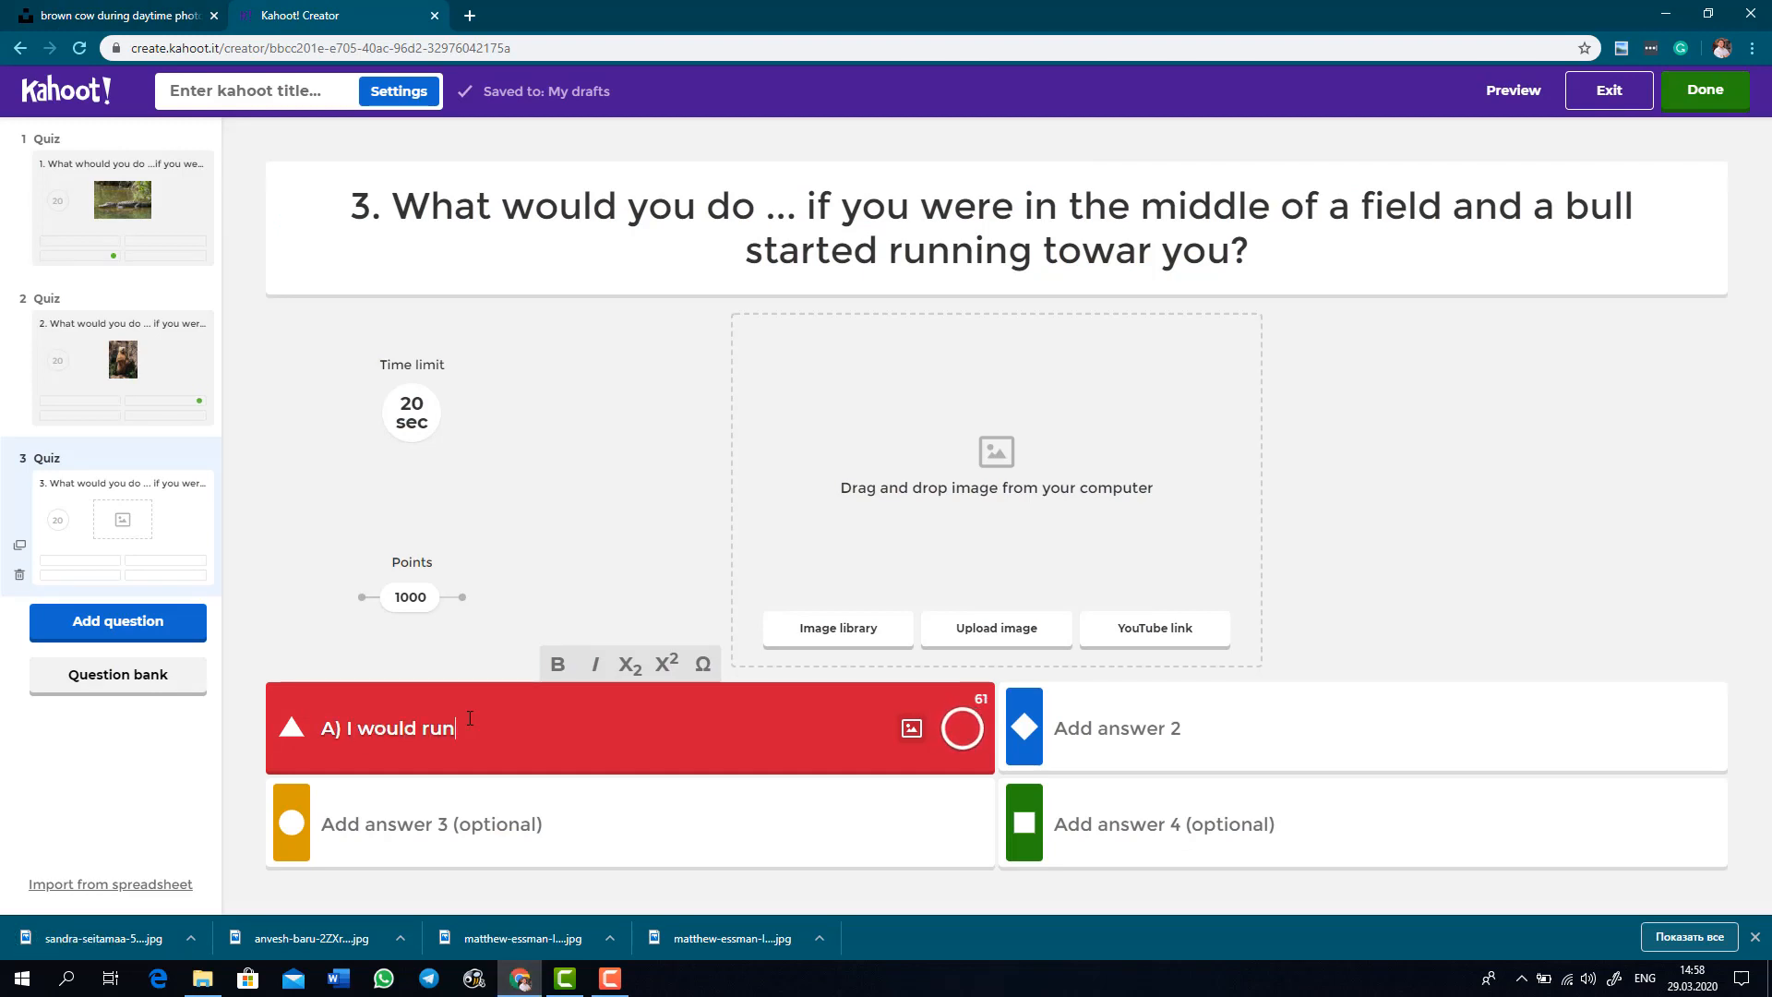
# Enter the bull question's second answer as "B) I would throw something (e.g. my hat) in another direction".
pyautogui.click(1116, 720)
pyautogui.write('B) I would throw')
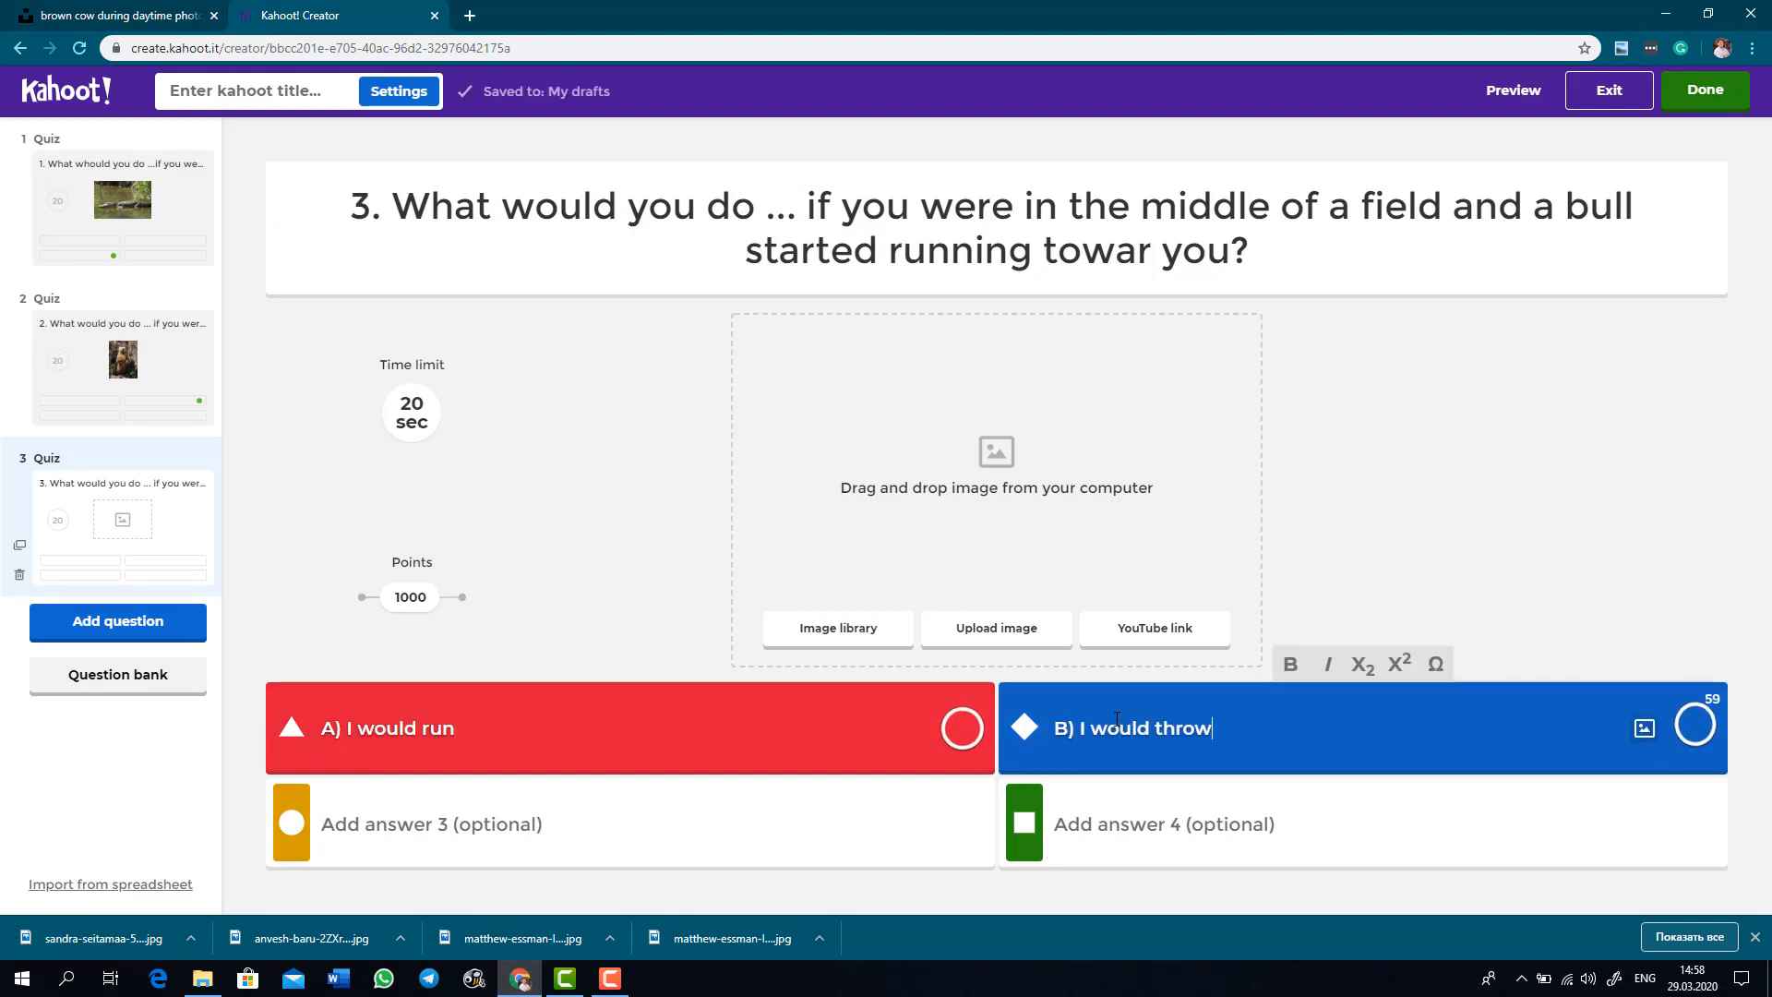
pyautogui.write(' something (e.')
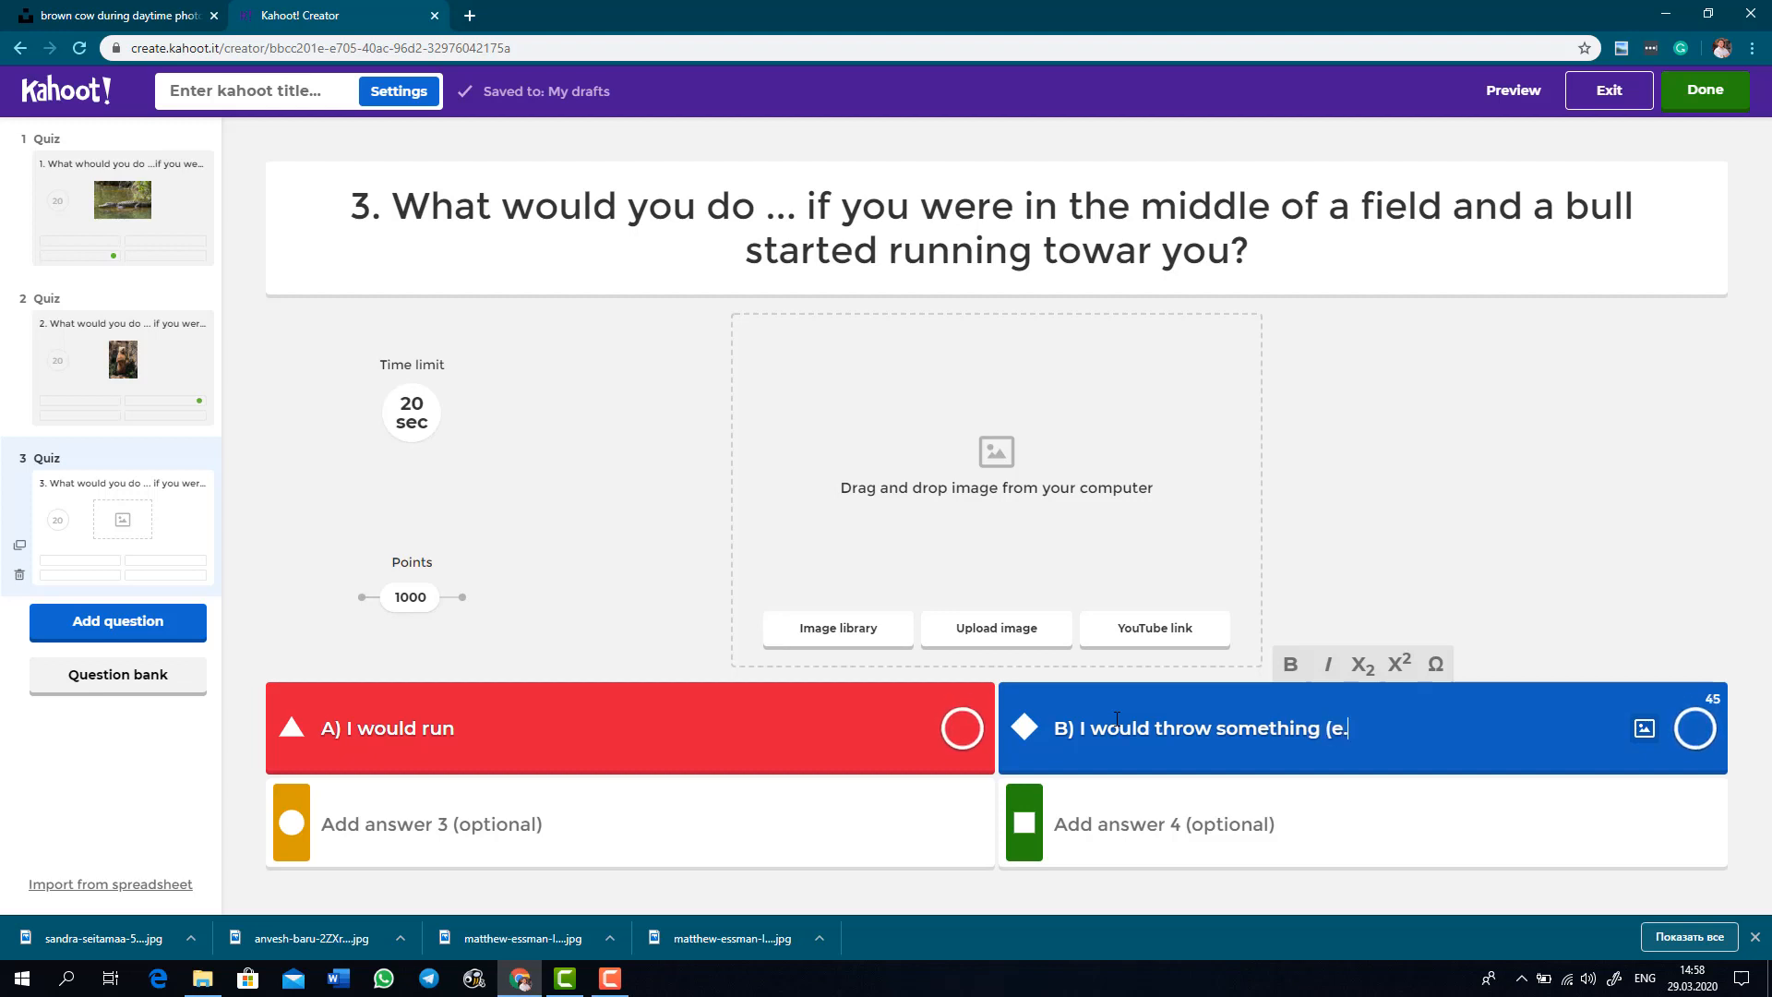
pyautogui.write('g. my hat) in another direction')
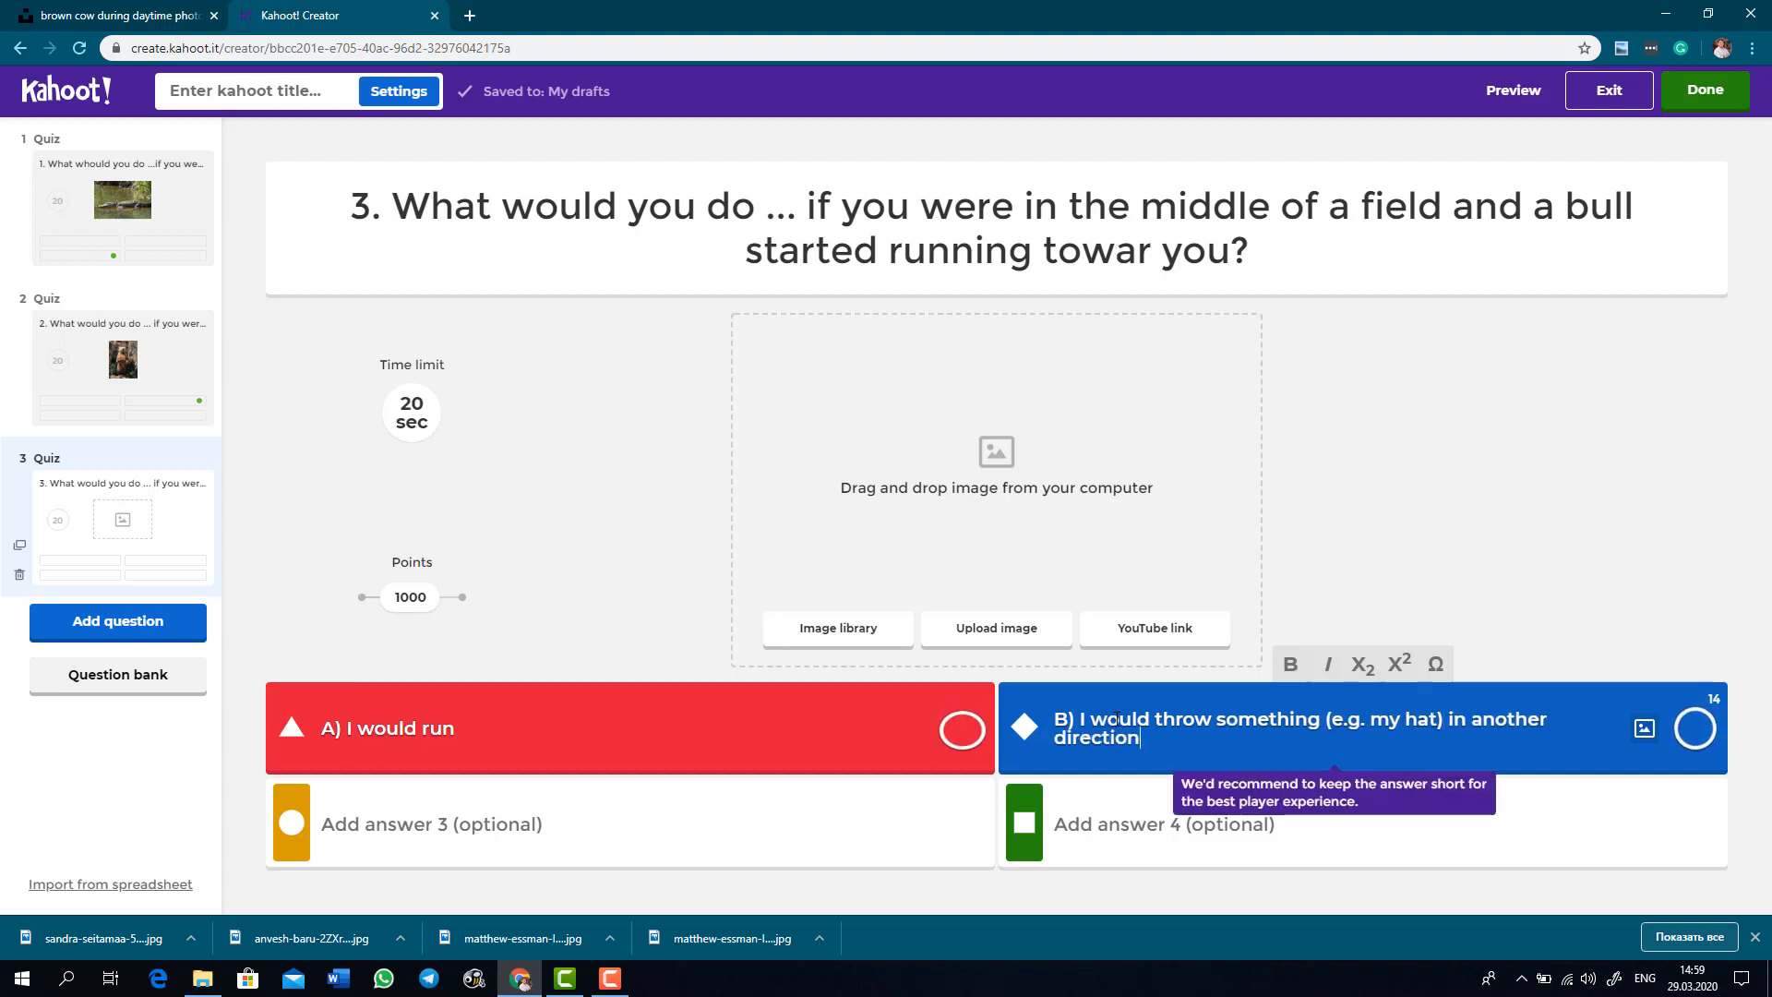
# Enter the bull question's third answer as "C) I would shout and wave my arms.".
pyautogui.click(611, 823)
pyautogui.write('C) I would shou')
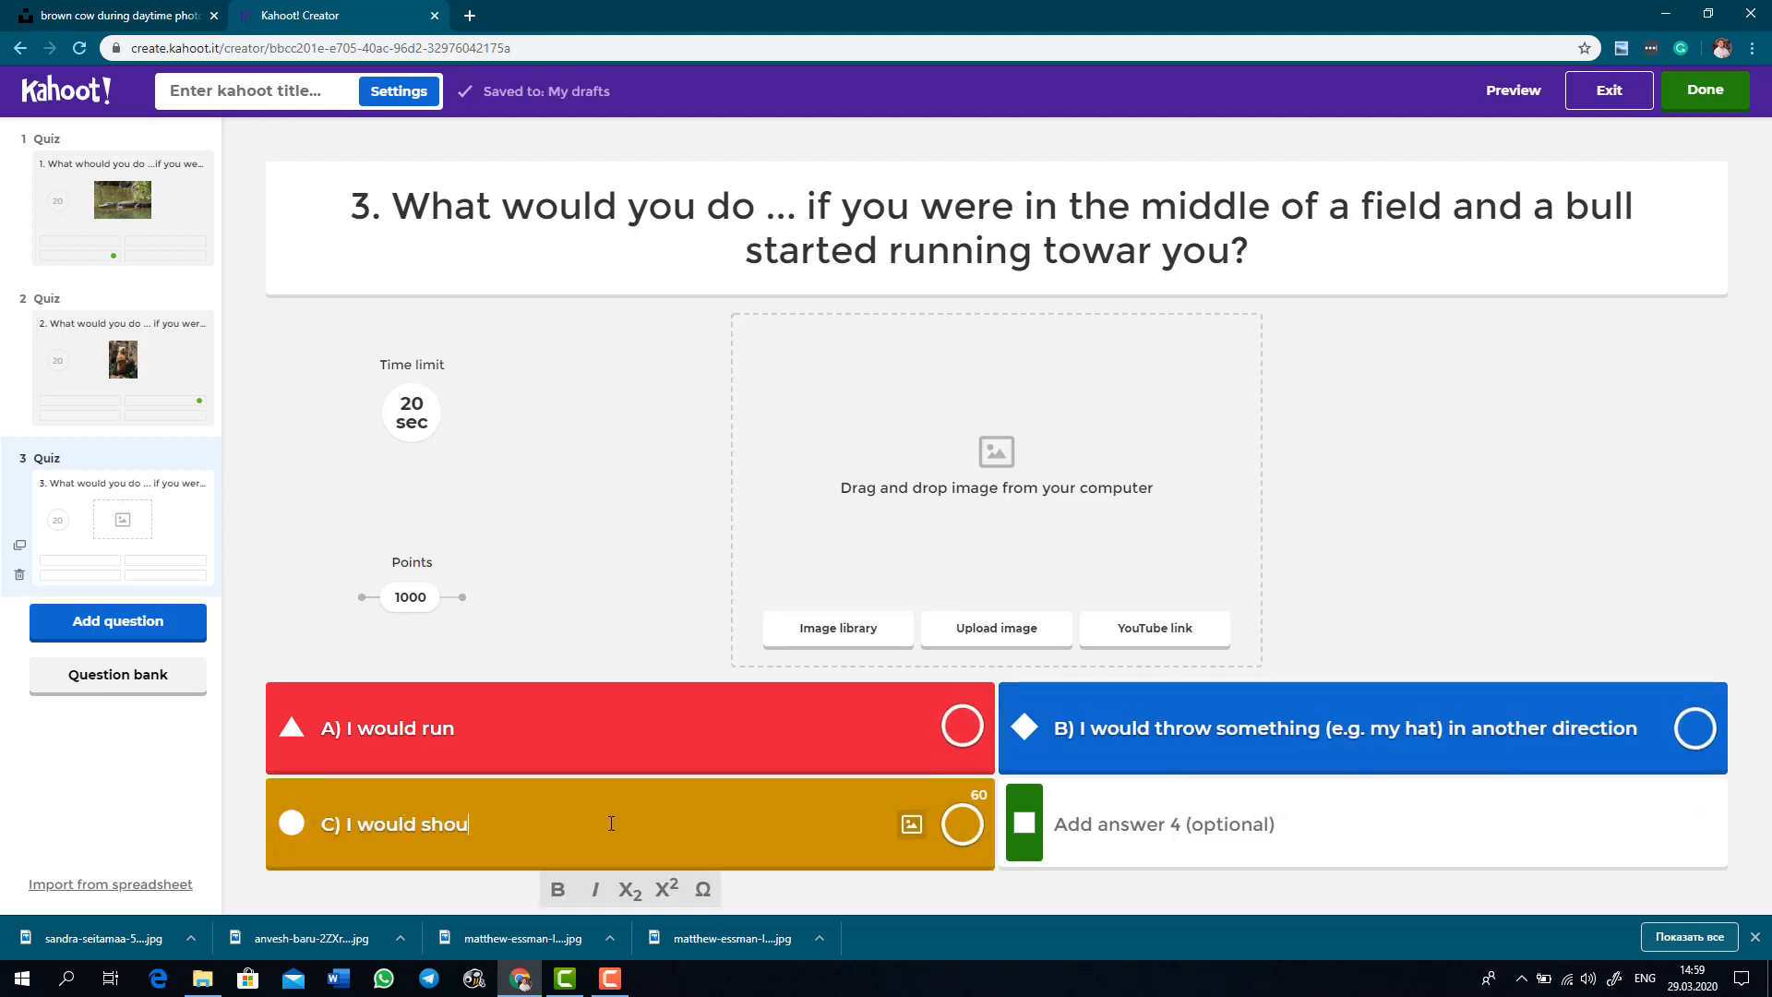
pyautogui.write('t and wave my arms.')
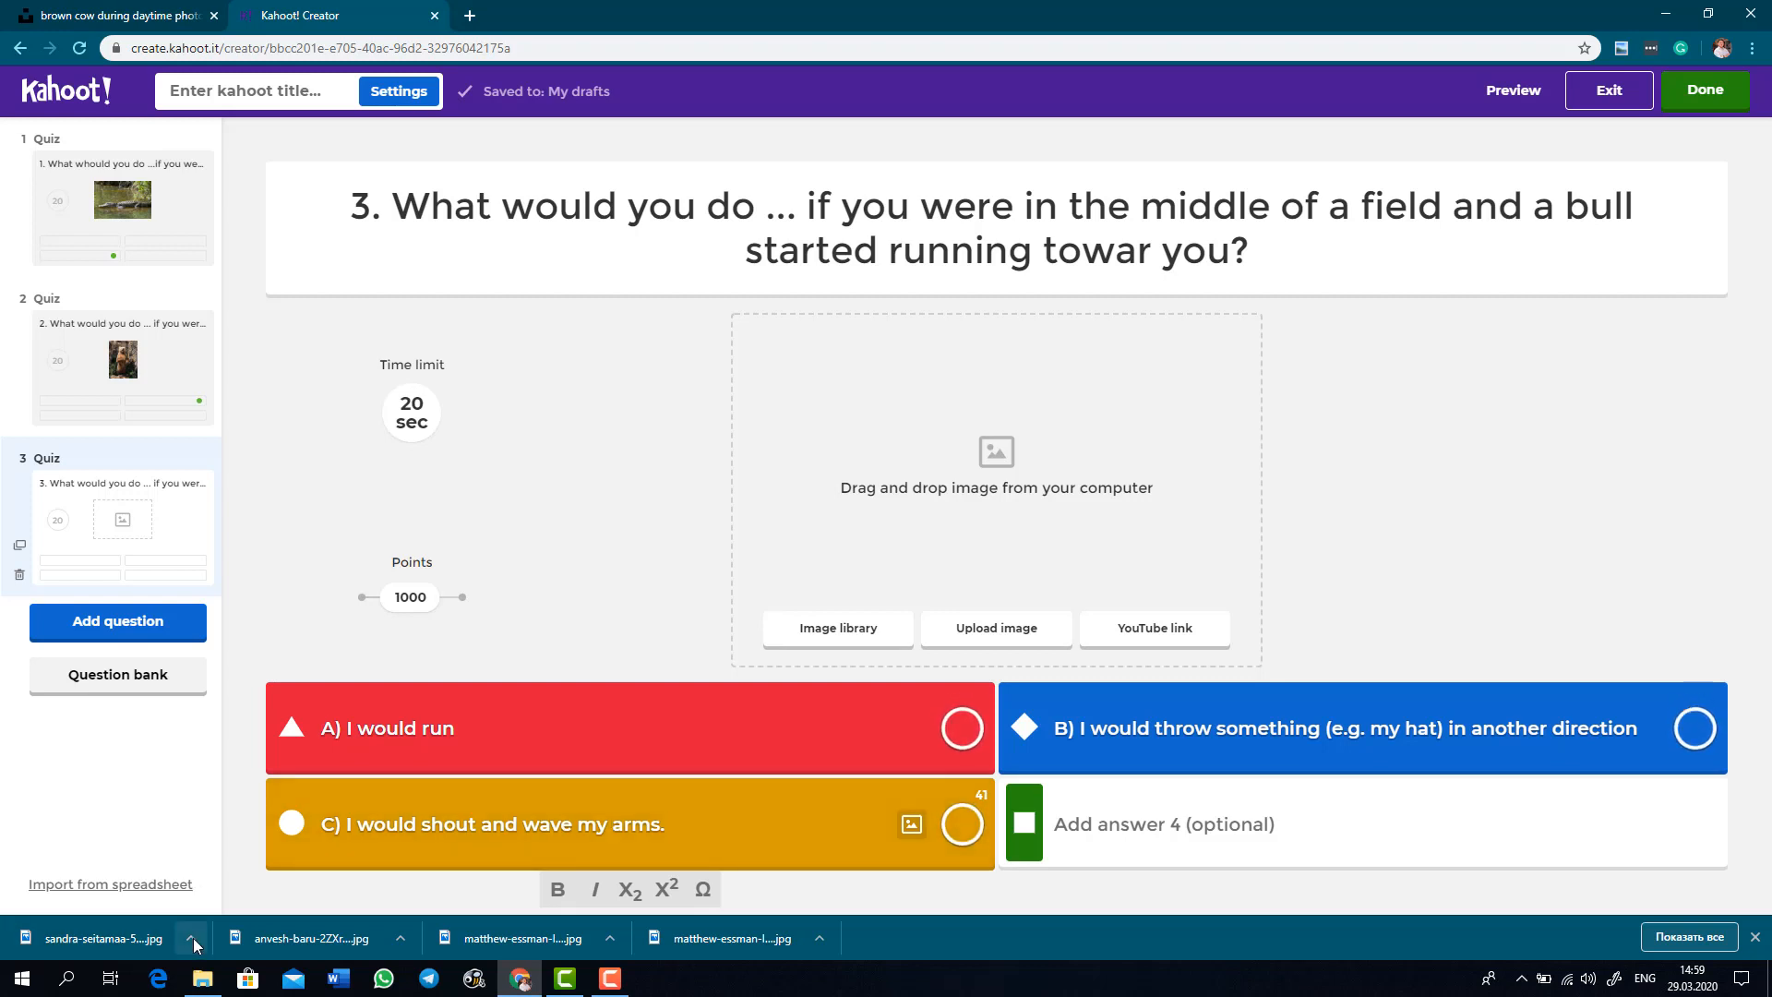
# Add the downloaded bull photo as the third question's image and mark answer B as correct.
pyautogui.click(202, 979)
pyautogui.moveTo(268, 666); pyautogui.dragTo(932, 517)
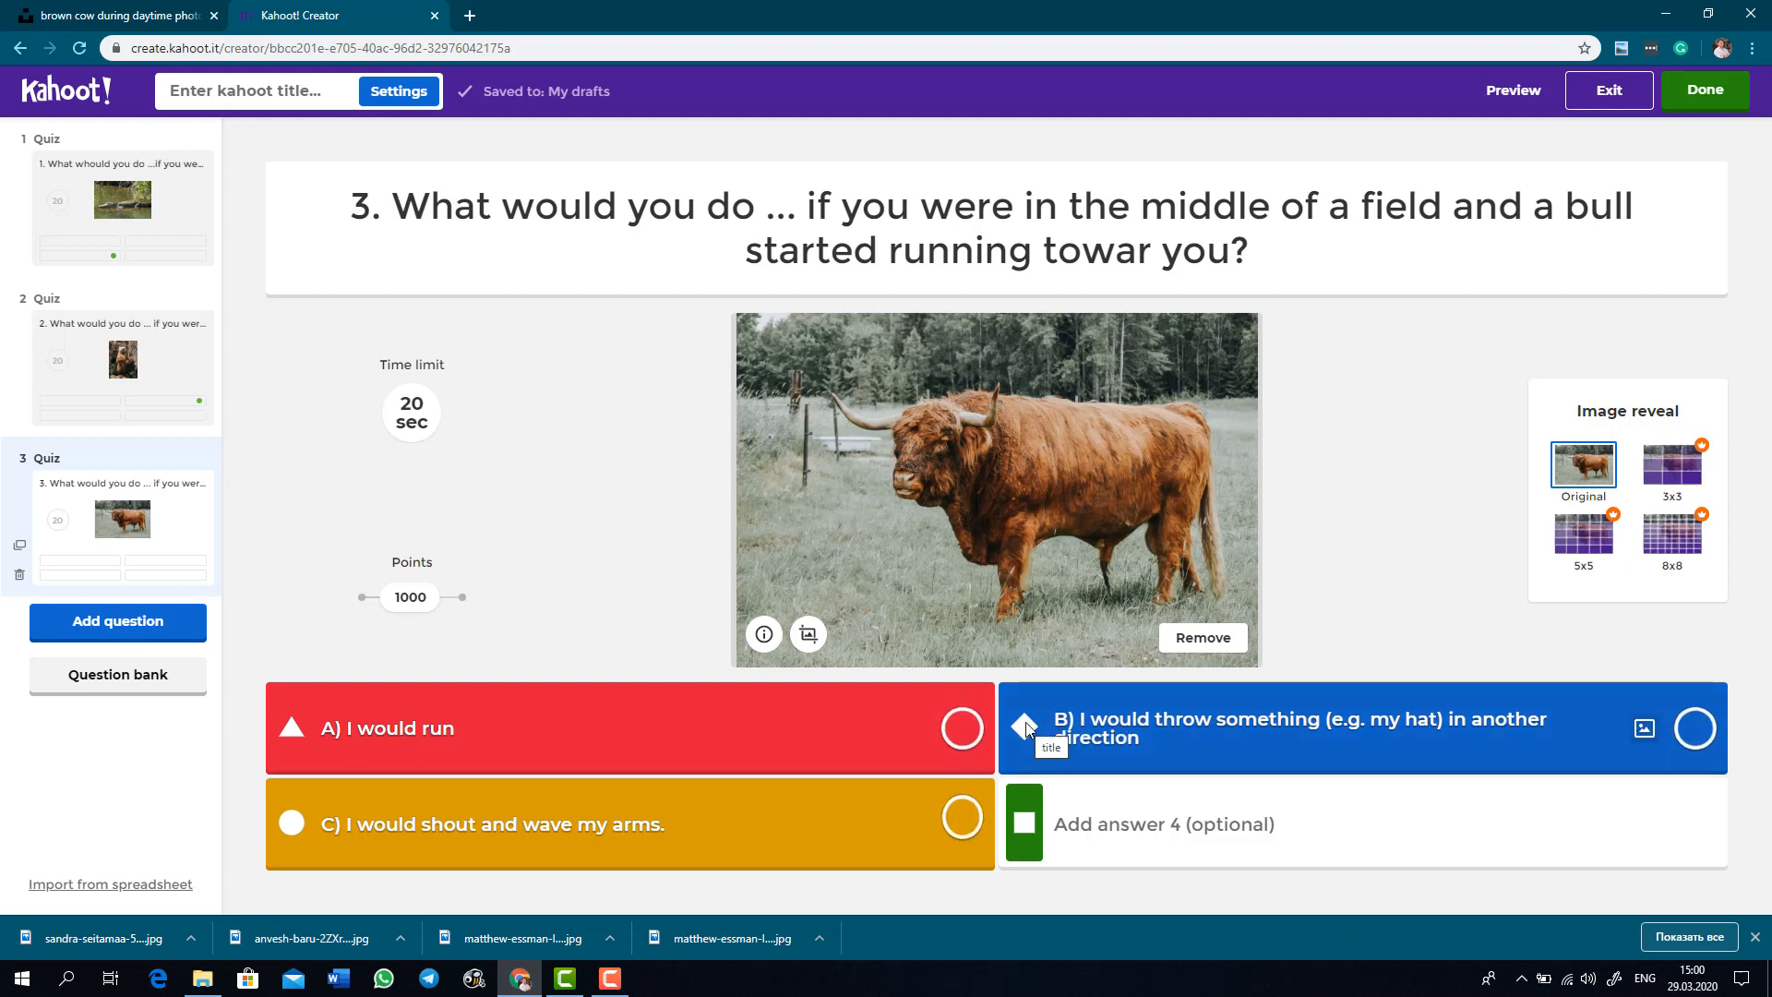
pyautogui.click(1694, 728)
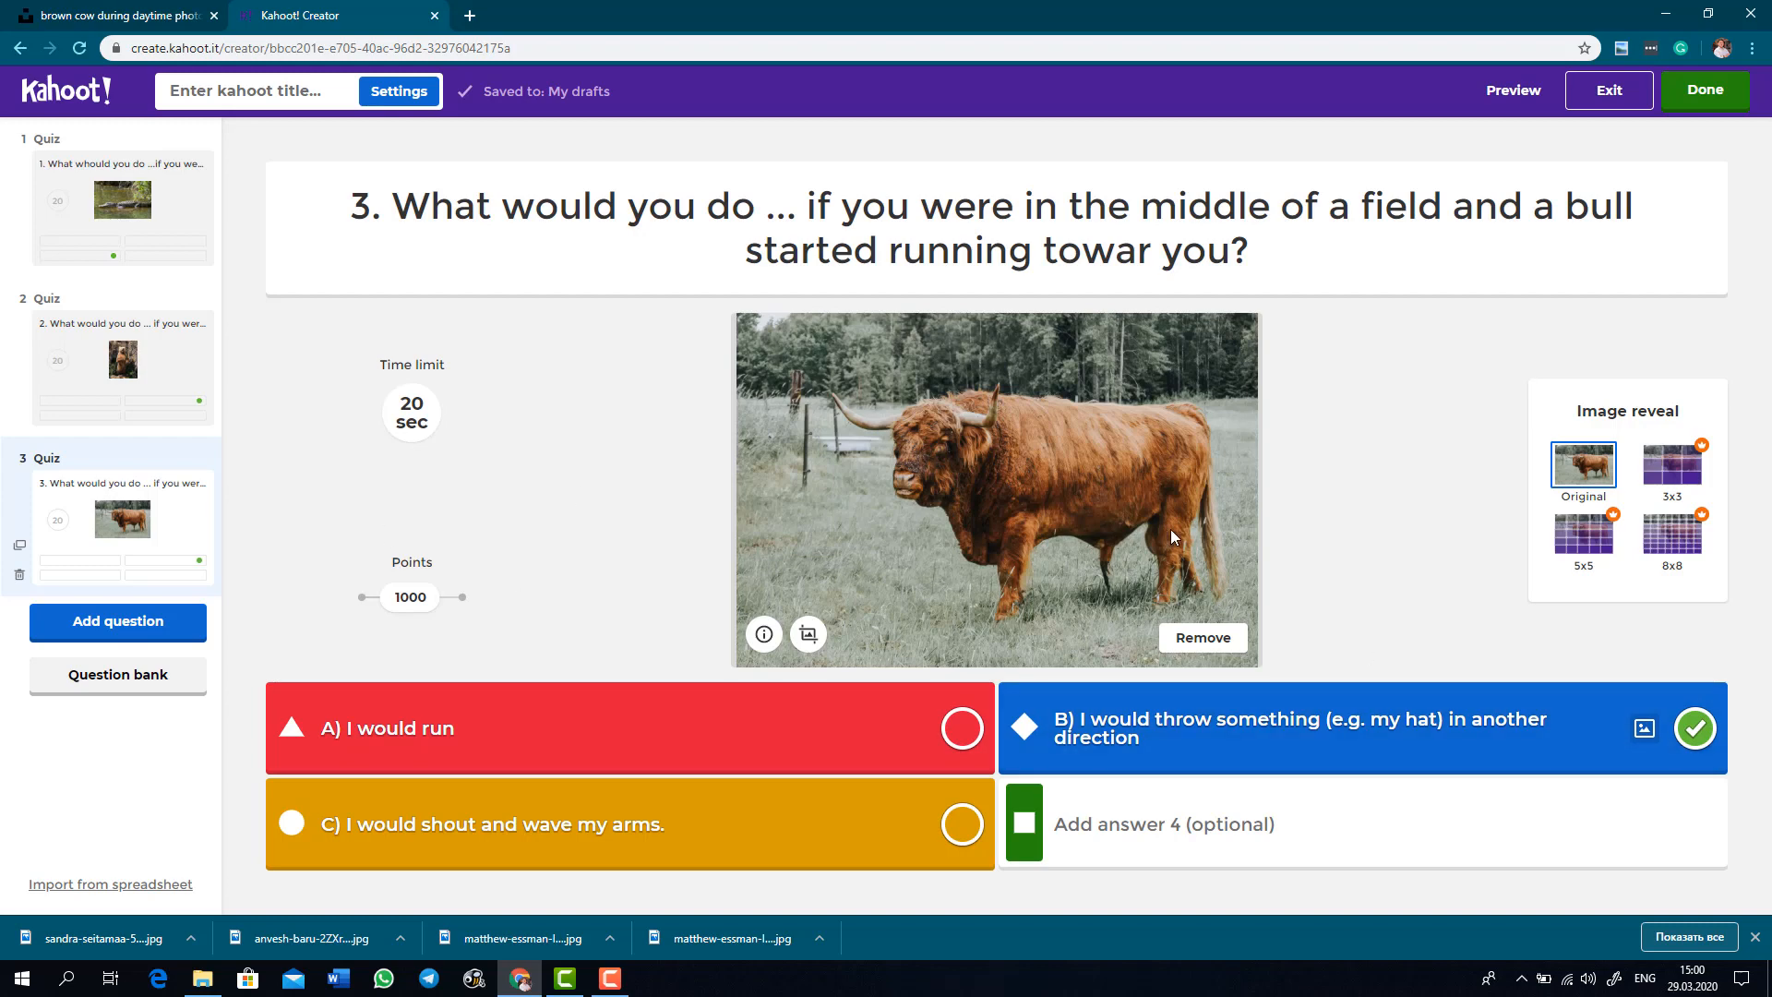
# Open the first question and set the kahoot's title to "Whould you survive? Quizz", keeping its save location.
pyautogui.click(150, 289)
pyautogui.click(138, 249)
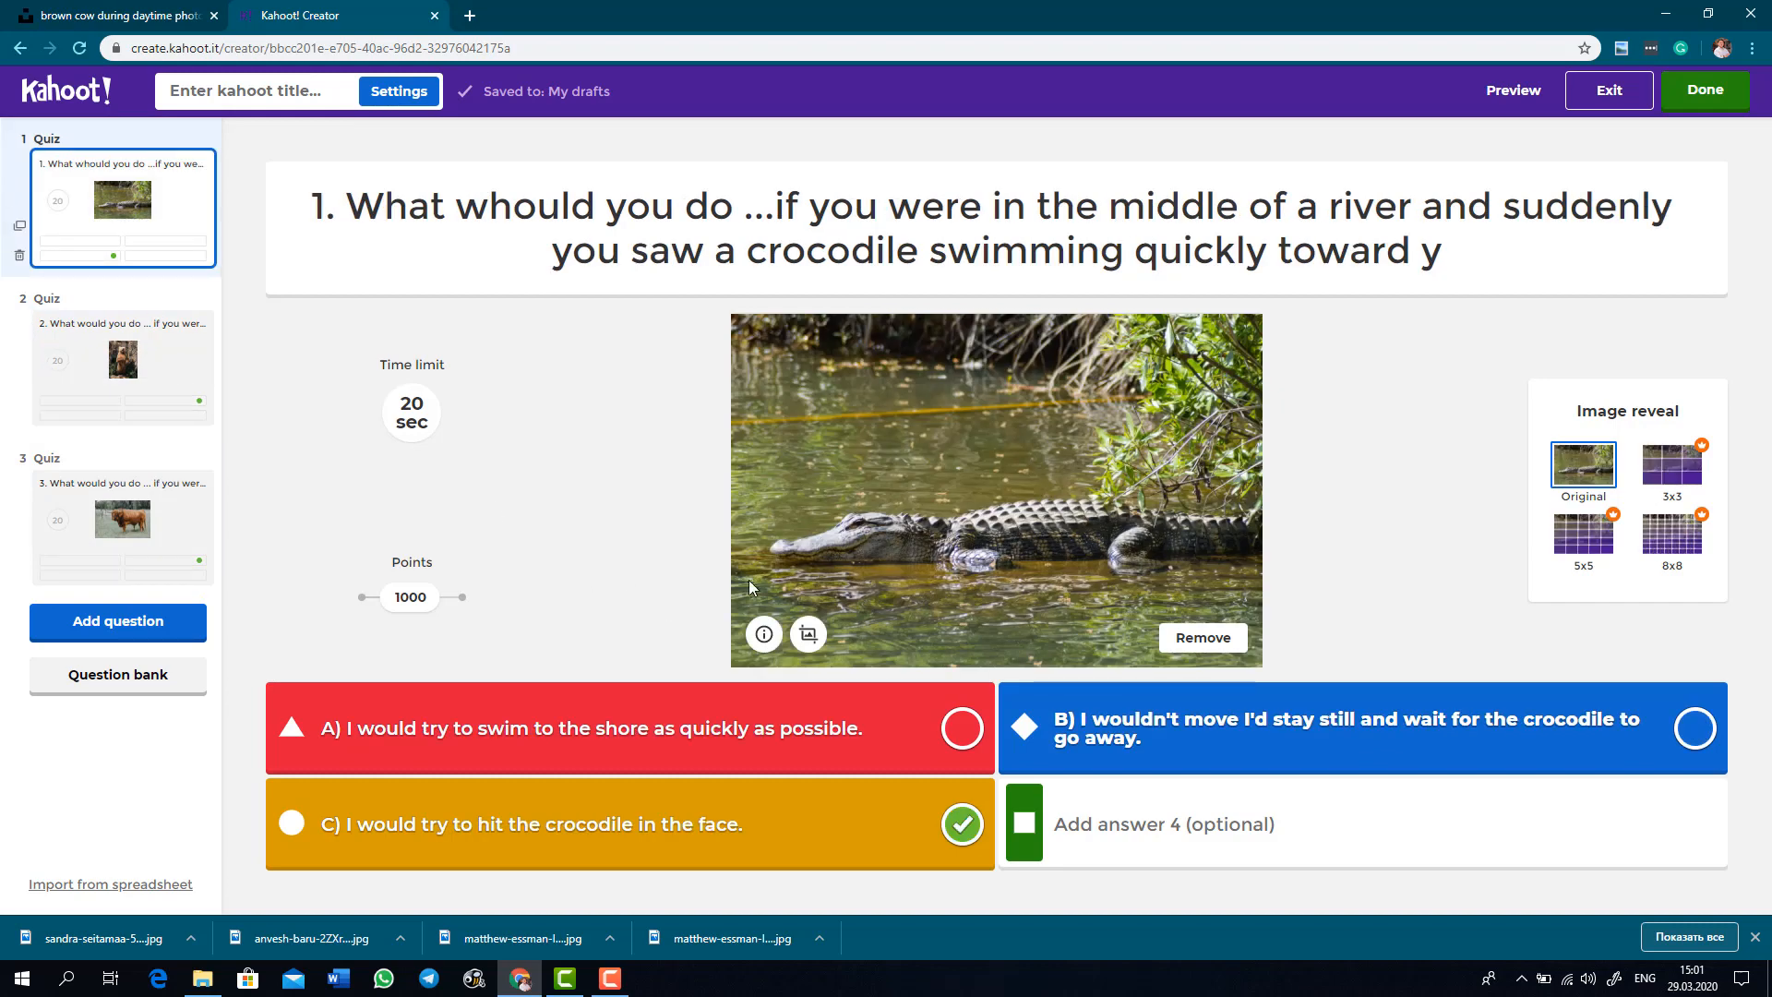
pyautogui.click(337, 99)
pyautogui.write('Whould you survive? Quizz')
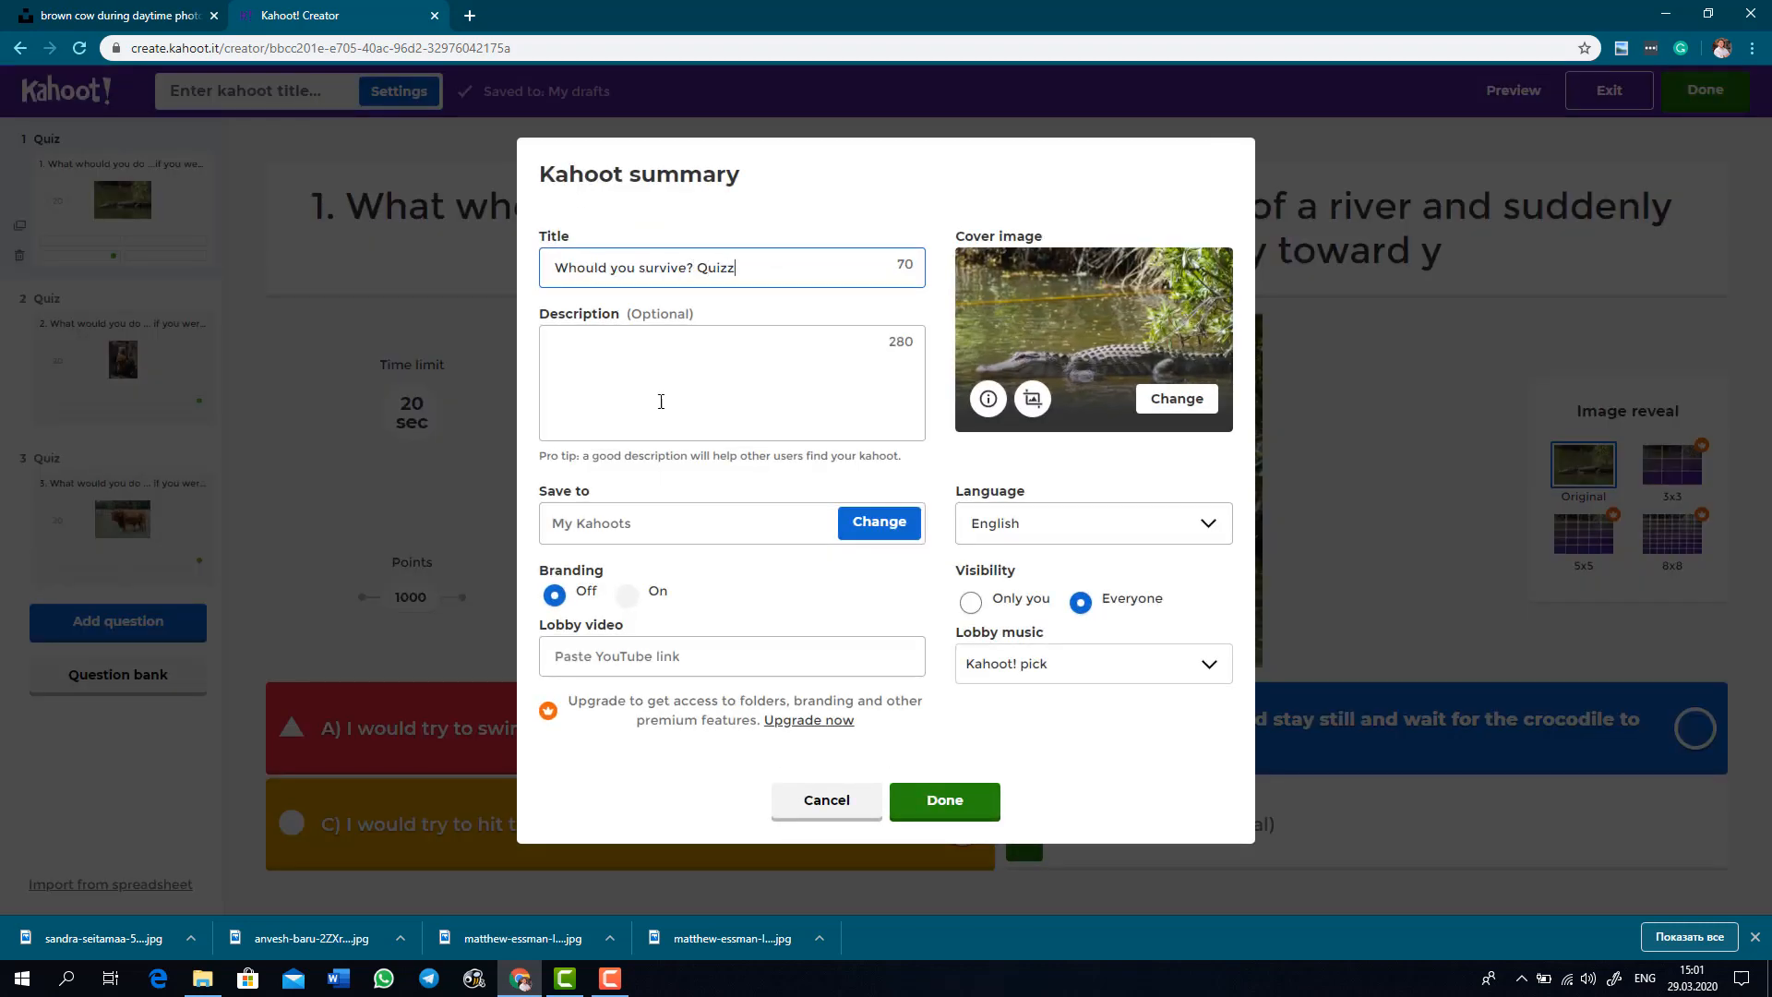
pyautogui.click(736, 542)
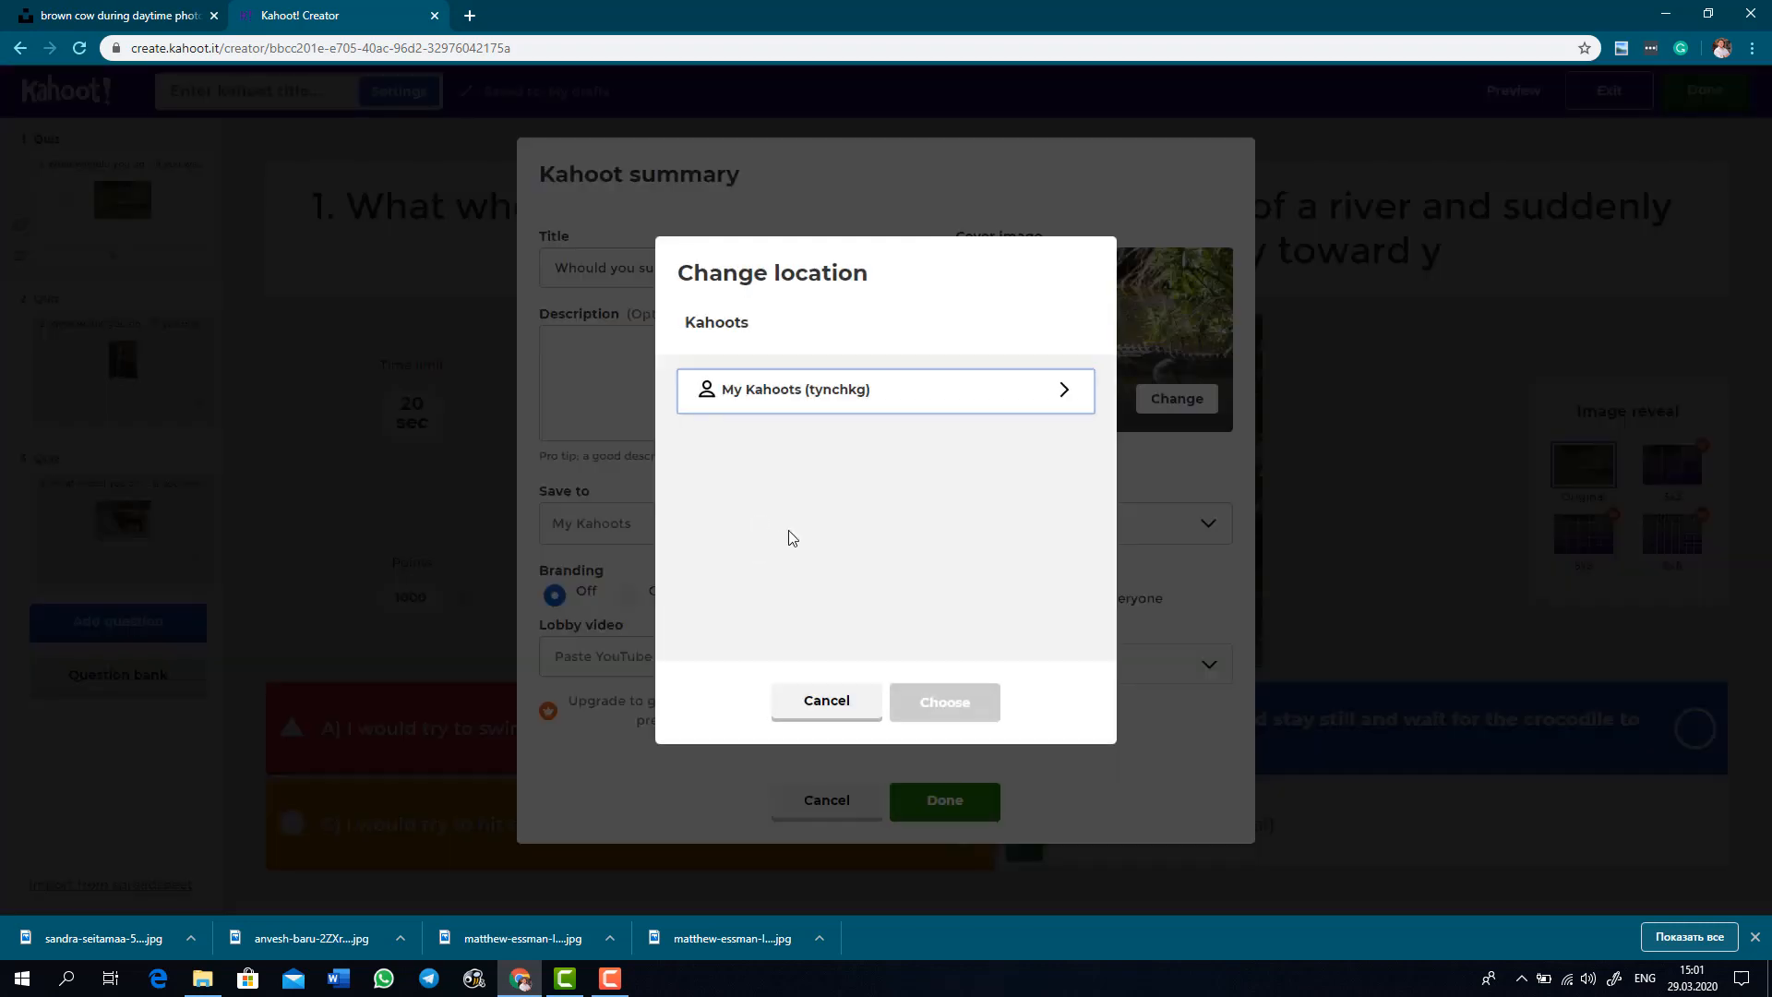
pyautogui.click(828, 703)
pyautogui.click(944, 799)
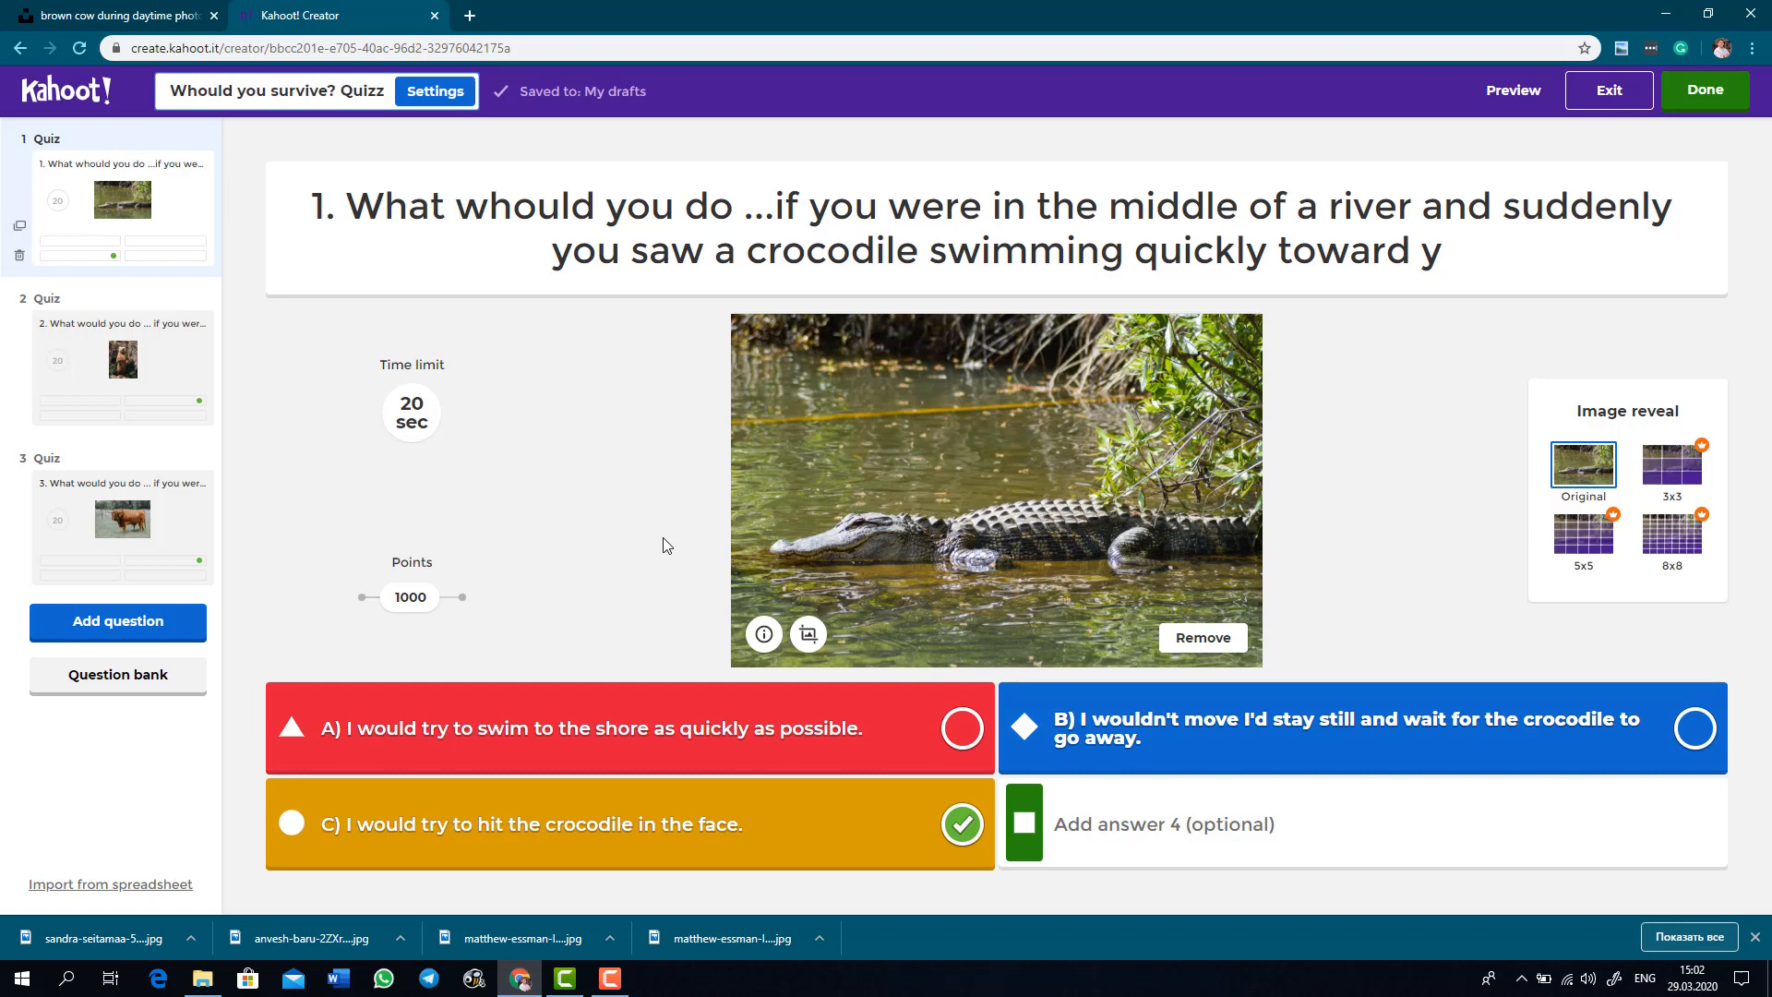
# Finish editing the kahoot and open its details page from My Kahoots.
pyautogui.click(1718, 90)
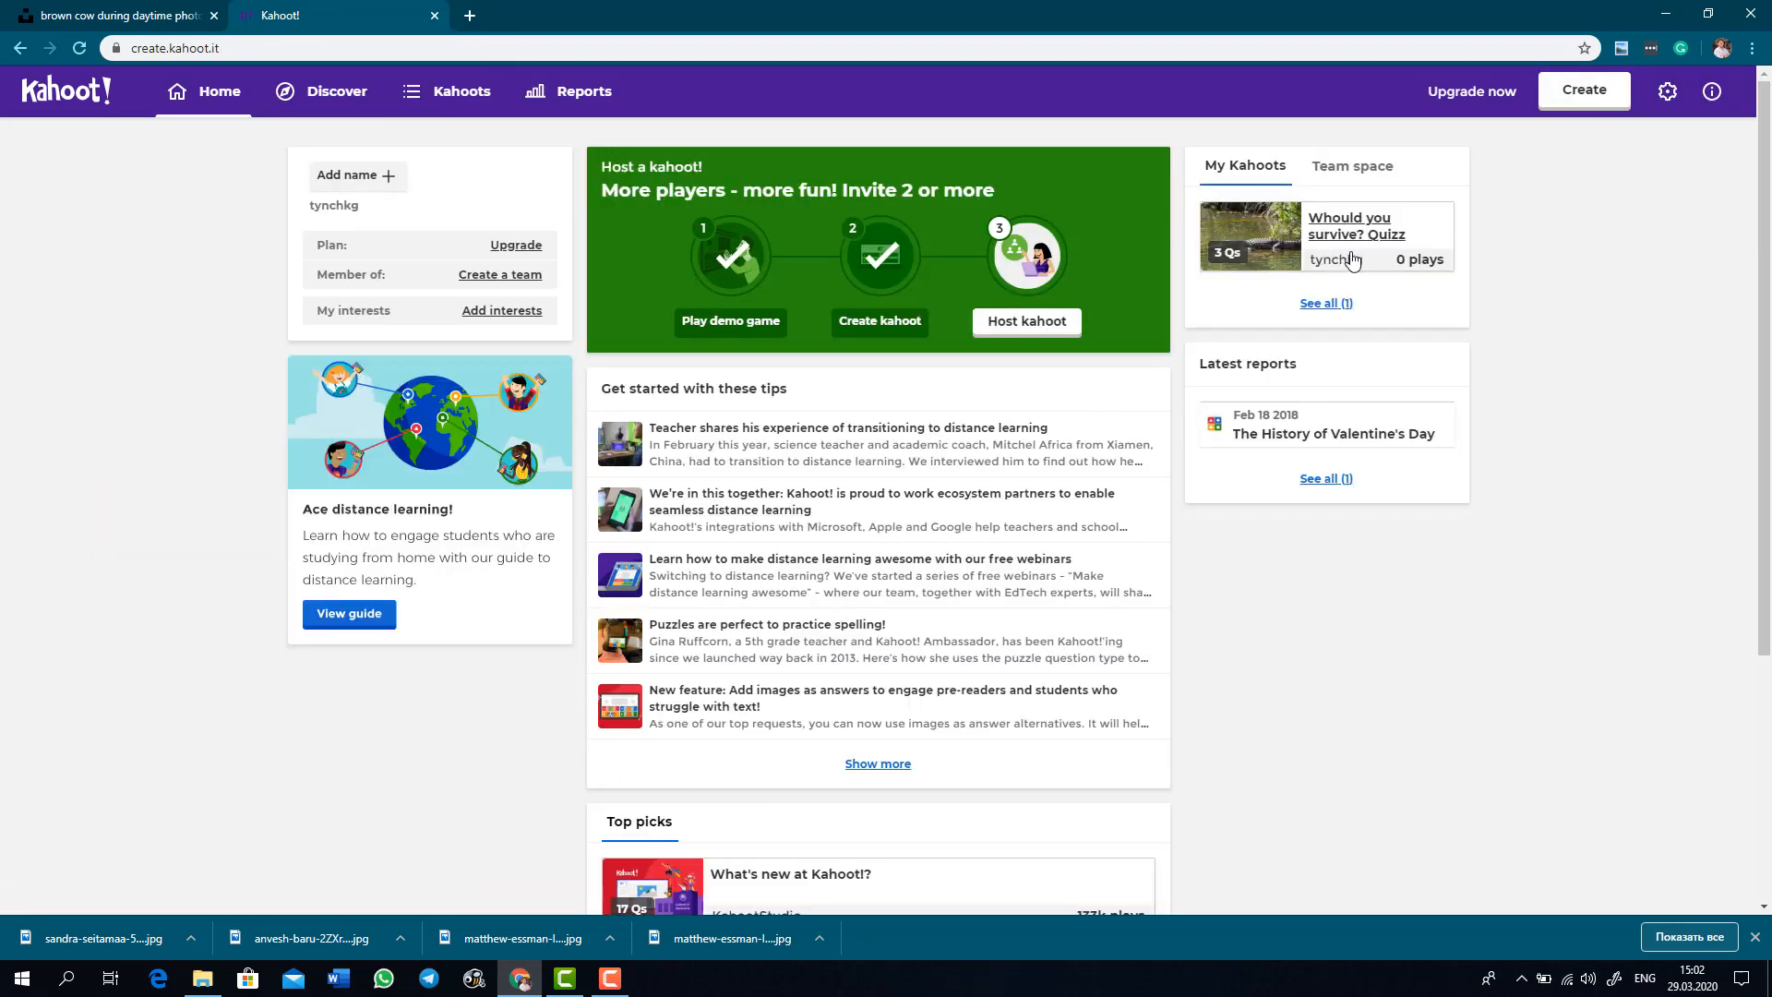
pyautogui.click(1354, 244)
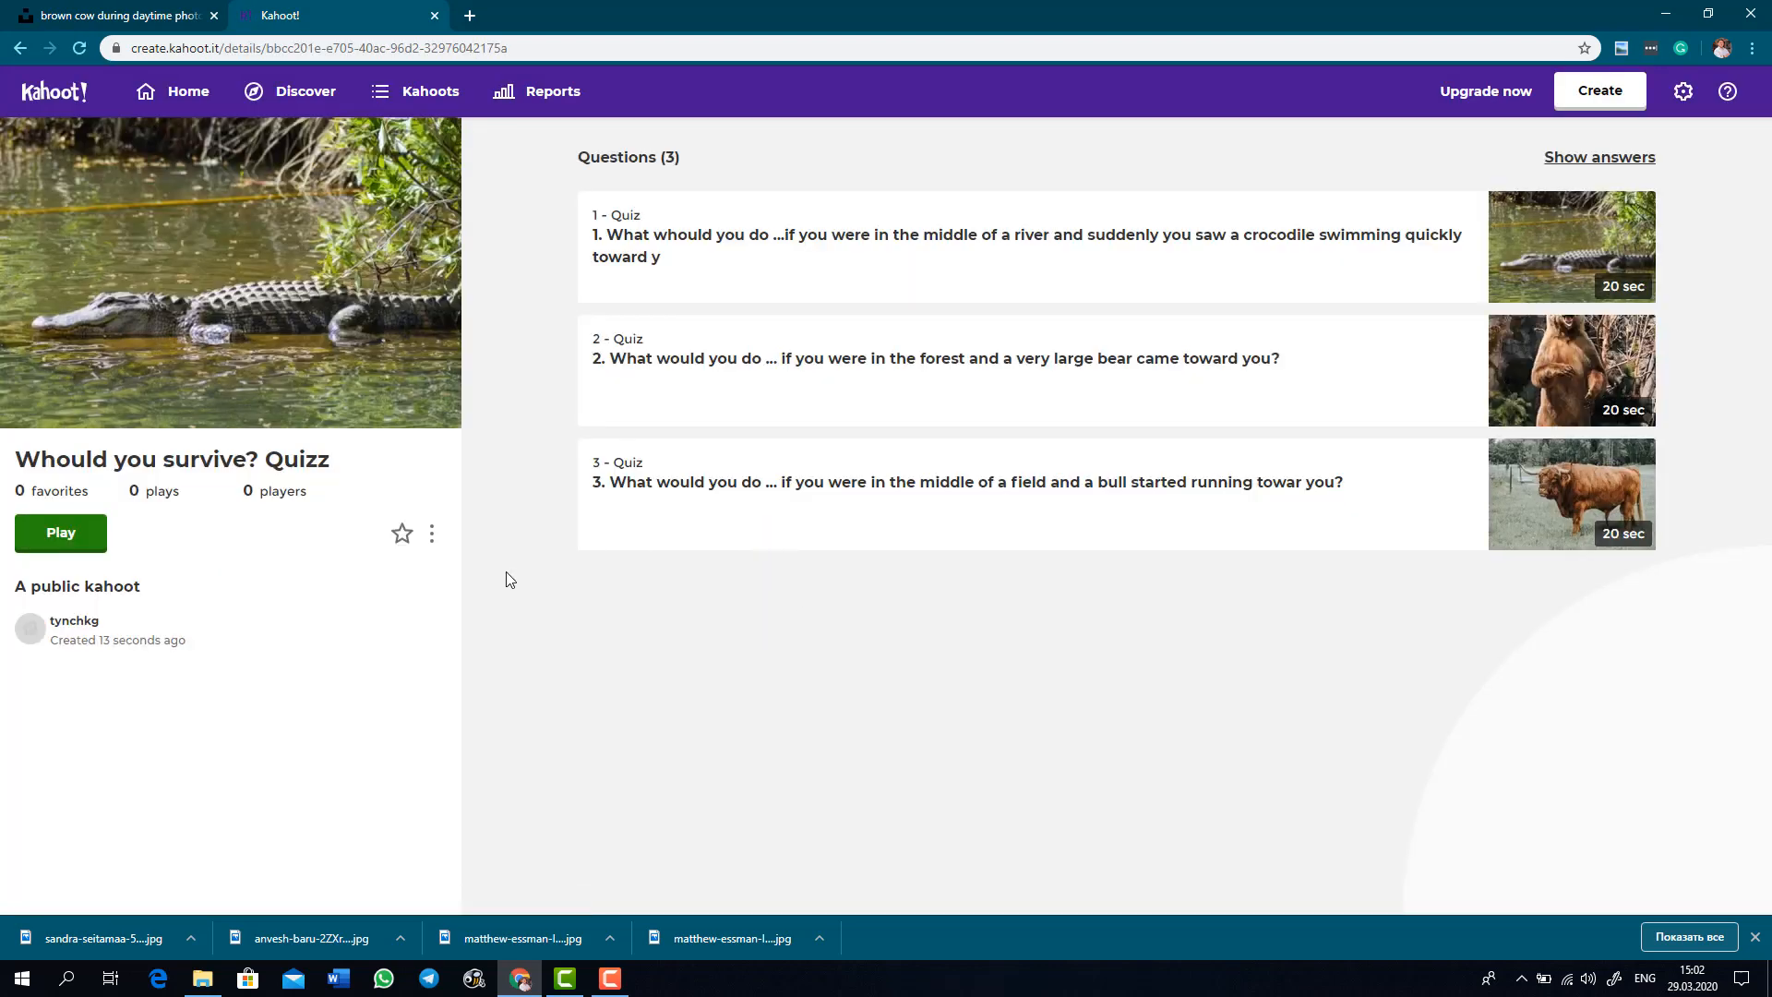
# Play the "Whould you survive? Quizz" kahoot as a live hosted game in Classic Player vs Player mode.
pyautogui.click(63, 535)
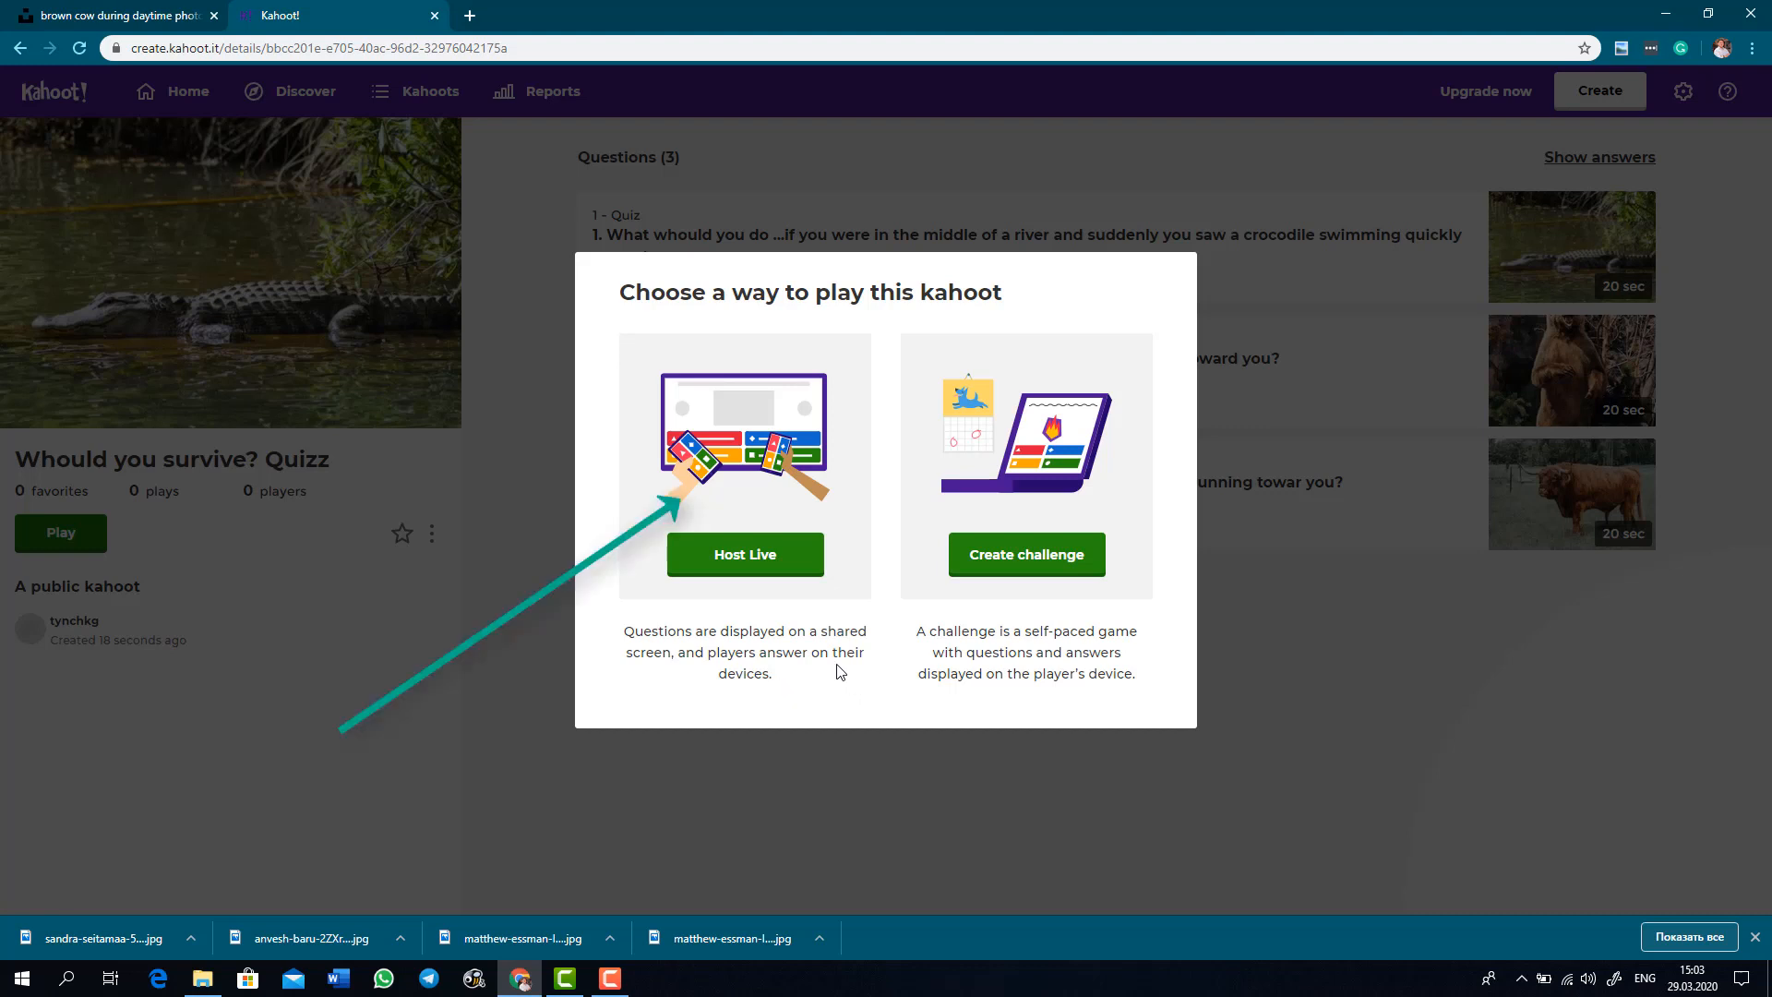
pyautogui.click(766, 565)
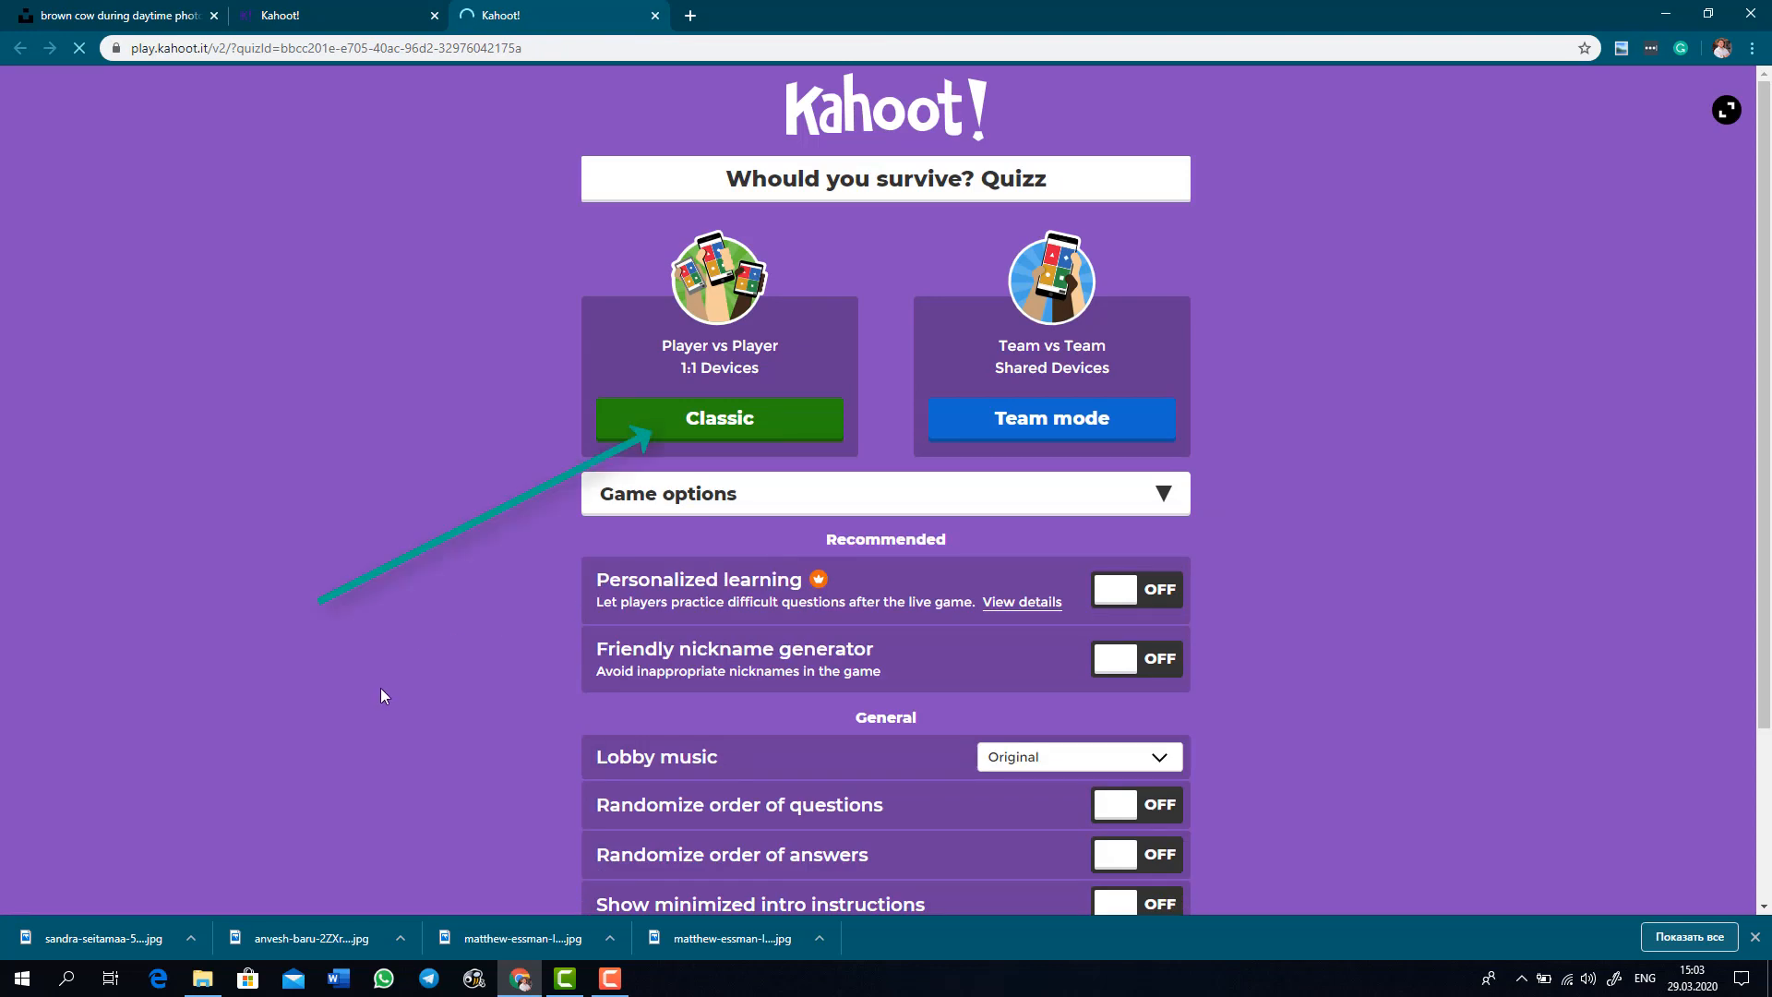
pyautogui.click(723, 425)
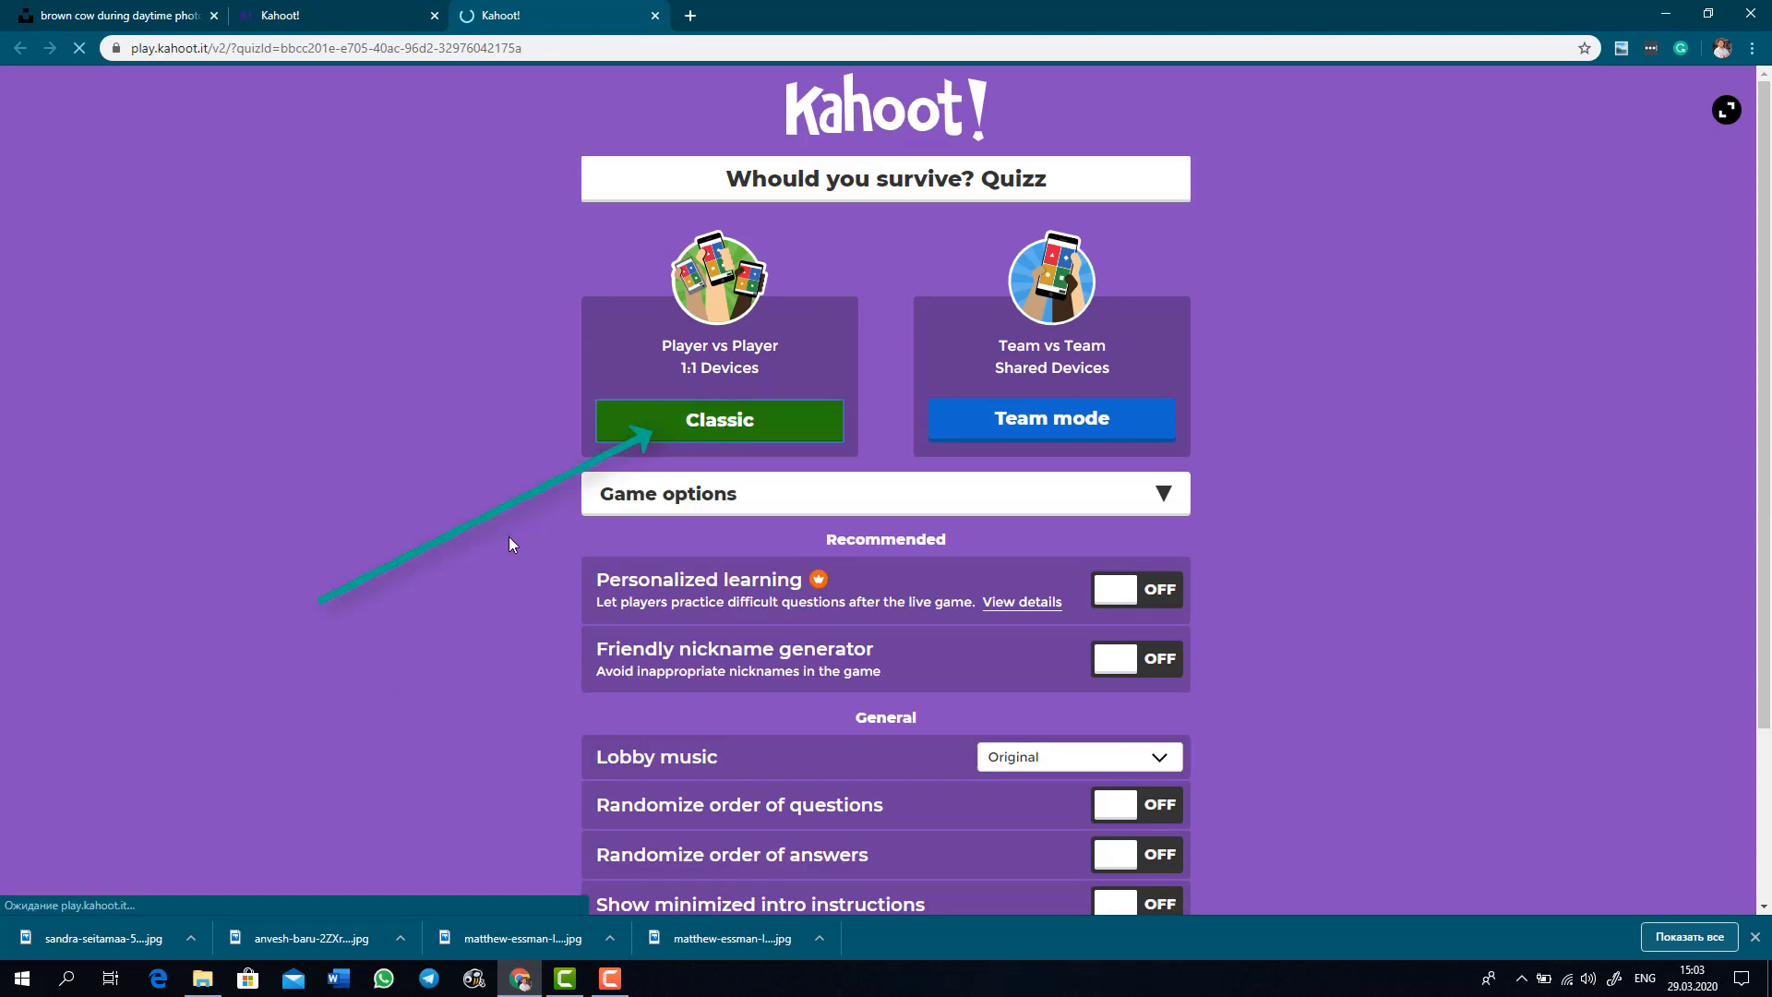
# Collapse the game options, launch the Classic mode lobby and start the game with the joined player.
pyautogui.click(977, 507)
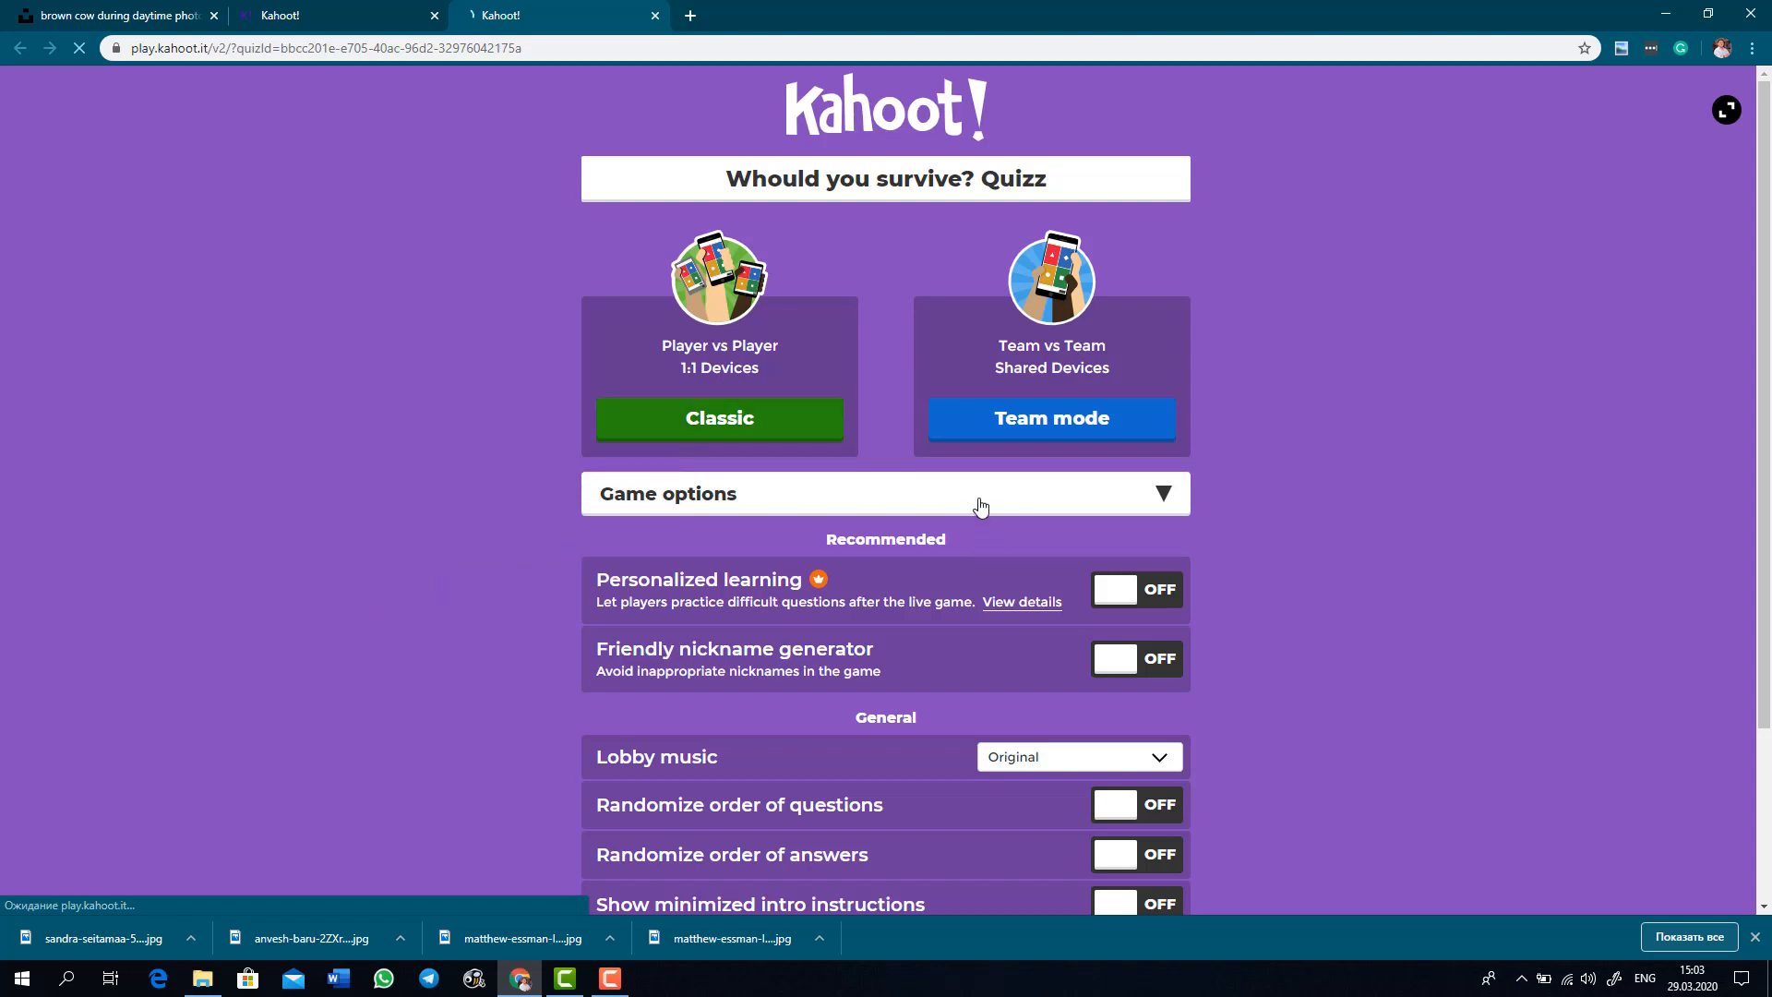
pyautogui.click(735, 611)
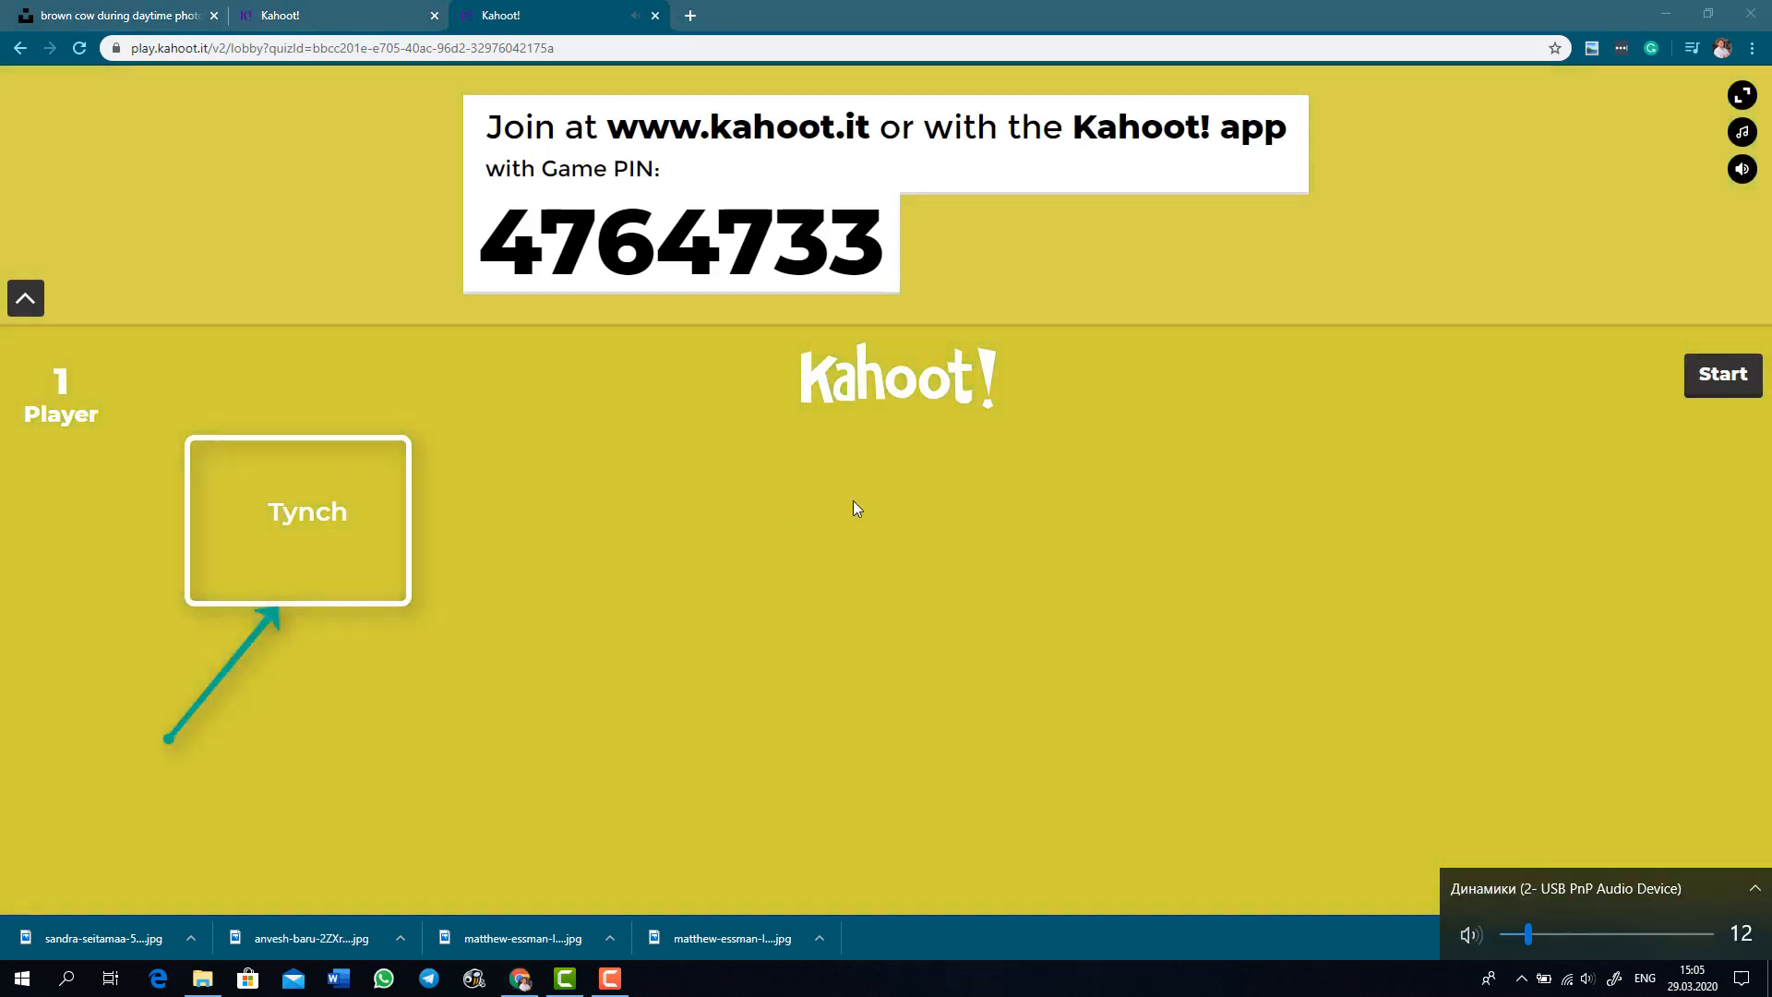
pyautogui.click(1723, 375)
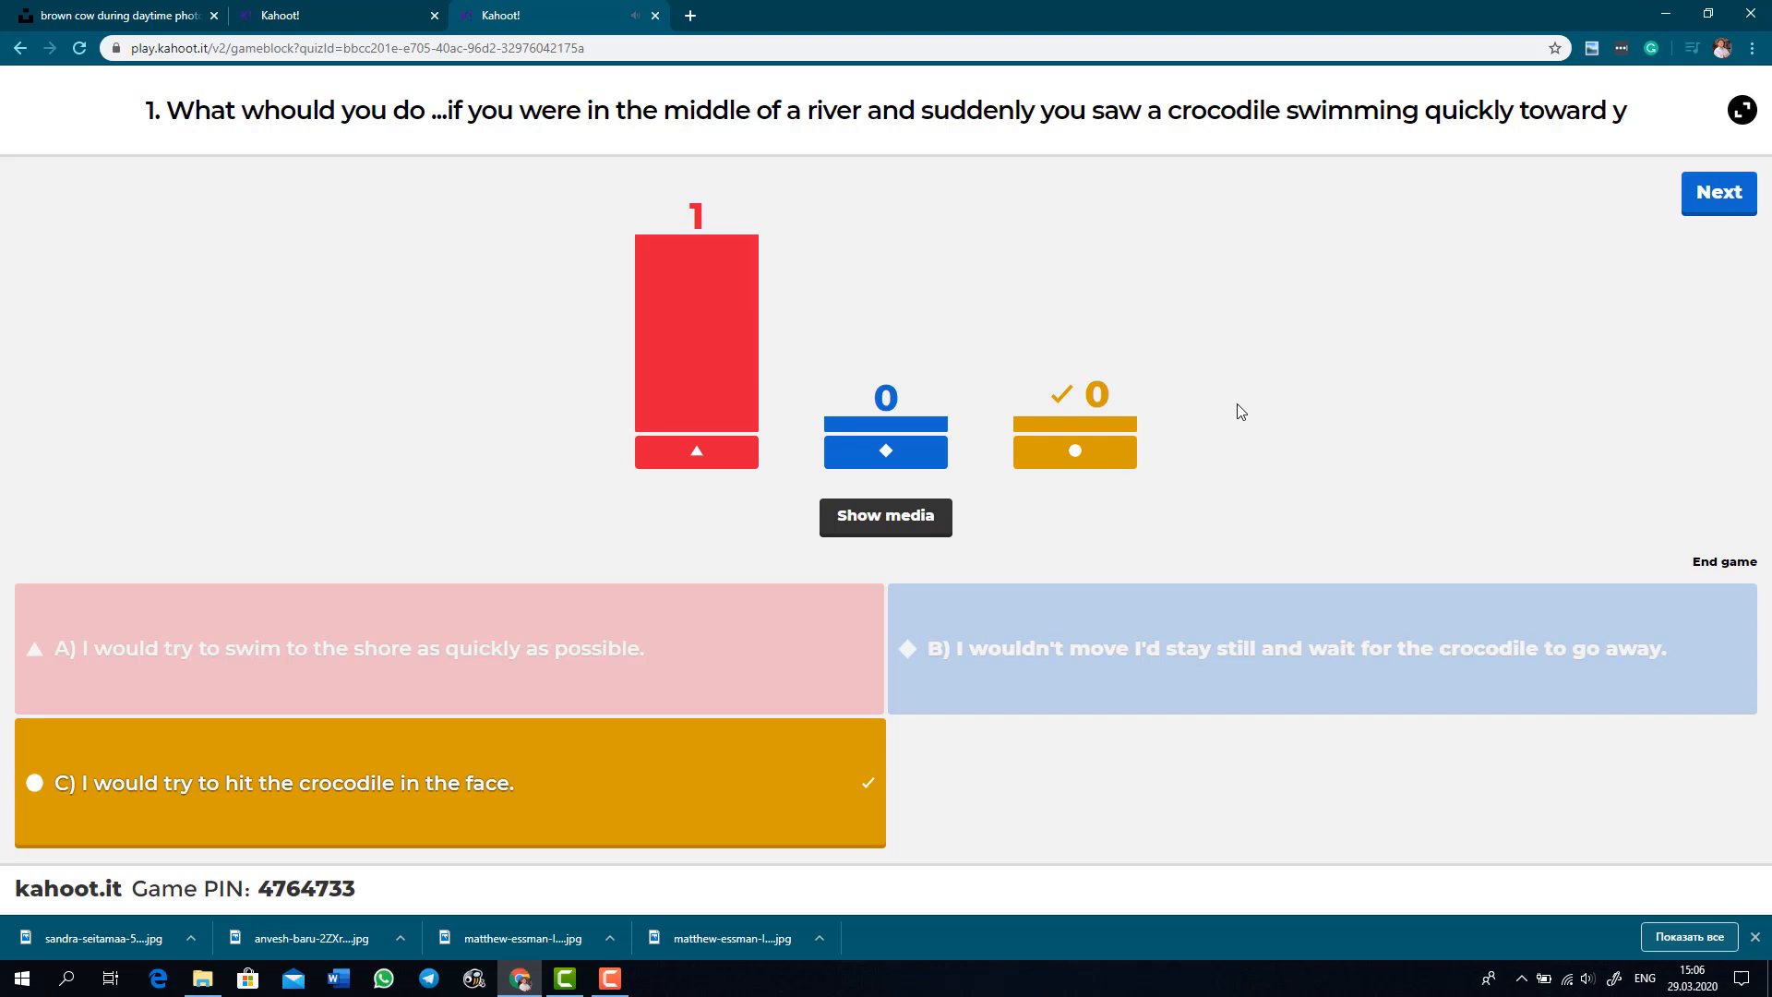
# Advance the hosted game to the second question and view its bear photo from the answer results.
pyautogui.click(1725, 201)
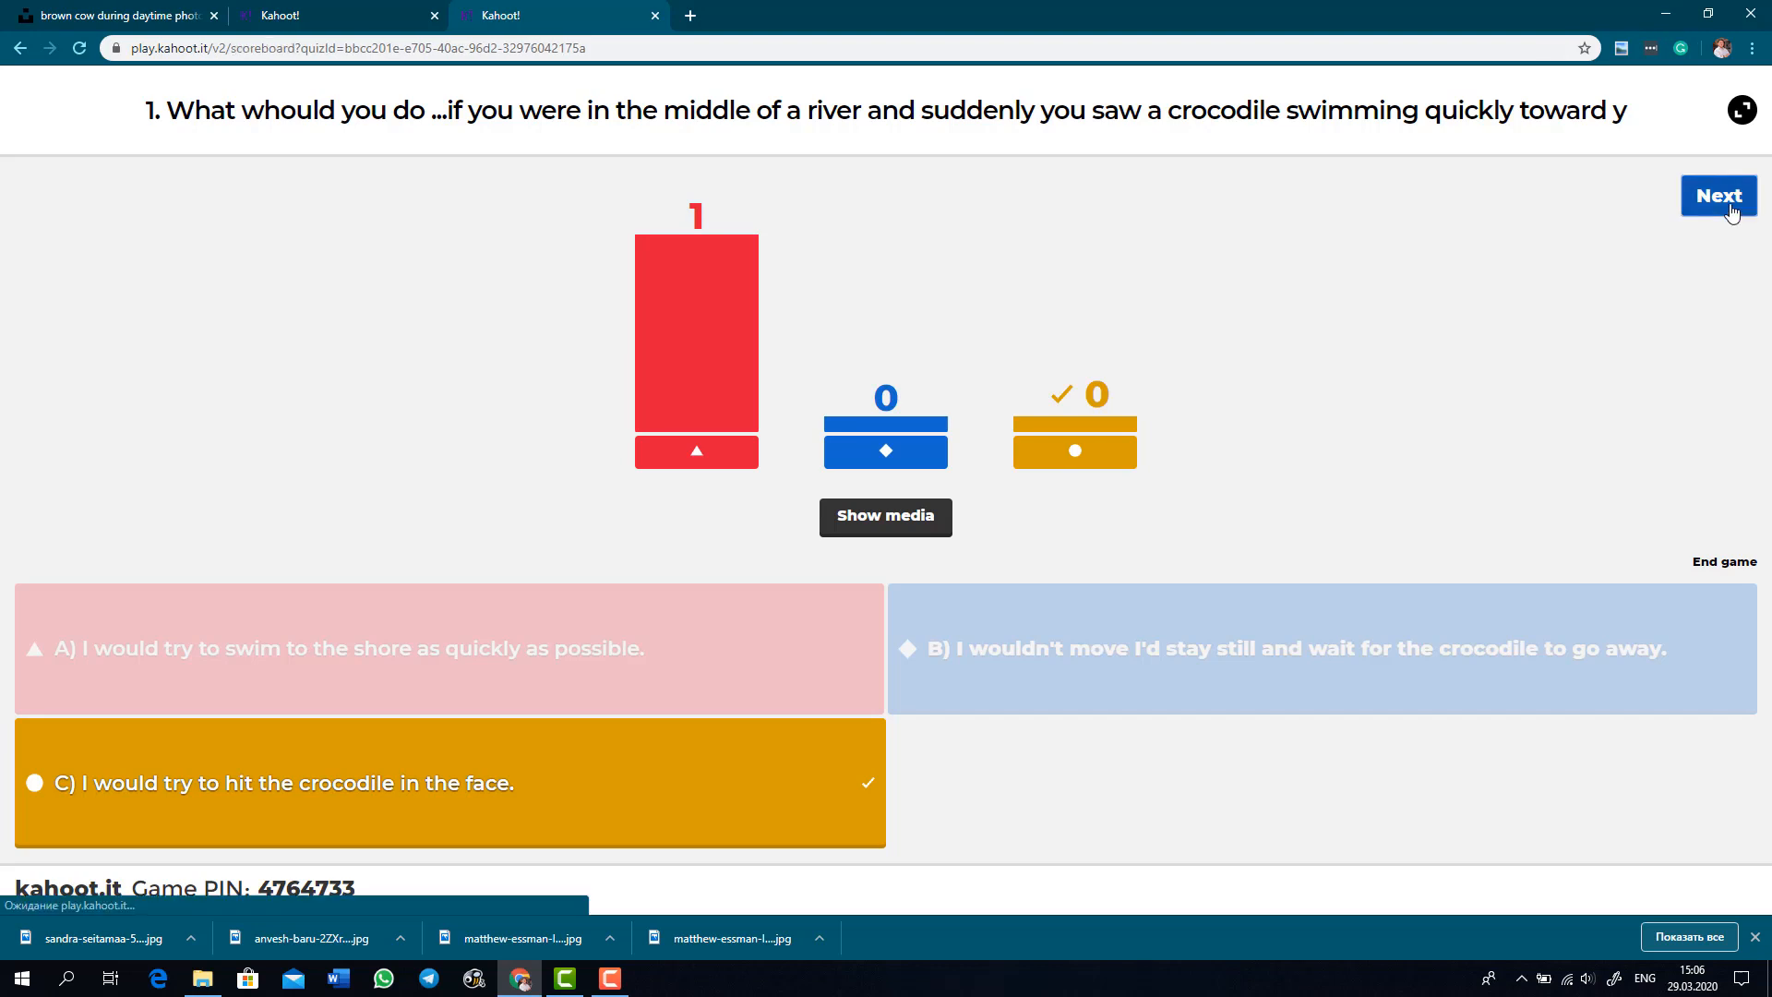
pyautogui.click(1708, 211)
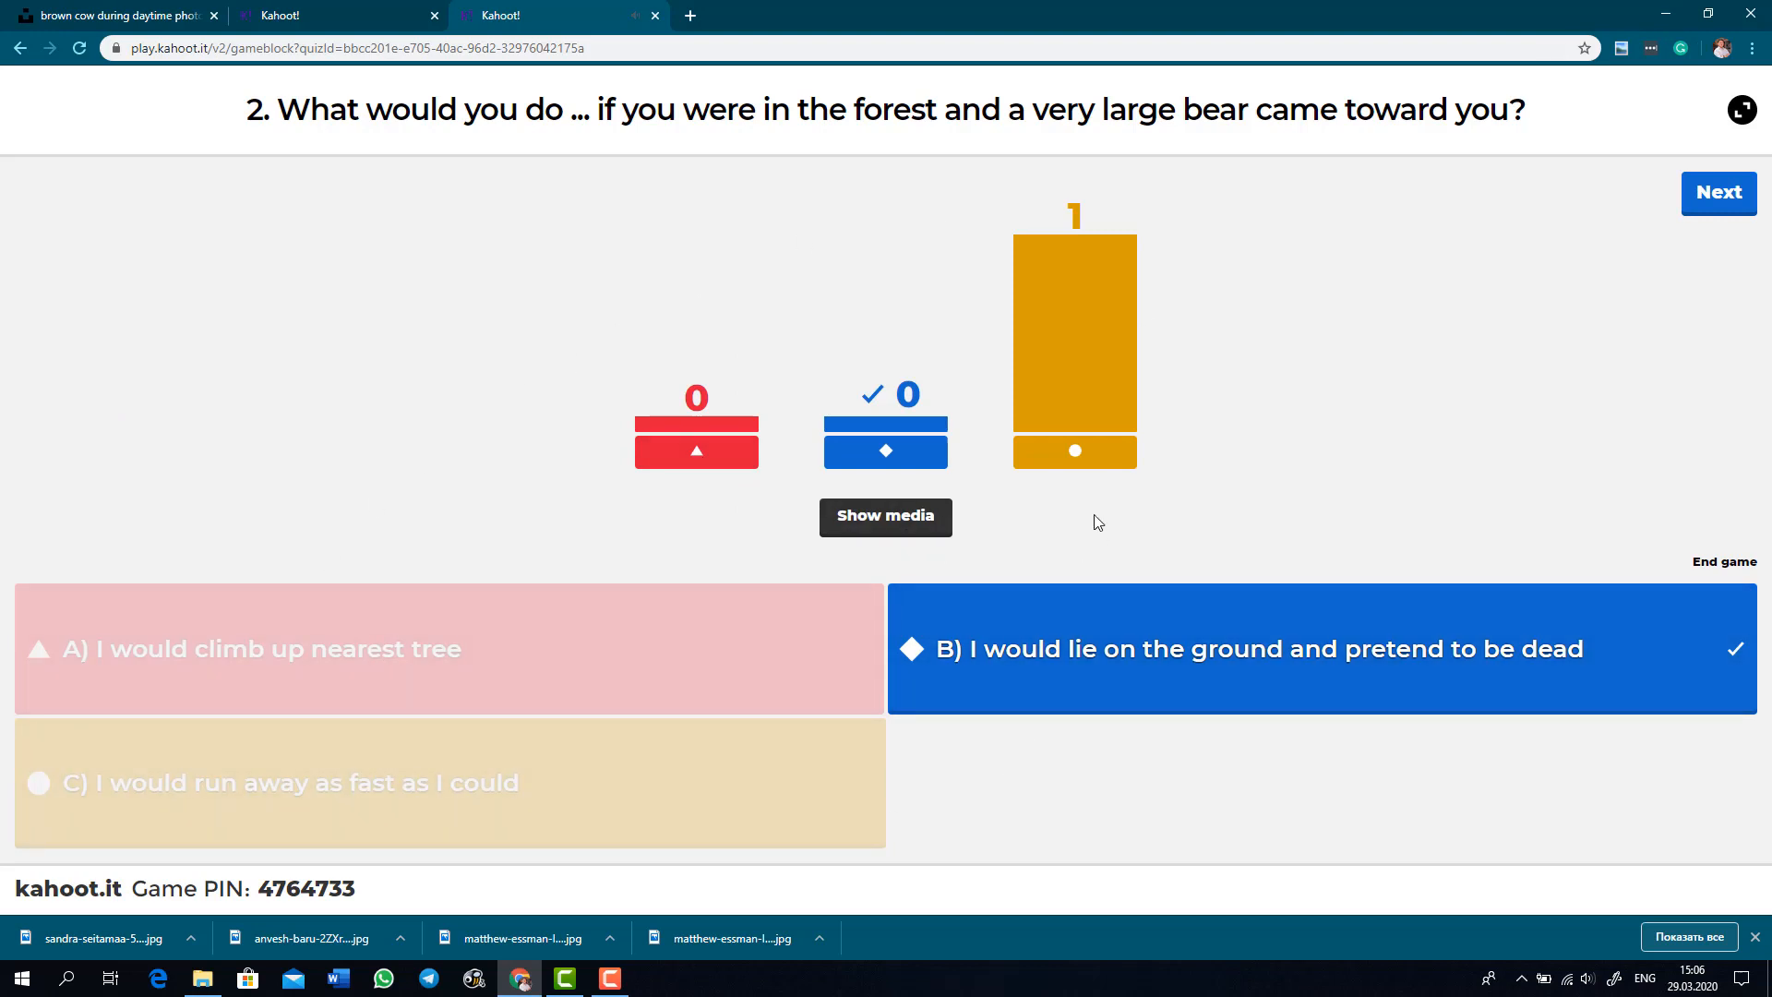
pyautogui.click(905, 521)
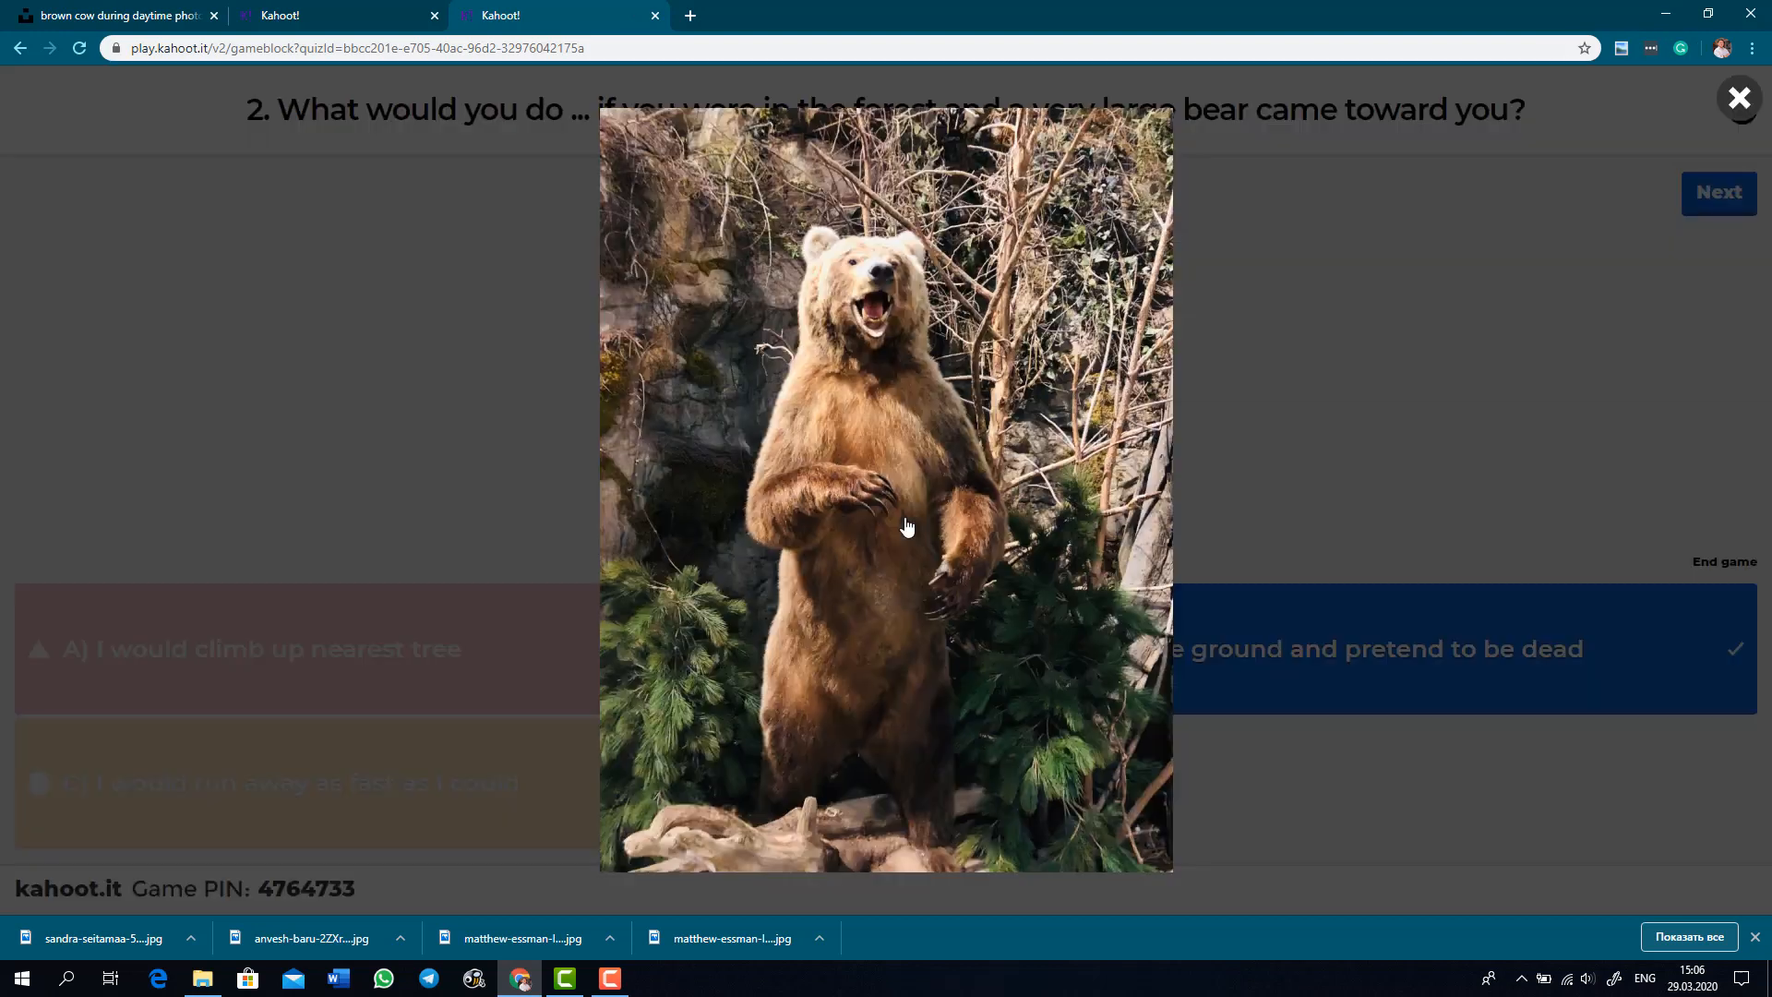
pyautogui.click(1706, 158)
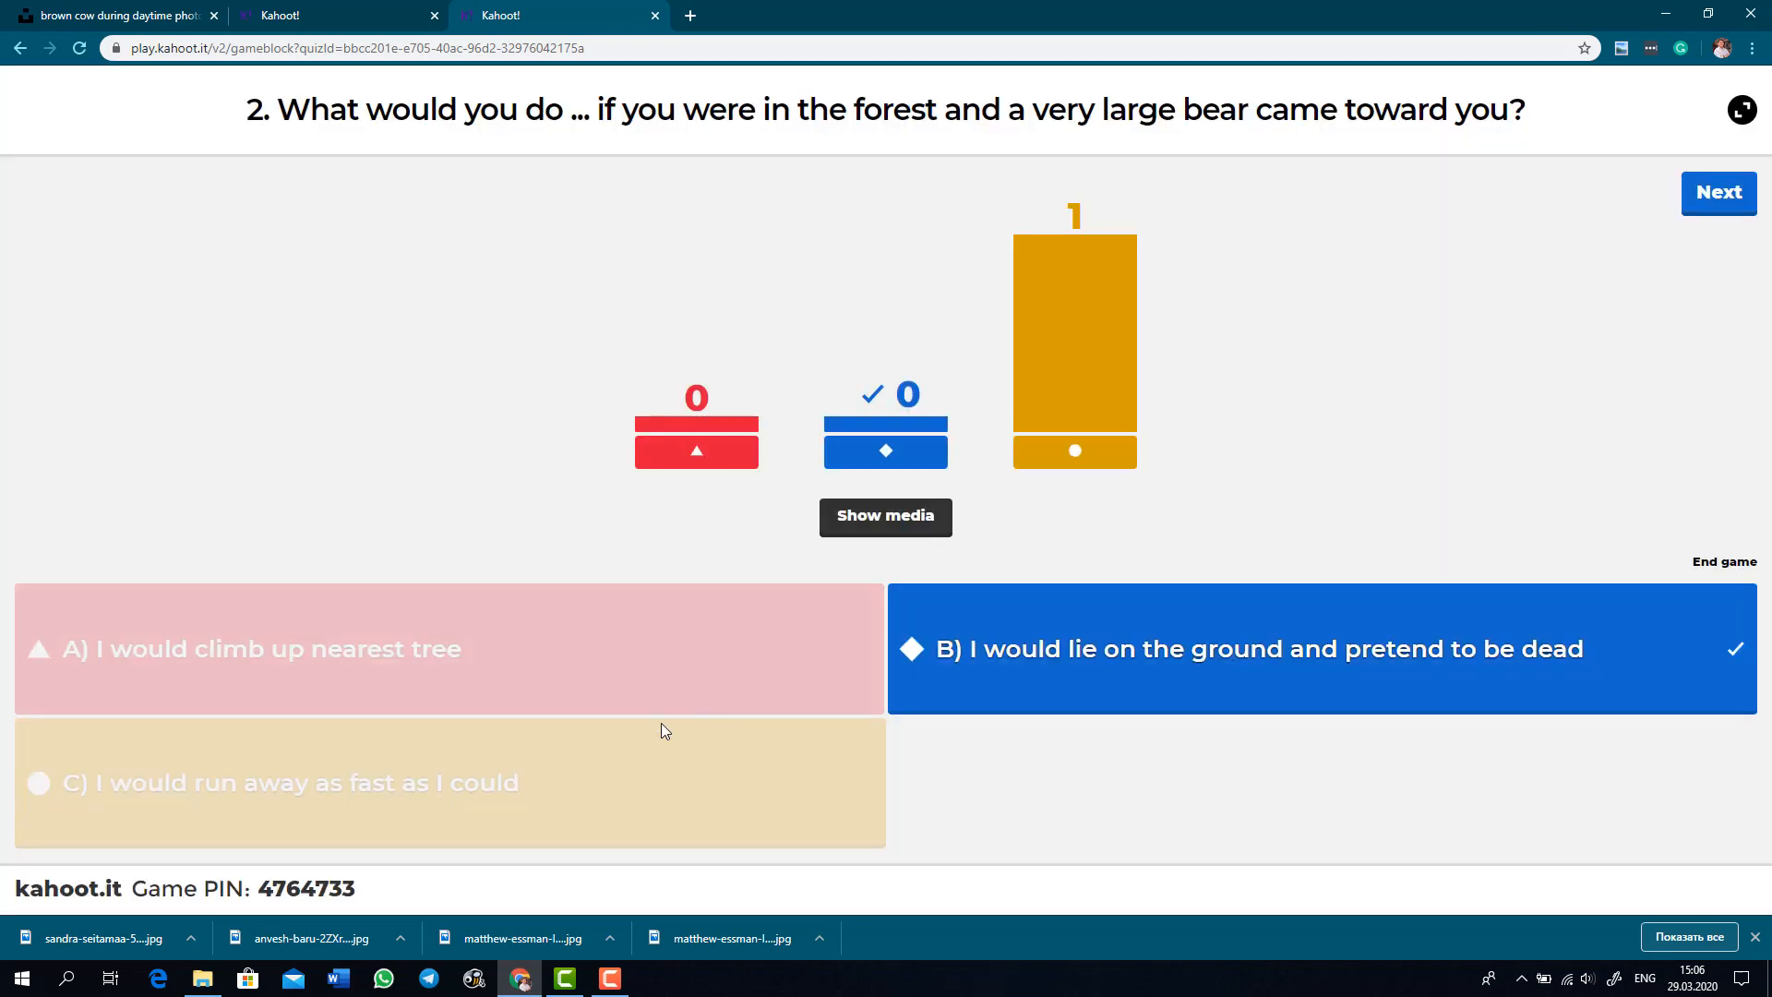
# Advance the hosted game past the scoreboard and the third question's results to finish the quiz.
pyautogui.click(1710, 204)
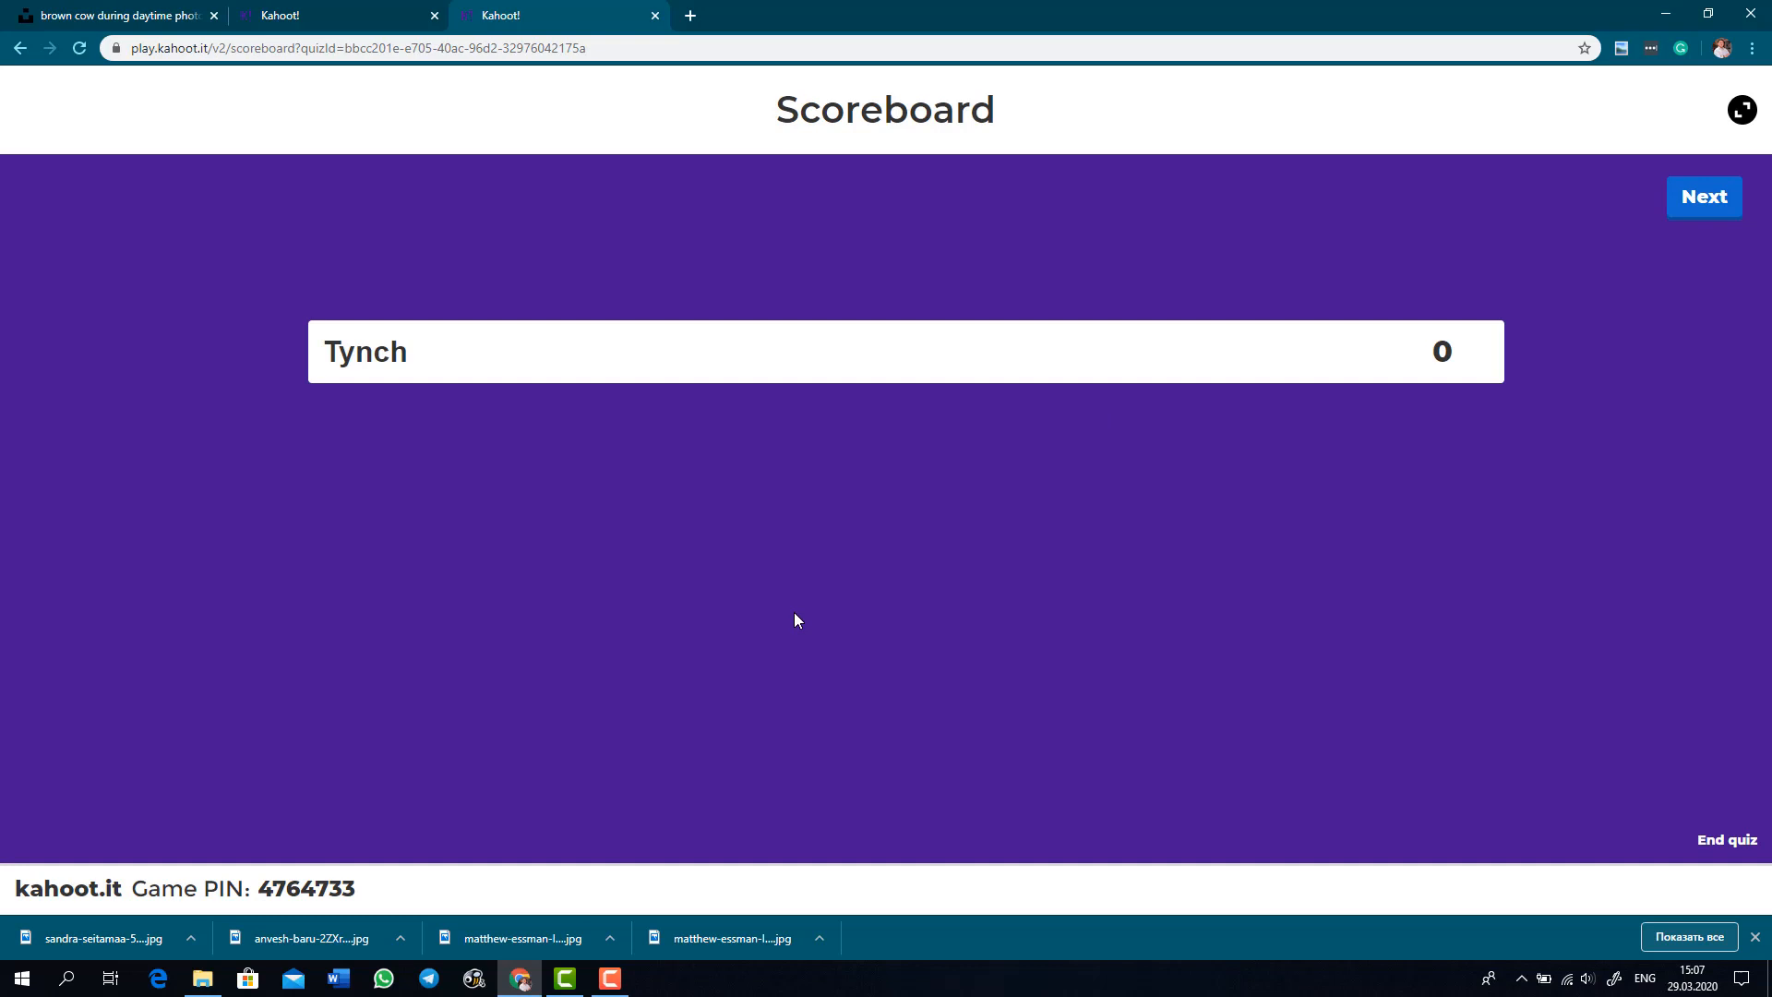
pyautogui.click(1688, 202)
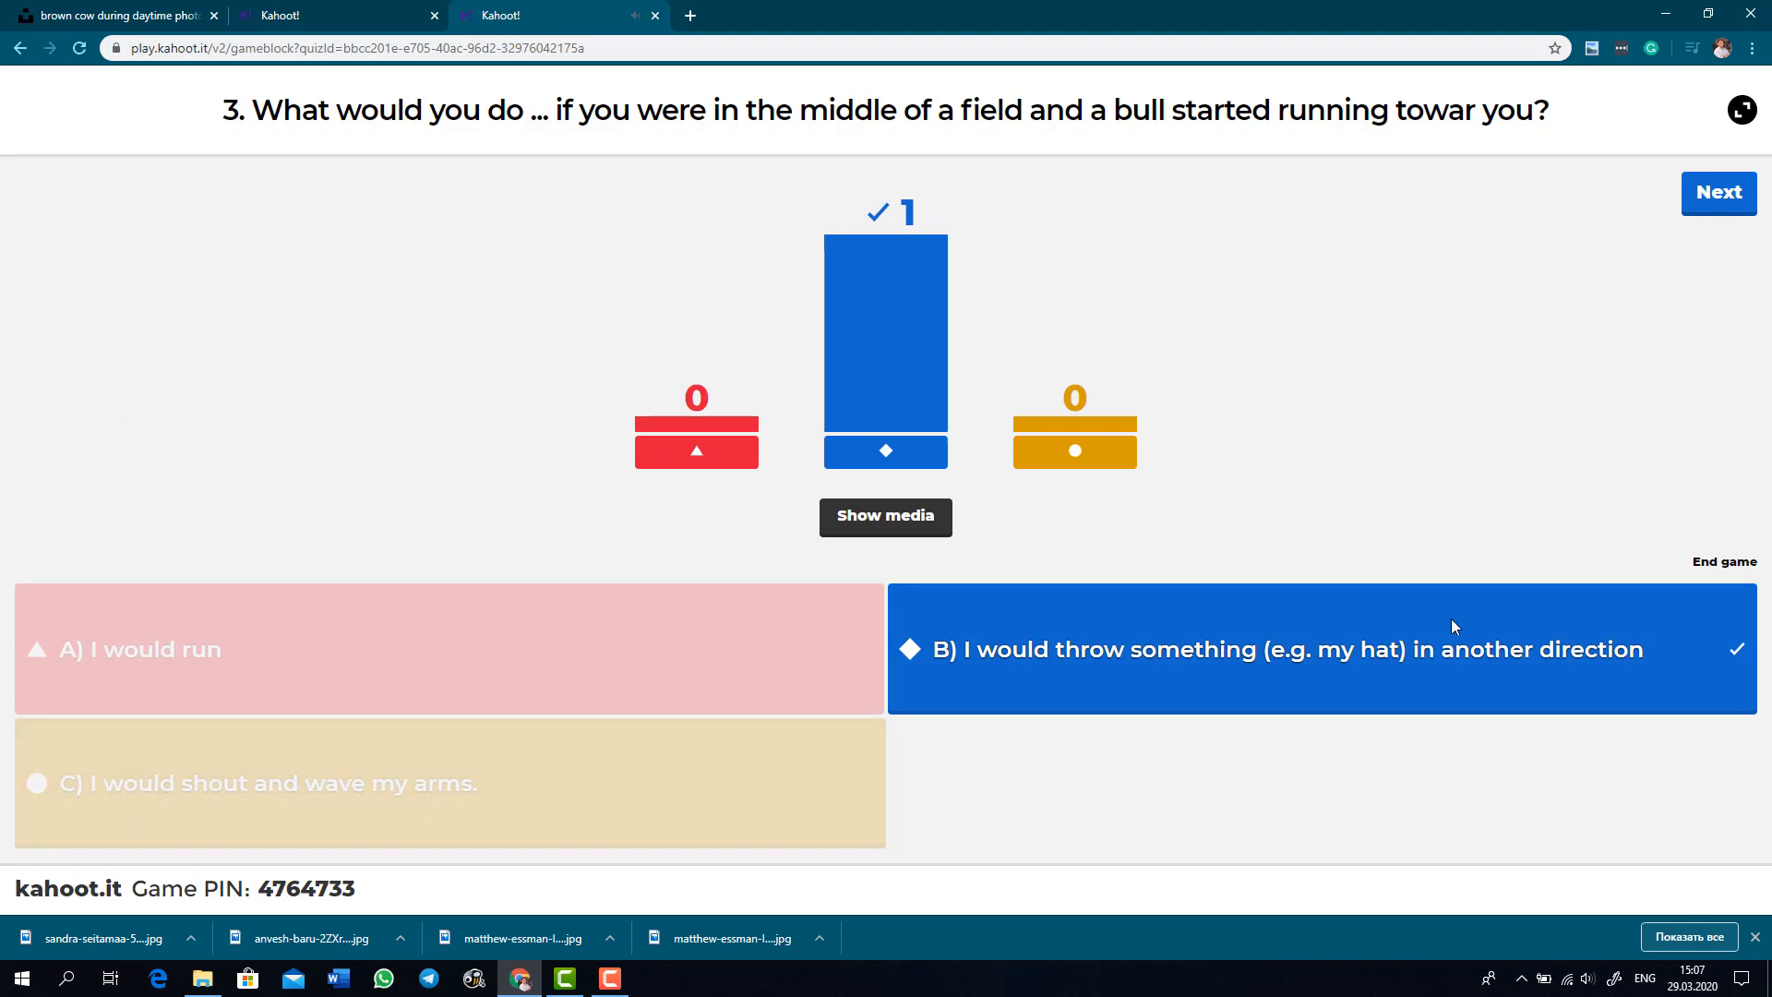
pyautogui.click(1722, 193)
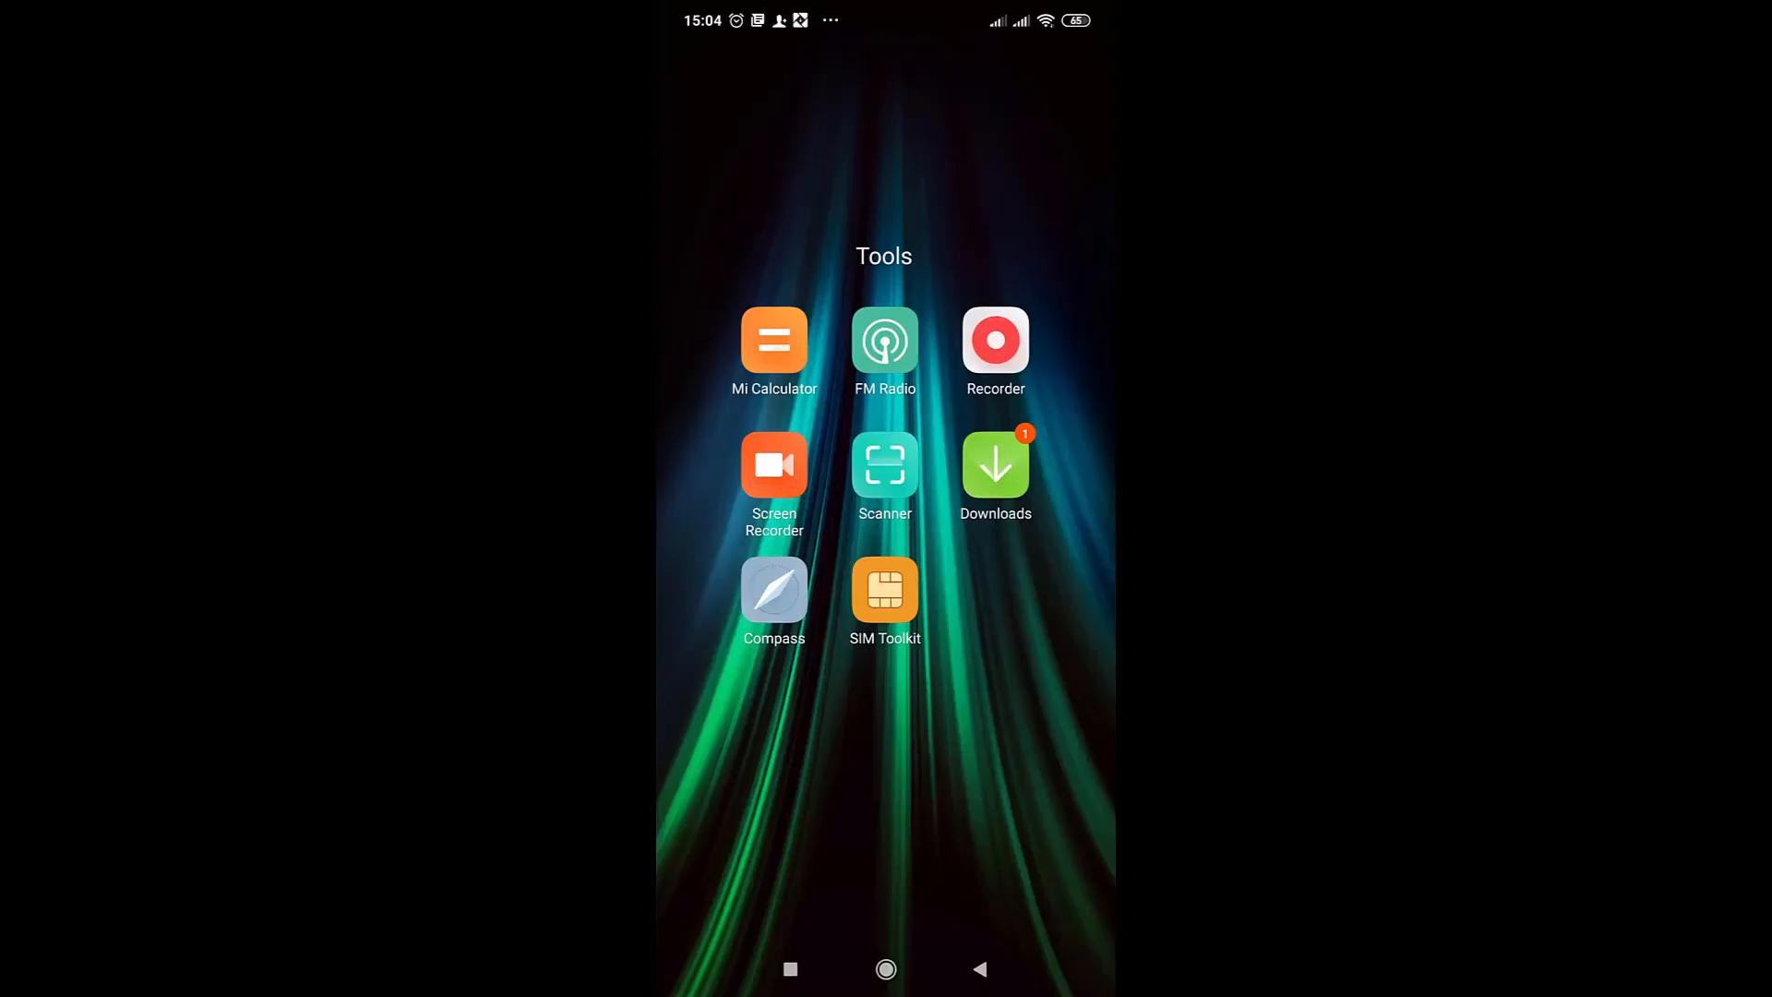
# On the phone, switch to the Play Store, search for "kahoo" and install the Kahoot! app.
pyautogui.press('Escape')
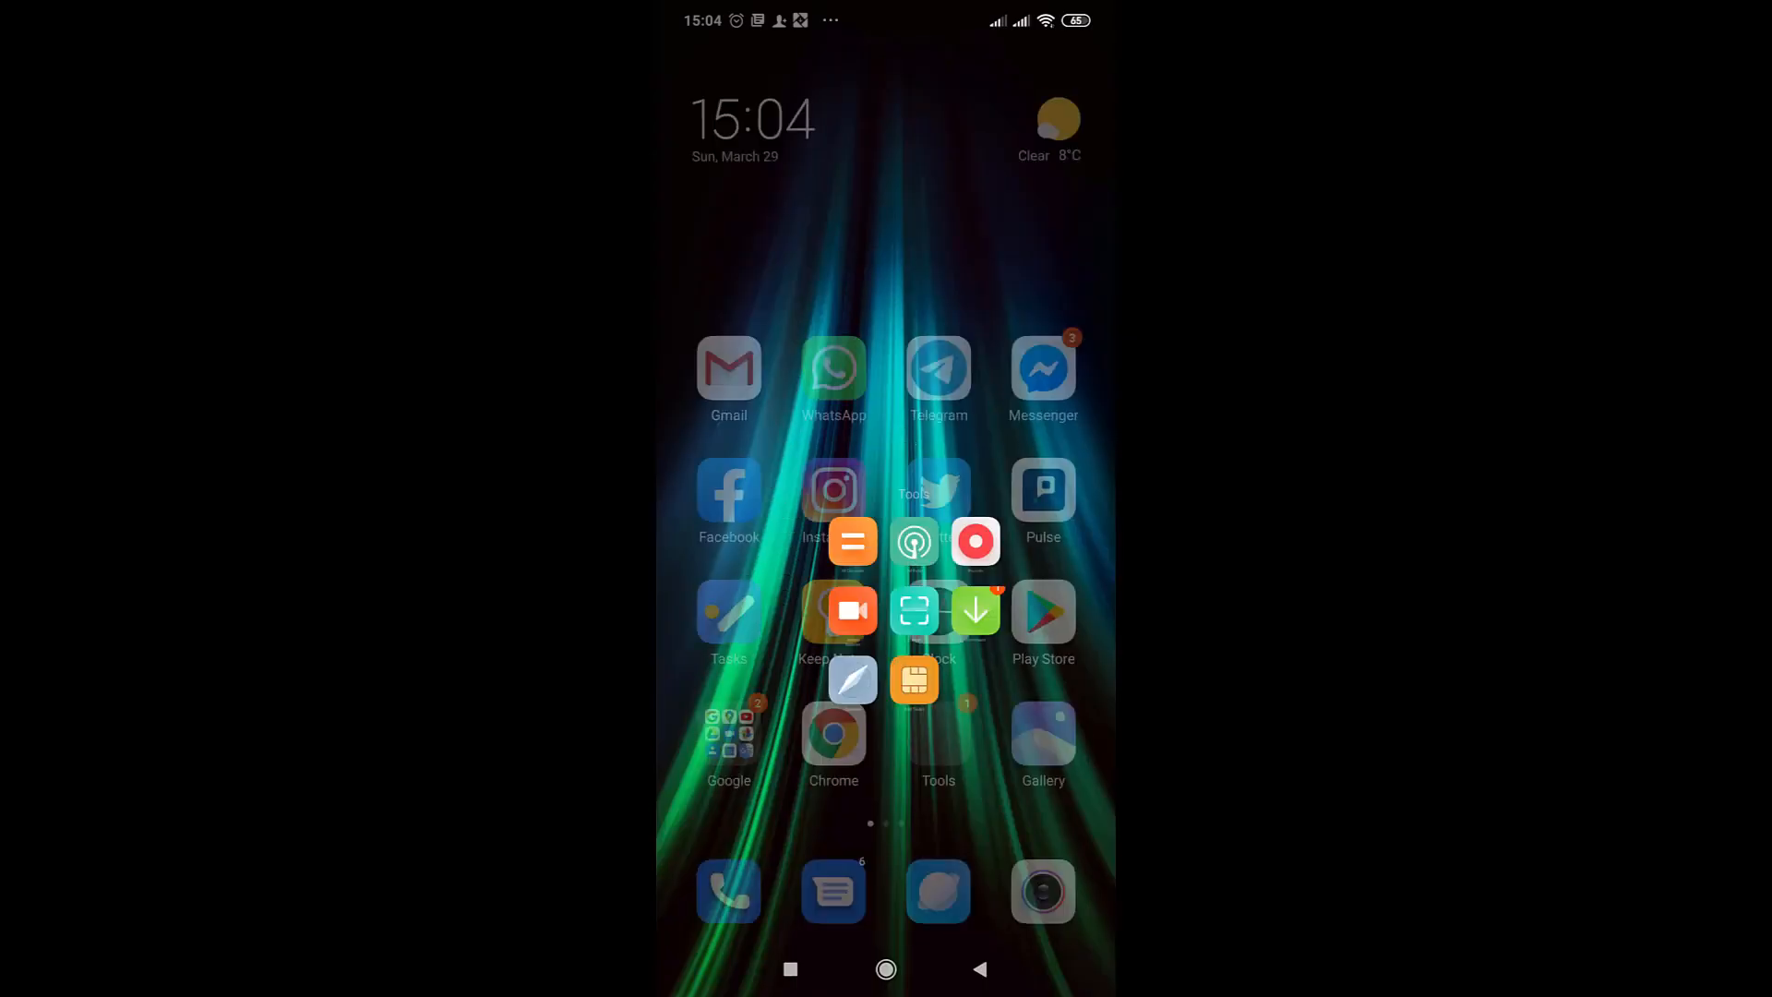
pyautogui.click(1049, 613)
pyautogui.click(886, 66)
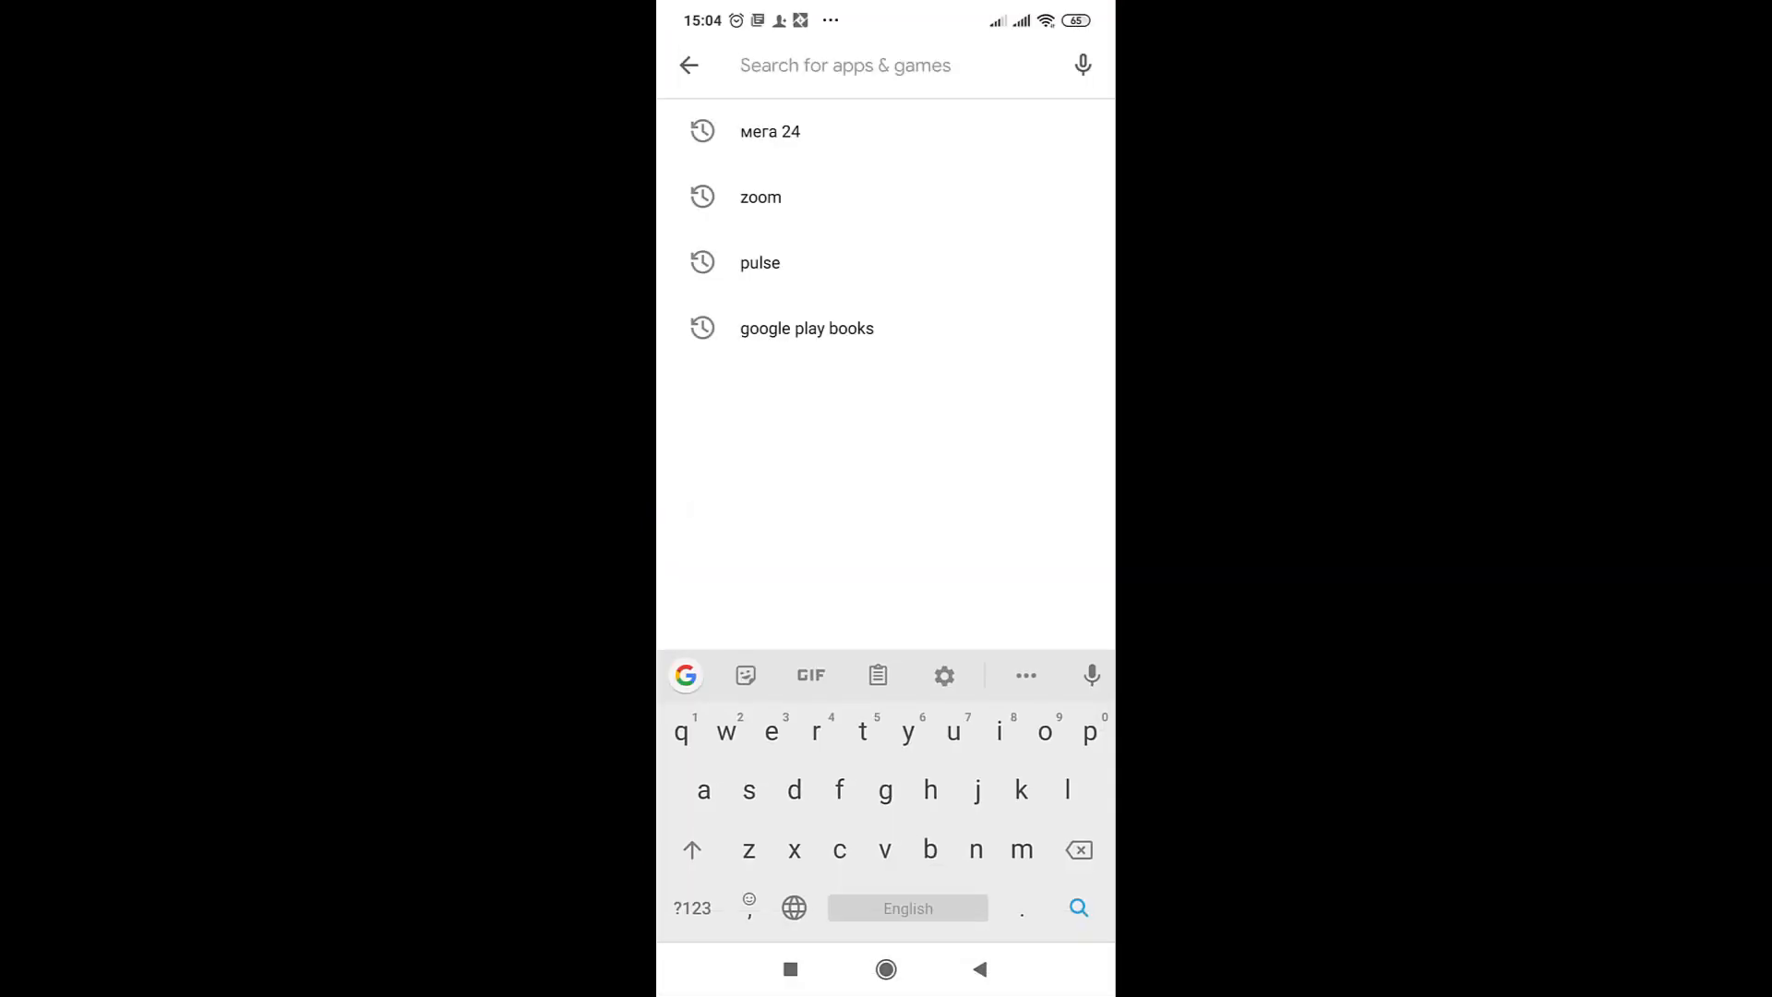
pyautogui.write('kahoo')
pyautogui.click(767, 131)
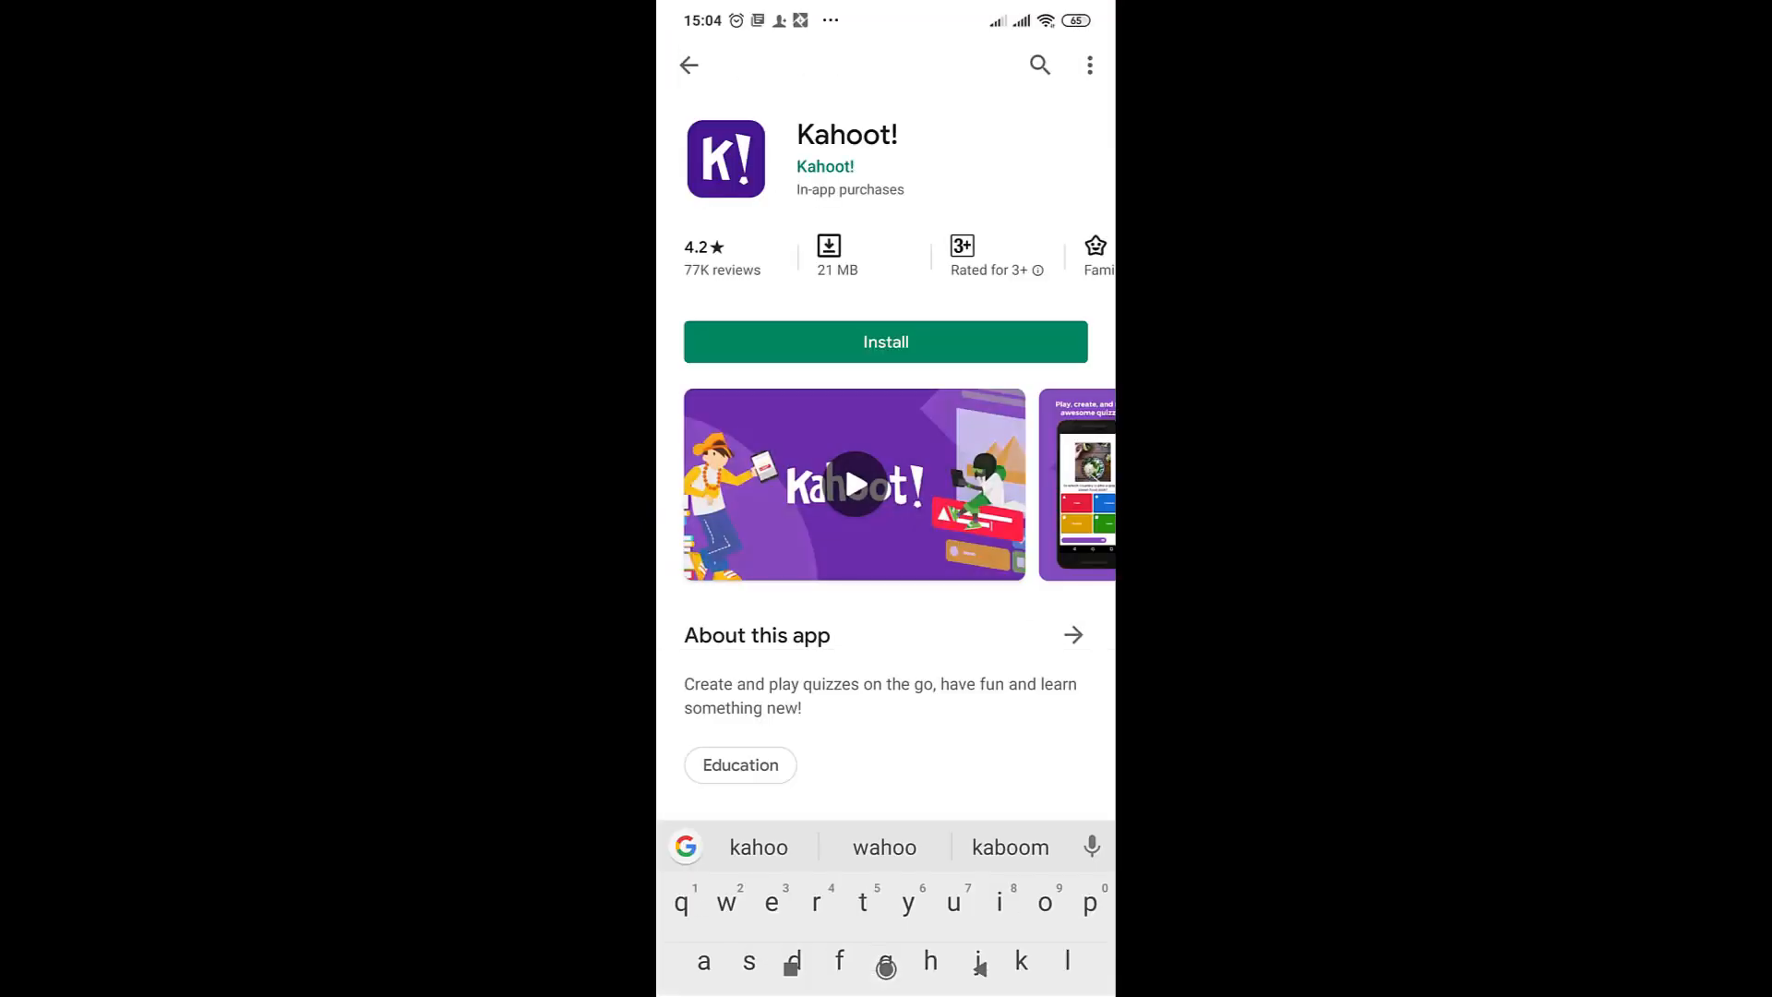
pyautogui.click(885, 341)
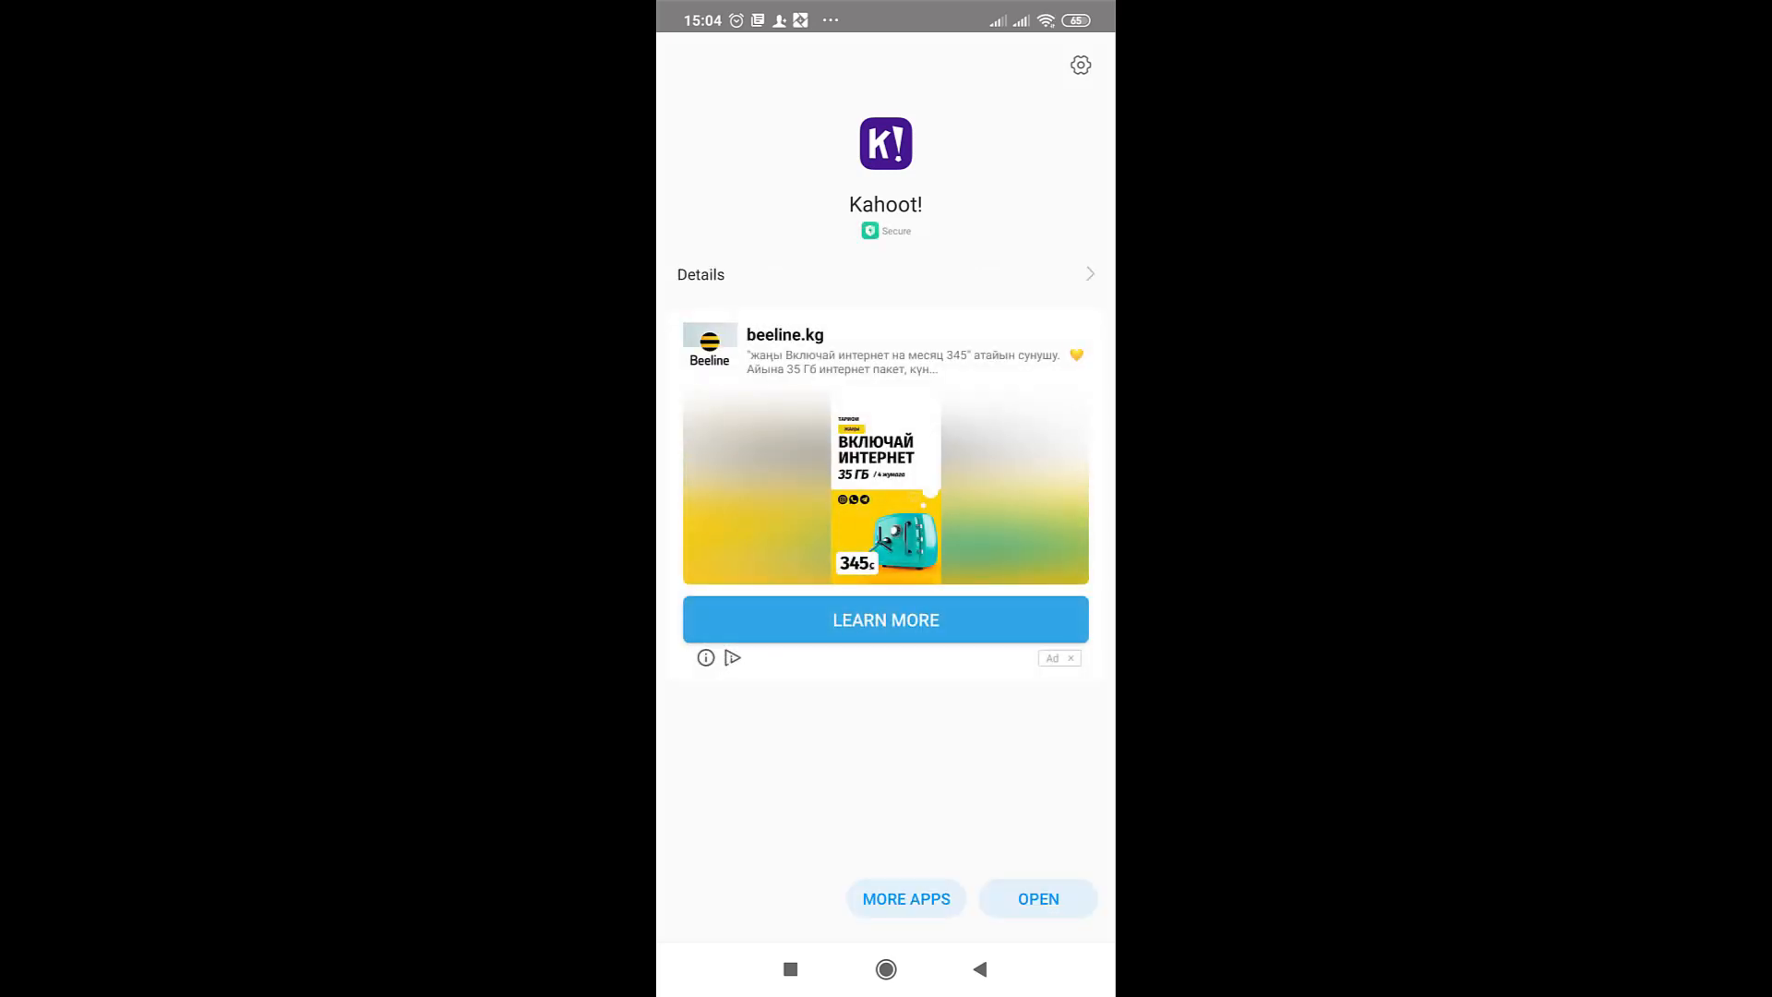
# Open the Kahoot! app and complete its two setup questions, using it as a student with age 33.
pyautogui.click(1039, 899)
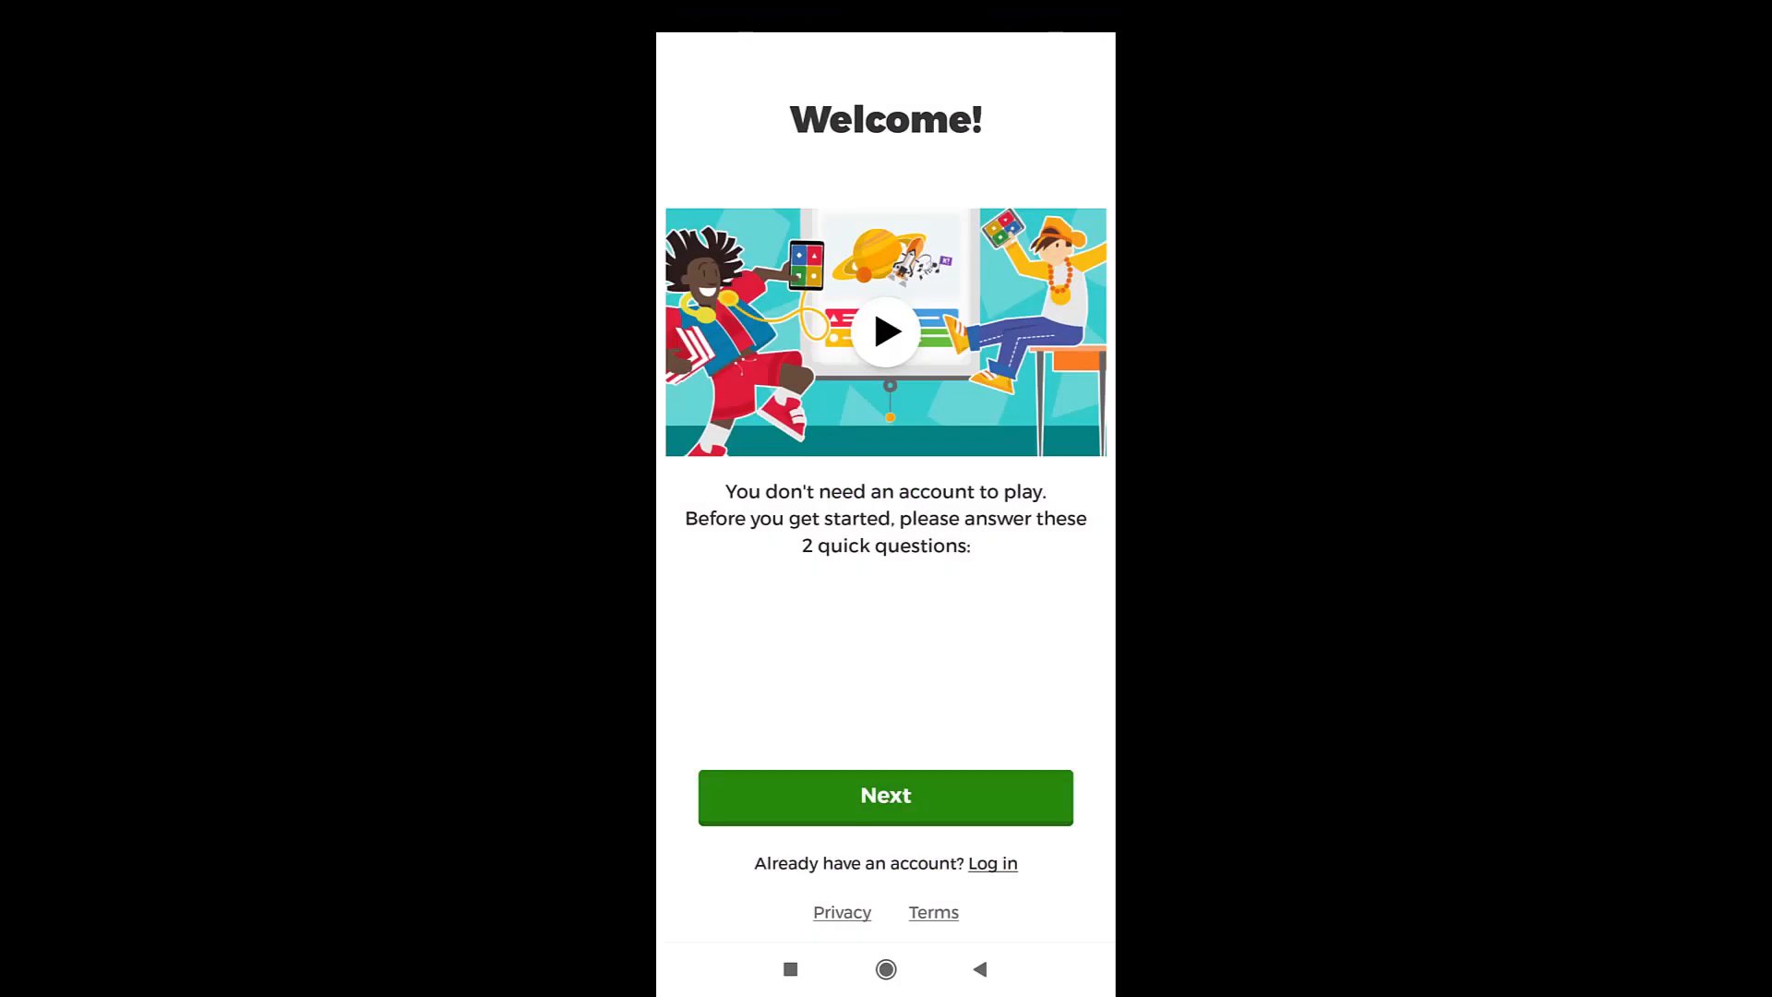
pyautogui.click(886, 795)
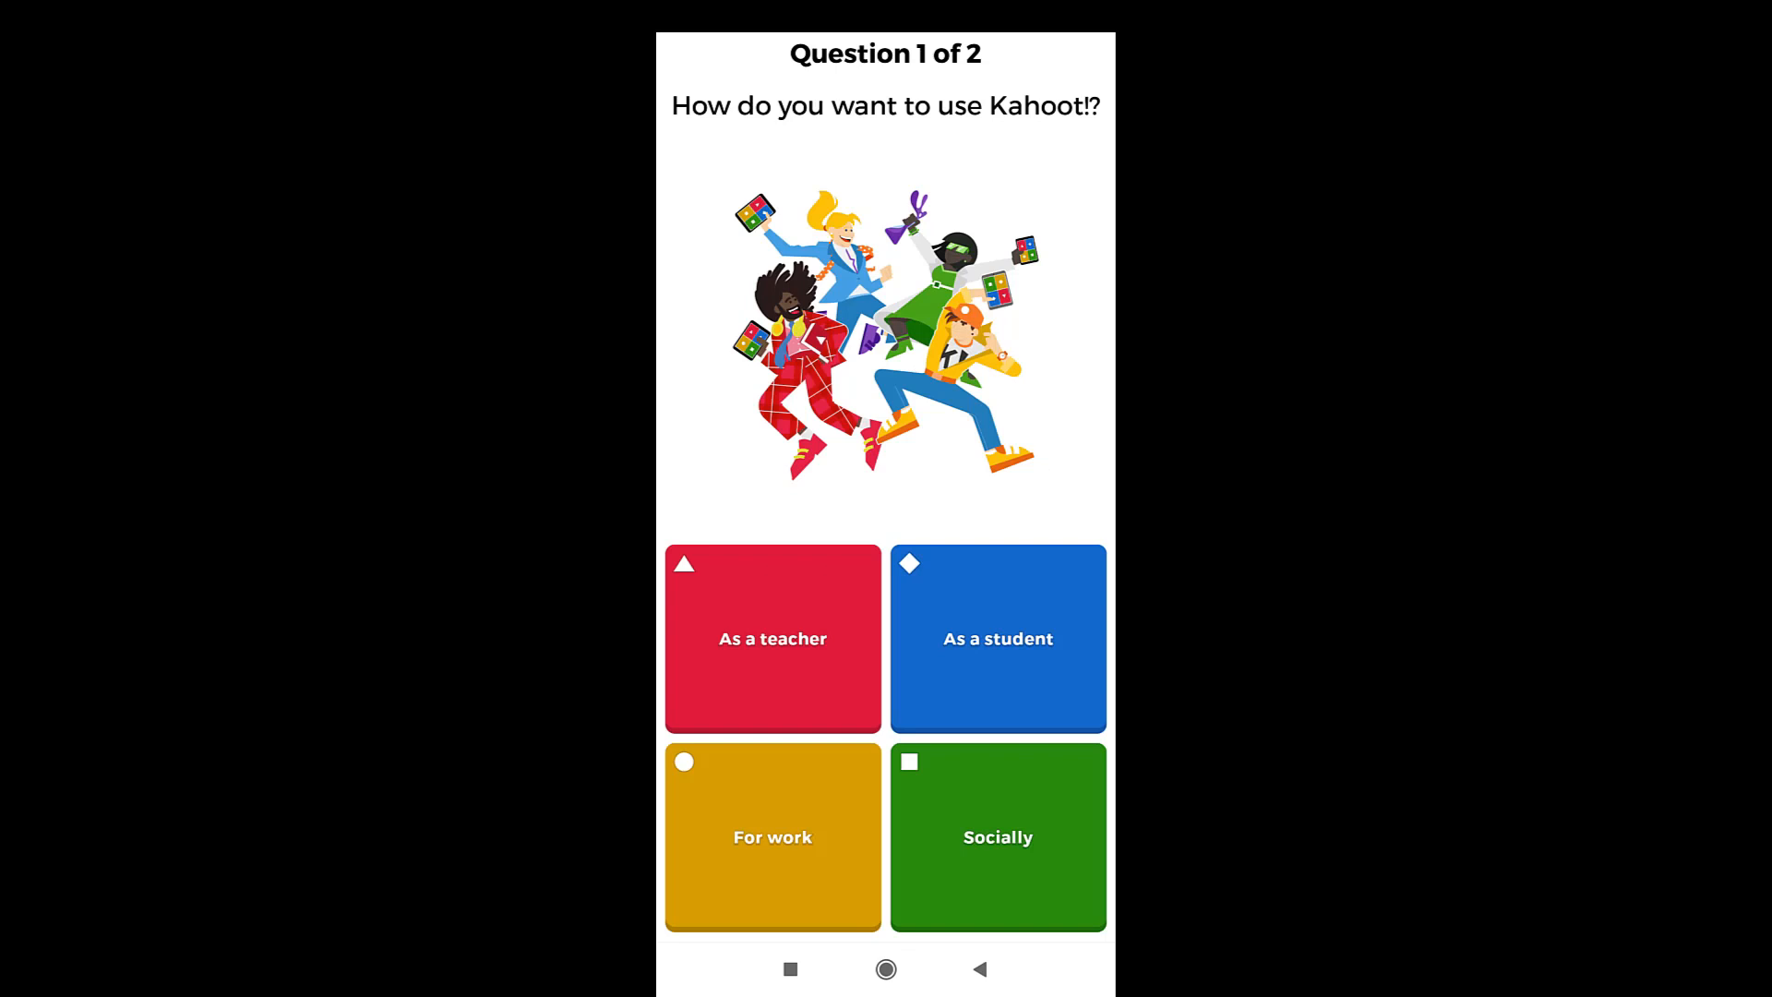
pyautogui.click(998, 638)
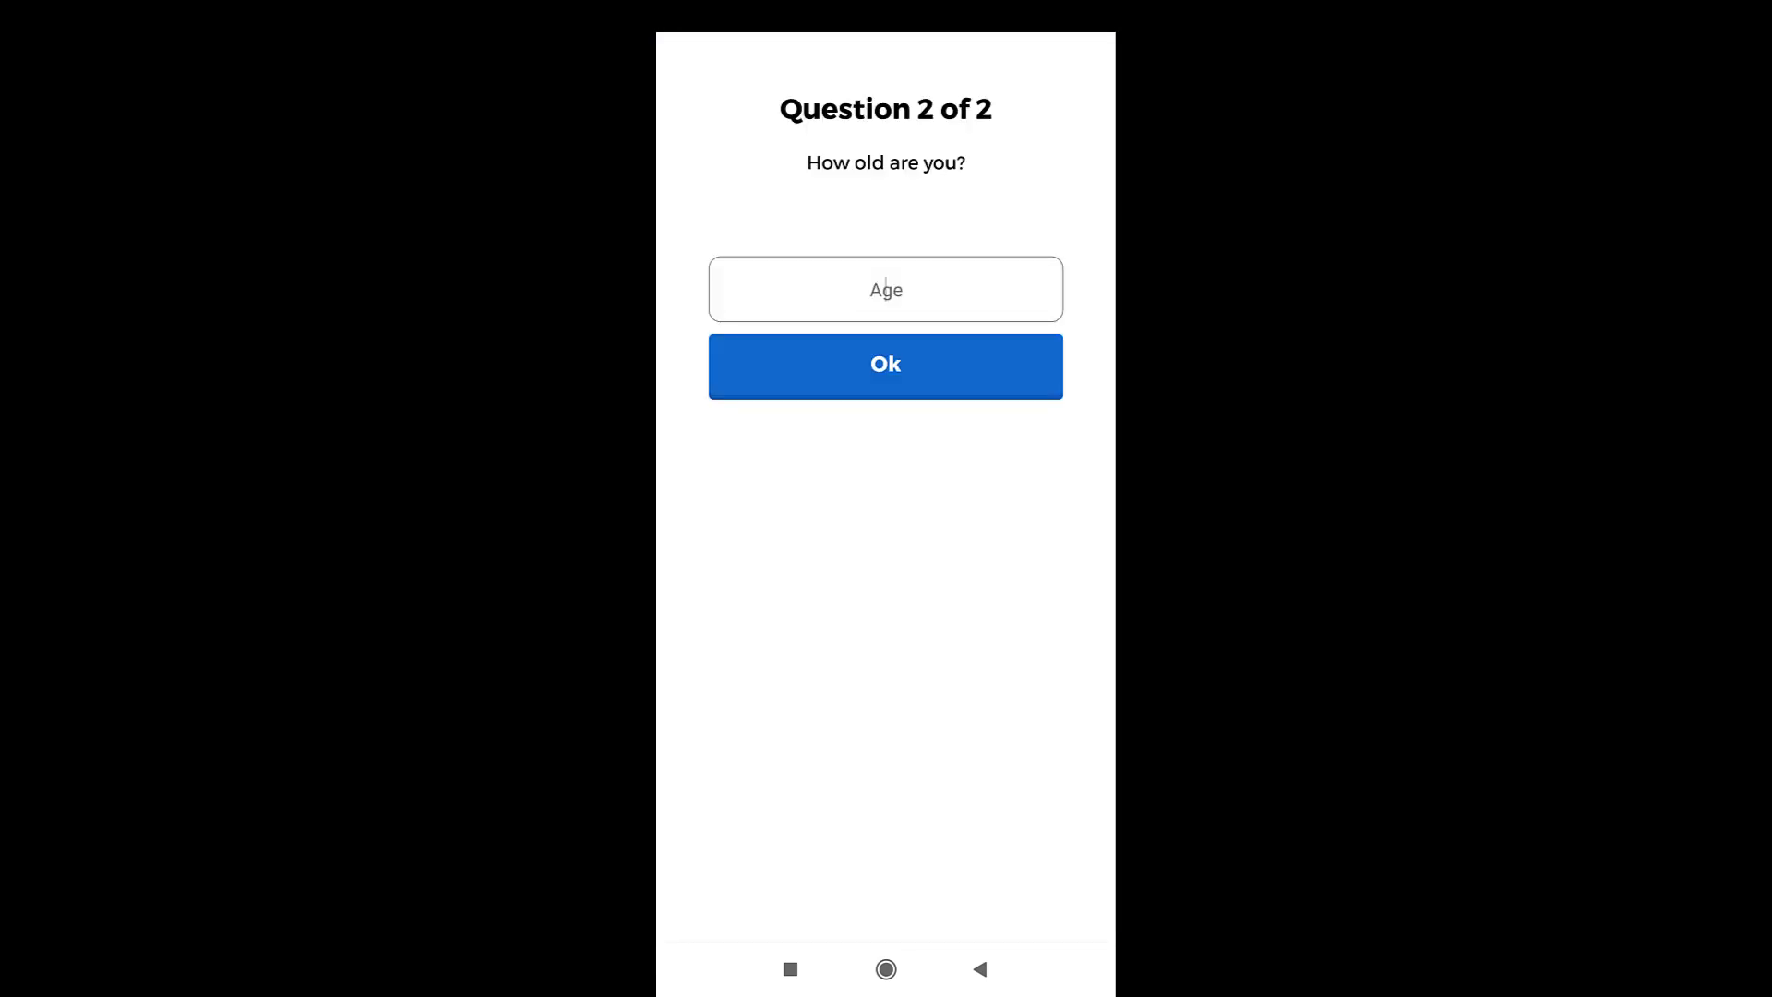
pyautogui.write('33')
pyautogui.press('Return')
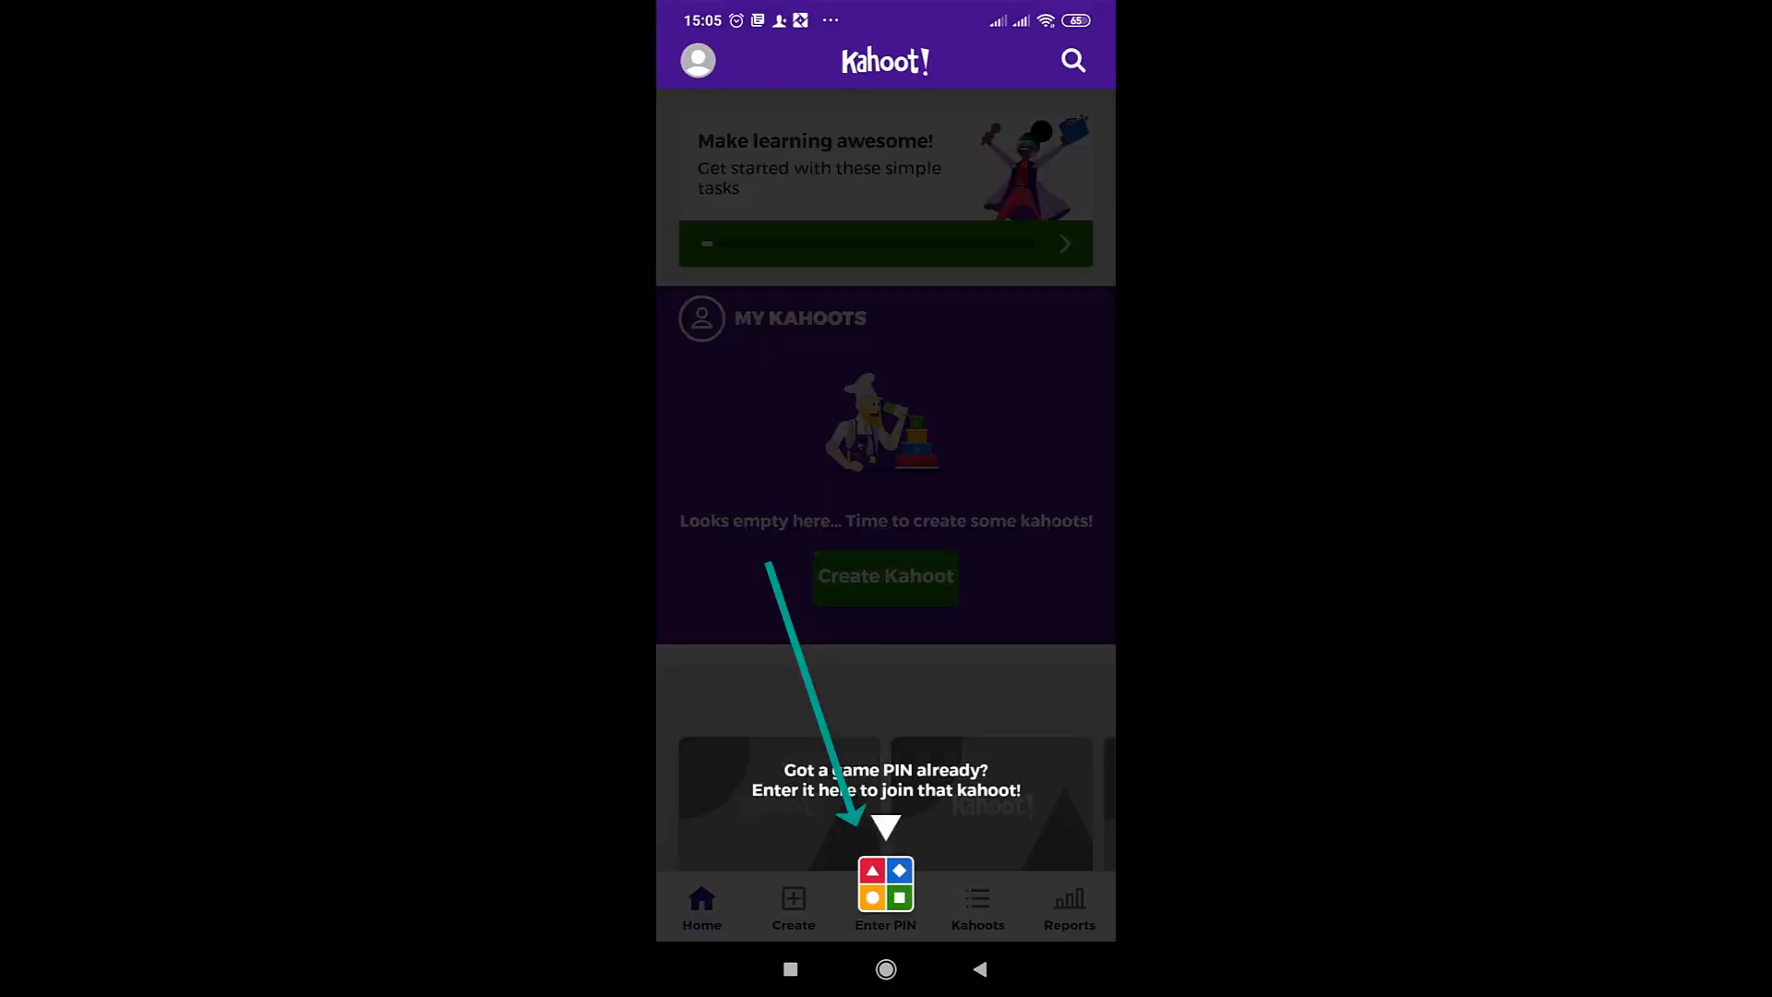
# Join the hosted game from the phone by entering its game PIN and the player's nickname.
pyautogui.click(886, 884)
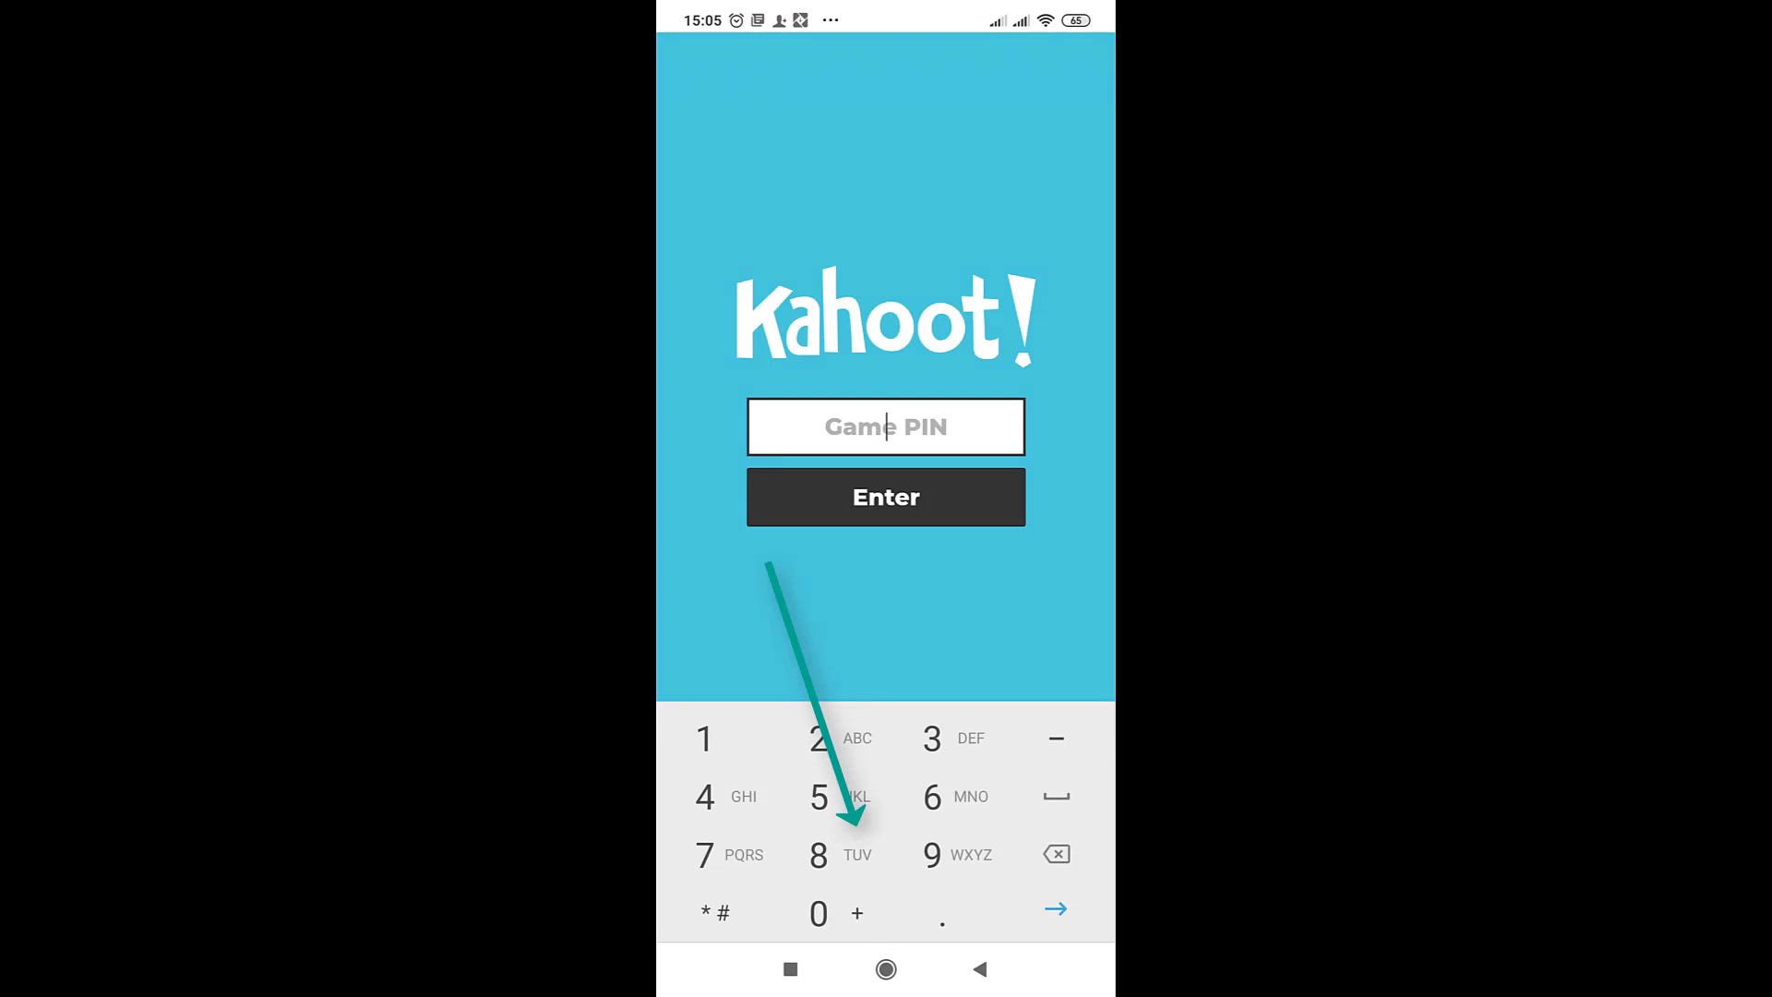
pyautogui.write('4764')
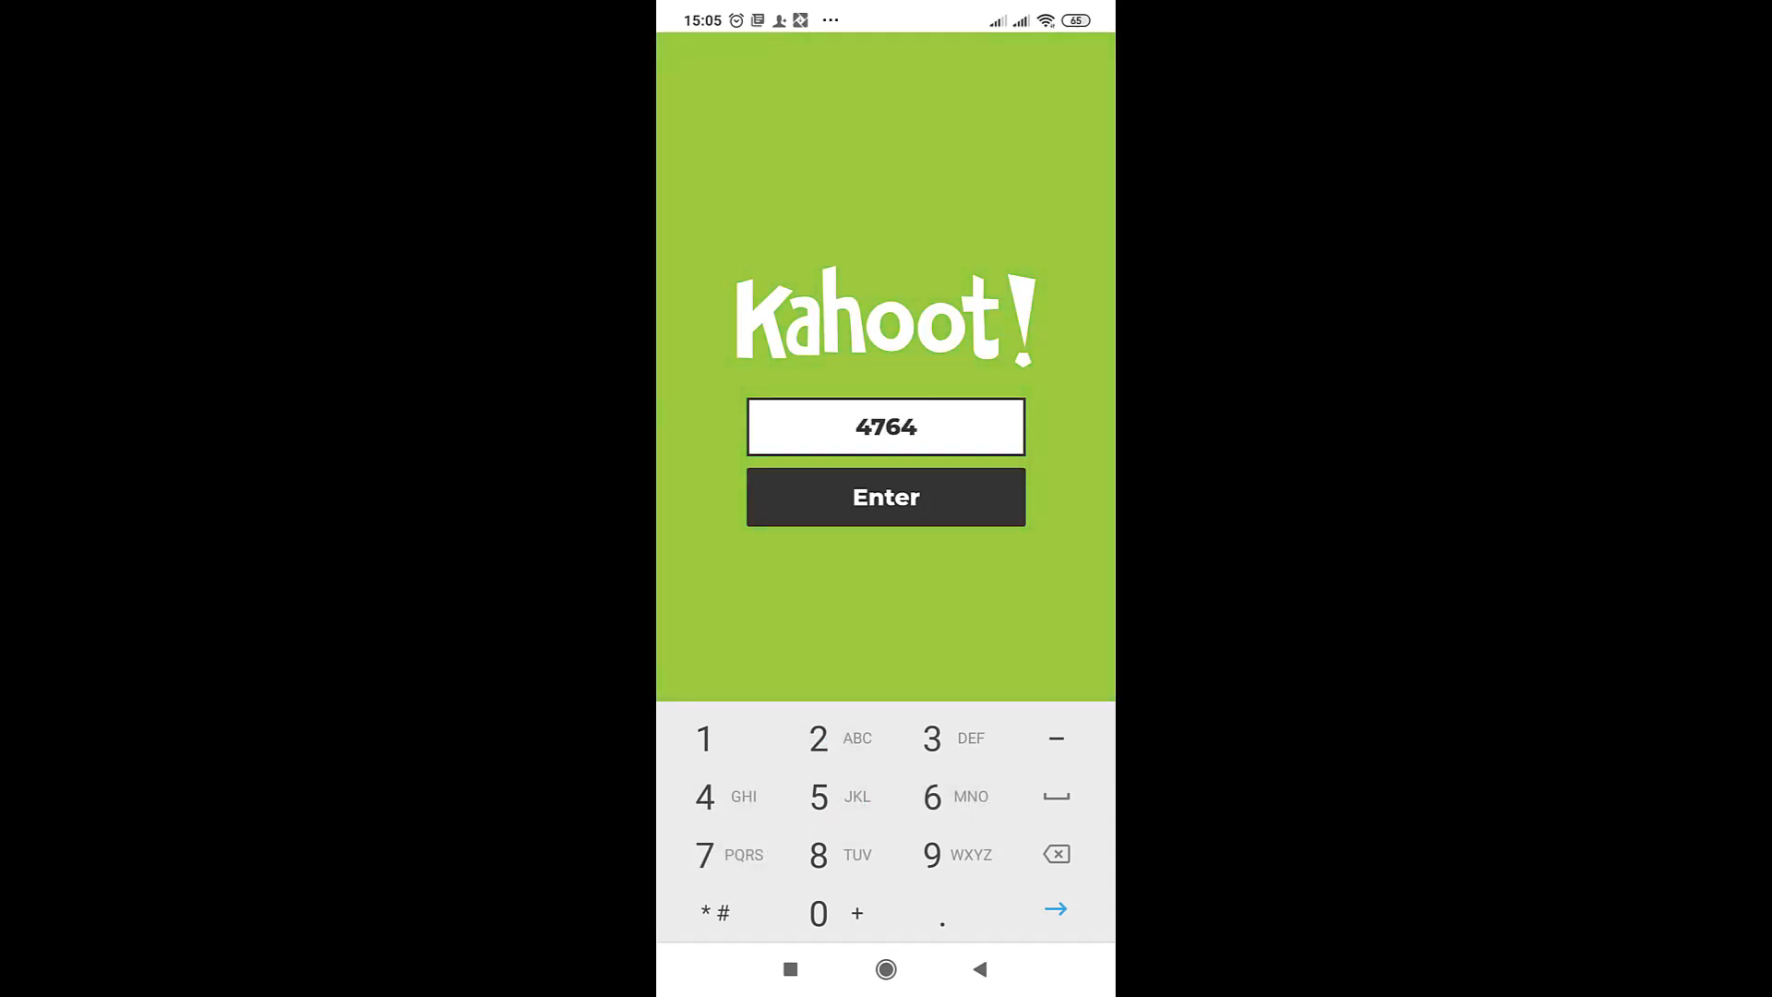
pyautogui.write('733')
pyautogui.press('Return')
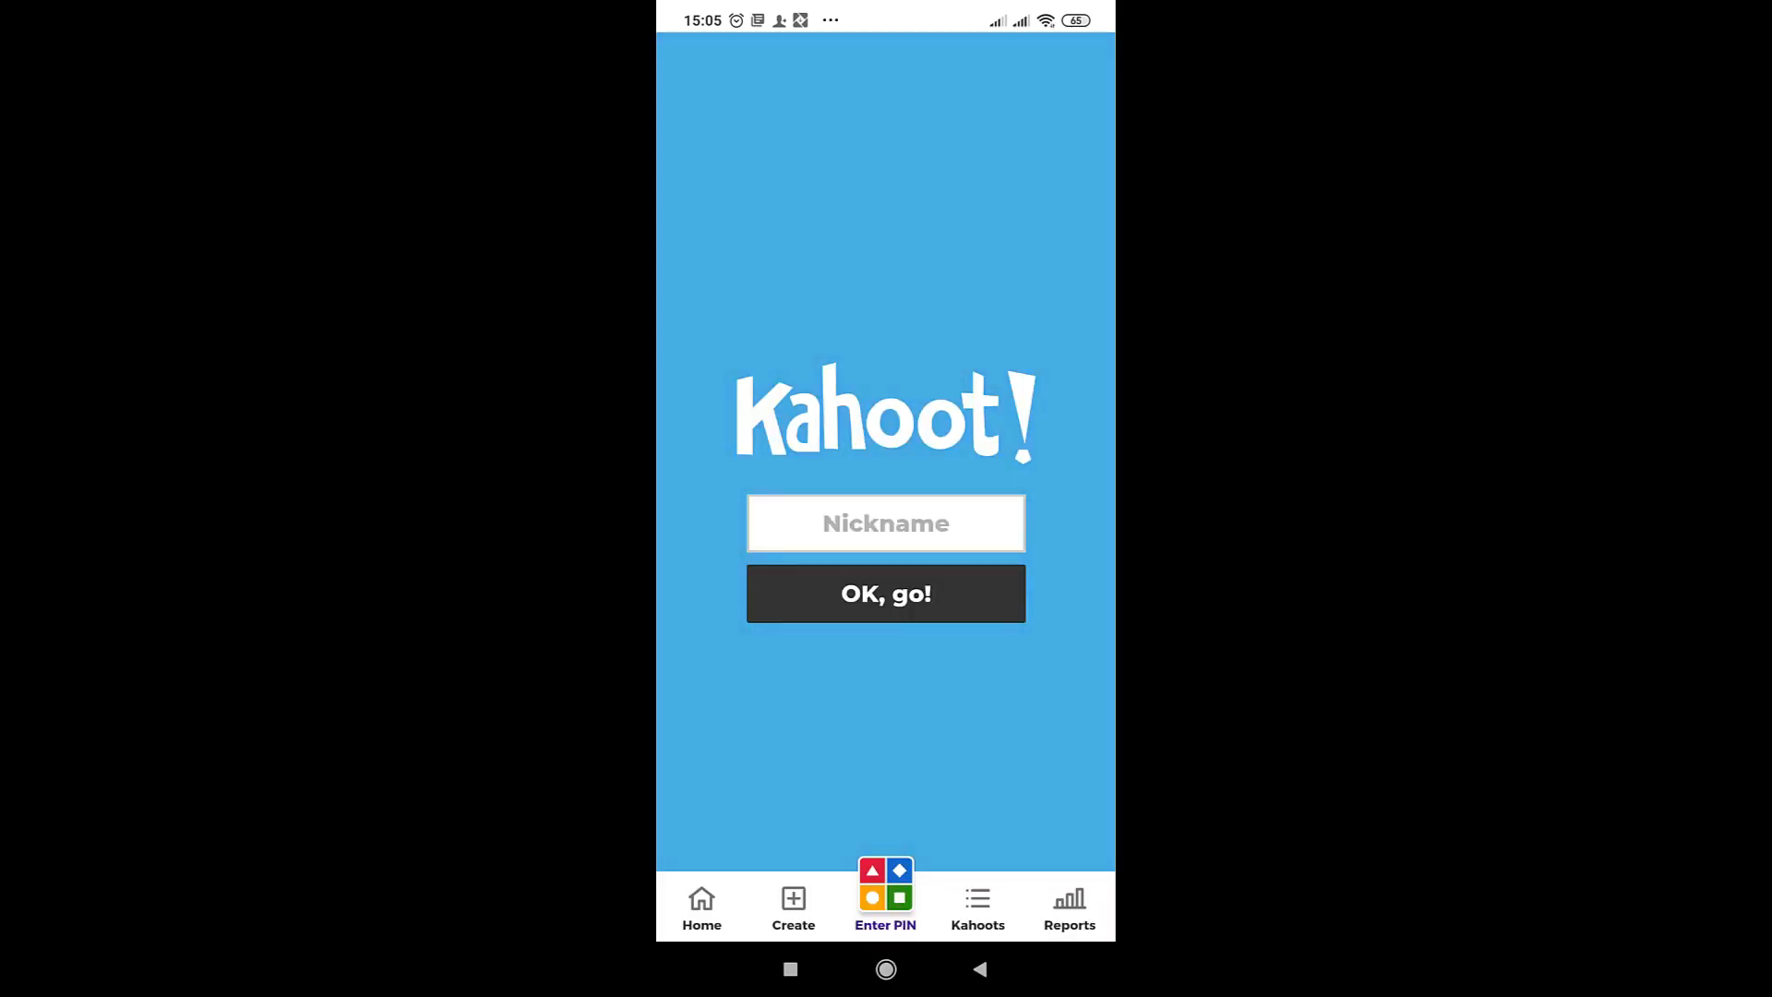
pyautogui.write('Ty')
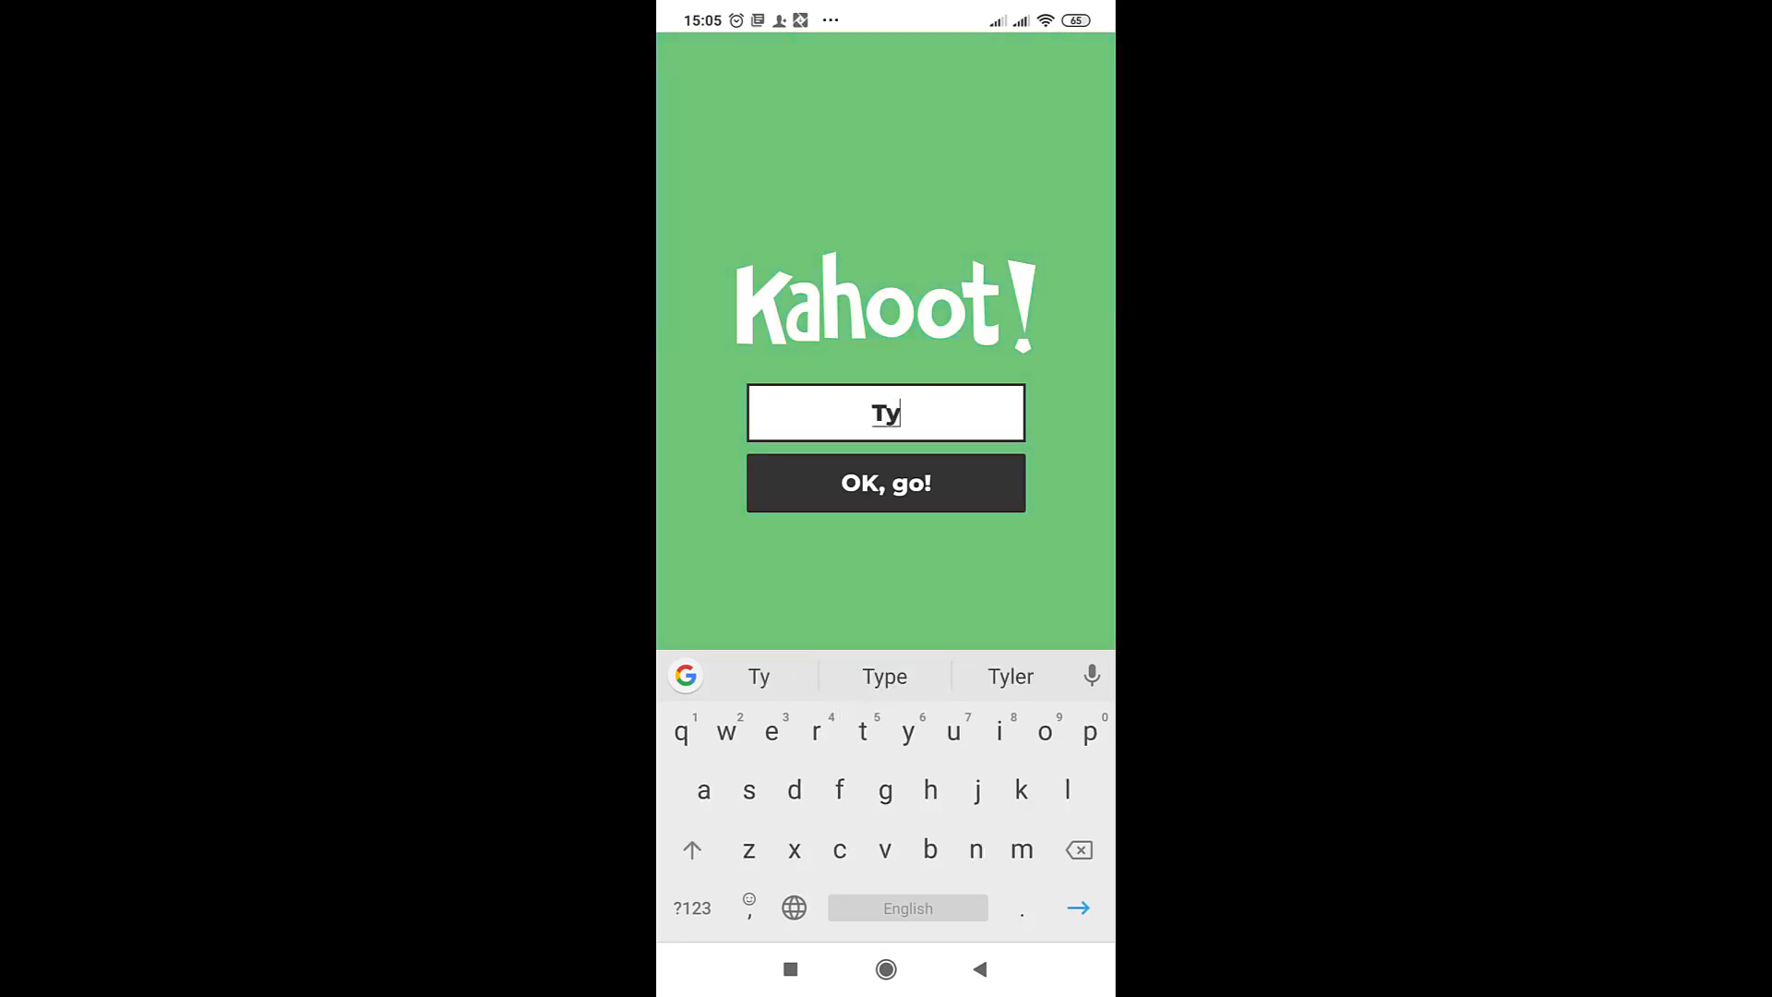
pyautogui.write('nch')
pyautogui.press('Return')
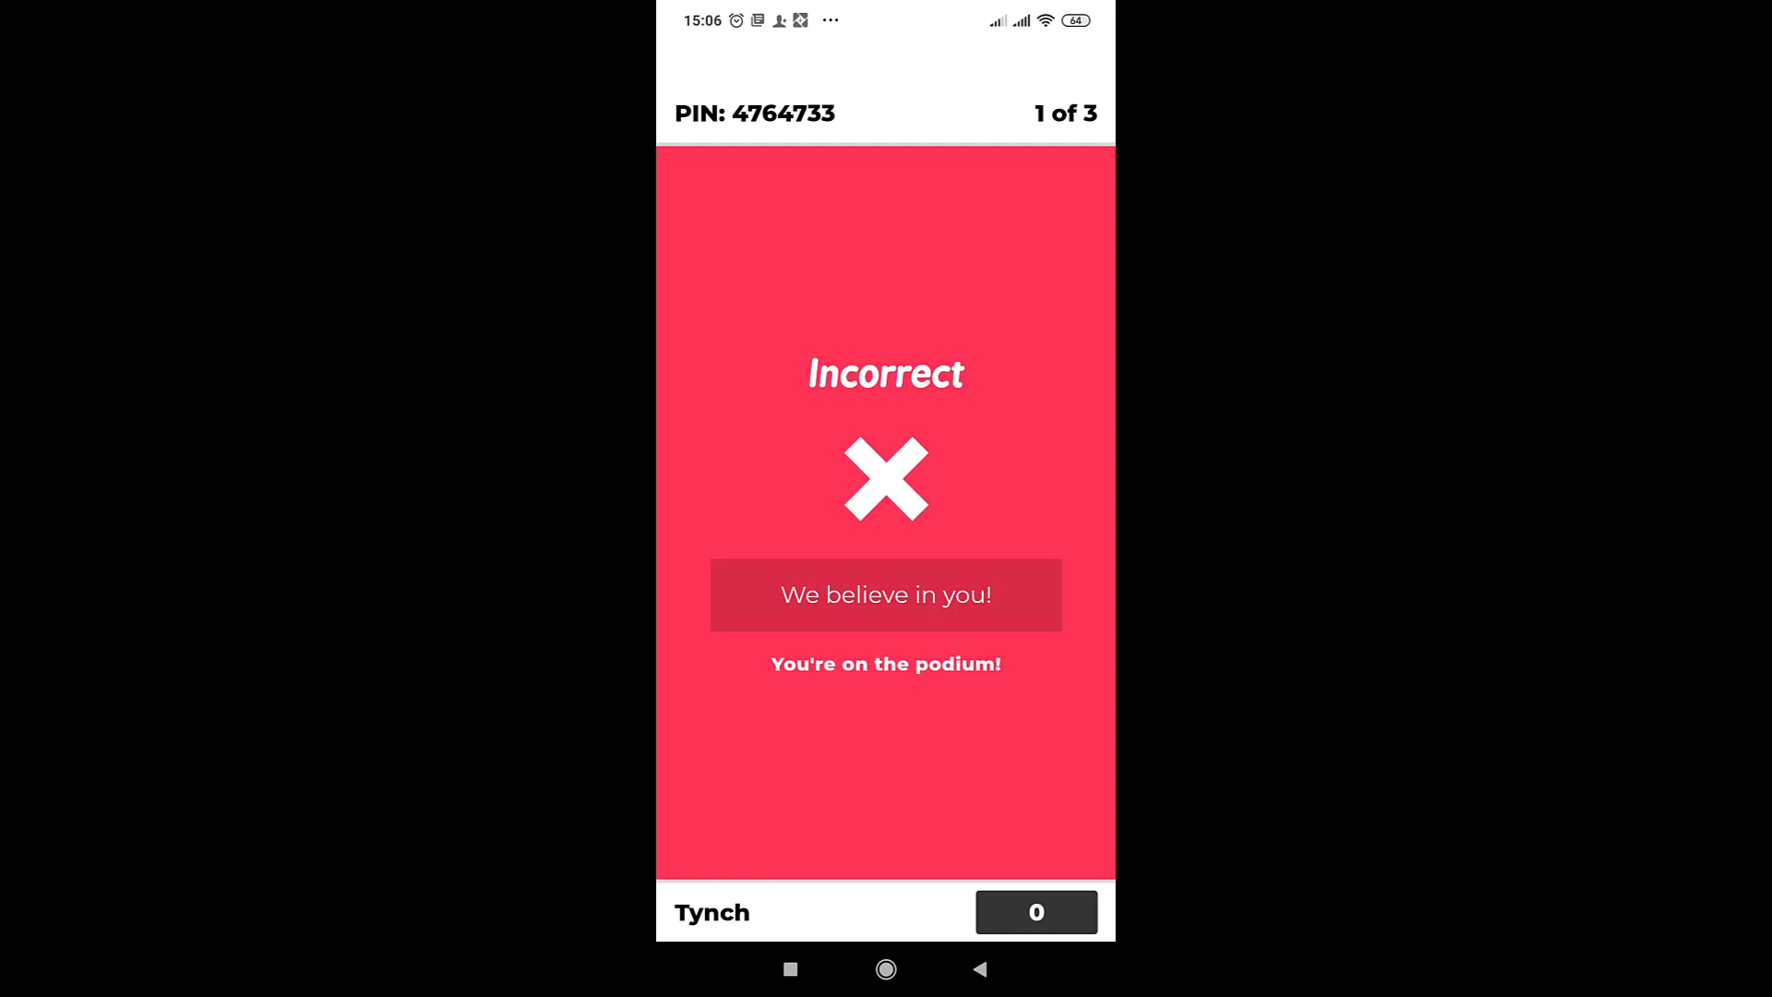
# Play through the remaining questions on the phone, choosing the blue diamond answer for the third question.
pyautogui.click(980, 969)
pyautogui.click(777, 509)
pyautogui.click(980, 969)
pyautogui.click(980, 969)
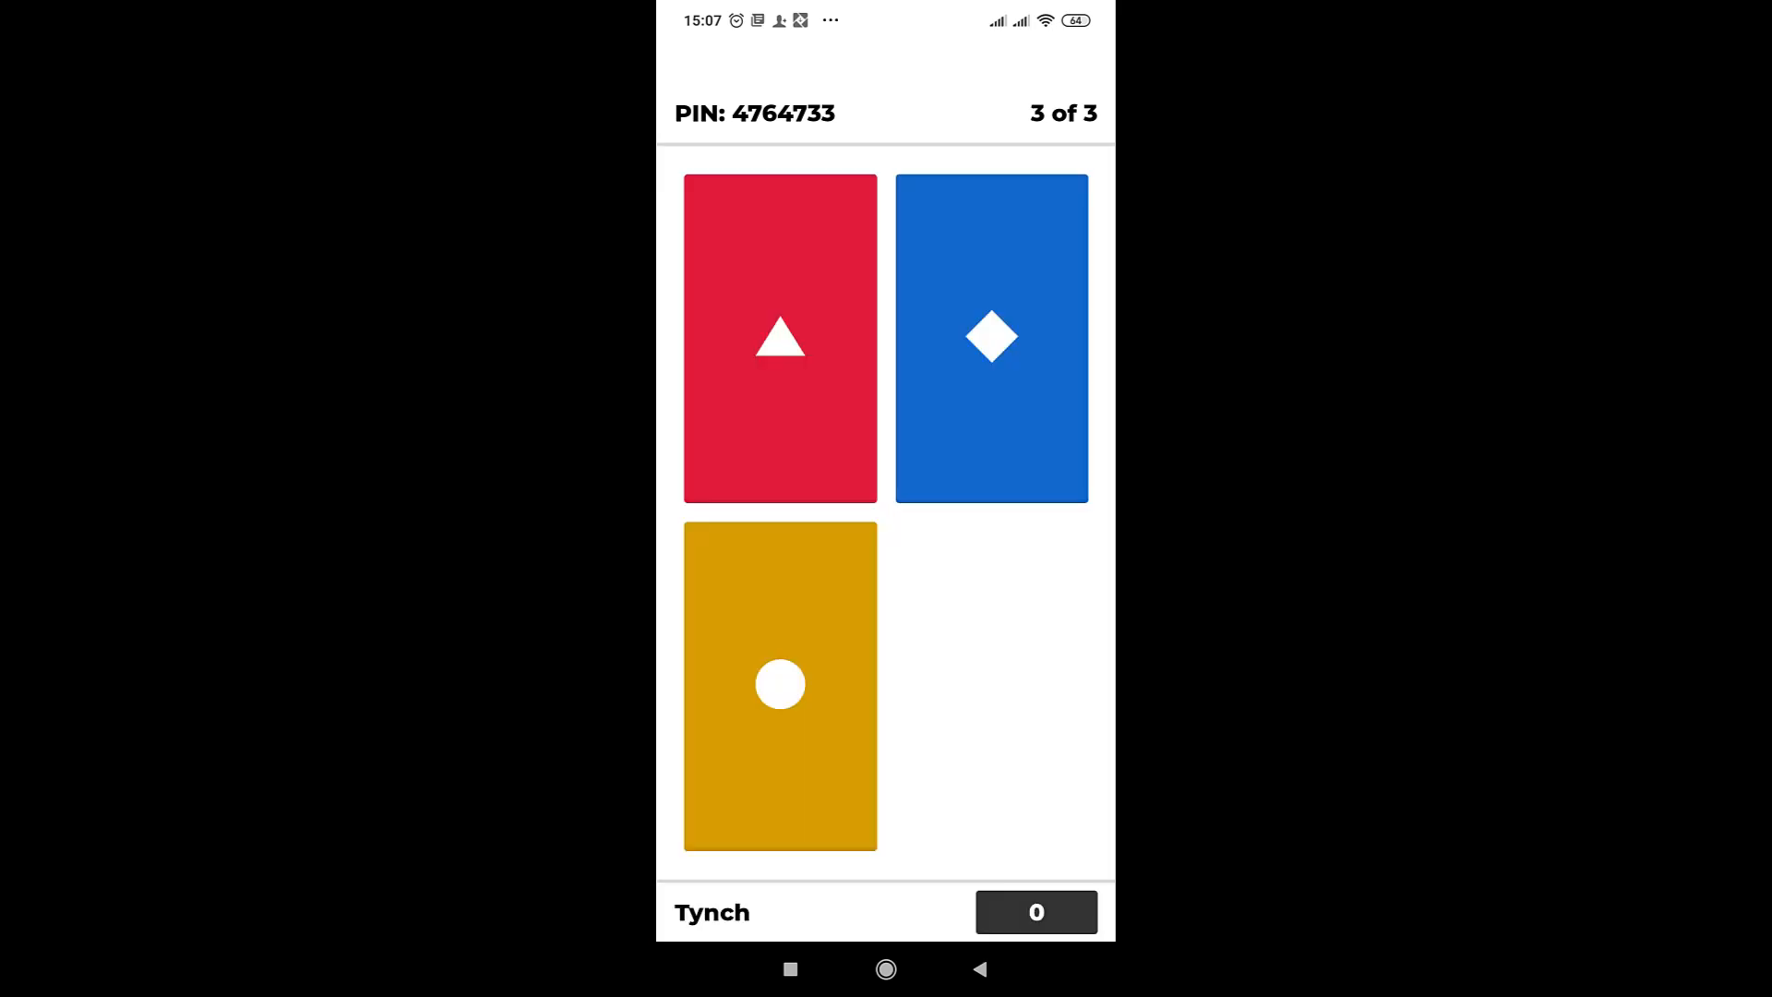
pyautogui.click(992, 337)
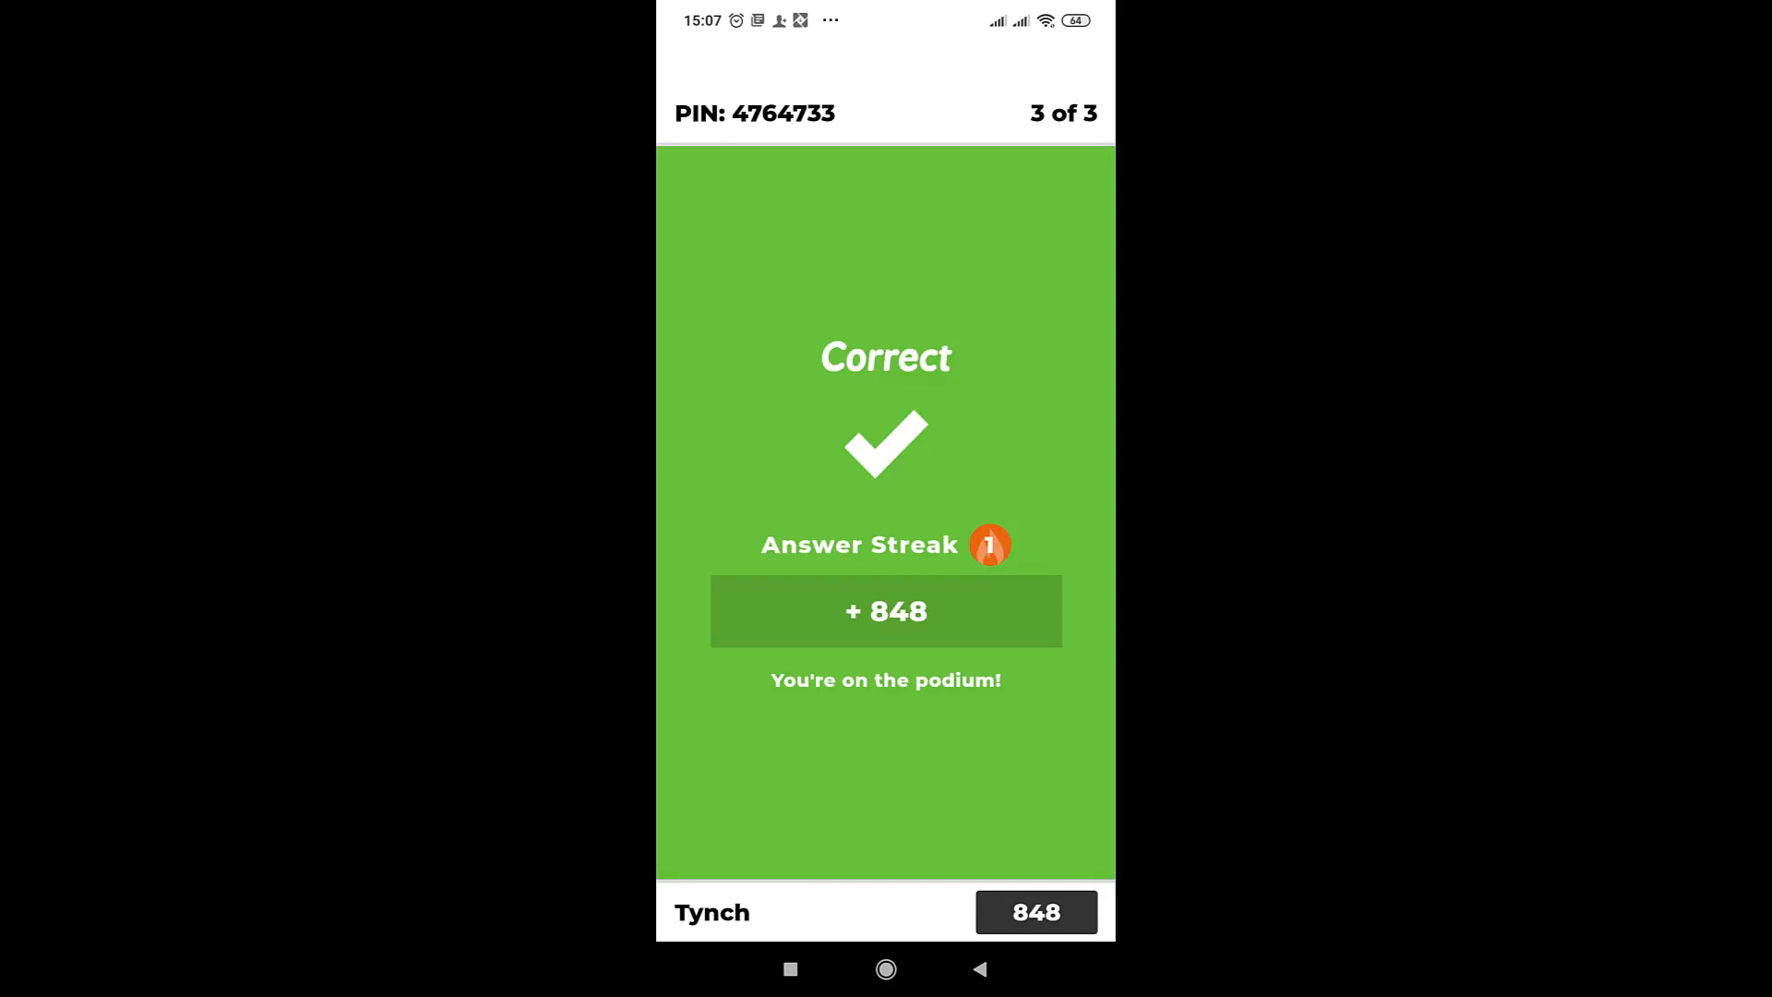